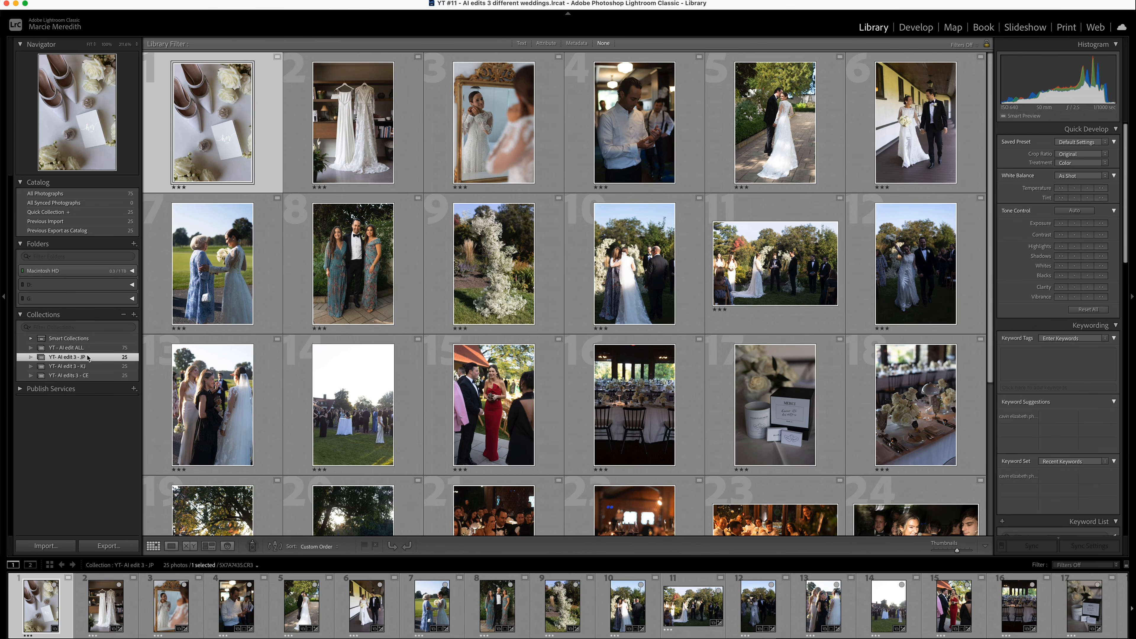
# - Look through the unedited wedding photos in the YT- AI edit 3 - KJ and YT- AI edits 3 - CE collections
pyautogui.click(88, 368)
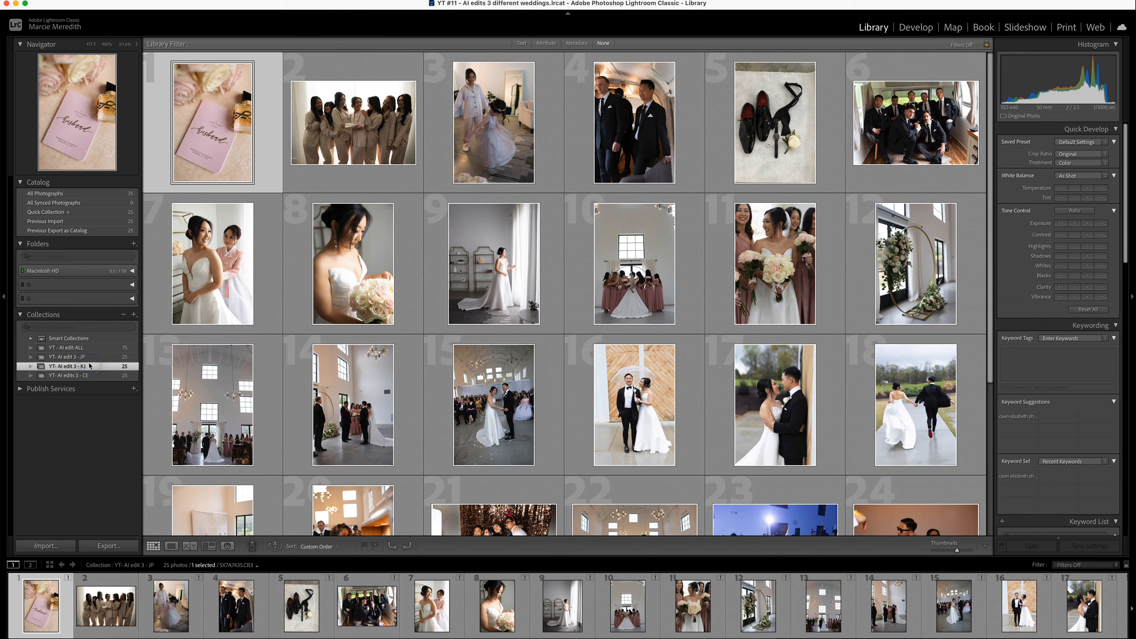
pyautogui.click(89, 378)
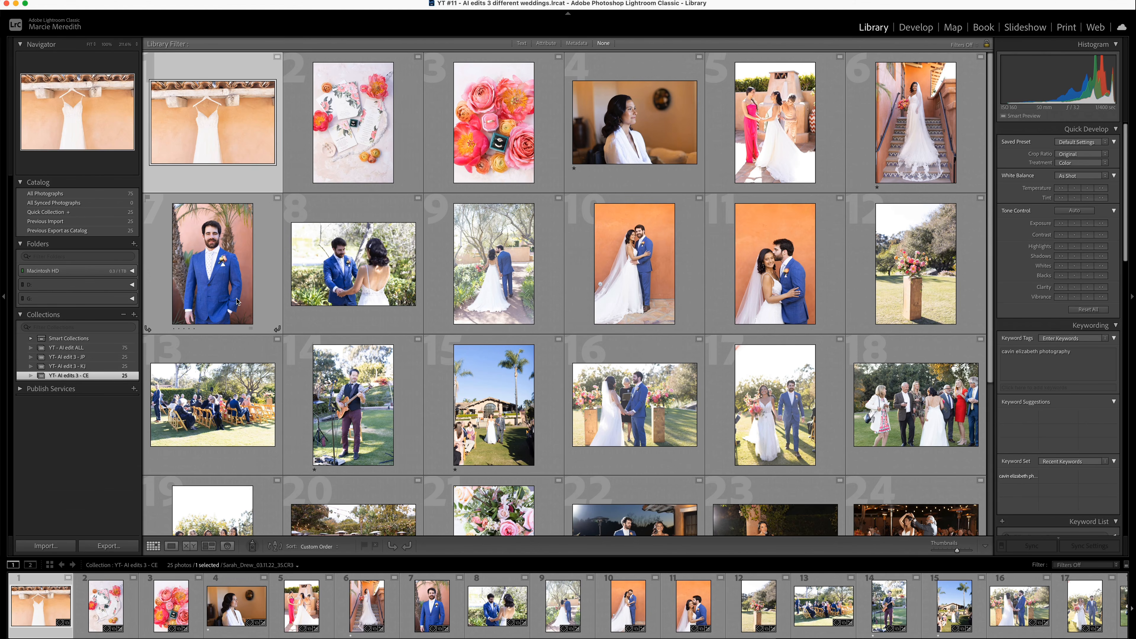
pyautogui.scroll(-5, 237, 302)
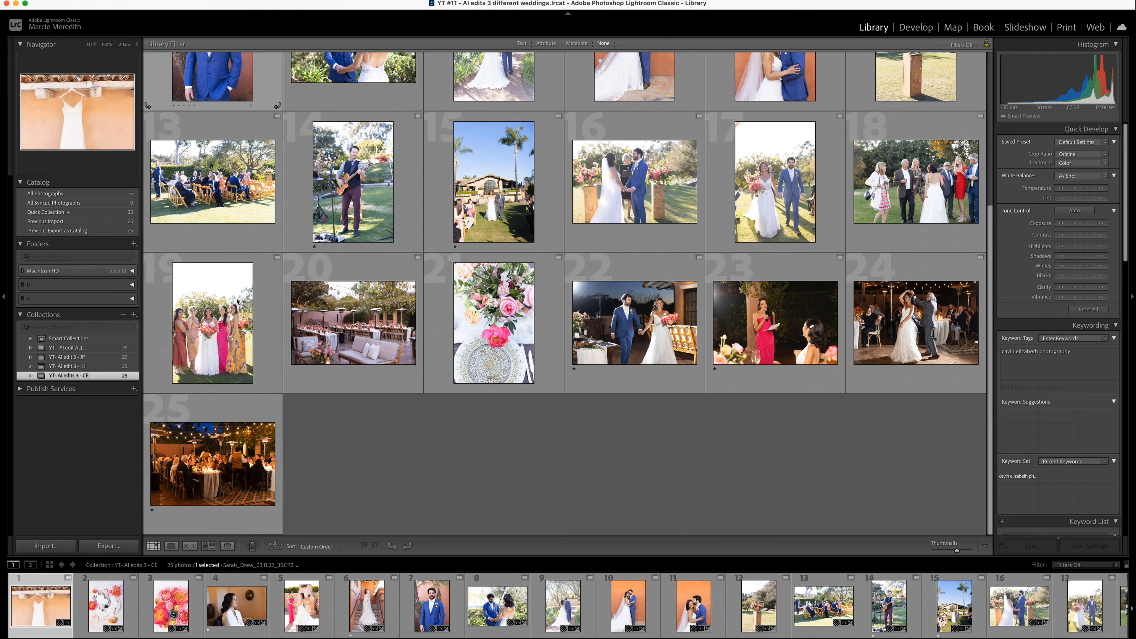
pyautogui.click(86, 367)
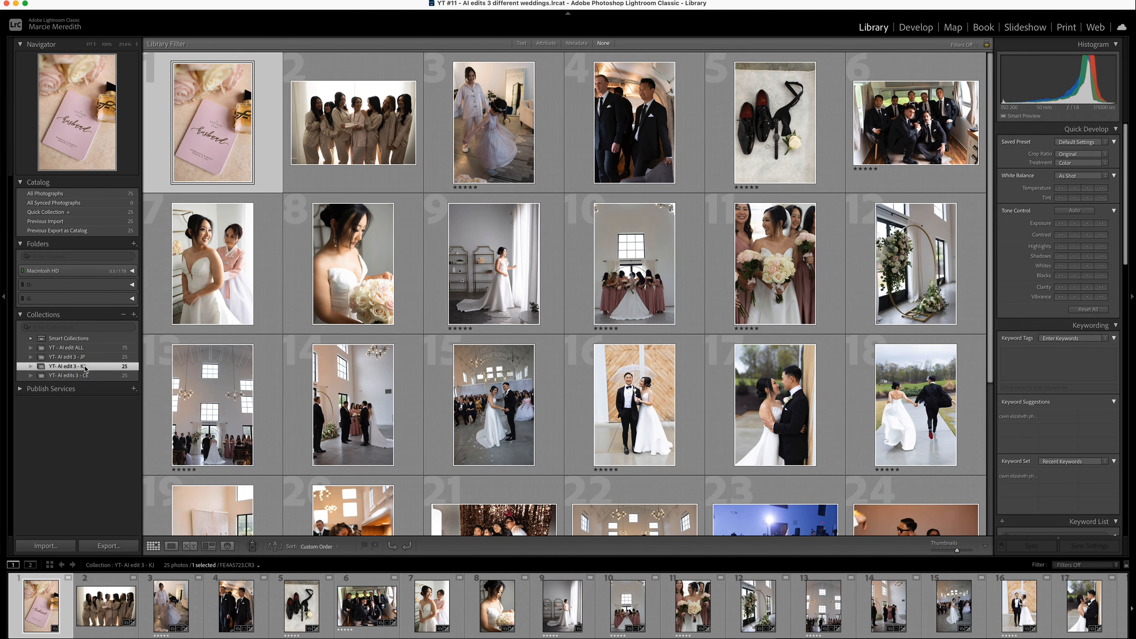
pyautogui.scroll(-2, 230, 393)
pyautogui.scroll(-1, 230, 393)
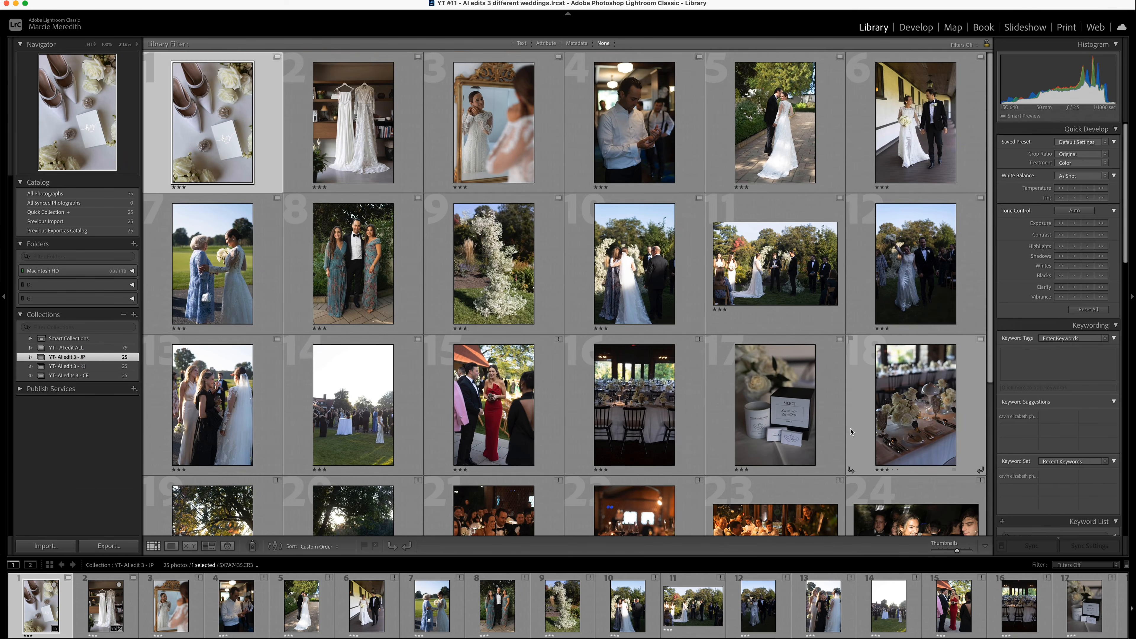
pyautogui.scroll(-3, 510, 428)
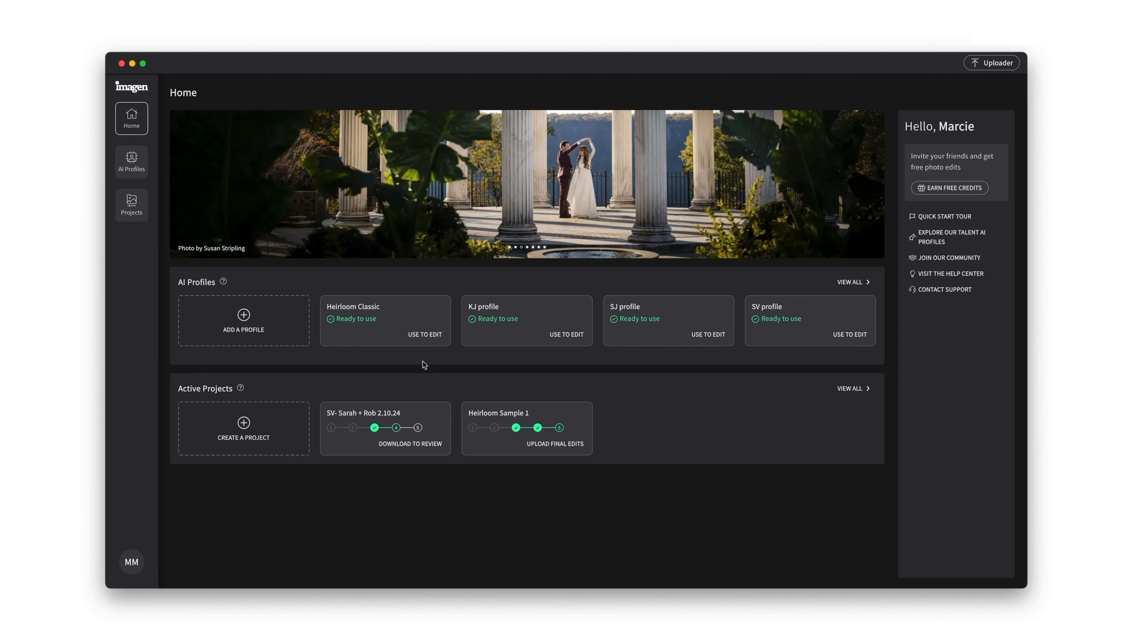
# - In Imagen, start a Wedding project with the Heirloom Classic profile and load the YT #11 - AI edits 3 different weddings catalog
pyautogui.click(425, 333)
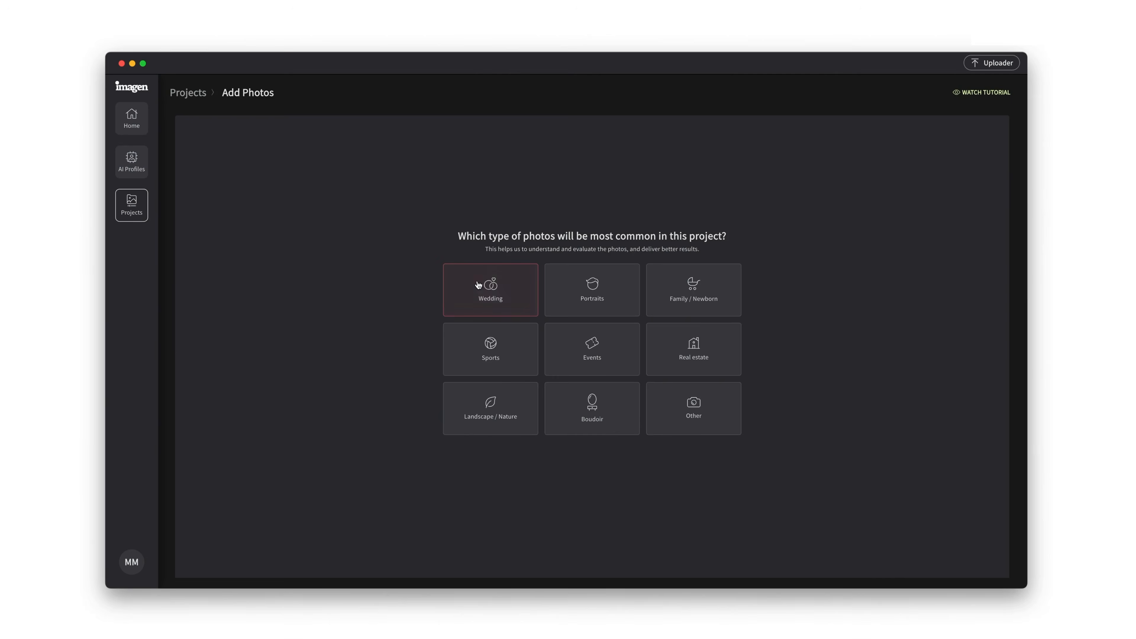
pyautogui.click(481, 292)
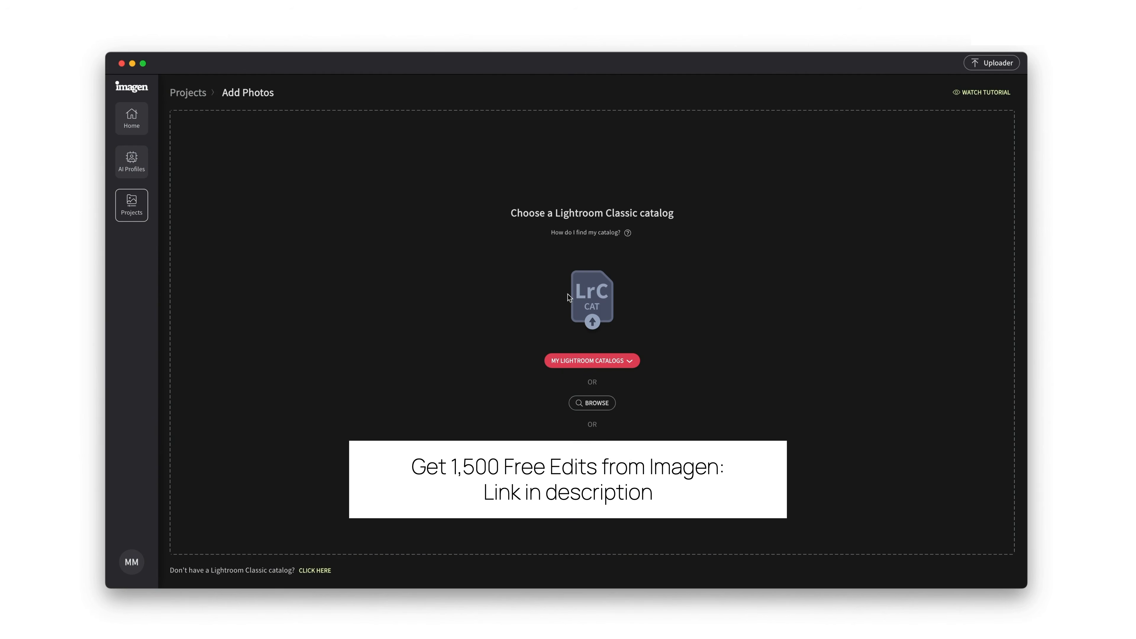
pyautogui.click(628, 364)
pyautogui.click(475, 380)
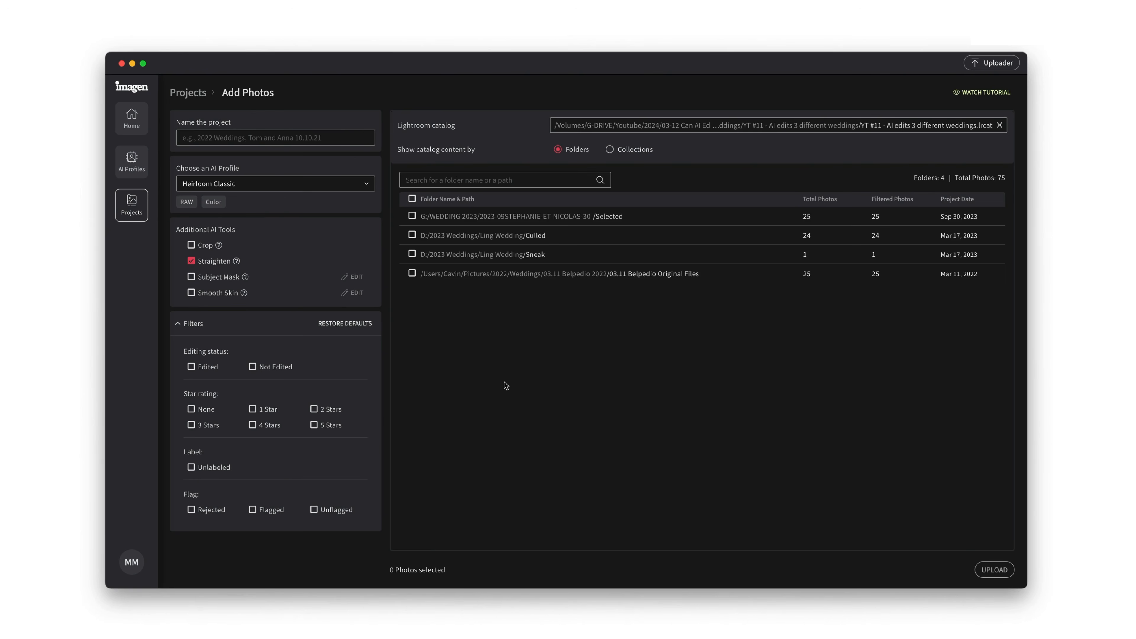
# - Name the project AI Editing YT, include all catalog folders, and upload the photos for editing
pyautogui.click(194, 136)
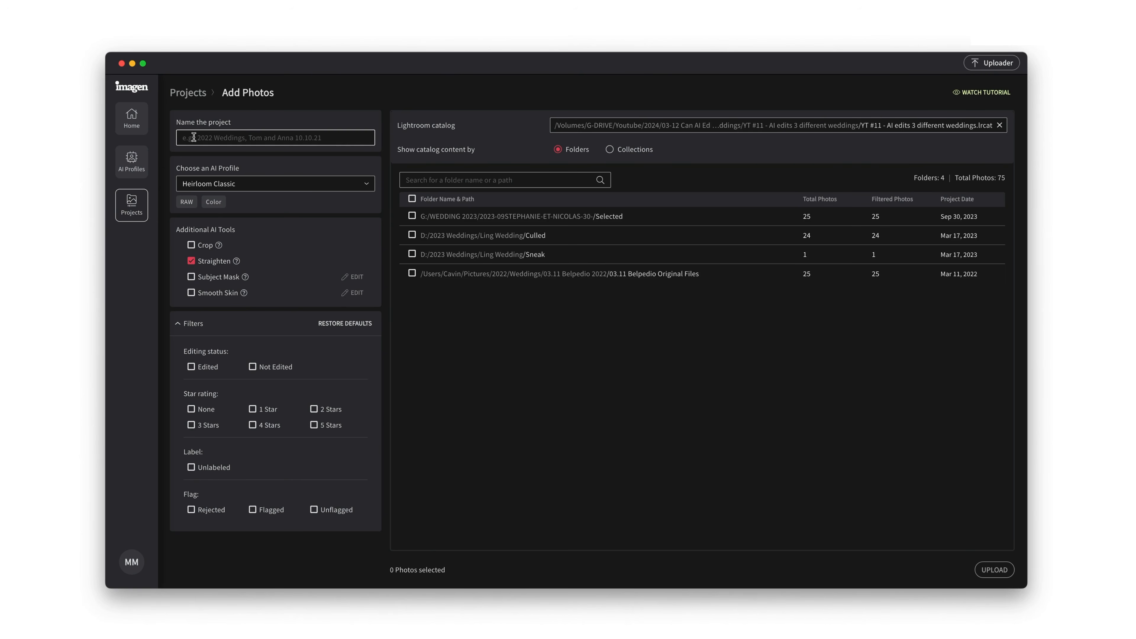
pyautogui.write('AI Editing YT')
pyautogui.click(412, 198)
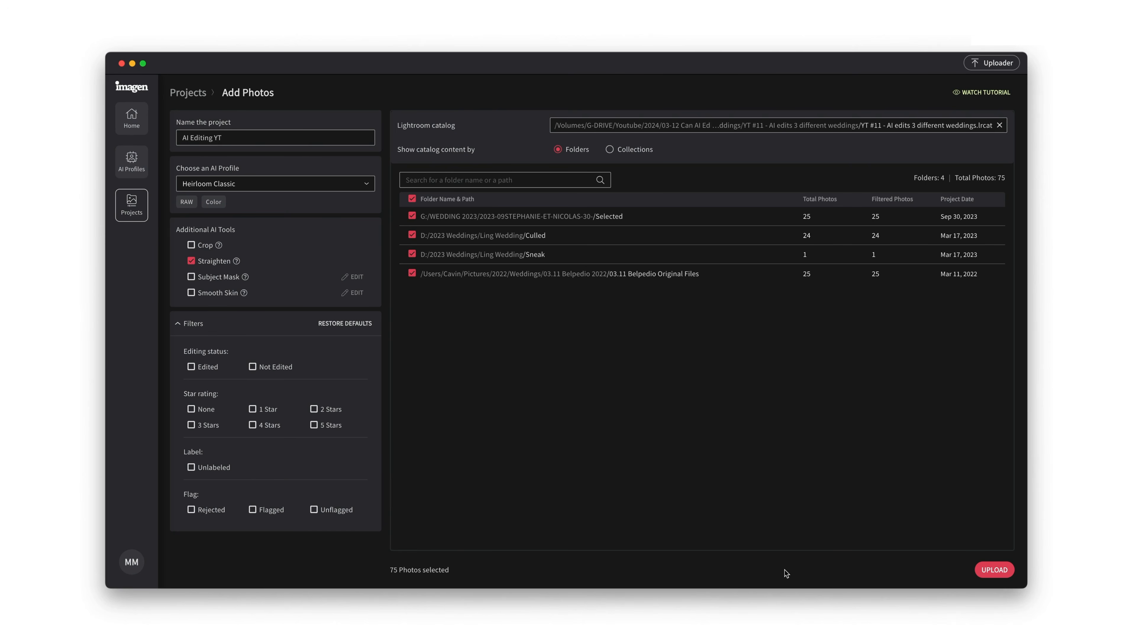
pyautogui.click(995, 570)
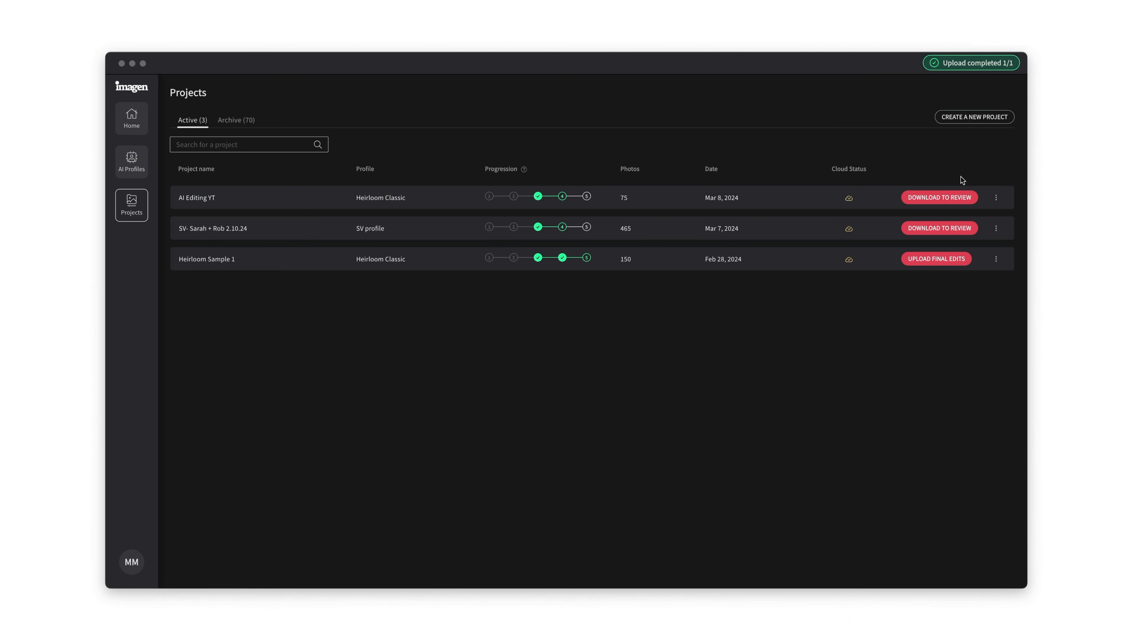
# - Download the edits of the AI Editing YT project into its Lightroom catalog and open that catalog
pyautogui.click(941, 198)
pyautogui.click(917, 198)
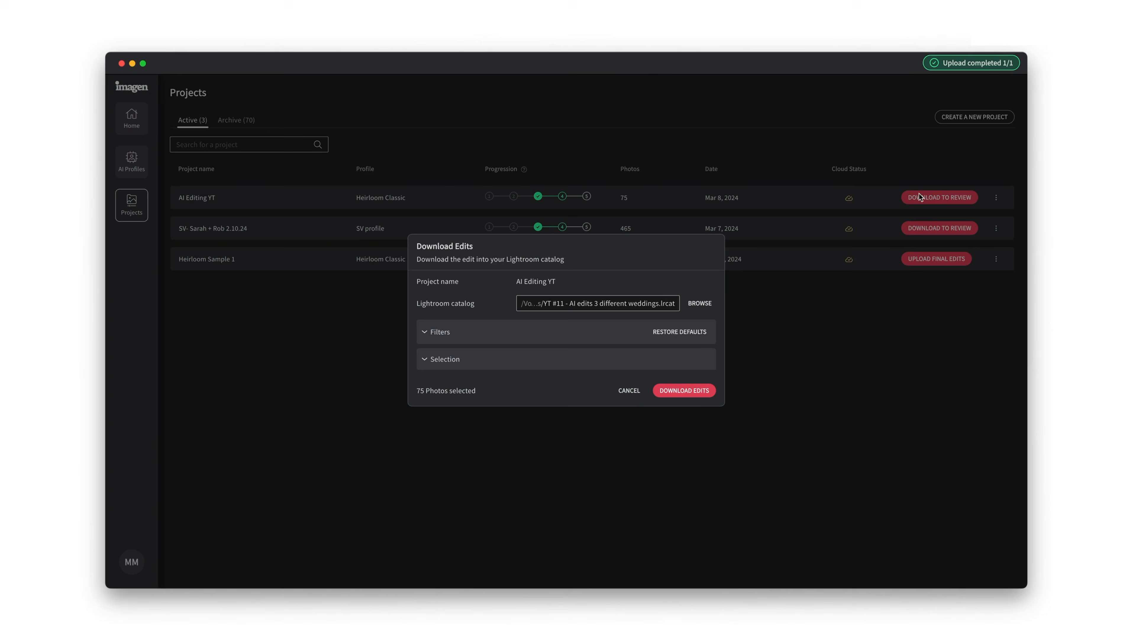
pyautogui.click(684, 390)
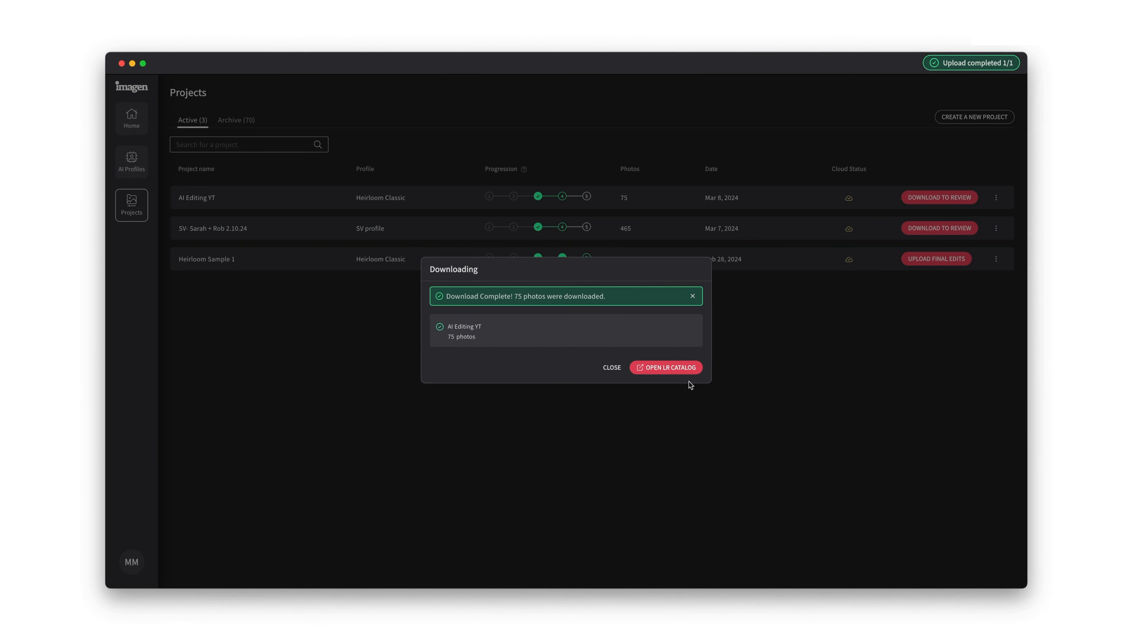
pyautogui.click(666, 368)
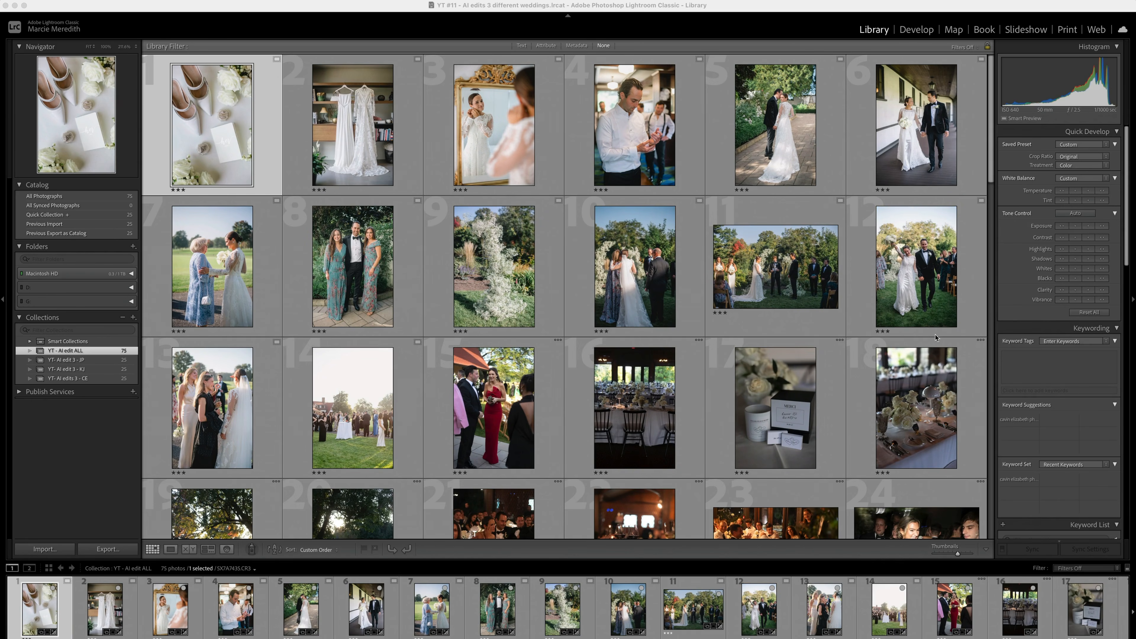
# - Examine the AI-edited photos of all three weddings throughout the YT - AI edit ALL collection
pyautogui.scroll(-3, 914, 251)
pyautogui.scroll(-3, 914, 251)
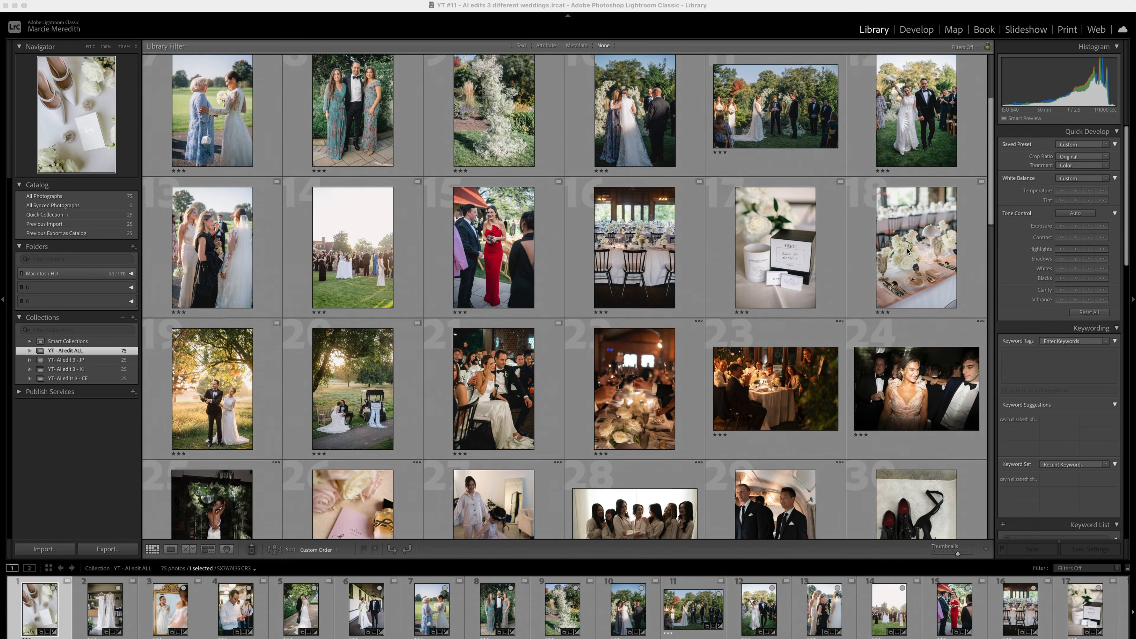
pyautogui.scroll(-3, 907, 249)
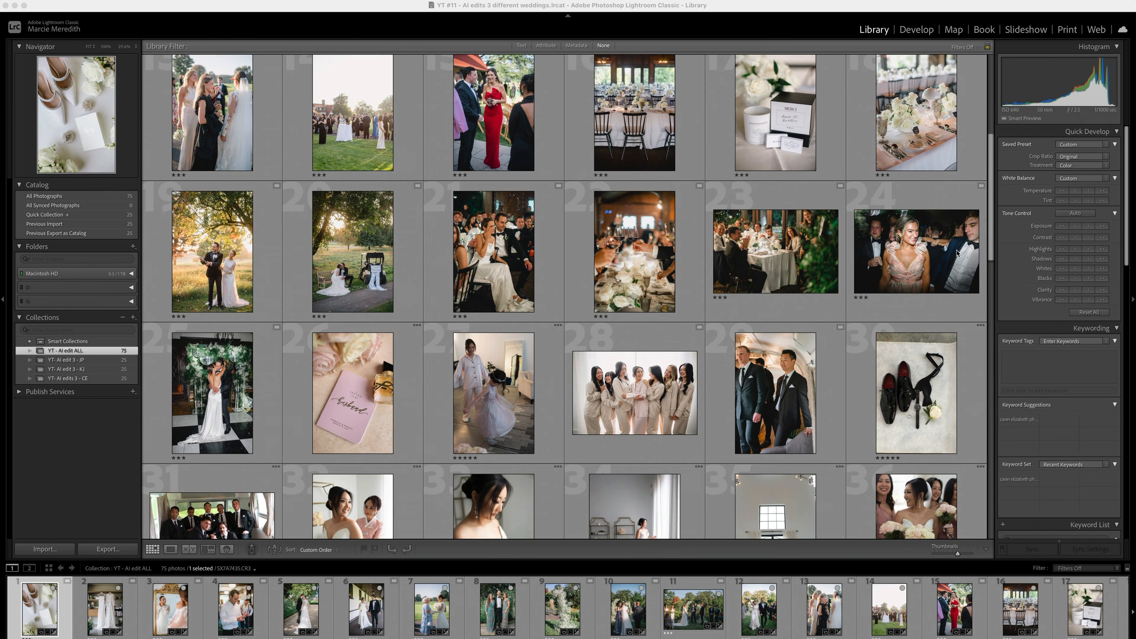
pyautogui.scroll(-4, 956, 253)
pyautogui.scroll(-2, 957, 253)
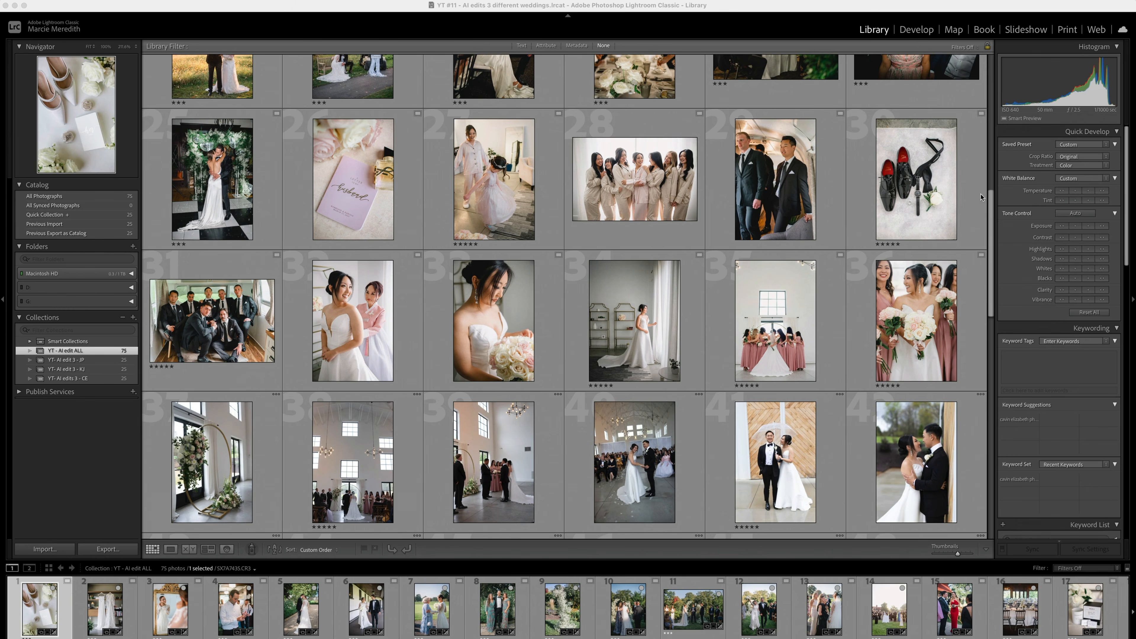
pyautogui.scroll(-3, 893, 204)
pyautogui.scroll(-2, 892, 204)
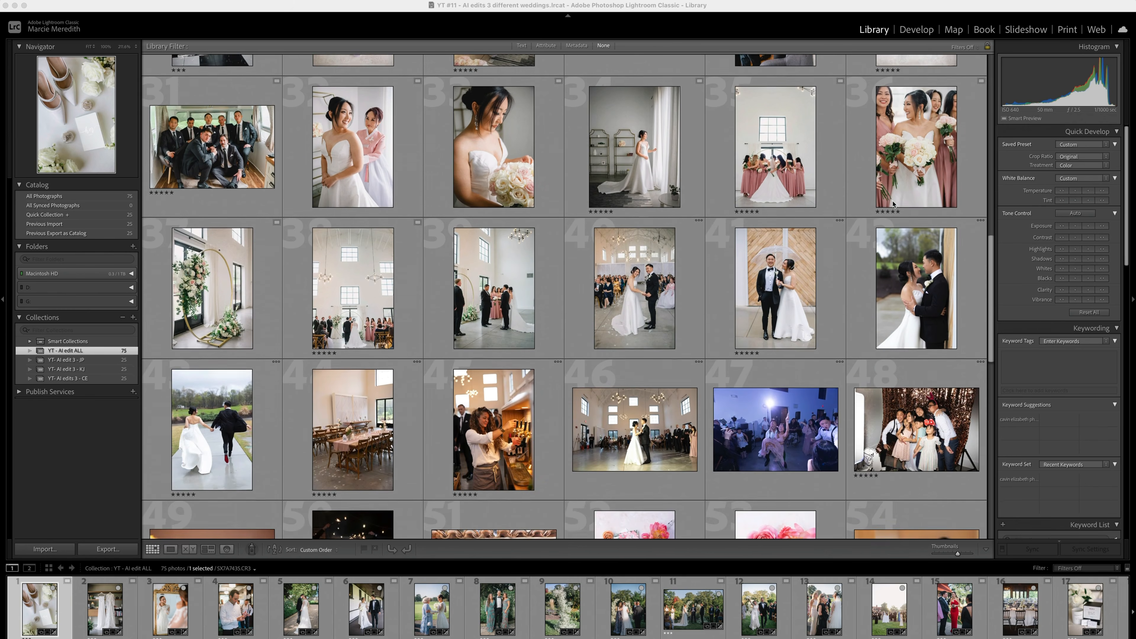
pyautogui.scroll(-2, 825, 229)
pyautogui.scroll(-5, 825, 229)
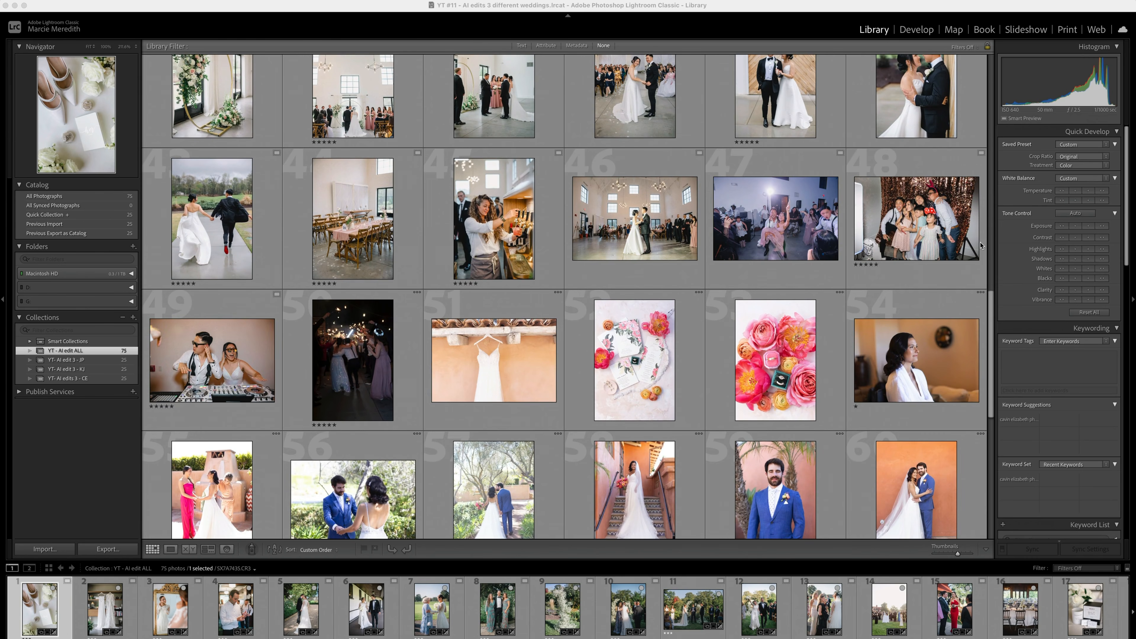
pyautogui.scroll(-4, 960, 253)
pyautogui.scroll(-5, 953, 274)
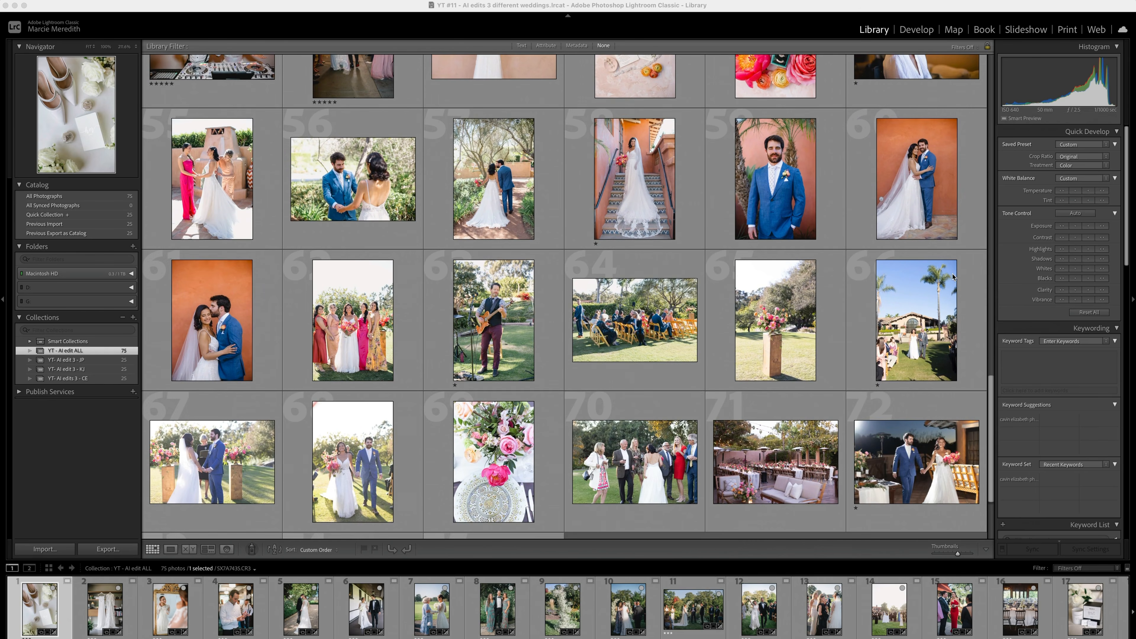
pyautogui.scroll(-4, 952, 259)
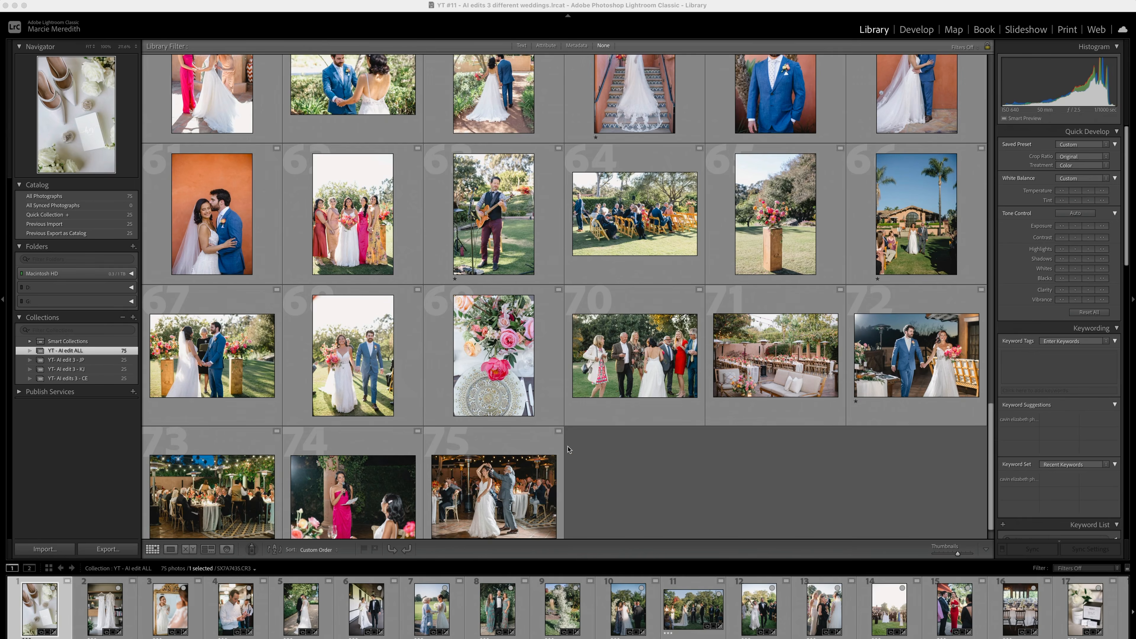
# - Open the first photo of the YT- AI edit 3 - JP collection in Develop and show its Basic adjustments
pyautogui.click(108, 356)
pyautogui.click(109, 359)
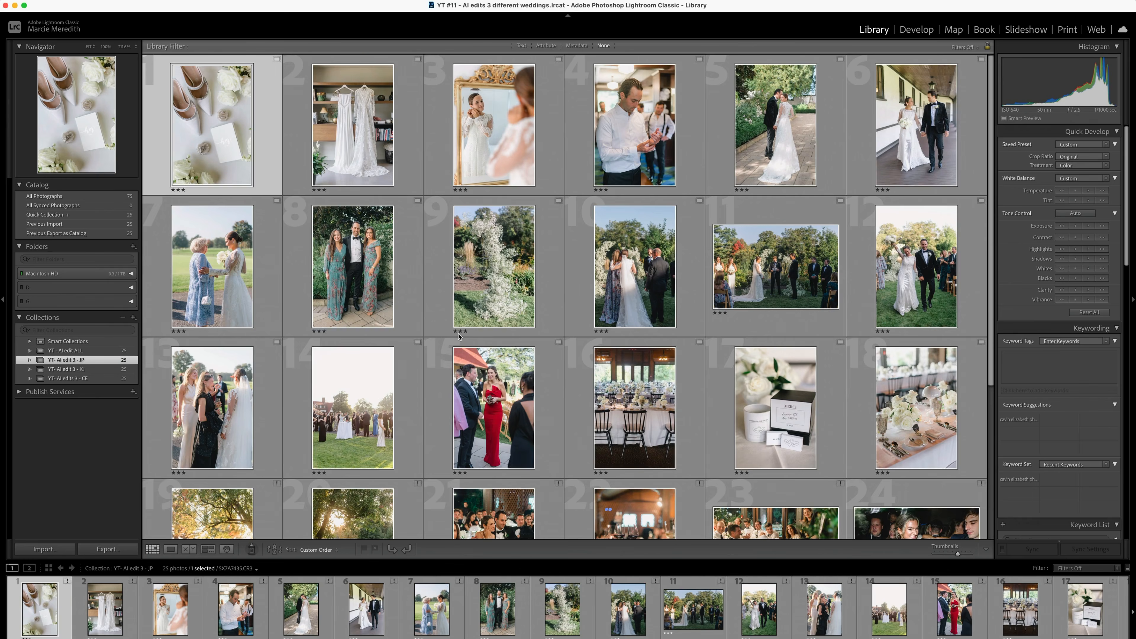
pyautogui.scroll(-3, 558, 352)
pyautogui.scroll(2, 558, 352)
pyautogui.scroll(1, 558, 353)
pyautogui.doubleClick(216, 139)
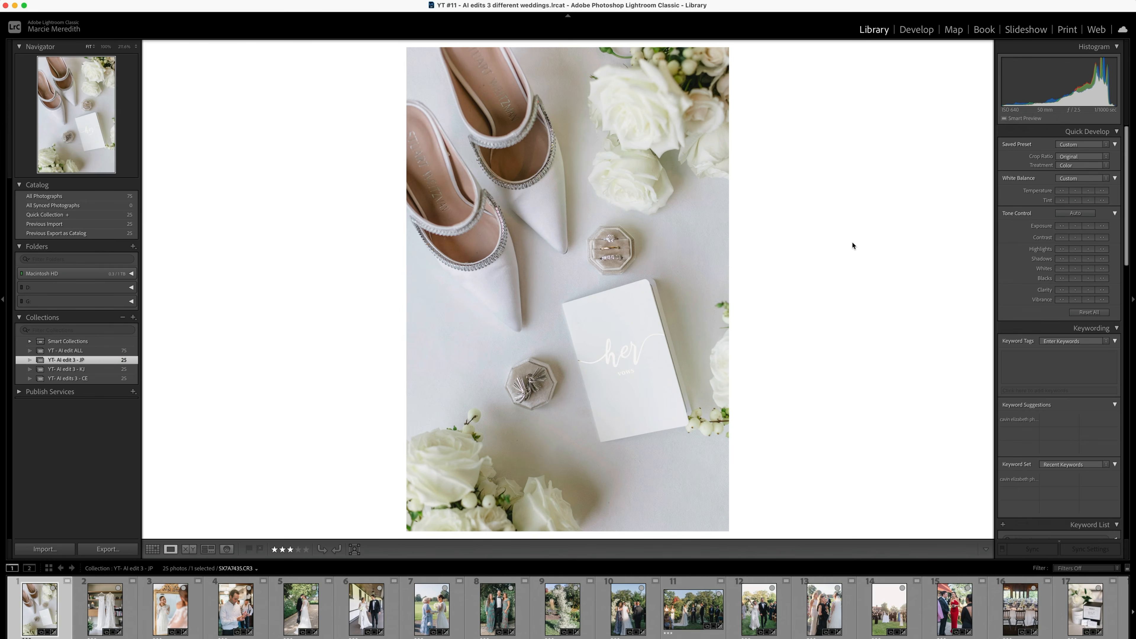
pyautogui.press('d')
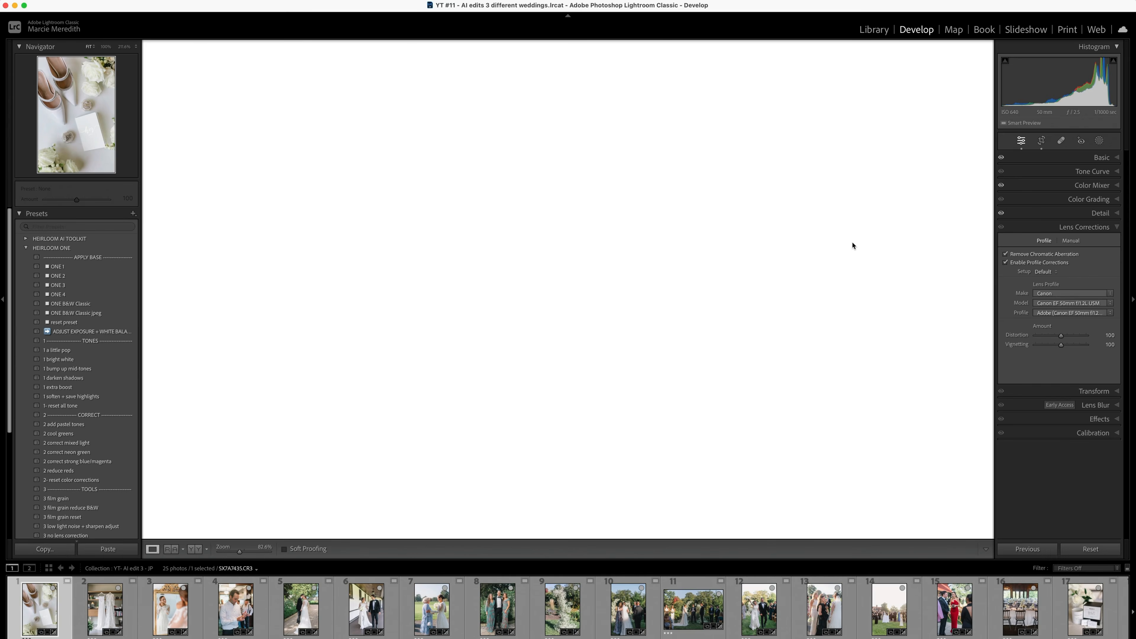
pyautogui.click(1116, 157)
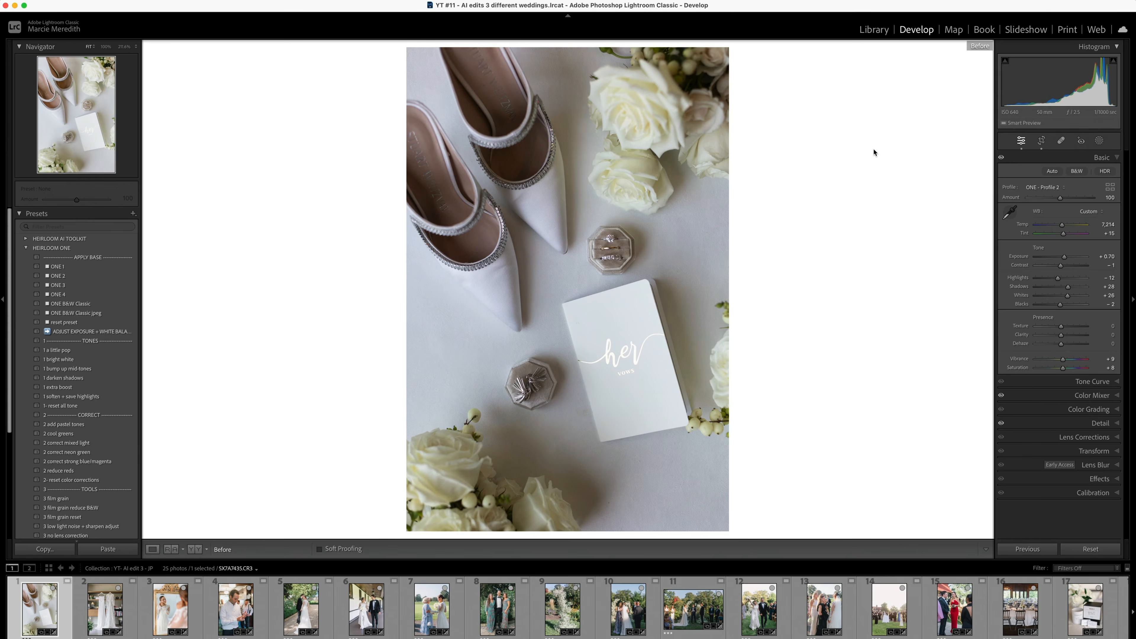
# - Compare the before and after versions of the shoe flat lay, hanging dresses and bride-in-mirror photos
pyautogui.press('\\')
pyautogui.press('Right')
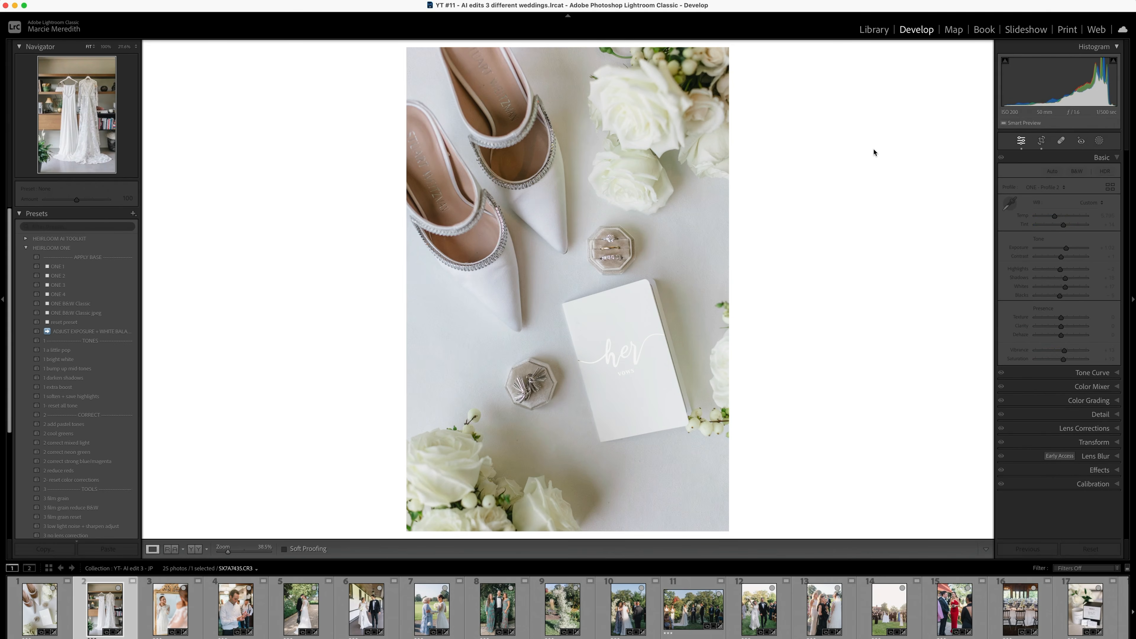
pyautogui.press('\\')
pyautogui.press('\\')
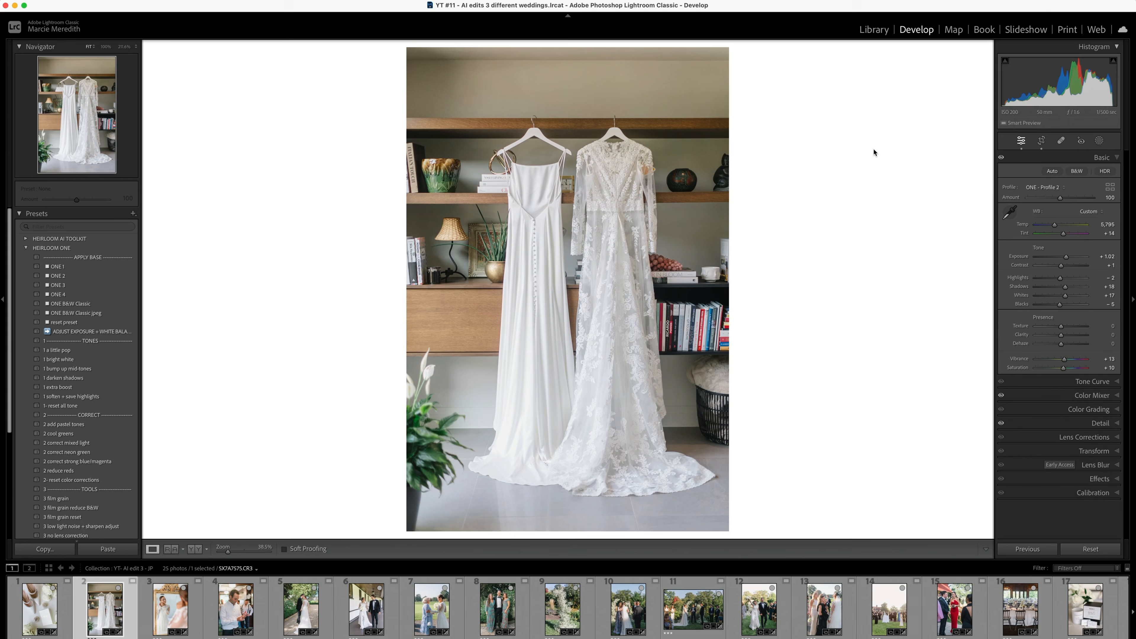
pyautogui.press('Right')
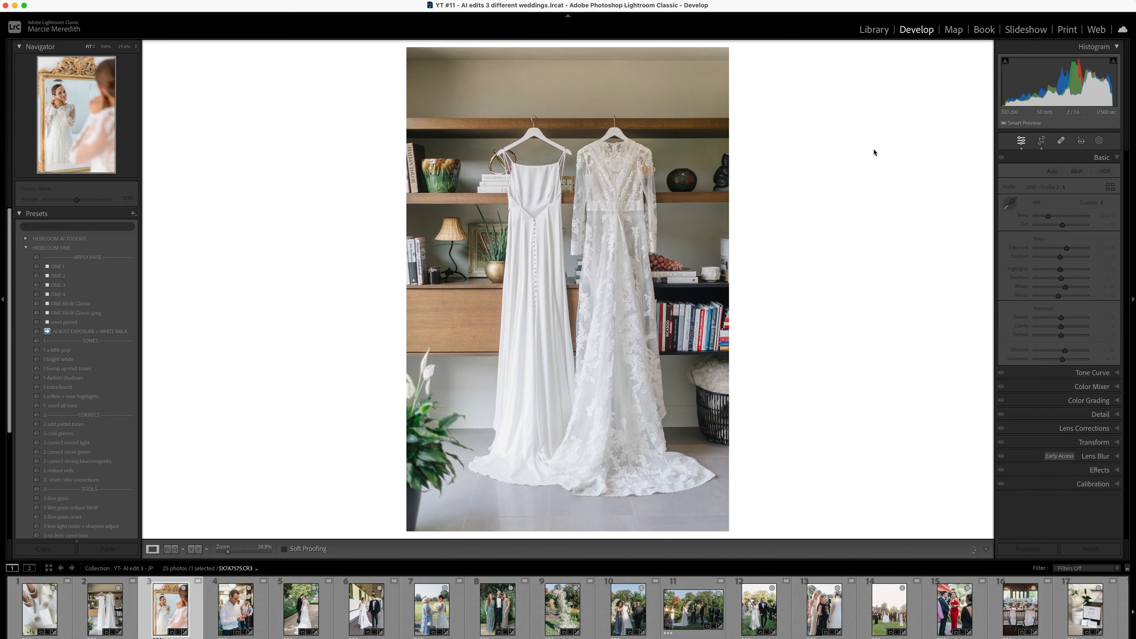
pyautogui.press('\\')
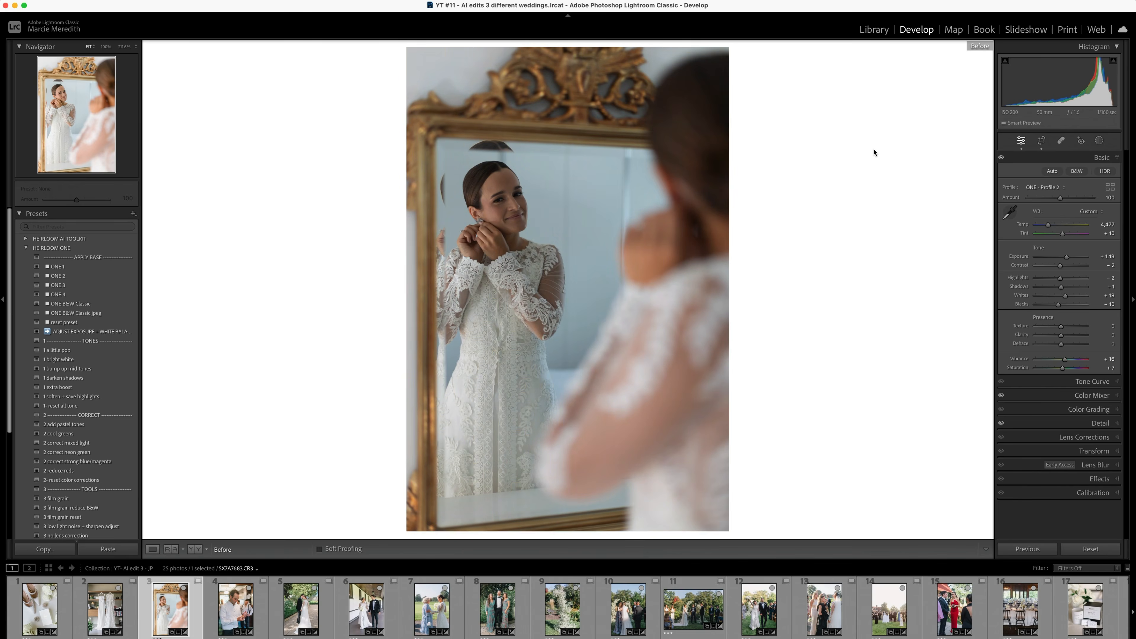
pyautogui.press('\\')
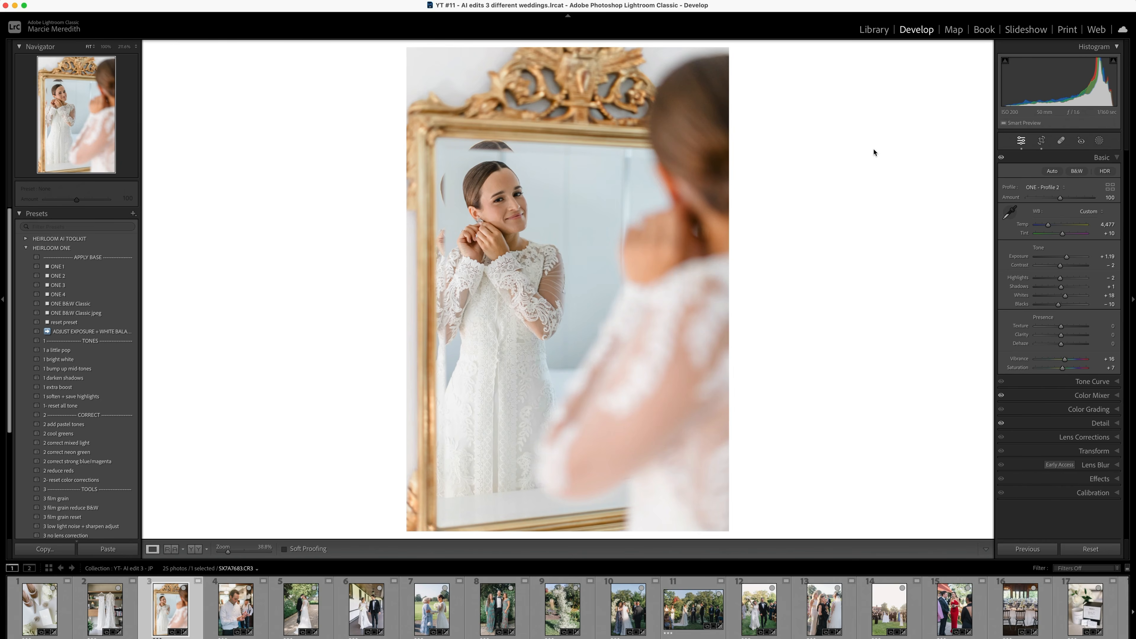
# - Compare the before and after versions of the groom fastening his cuff and the couple on the garden path
pyautogui.press('Right')
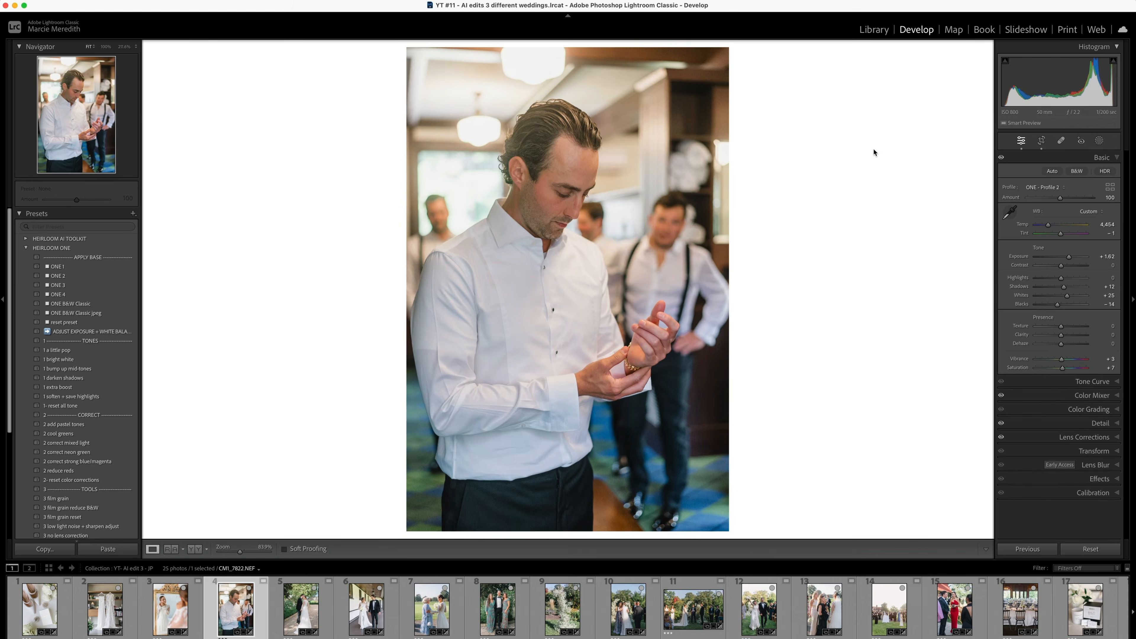
pyautogui.press('\\')
pyautogui.press('\\')
pyautogui.press('Right')
pyautogui.press('\\')
pyautogui.press('\\')
# - Compare the before and after versions of the couple walking along the covered porch and the bride with the woman in blue
pyautogui.press('Right')
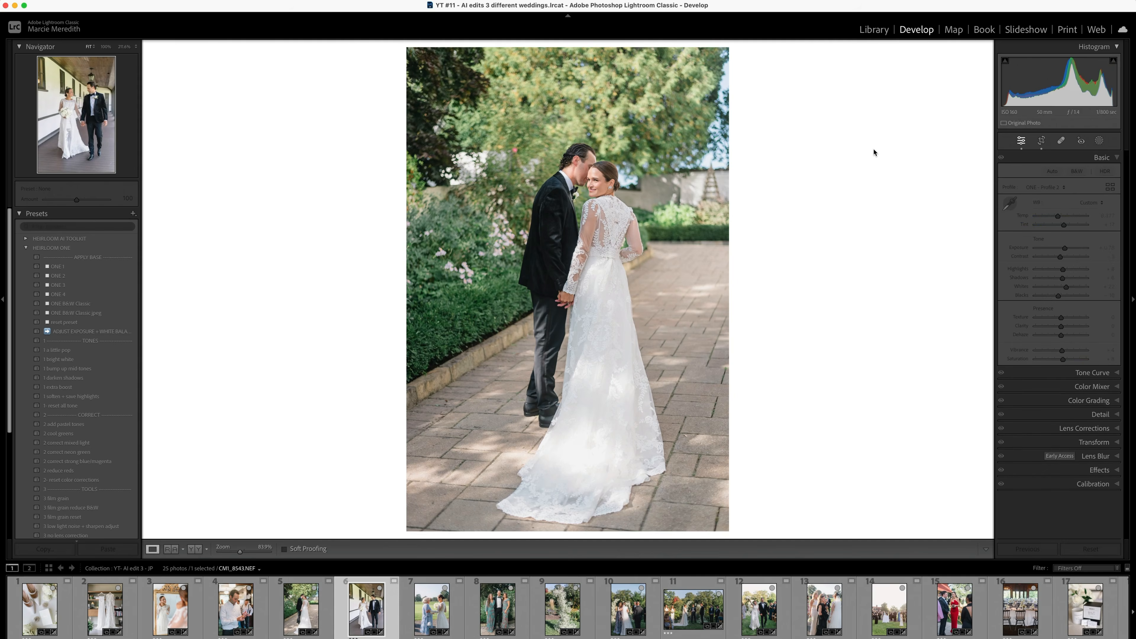
pyautogui.press('\\')
pyautogui.press('\\')
pyautogui.press('Right')
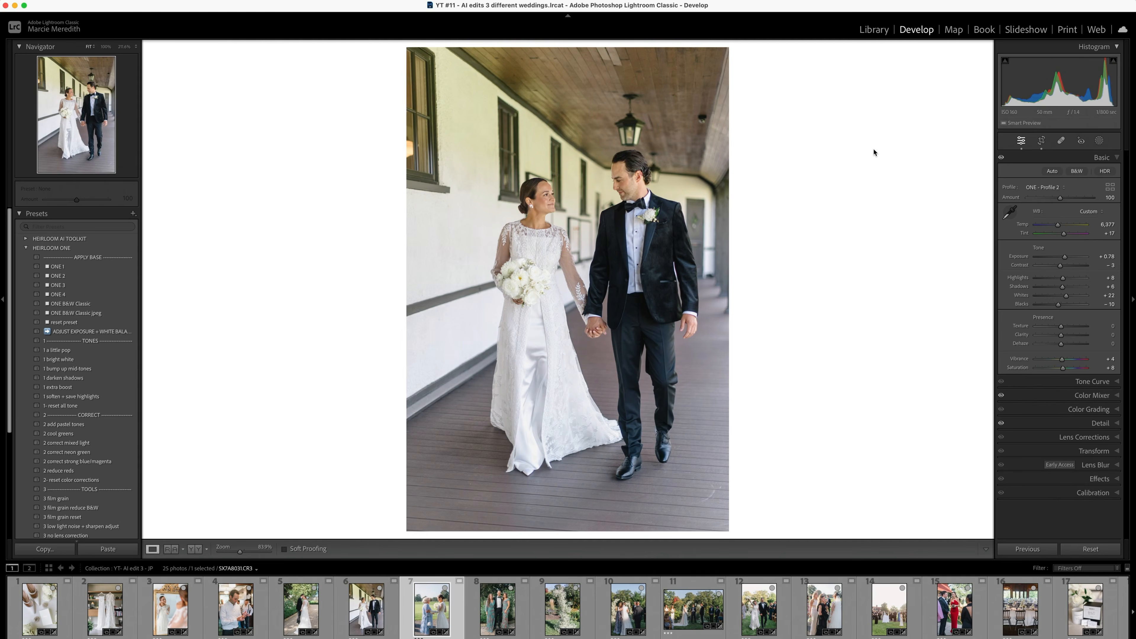
pyautogui.press('\\')
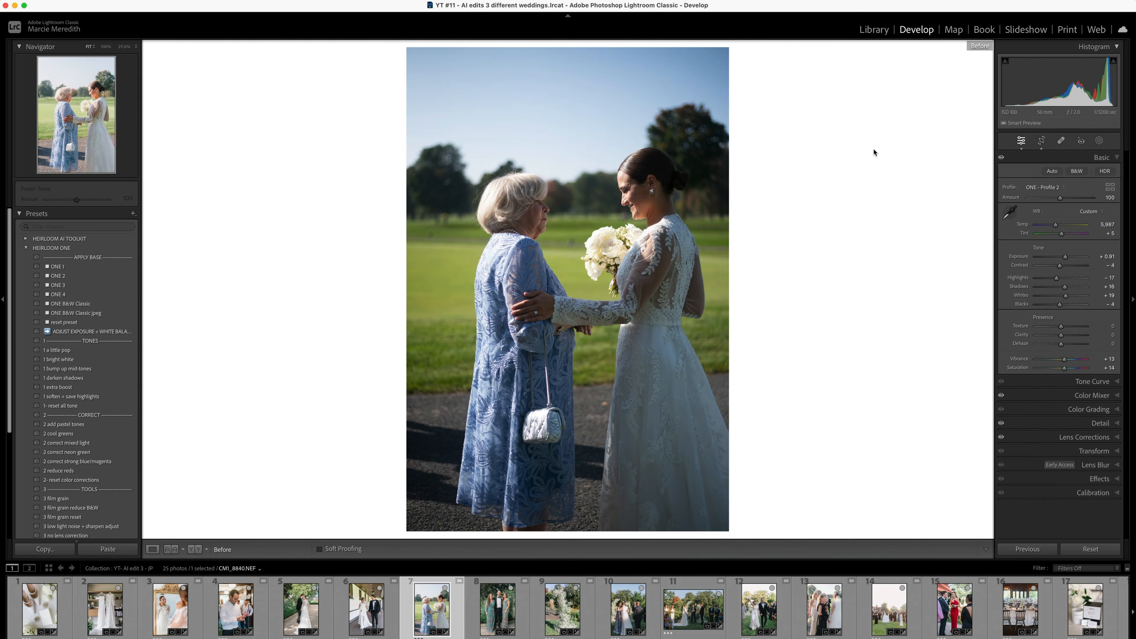
pyautogui.press('\\')
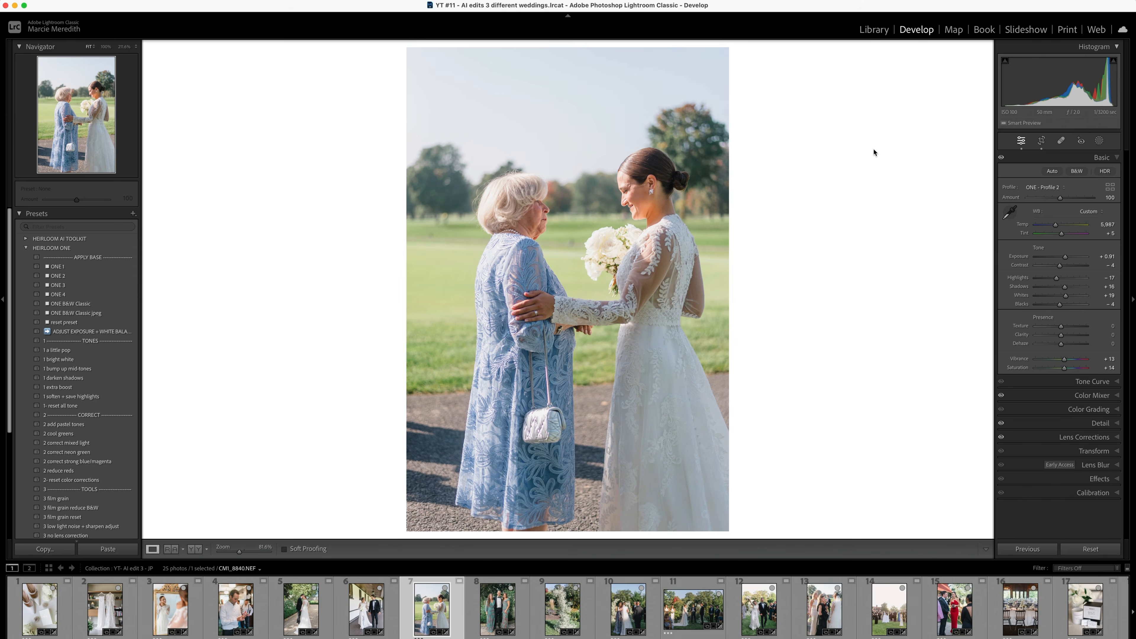
# - Examine the edits and Basic adjustments of the groom with two women in teal dresses against the white floral arrangement photo
pyautogui.press('Right')
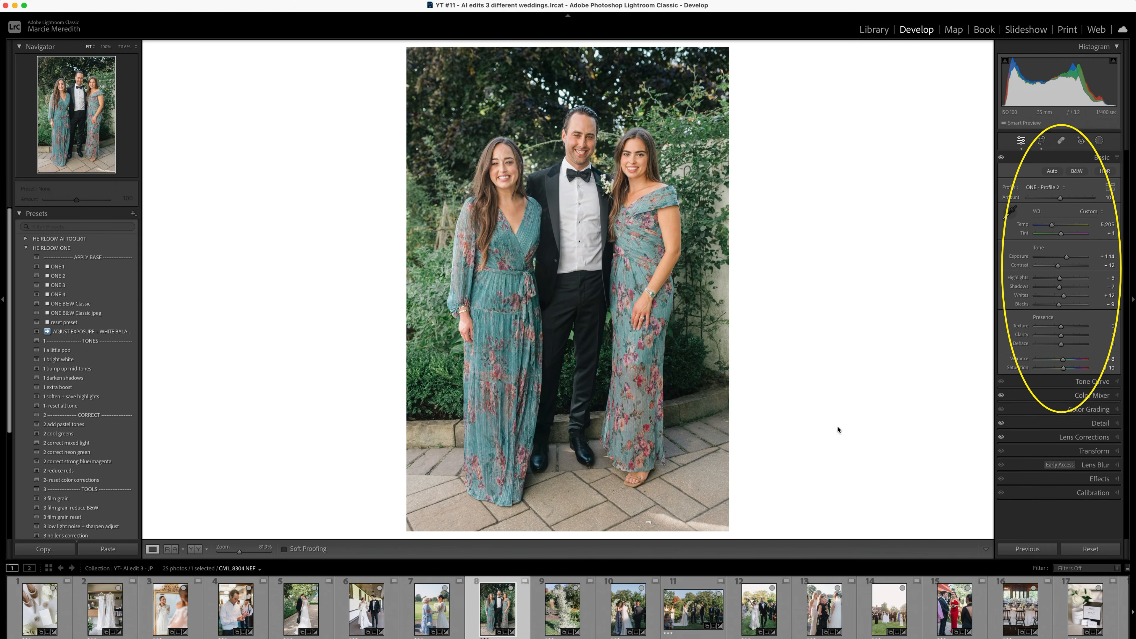
pyautogui.press('Right')
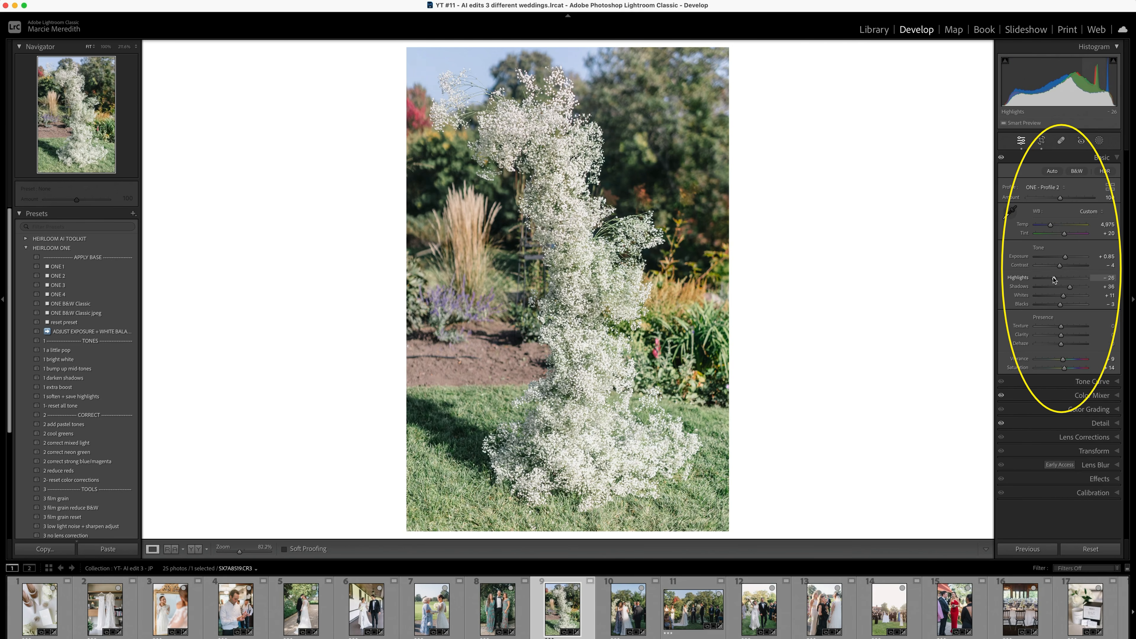
pyautogui.click(502, 609)
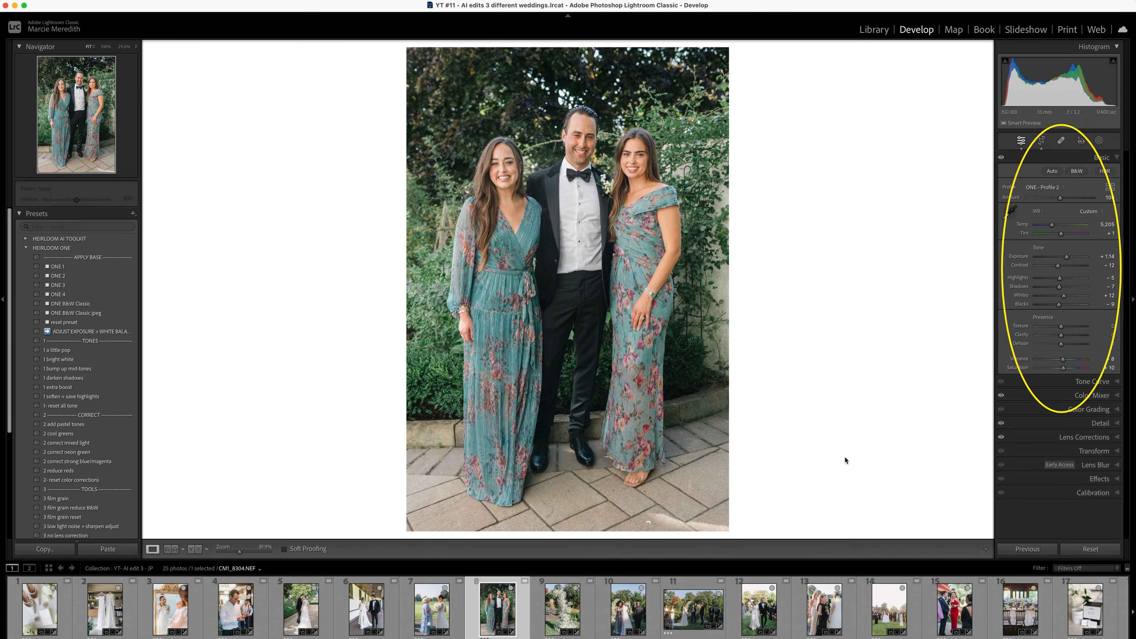
pyautogui.press('Right')
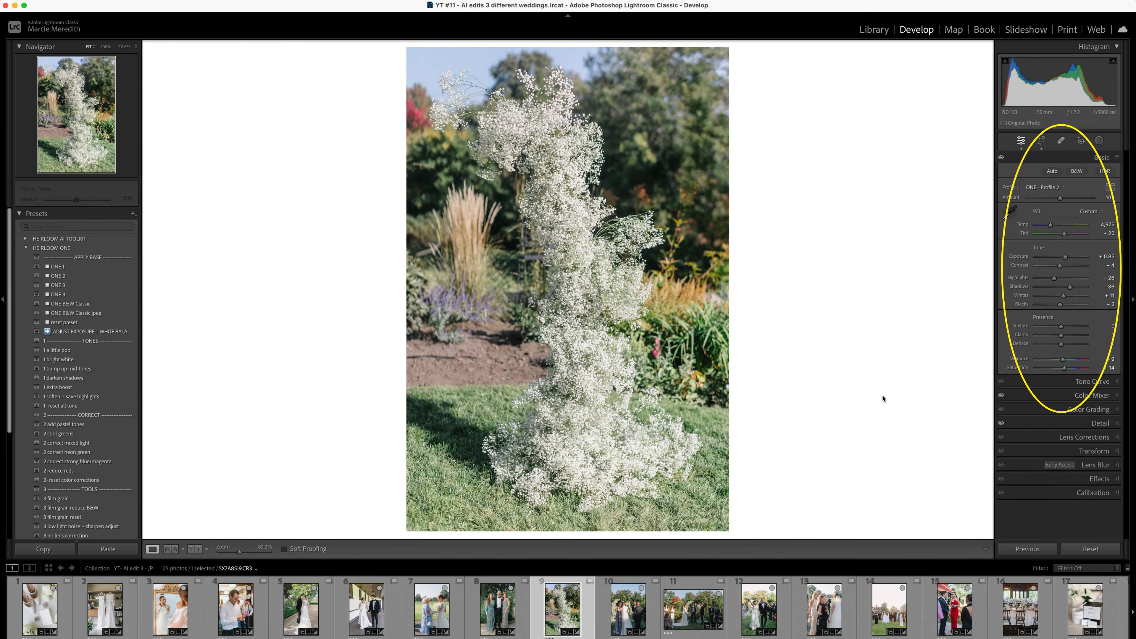
# - Compare the before and after versions of the bride's hug at the ceremony and the wide ceremony photo
pyautogui.press('Right')
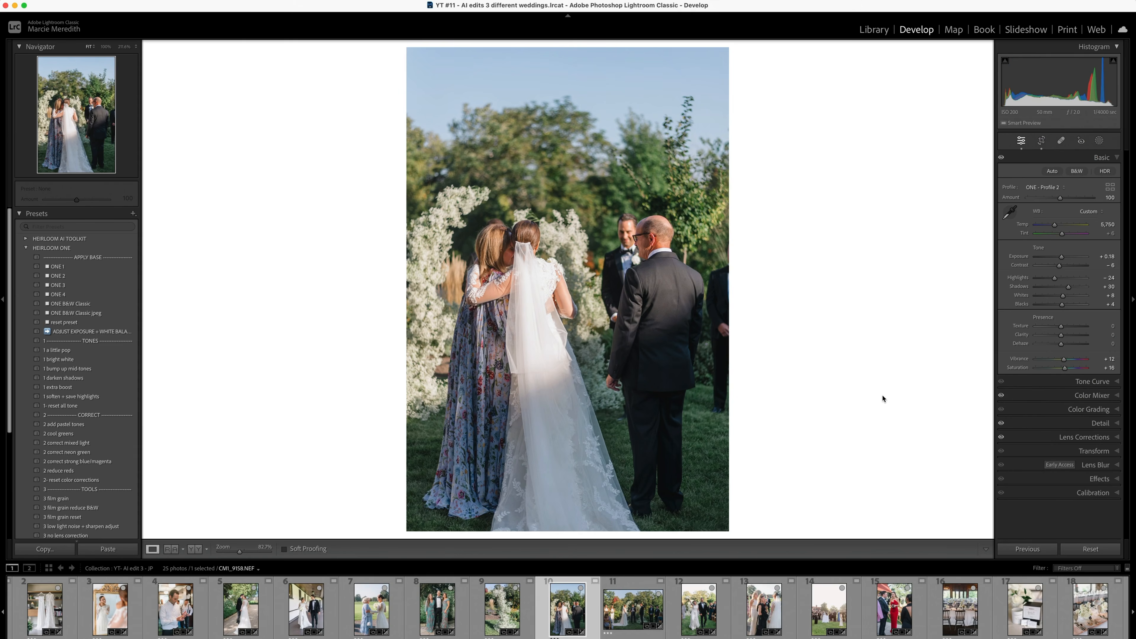
pyautogui.press('Right')
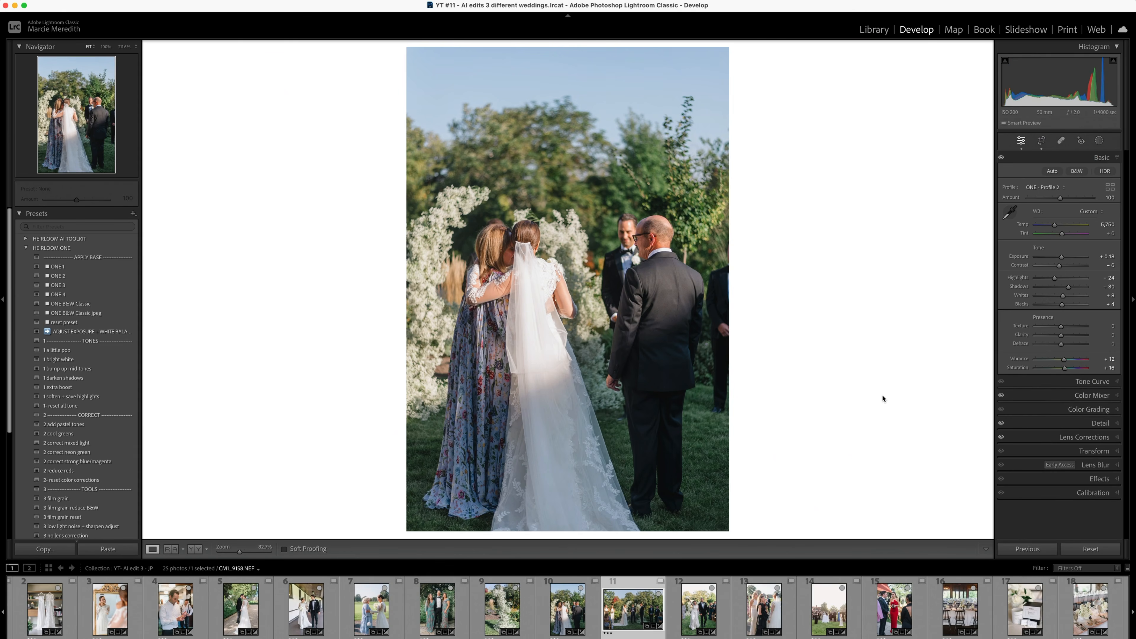
pyautogui.press('Left')
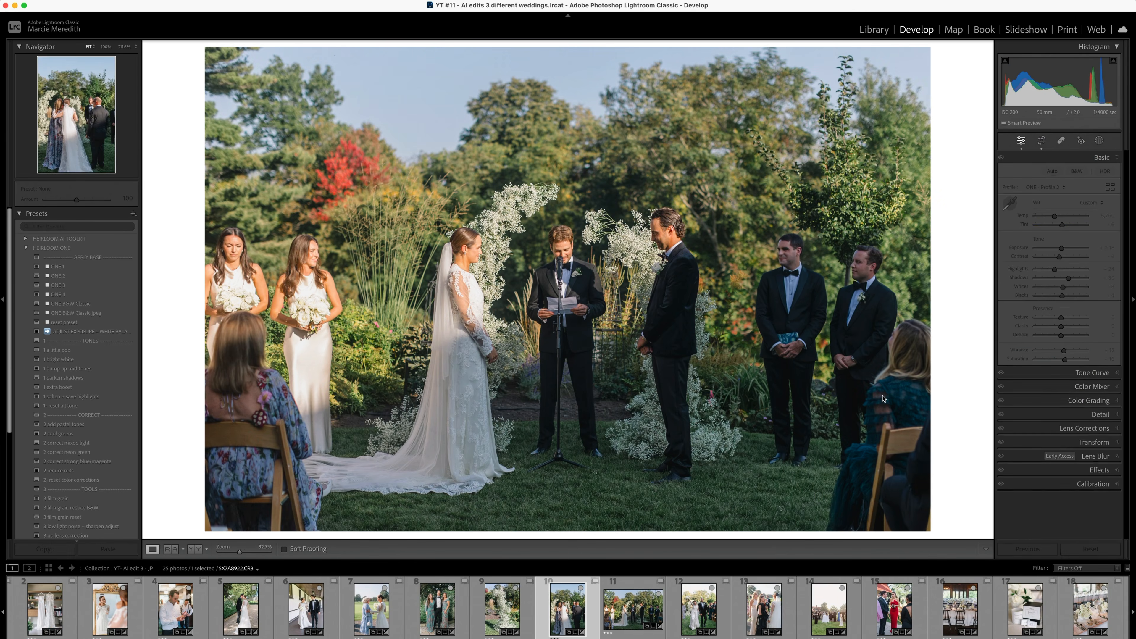
pyautogui.press('\\')
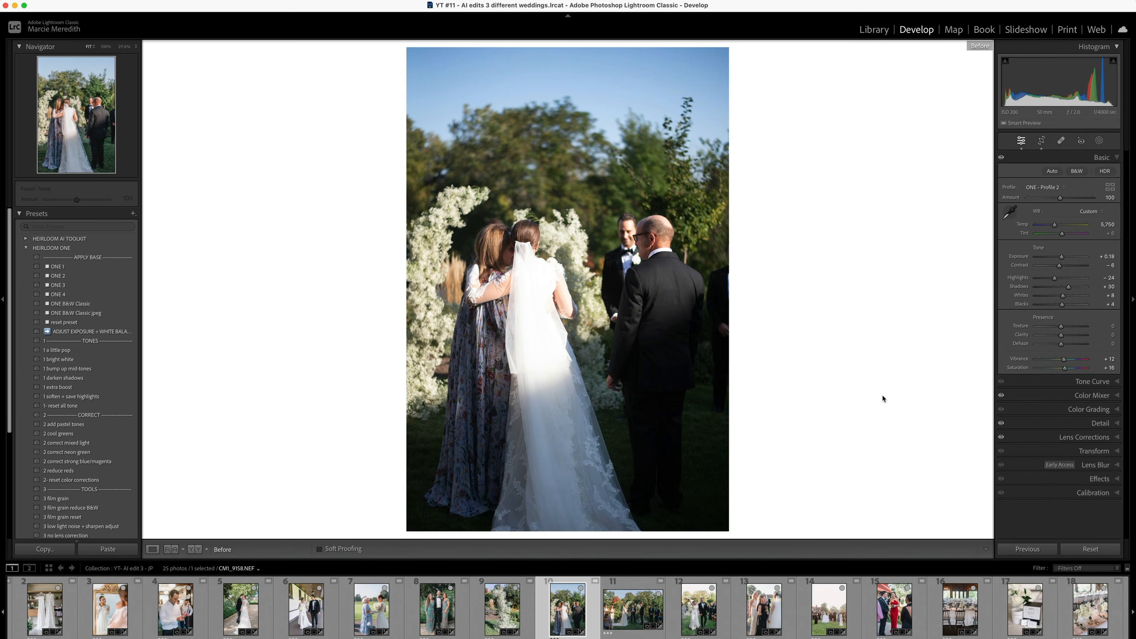
pyautogui.press('\\')
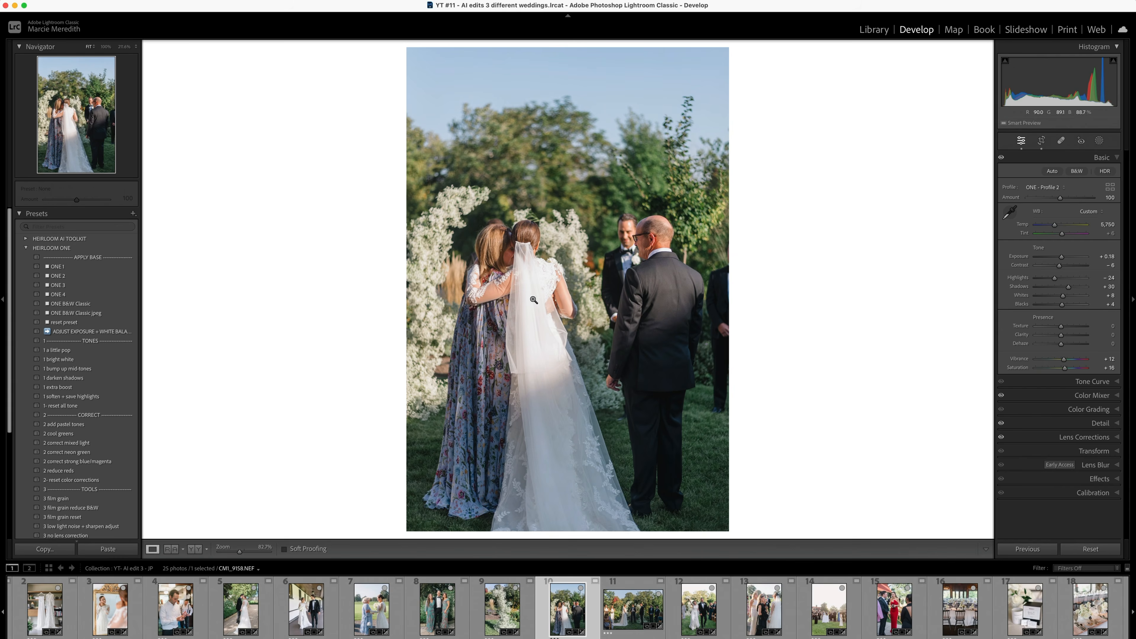
pyautogui.press('Right')
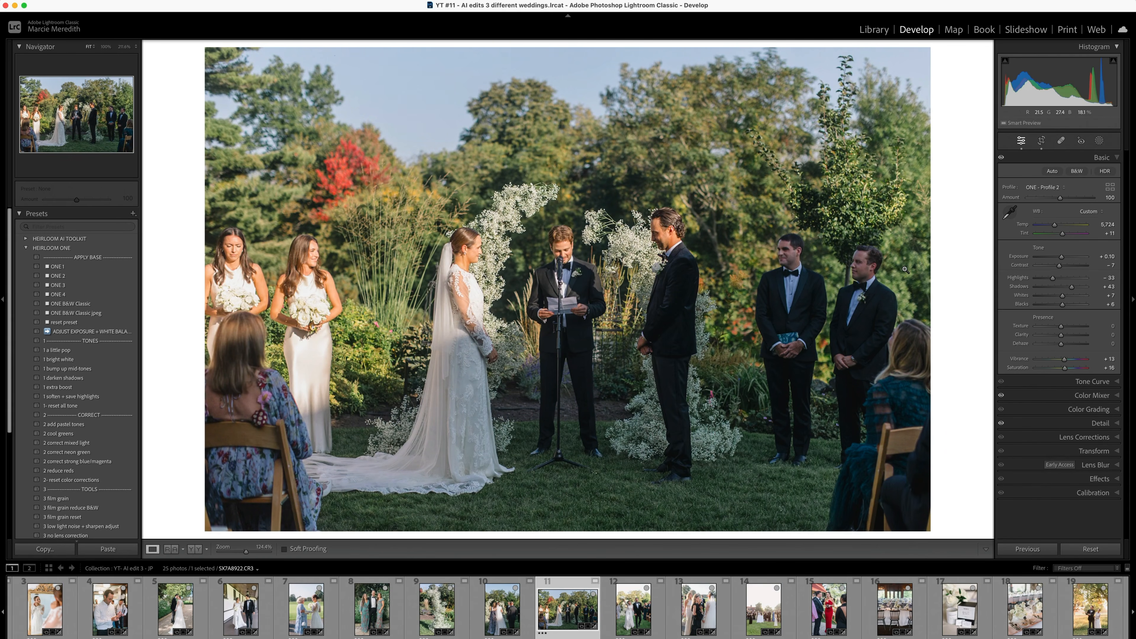
pyautogui.press('\\')
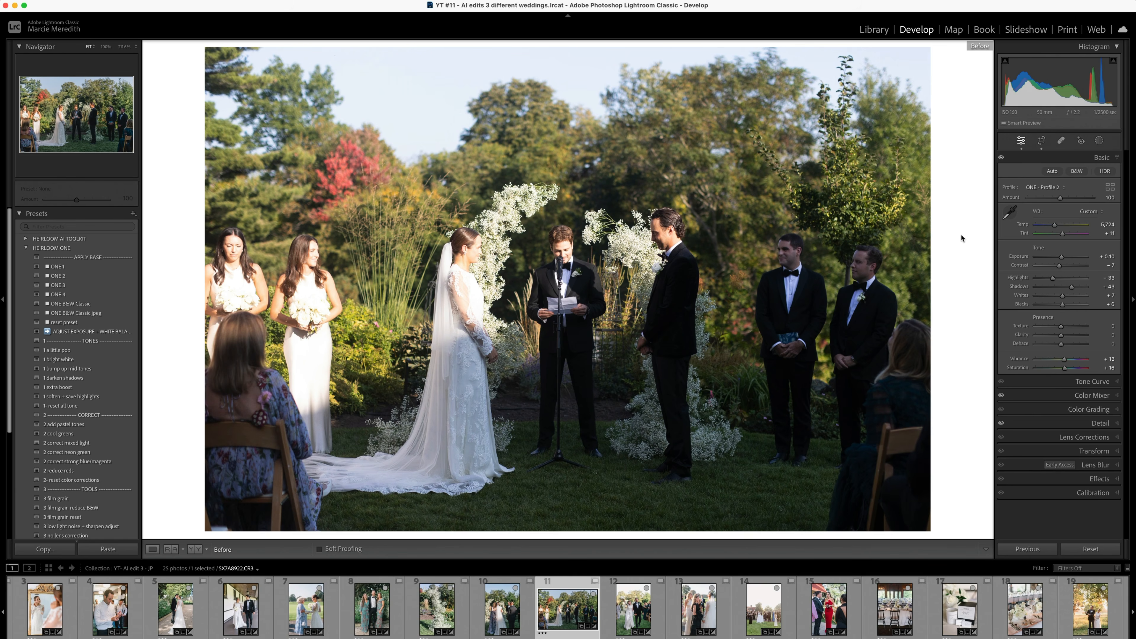
pyautogui.press('\\')
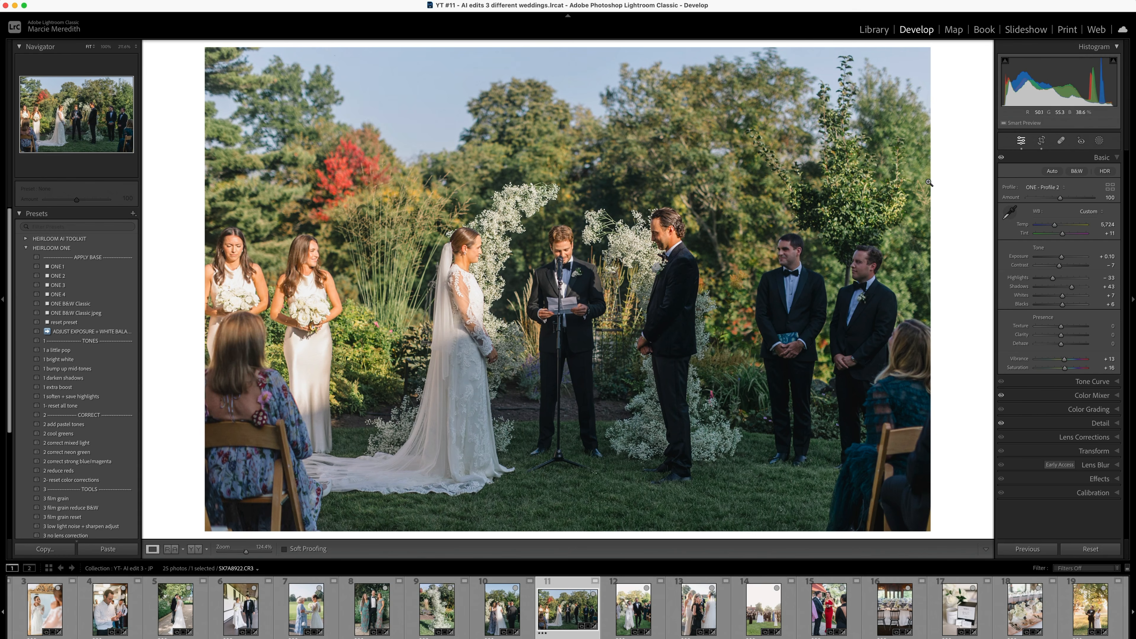
# - View the couple's ceremony exit photo and compare the before and after versions of the bride chatting with guests
pyautogui.press('Right')
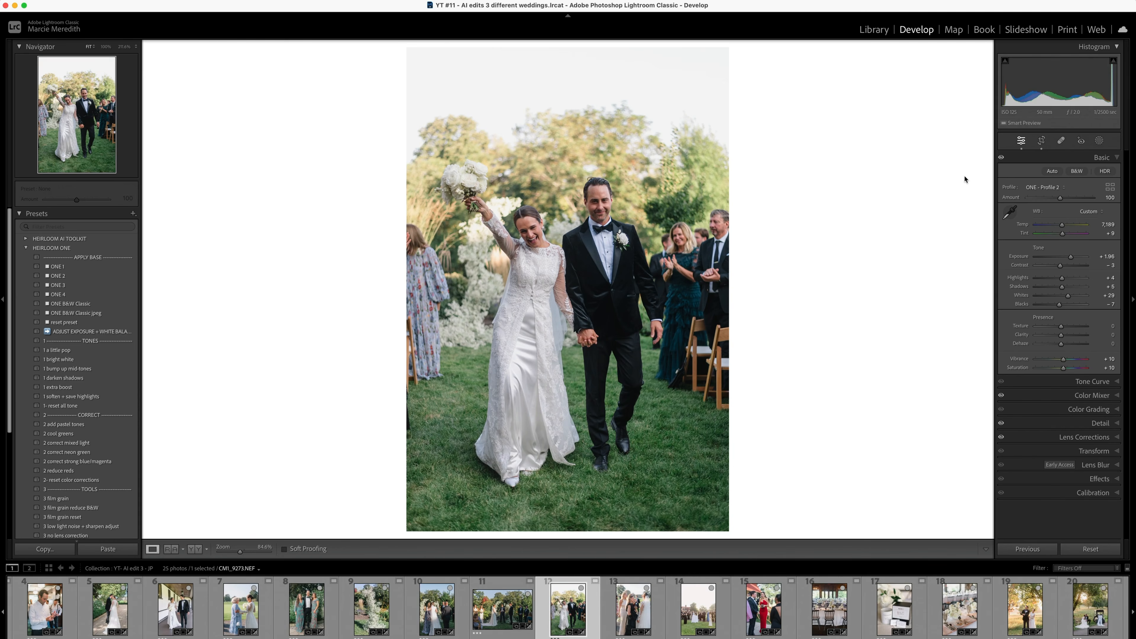
pyautogui.press('Right')
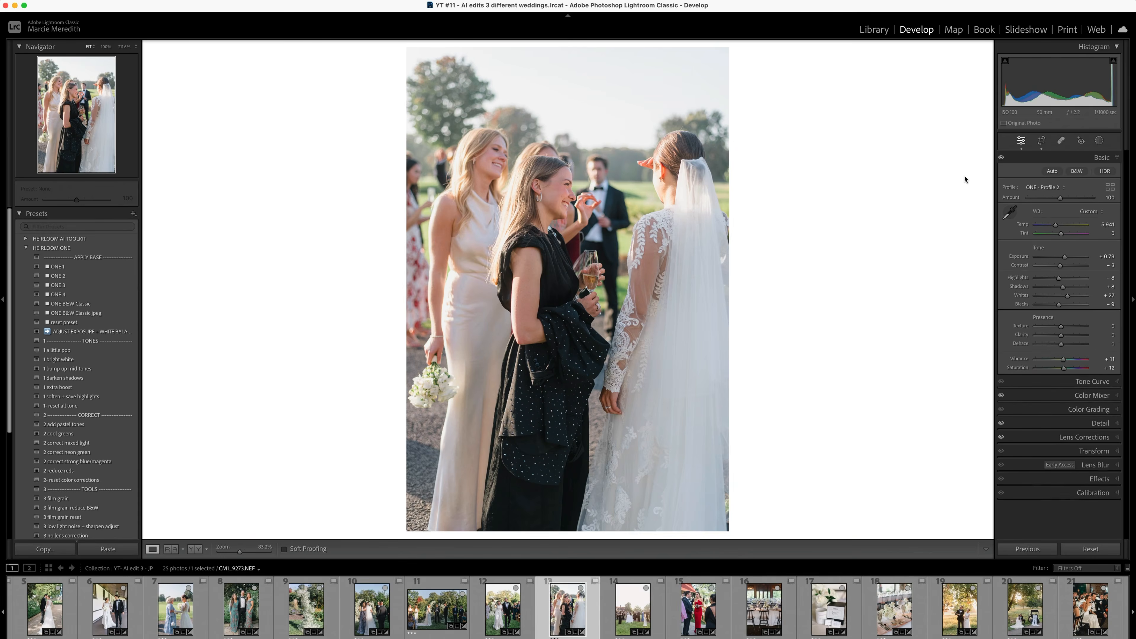
pyautogui.press('Right')
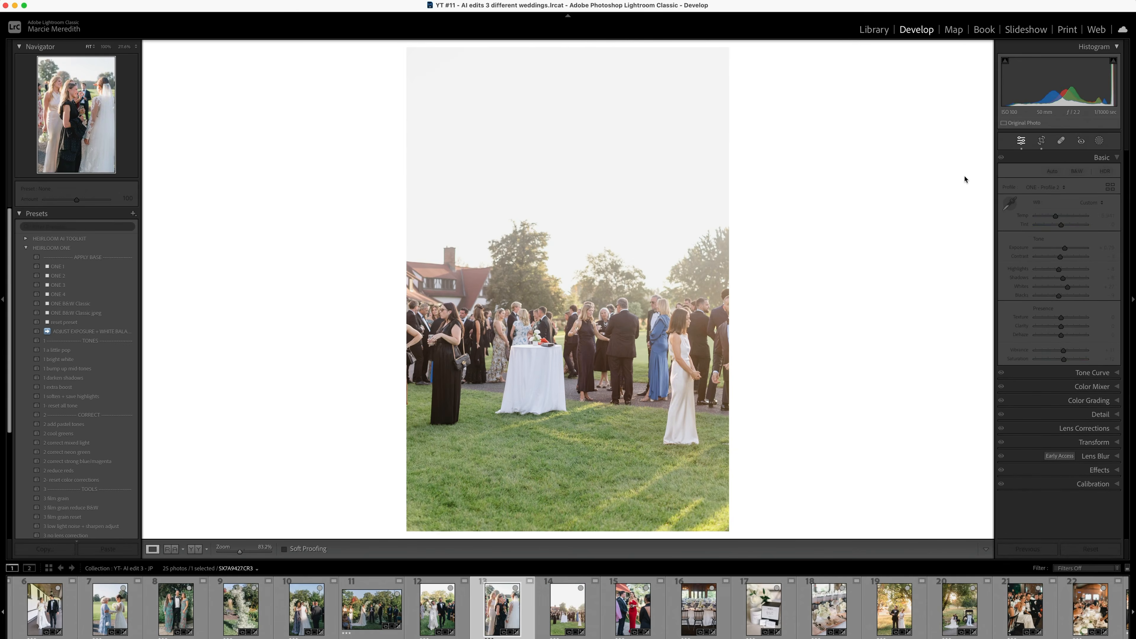
pyautogui.press('Left')
pyautogui.press('\\')
pyautogui.press('\\')
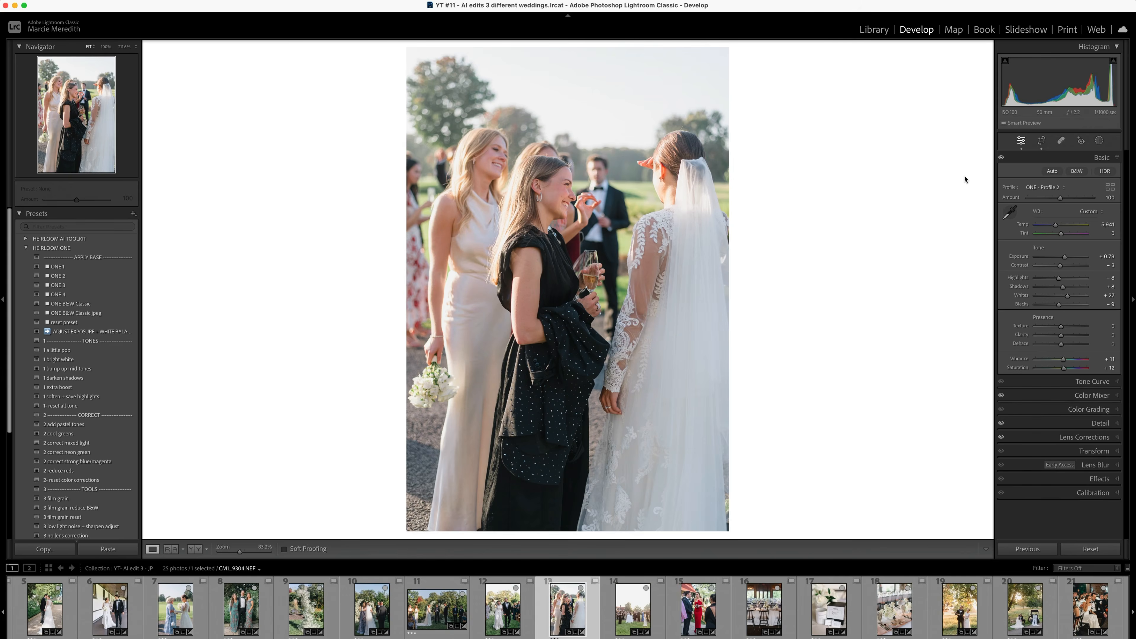
# - Compare the before and after versions of the cocktail hour lawn photo and the guest in the red dress
pyautogui.press('Right')
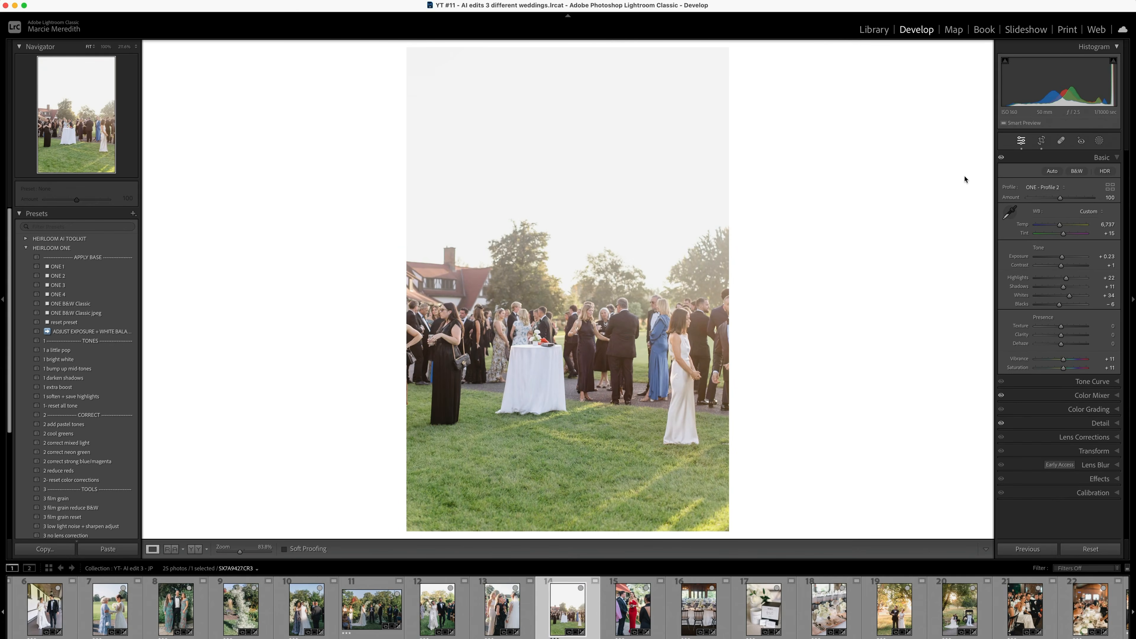
pyautogui.press('\\')
pyautogui.press('\\')
pyautogui.press('Right')
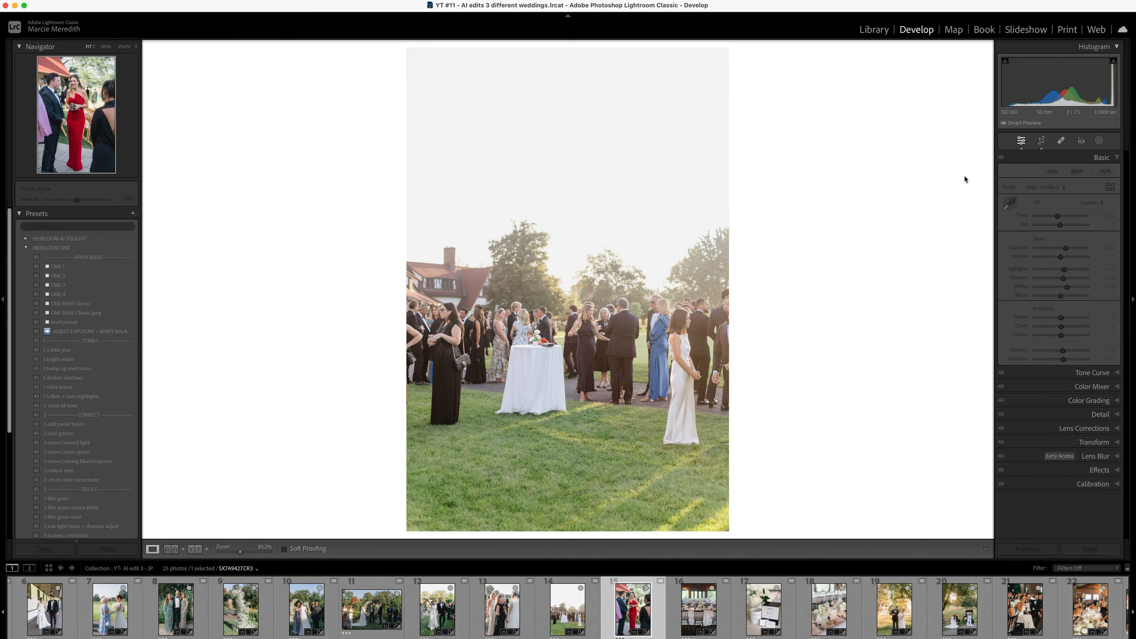
pyautogui.press('\\')
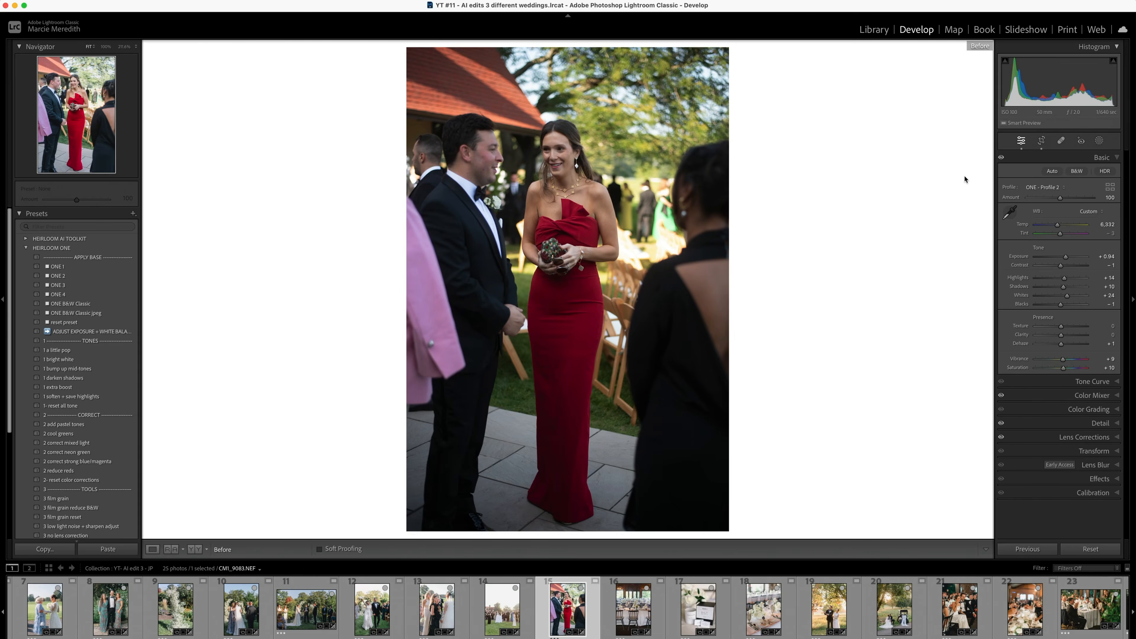
pyautogui.press('\\')
# - Compare the before and after versions of the reception tables with black chairs and the MERCI favor box photo
pyautogui.press('Right')
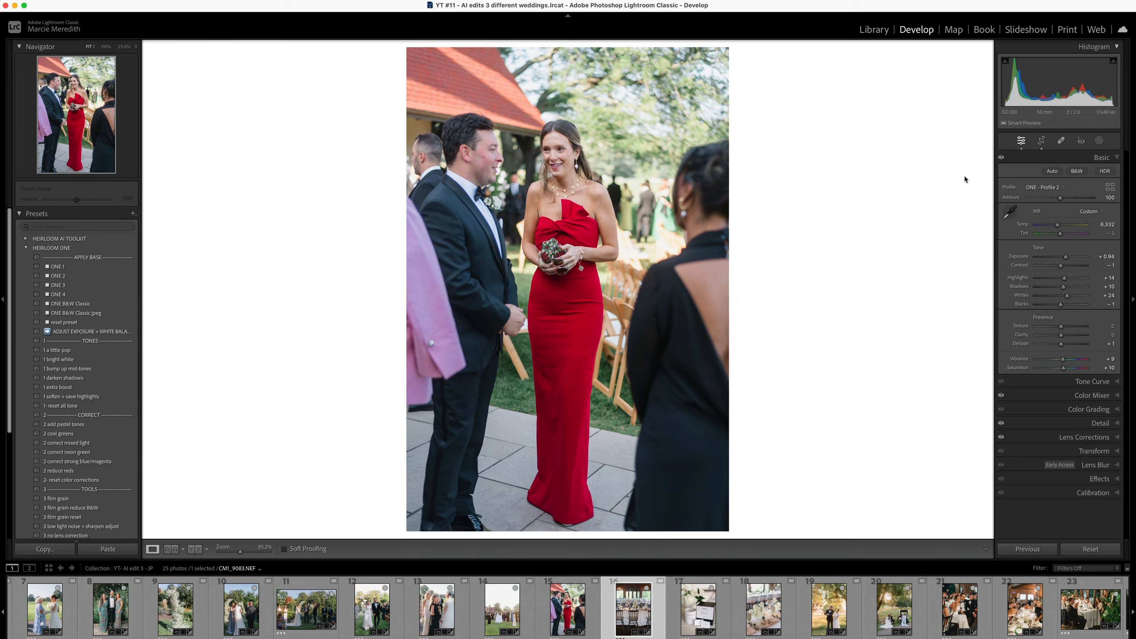
pyautogui.press('\\')
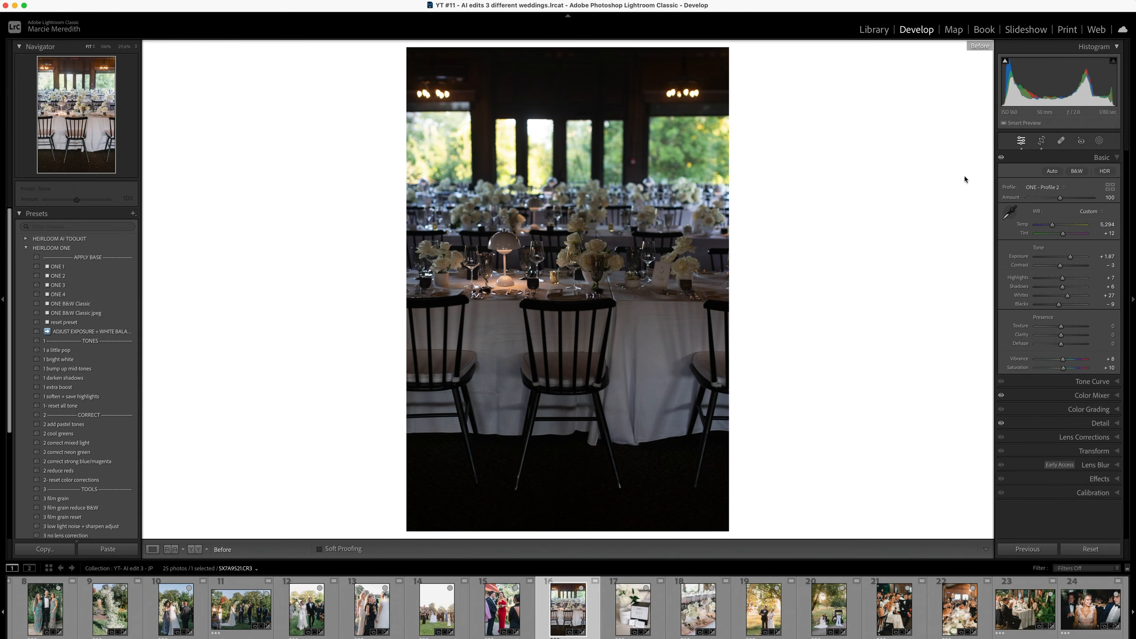
pyautogui.press('\\')
pyautogui.press('Right')
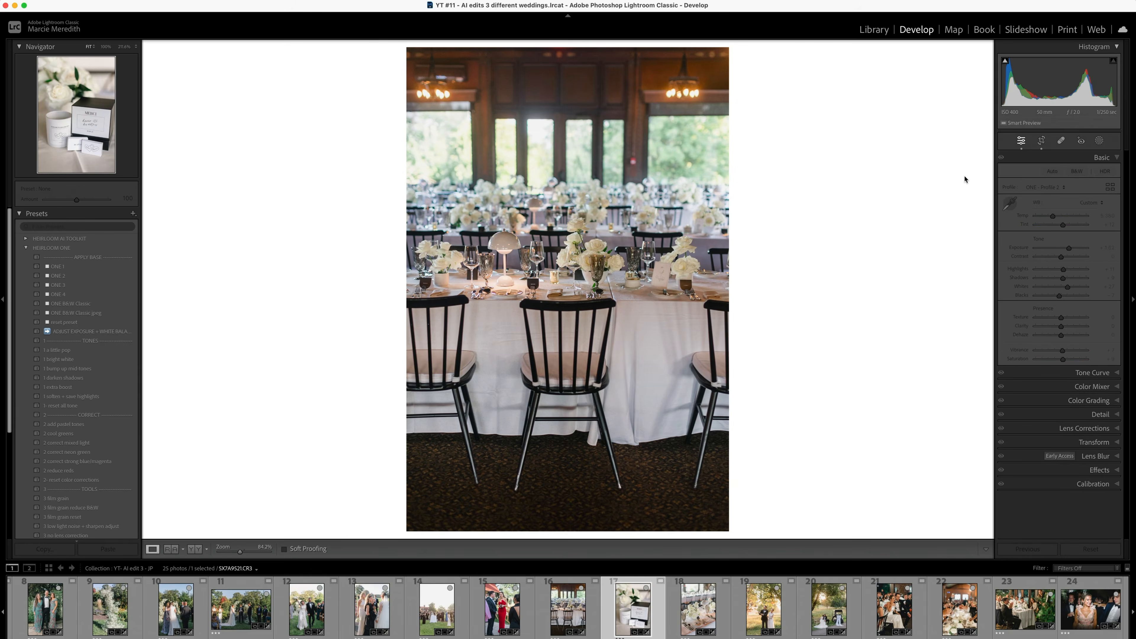
pyautogui.press('\\')
pyautogui.press('\\')
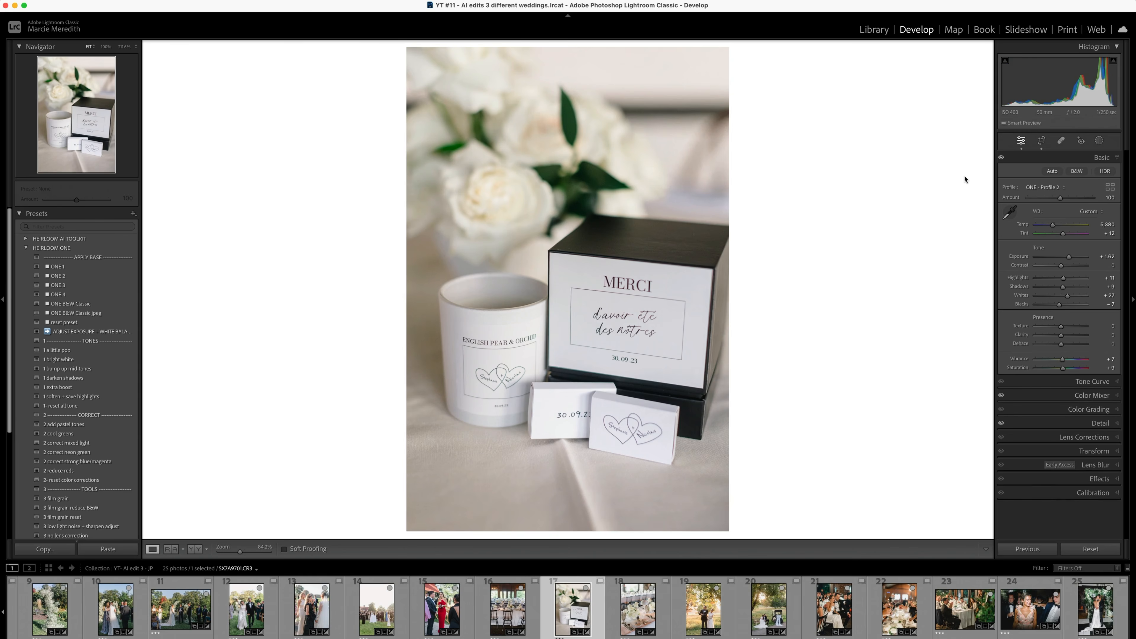
# - Compare the before and after versions of the table setting with white roses and the couple opening champagne at sunset
pyautogui.press('Right')
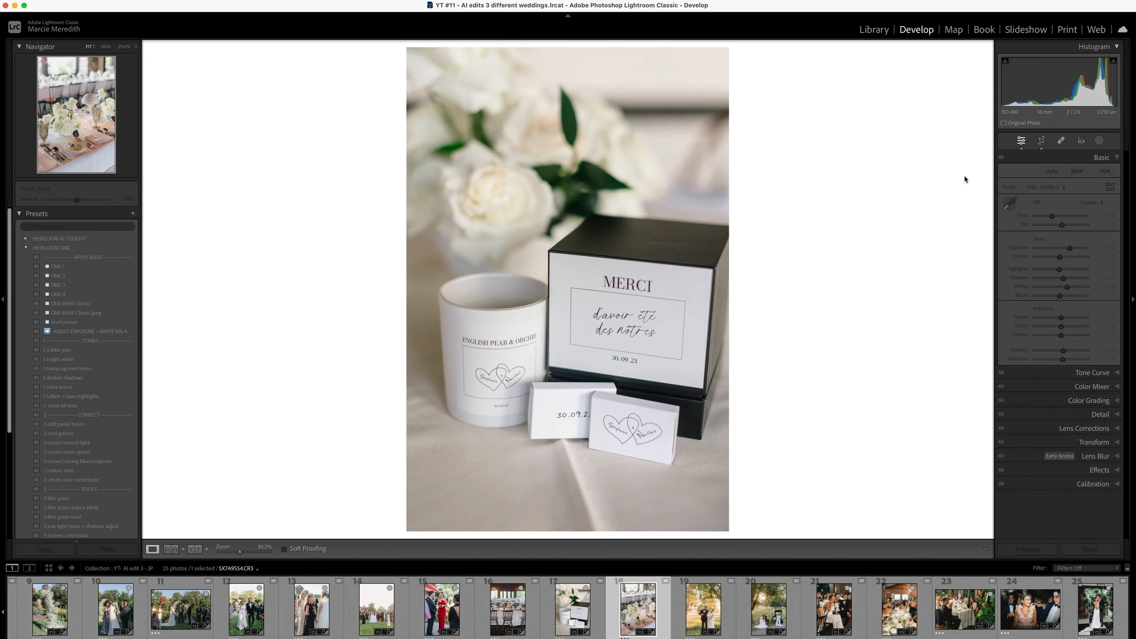
pyautogui.press('\\')
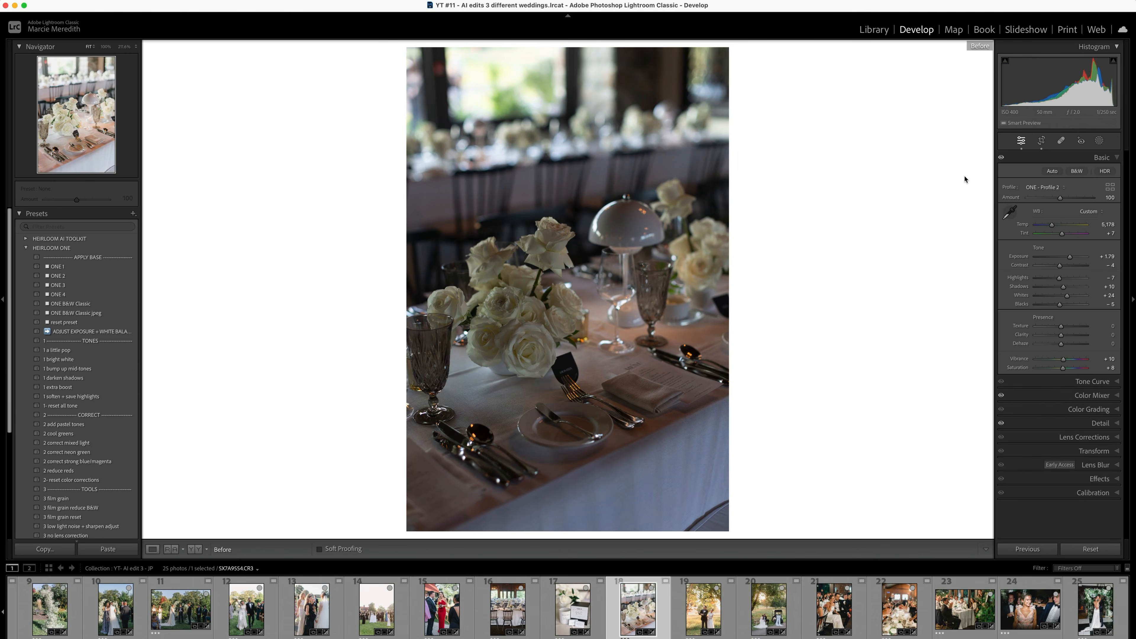
pyautogui.press('\\')
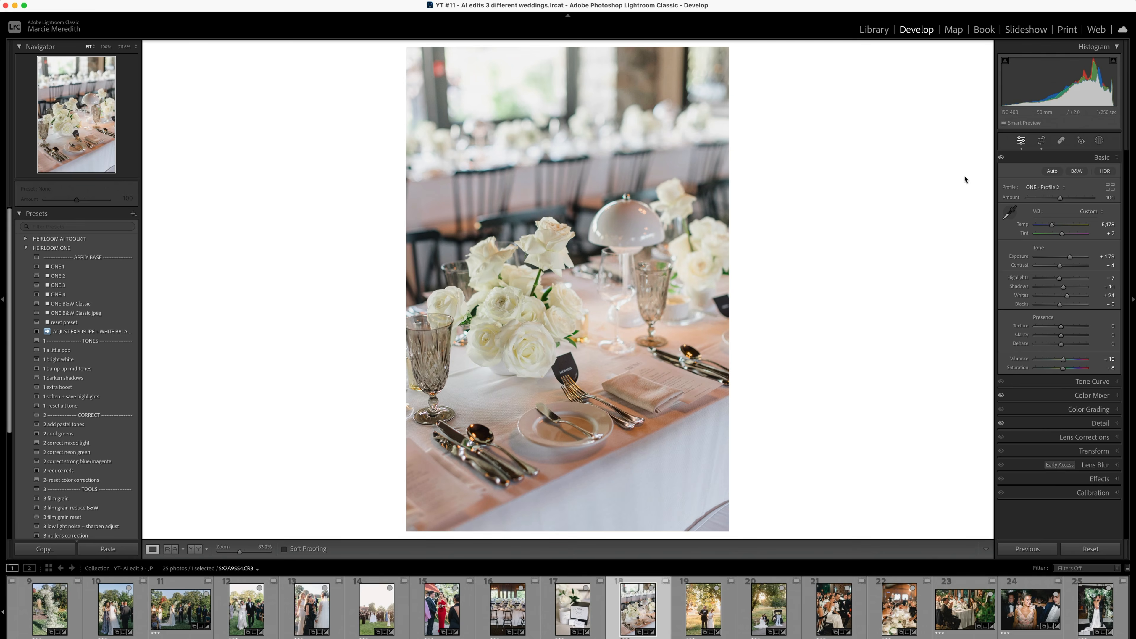
pyautogui.press('Right')
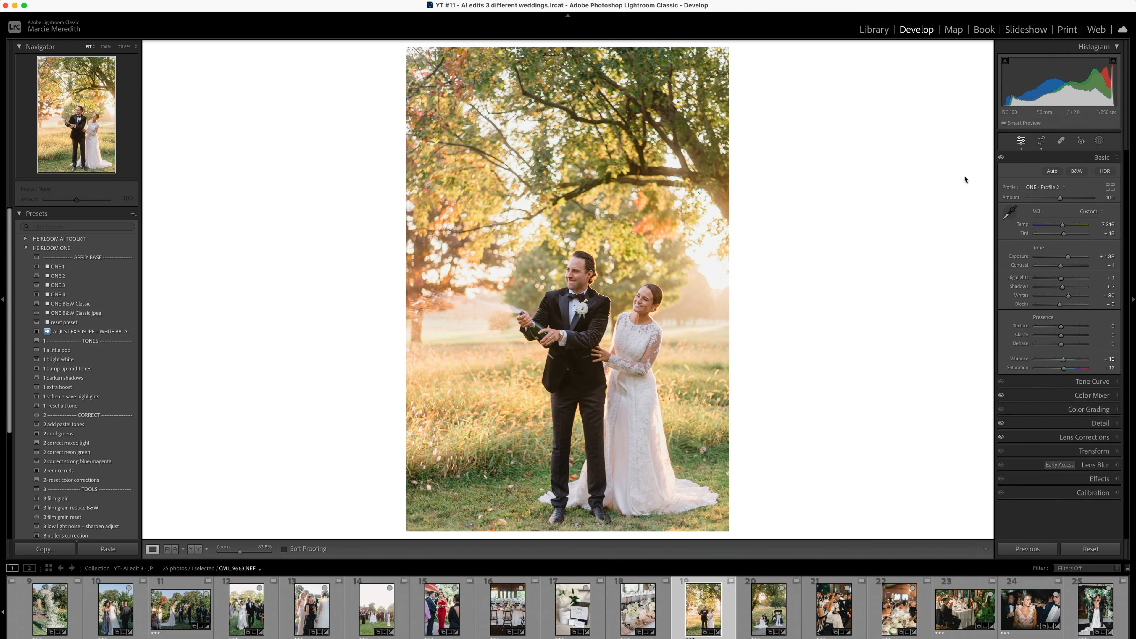
pyautogui.press('\\')
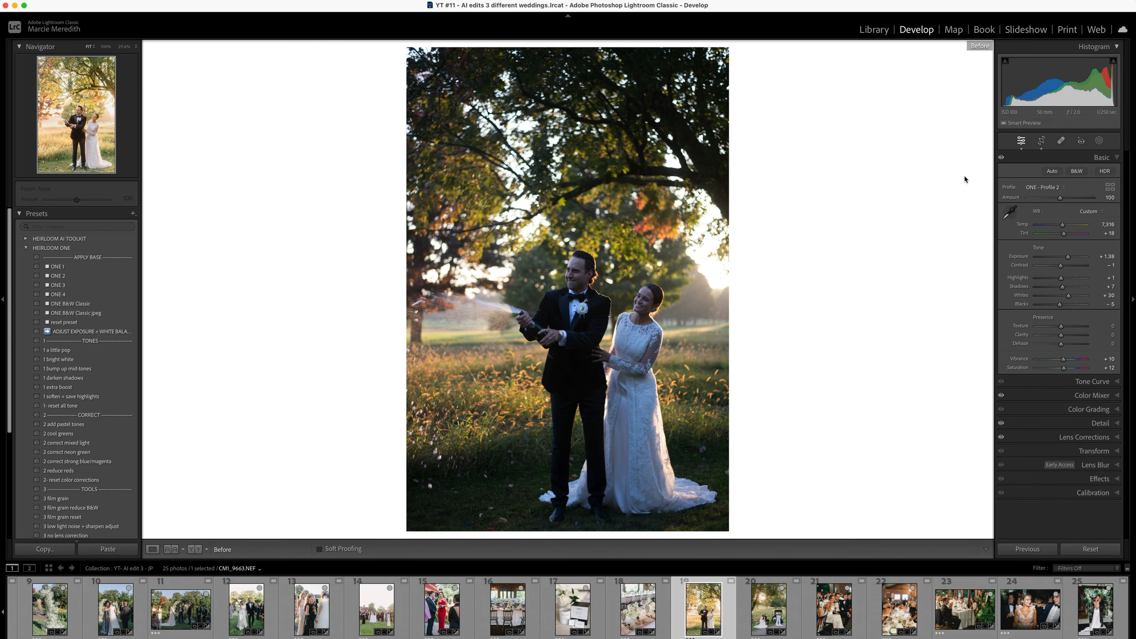
pyautogui.press('\\')
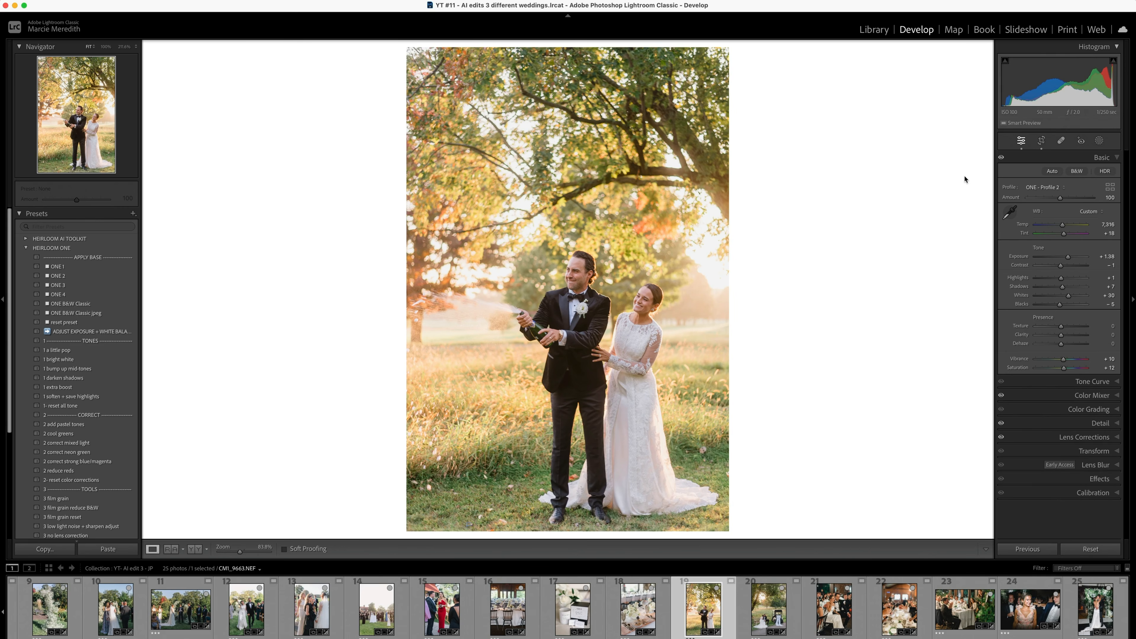
pyautogui.press('\\')
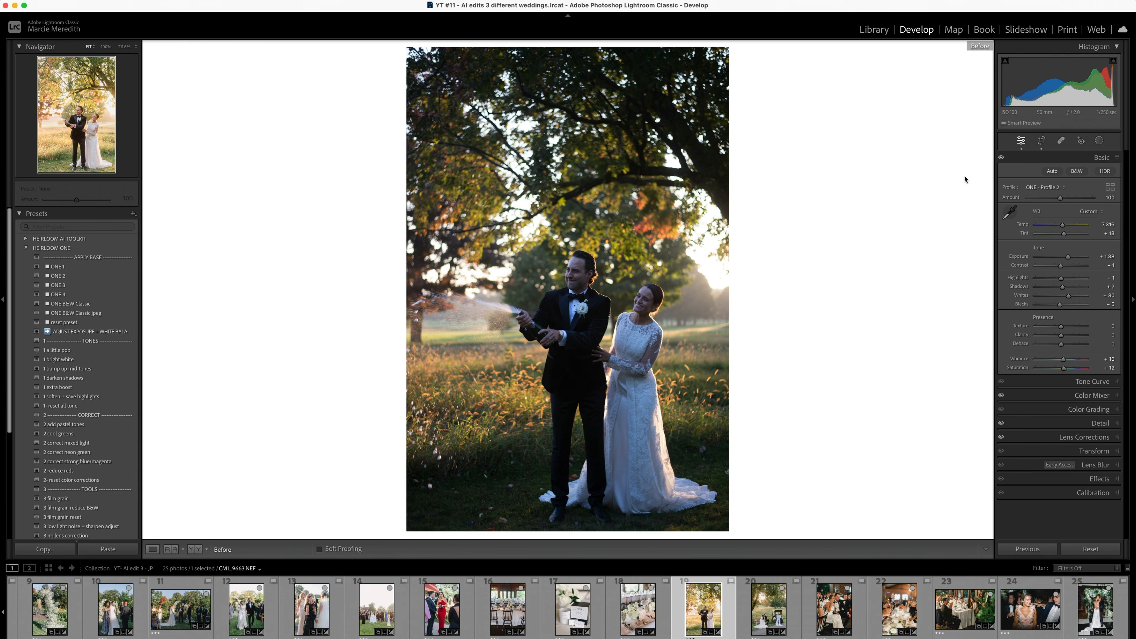
# - Compare the before and after versions of the couple kissing on the bench beside the Just Married golf cart
pyautogui.press('Right')
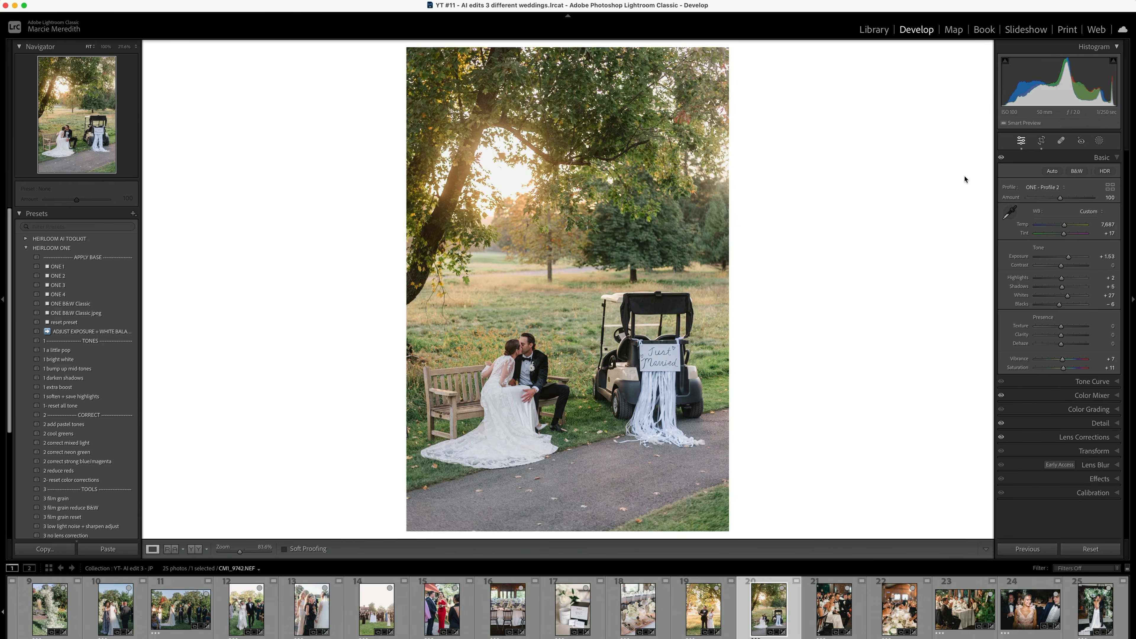
pyautogui.press('\\')
pyautogui.press('\\')
# - View the tearful bride and wine toast photos, and compare the before and after versions of the guests clapping at their table
pyautogui.press('Right')
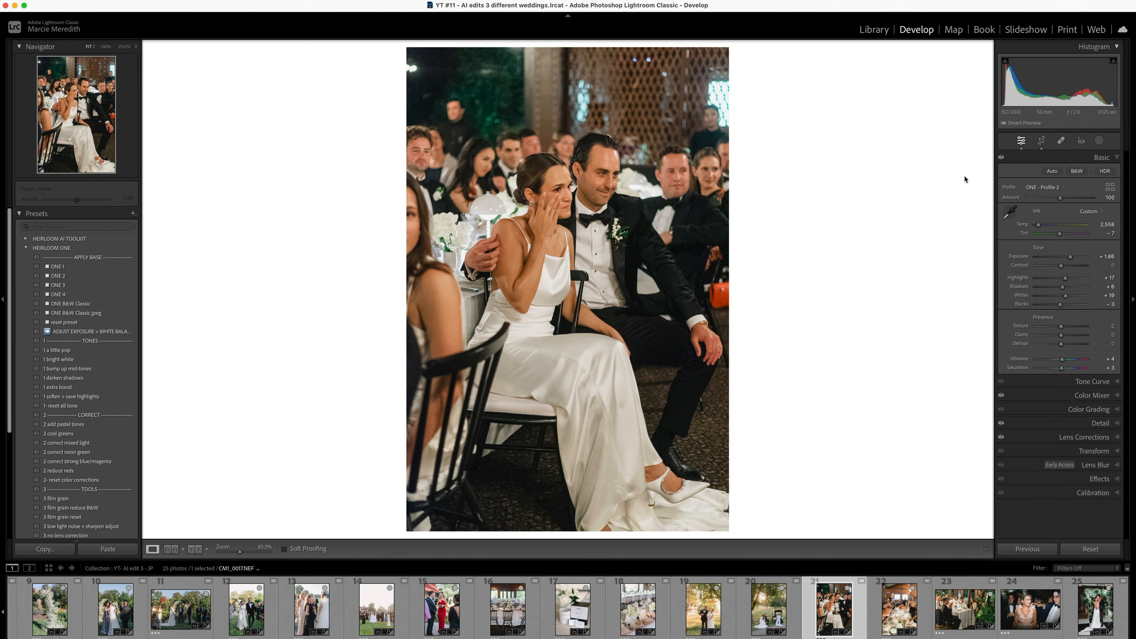
pyautogui.press('Right')
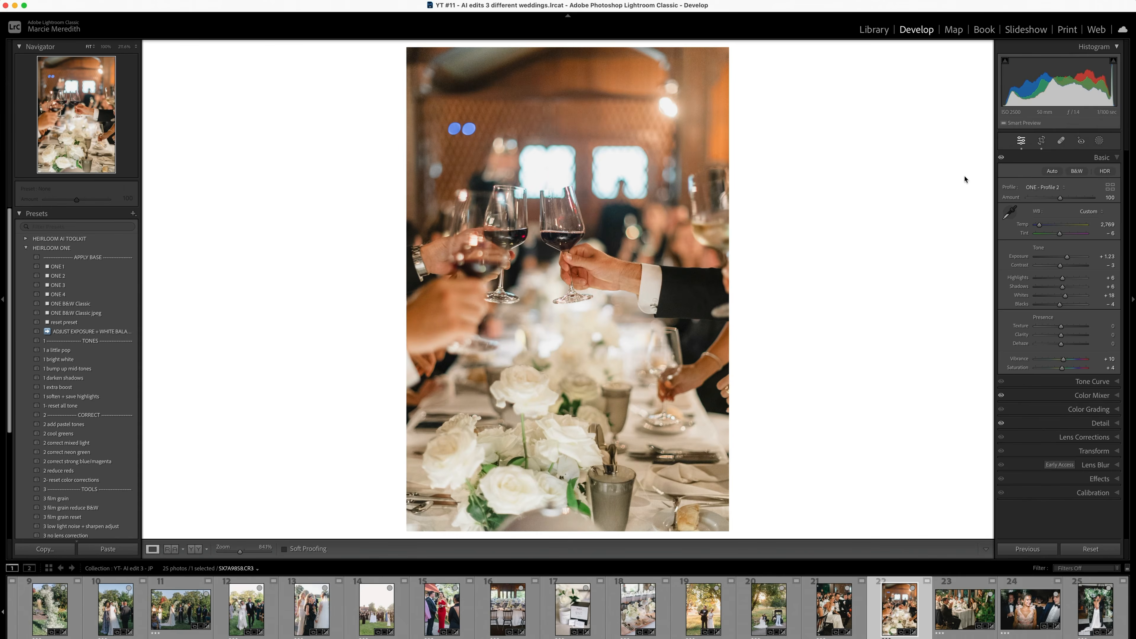
pyautogui.press('Right')
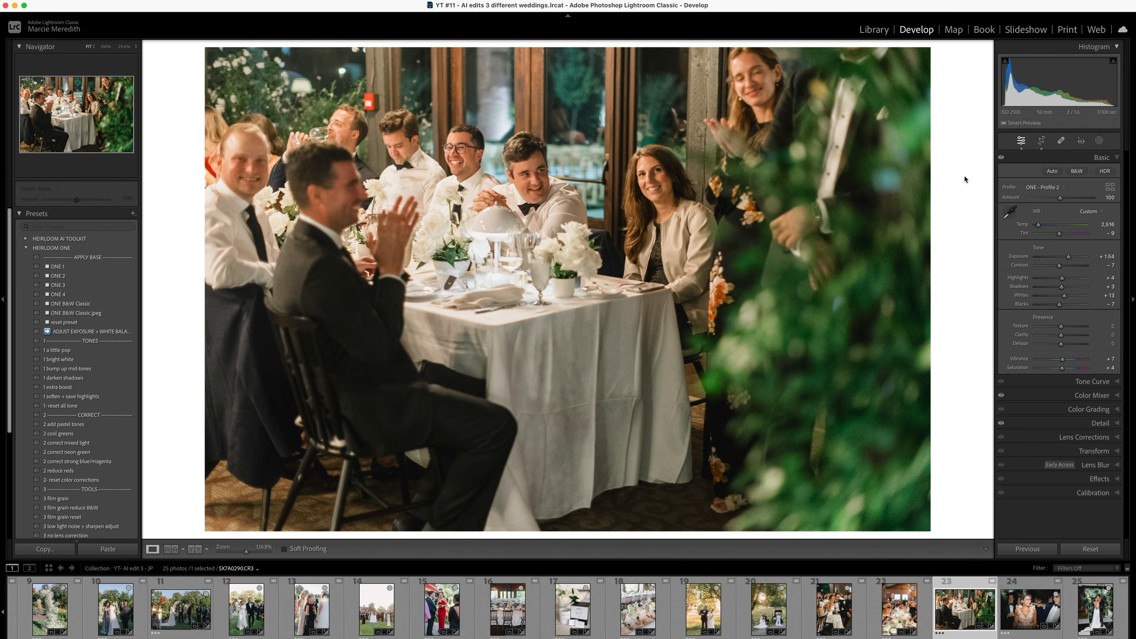
pyautogui.press('\\')
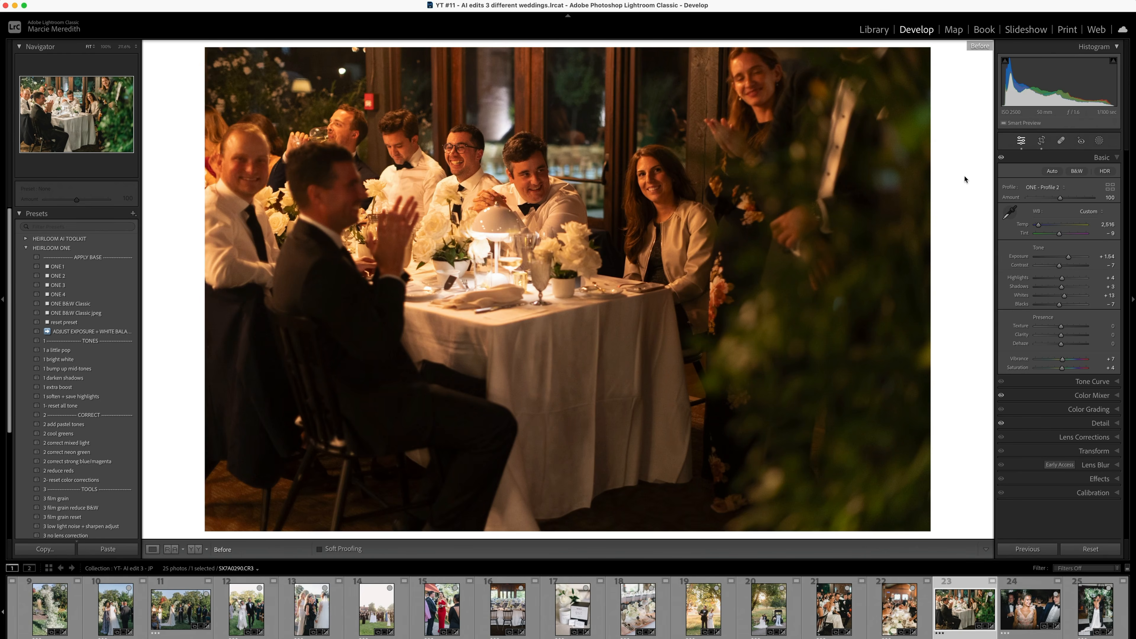
pyautogui.press('\\')
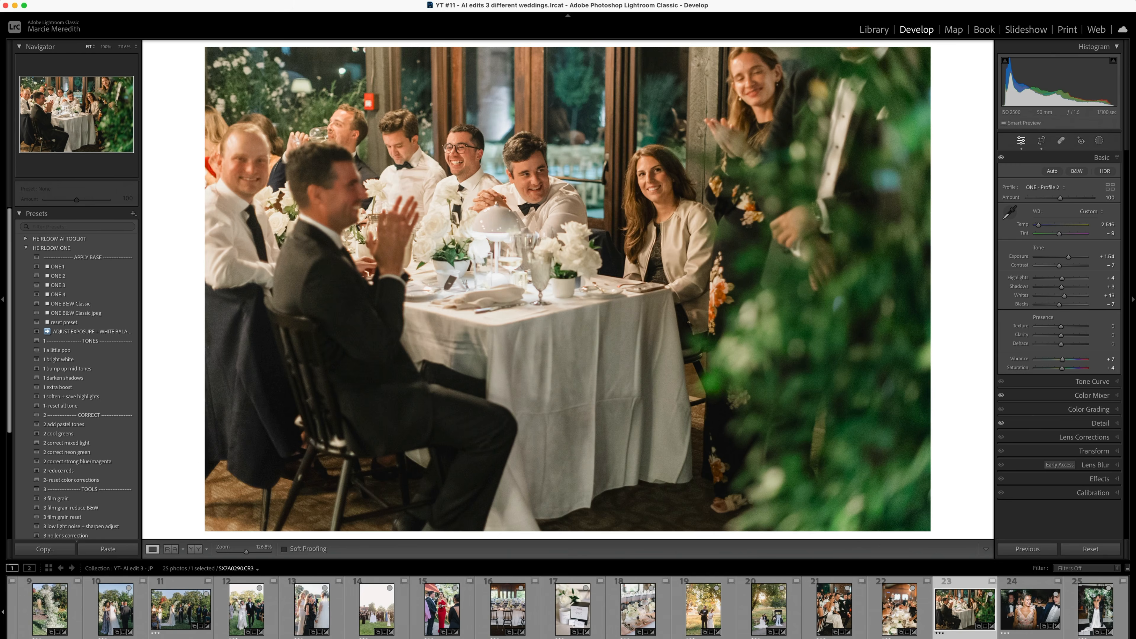
pyautogui.click(1102, 158)
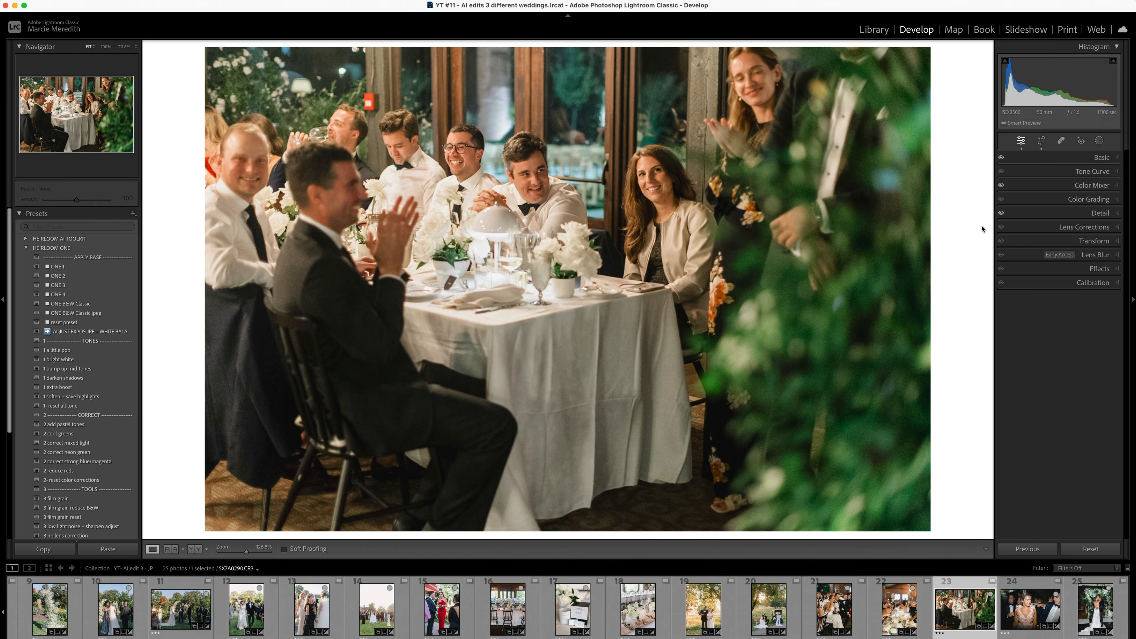
pyautogui.click(1105, 157)
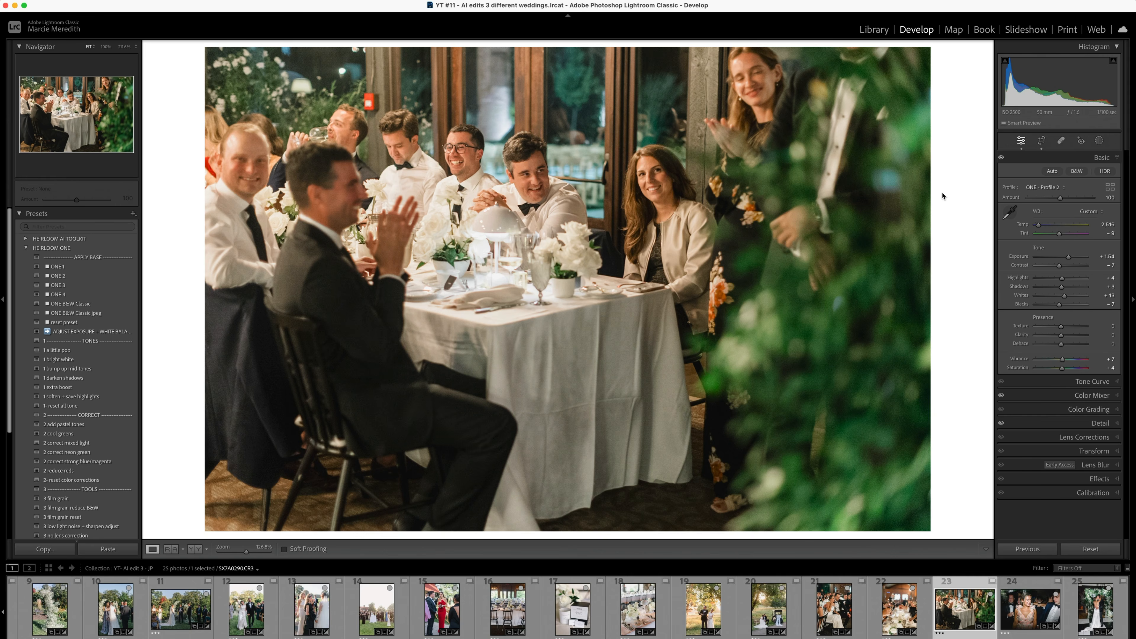
# - Compare the before and after versions of the guest in the pink floral dress and the couple kissing on the checkered dance floor
pyautogui.press('Right')
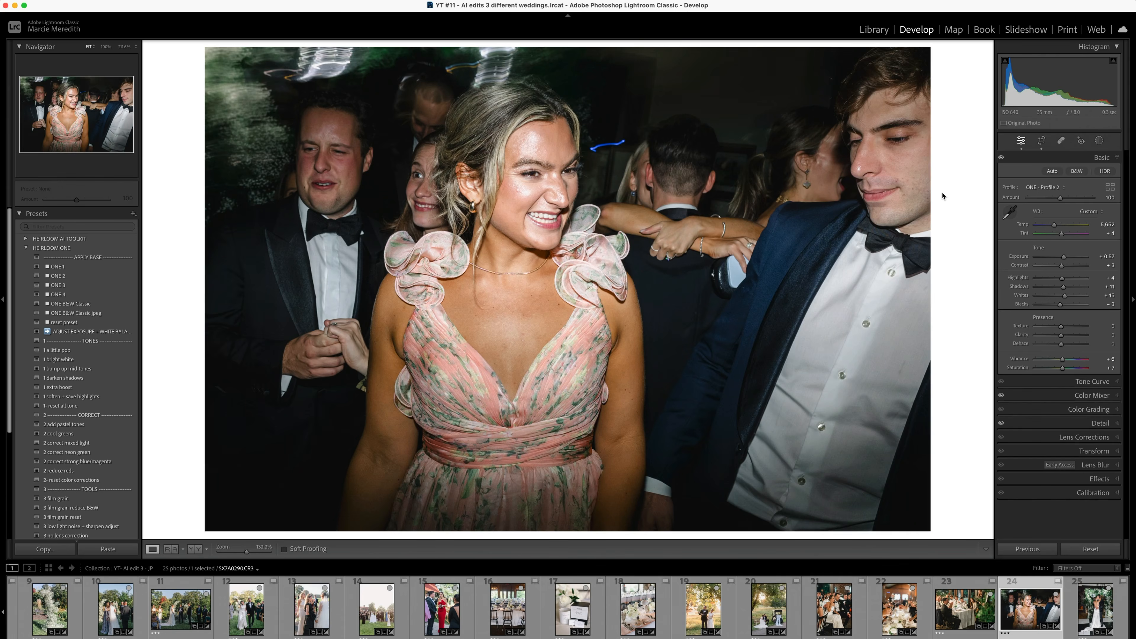
pyautogui.press('\\')
pyautogui.press('\\')
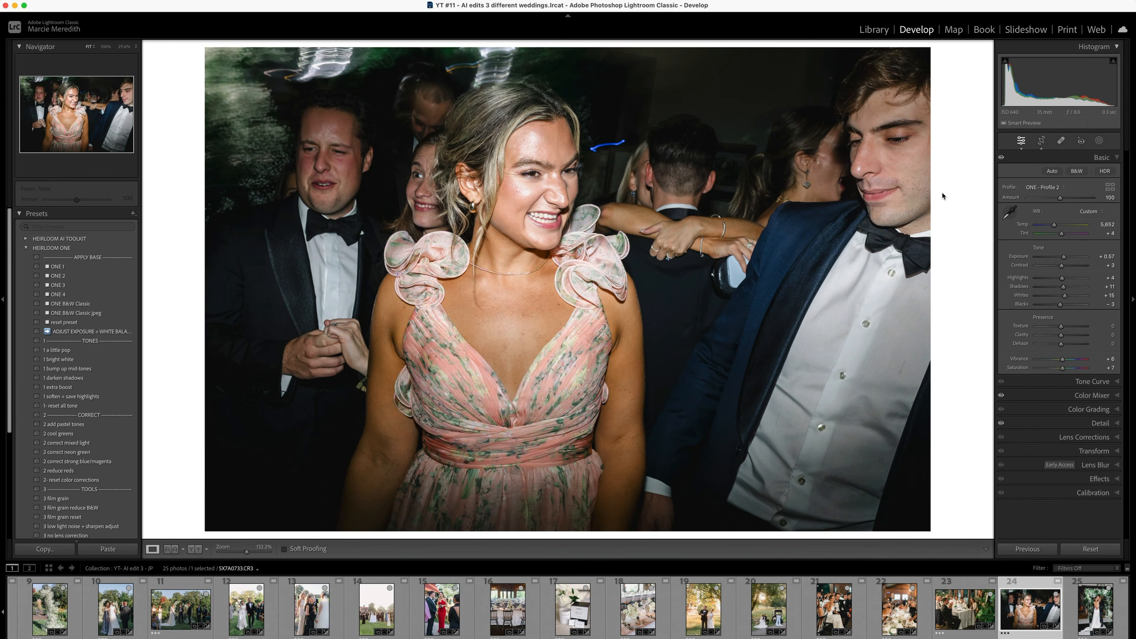
pyautogui.press('Right')
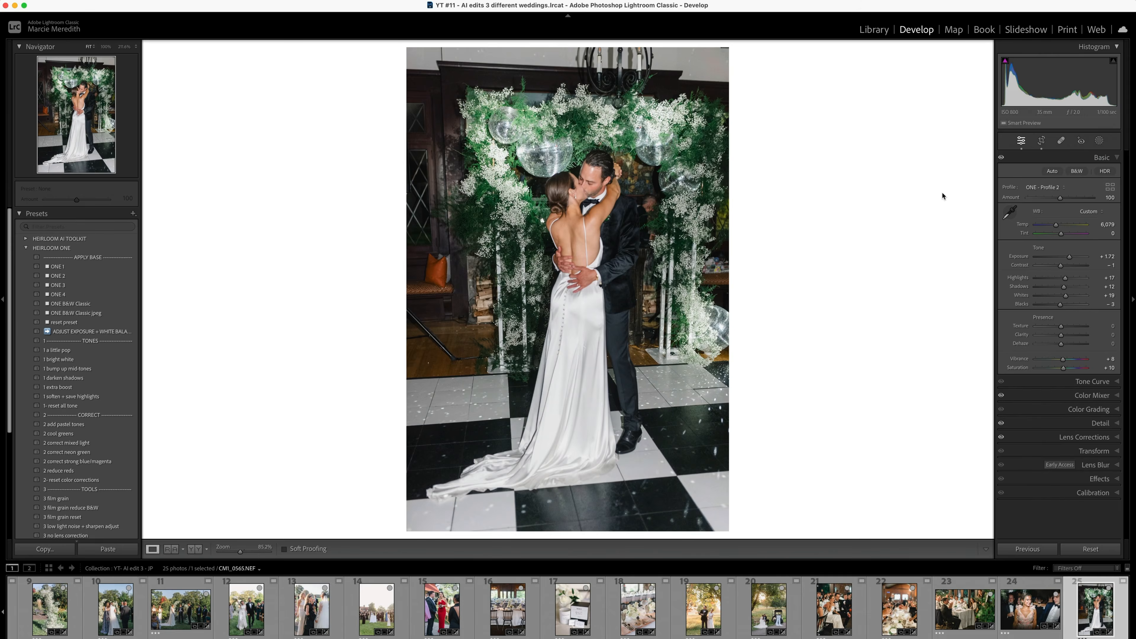
pyautogui.press('\\')
pyautogui.press('\\')
# - Switch to the YT- AI edit 3 - KJ collection and open its first photo, the lavender letter booklet, for develop editing
pyautogui.press('g')
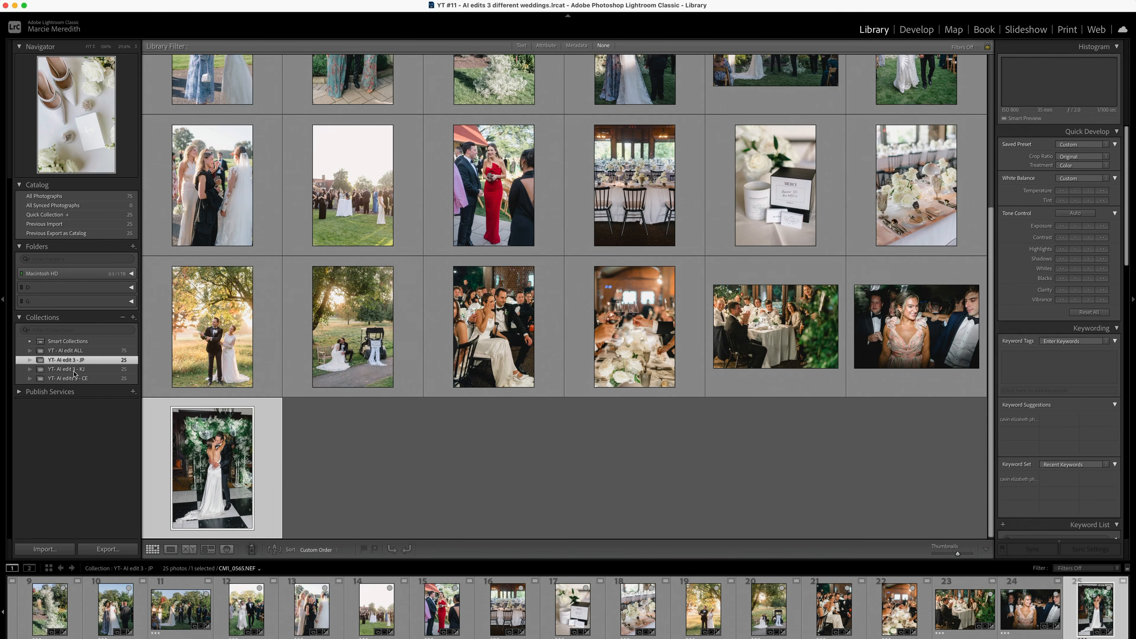
pyautogui.click(76, 372)
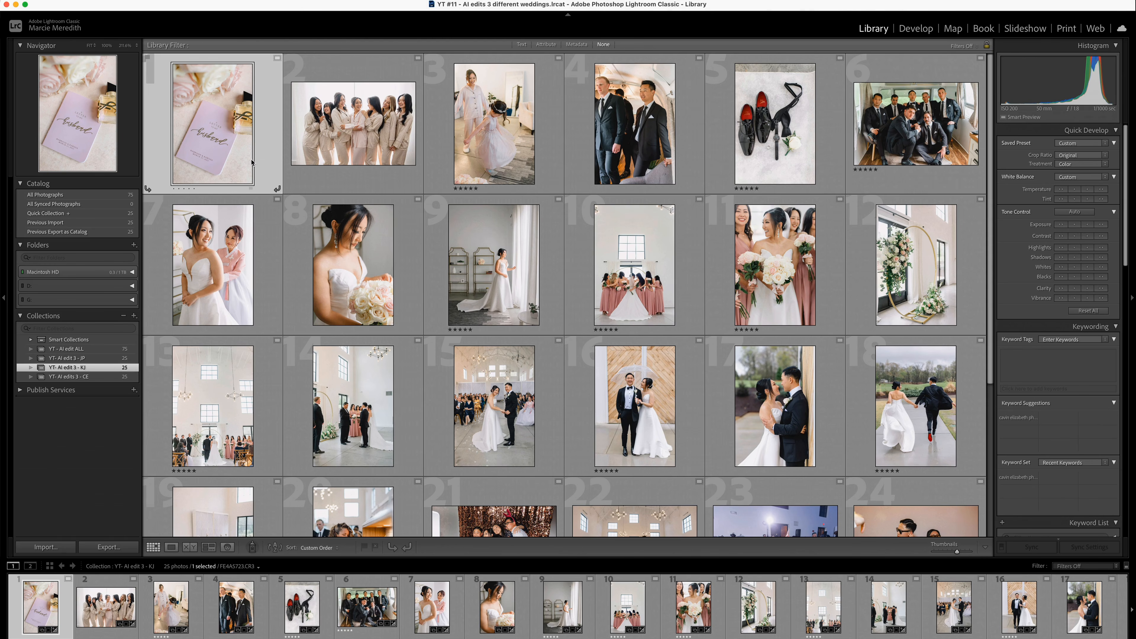
pyautogui.click(361, 148)
pyautogui.click(212, 135)
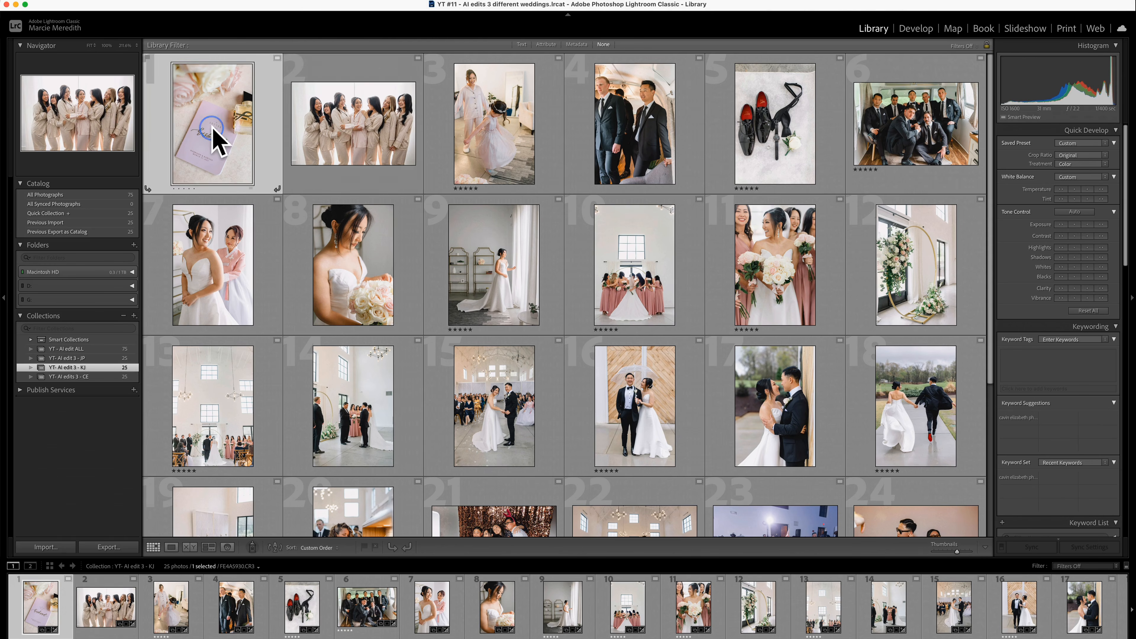
pyautogui.press('d')
# - Compare the before and after versions of the lavender letter booklet and the bridesmaids in matching pajamas
pyautogui.press('\\')
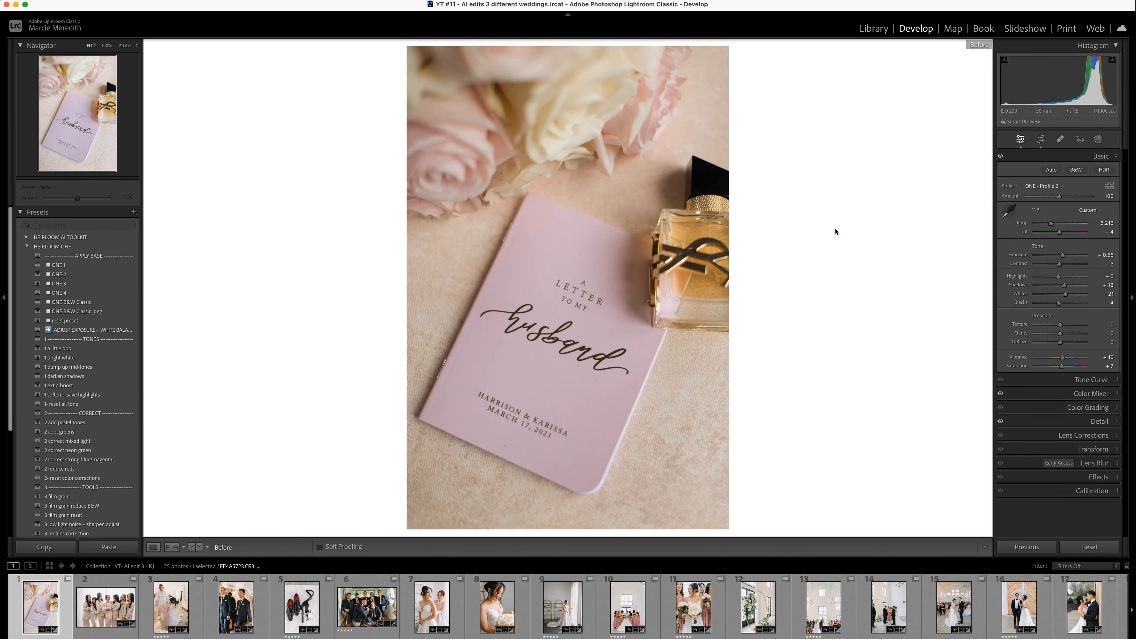
pyautogui.press('\\')
pyautogui.press('Right')
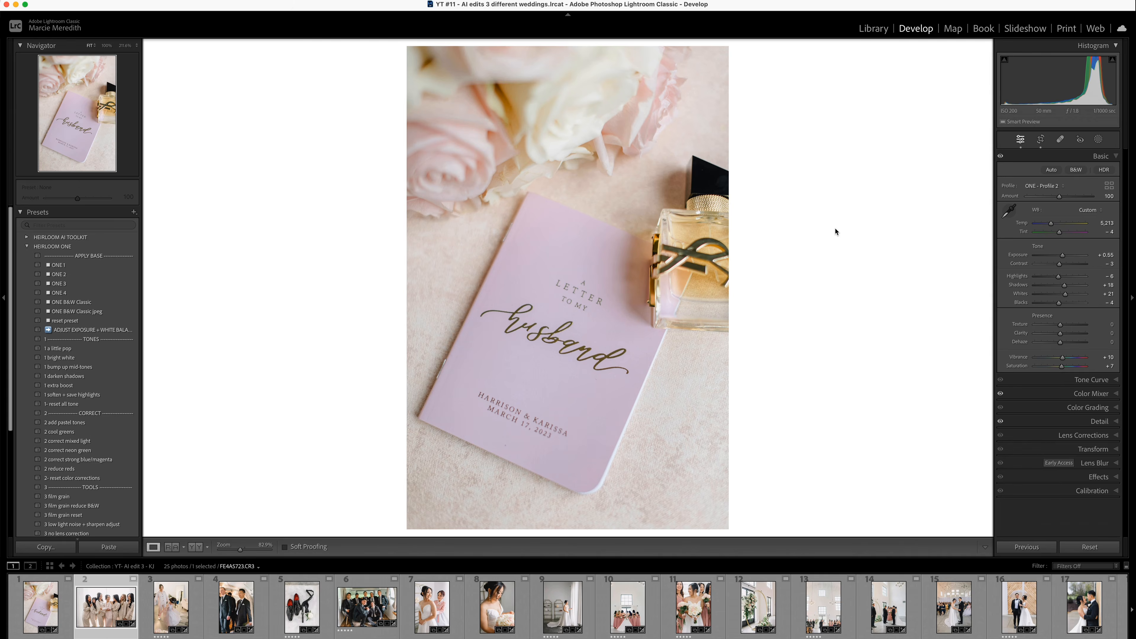
pyautogui.press('\\')
pyautogui.press('\\')
pyautogui.press('\\')
pyautogui.press('\\')
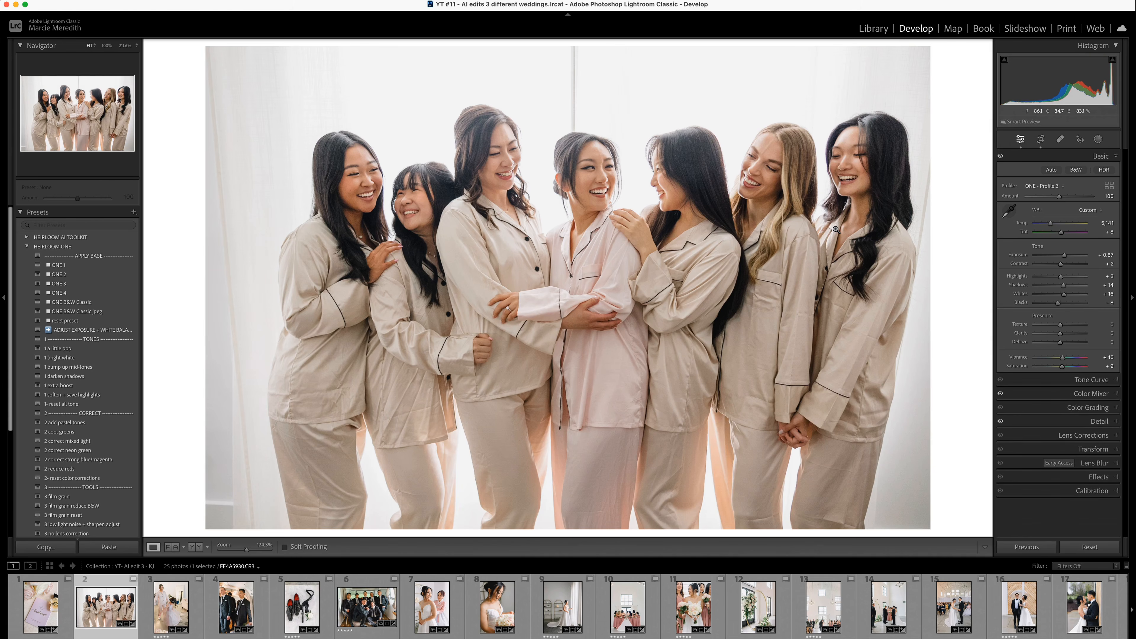
# - Return to the bridesmaids in pajamas photo and examine its crop and straightening
pyautogui.press('Right')
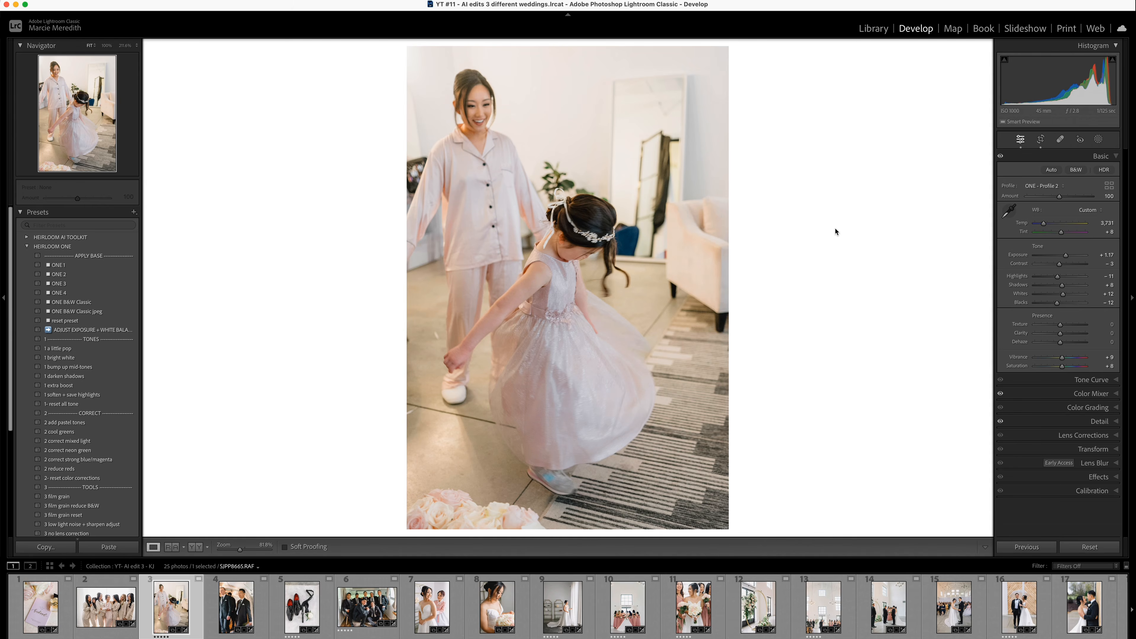
pyautogui.press('Left')
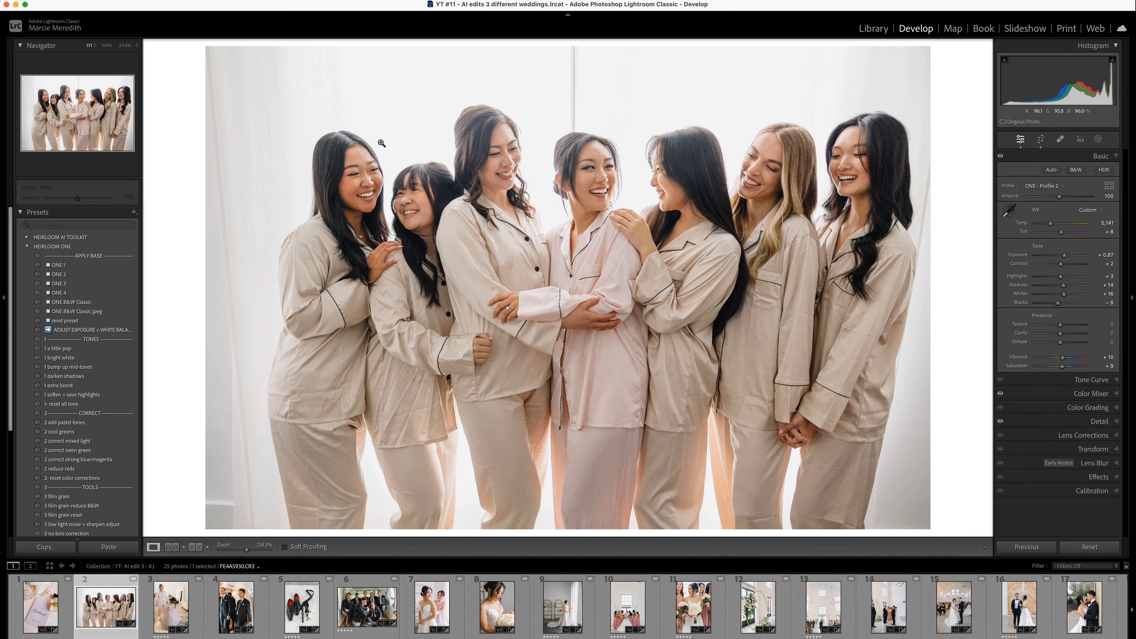
pyautogui.click(1040, 139)
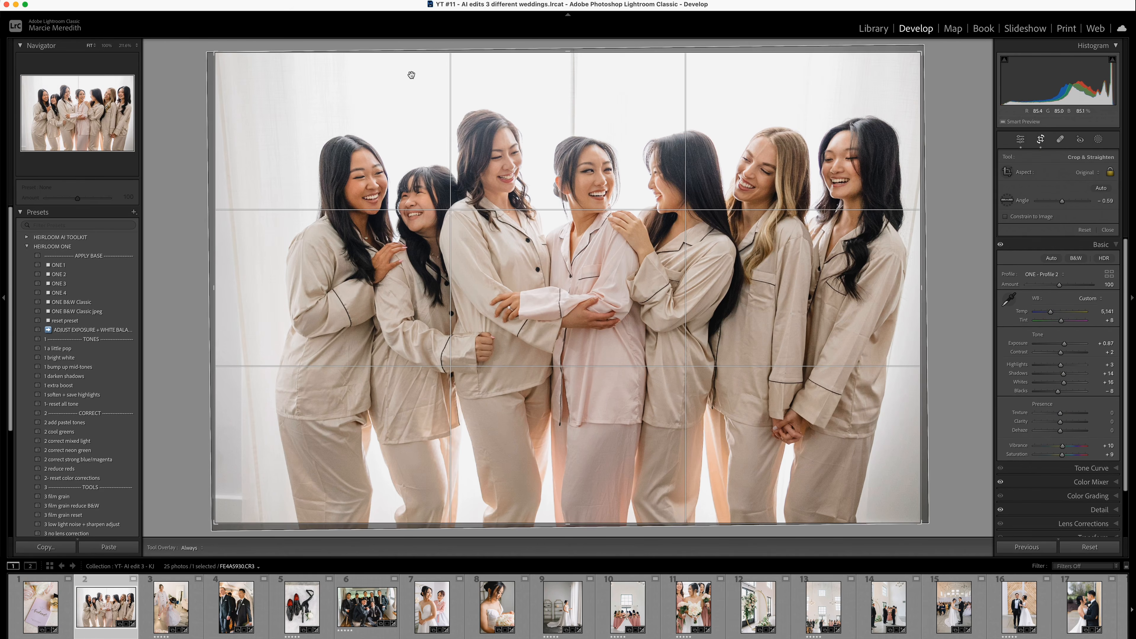
pyautogui.click(1042, 140)
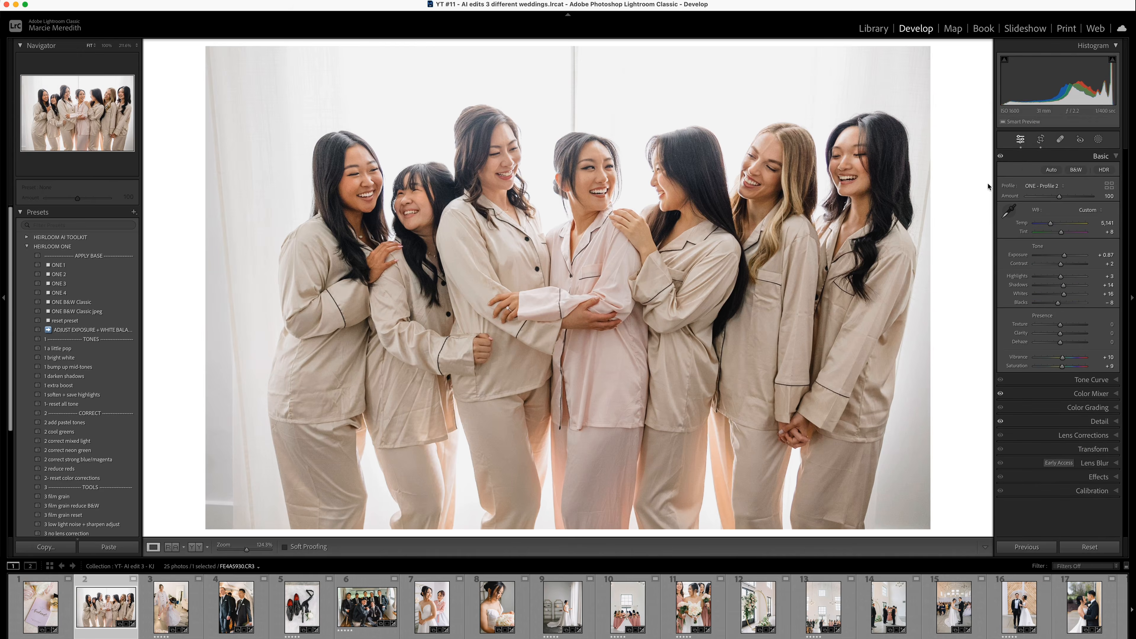
# - Compare the before and after versions of the bride with the flower girl and the two suited men standing in the trailer
pyautogui.press('Right')
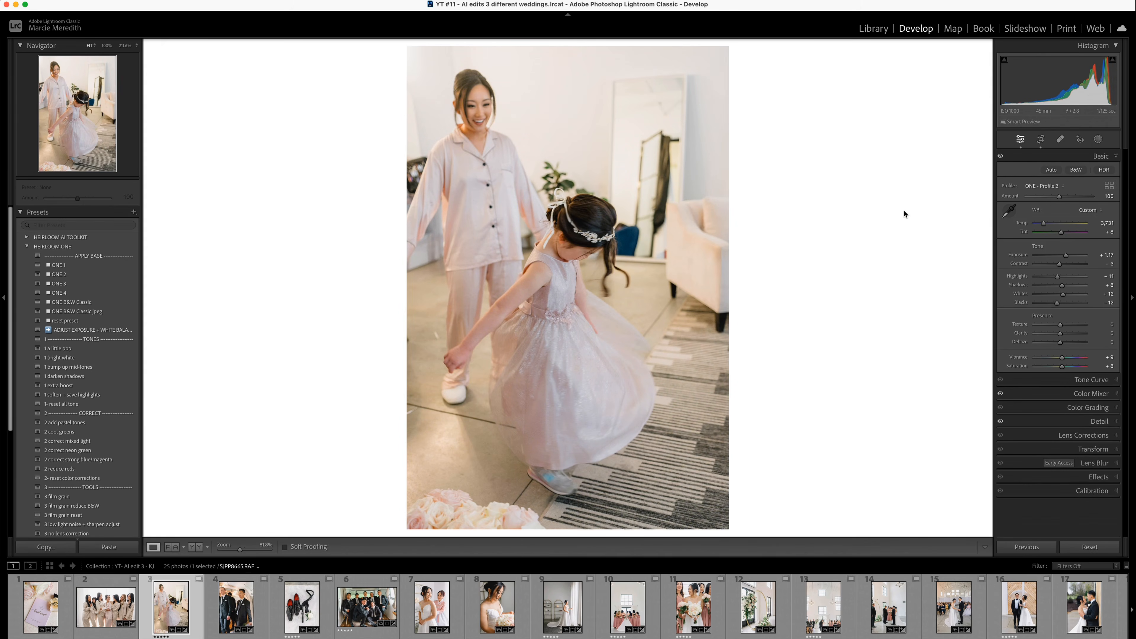
pyautogui.press('\\')
pyautogui.press('\\')
pyautogui.press('\\')
pyautogui.press('\\')
pyautogui.press('Right')
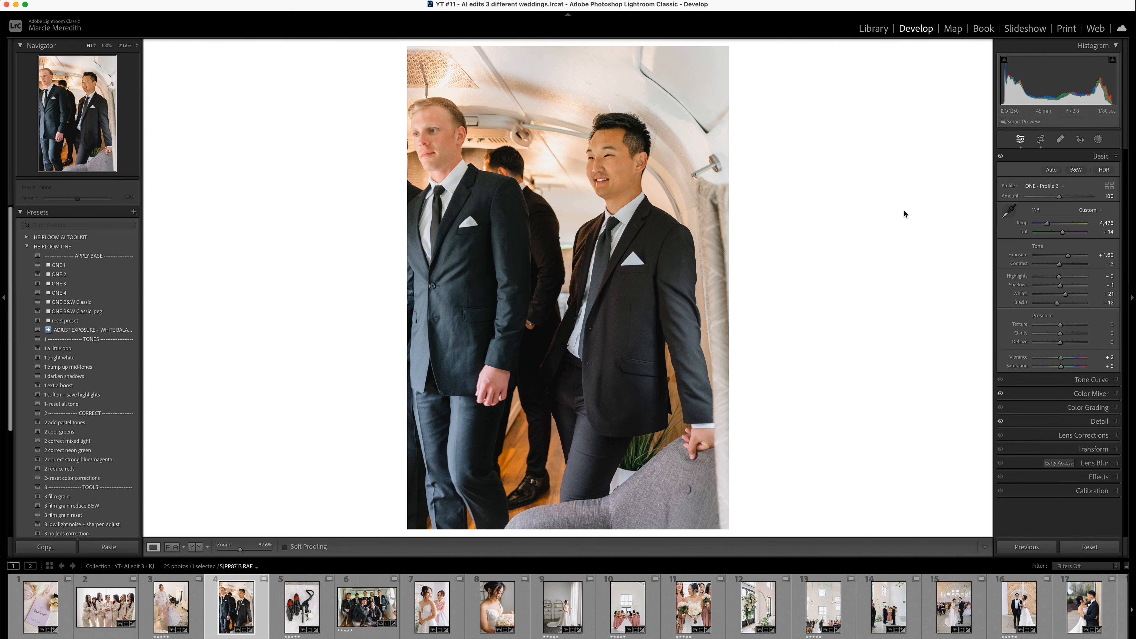
pyautogui.press('\\')
pyautogui.press('\\')
# - Compare the before and after versions of the groom's shoes and accessories flat lay and the groomsmen group portrait in the trailer
pyautogui.press('Right')
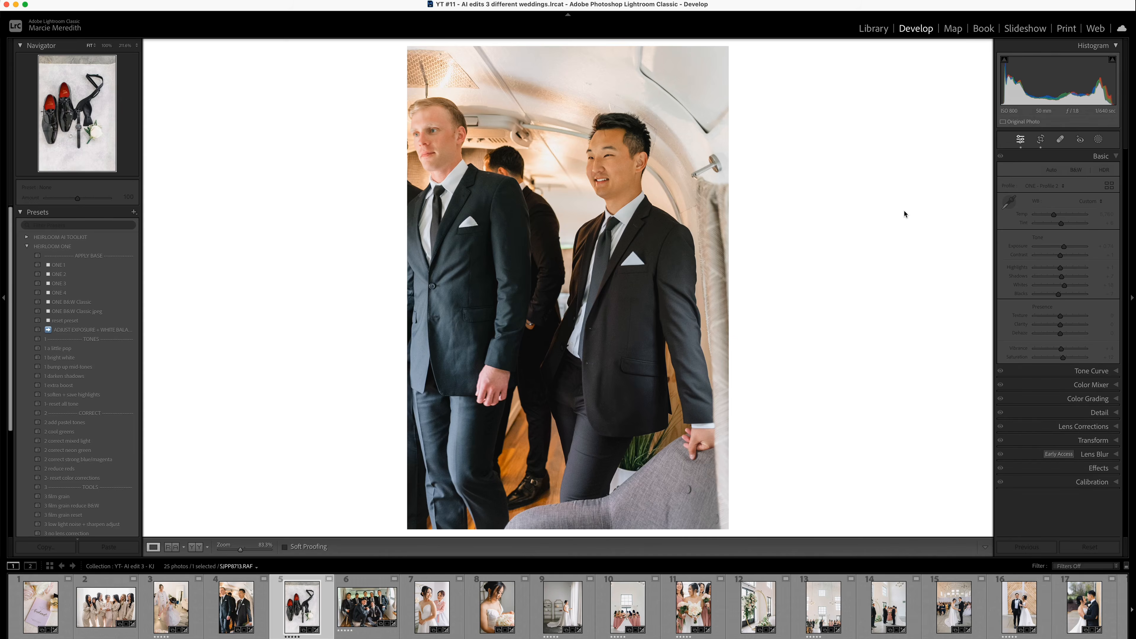
pyautogui.press('\\')
pyautogui.press('\\')
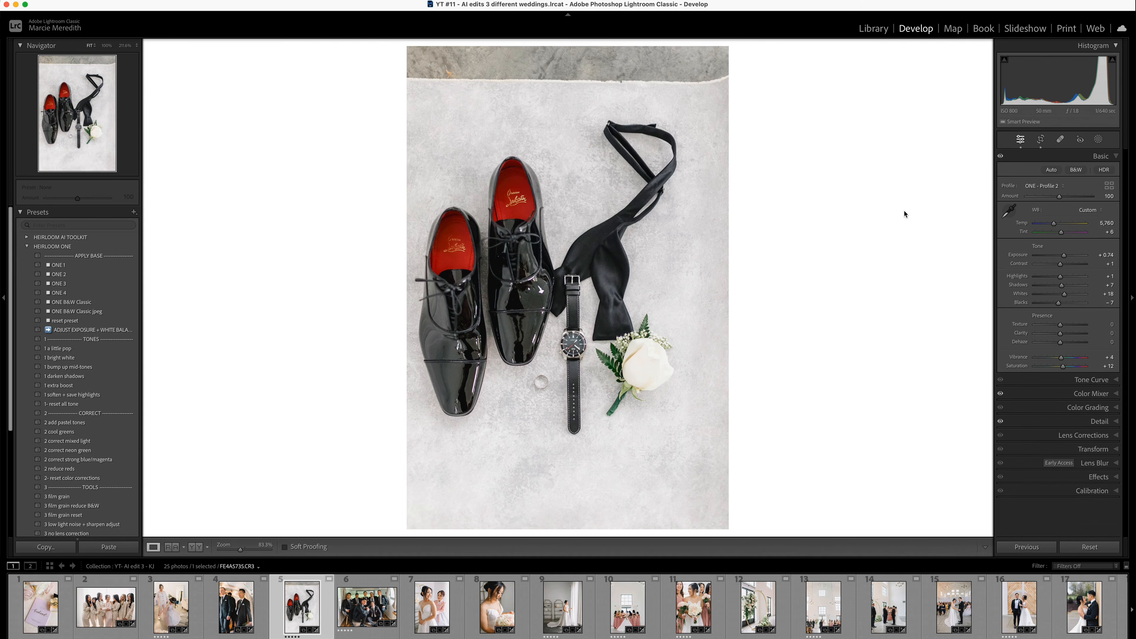
pyautogui.press('Right')
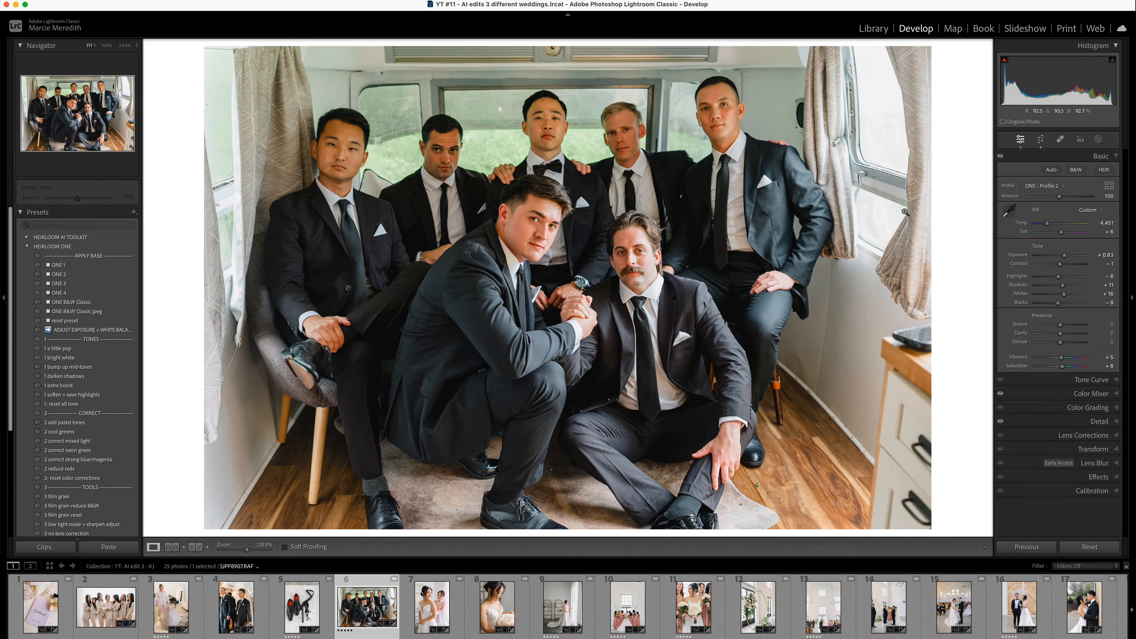
pyautogui.press('\\')
pyautogui.press('\\')
# - Compare the before and after versions of the bride's indoor portraits with the woman in hanbok, with her bouquet and beside the window
pyautogui.press('Right')
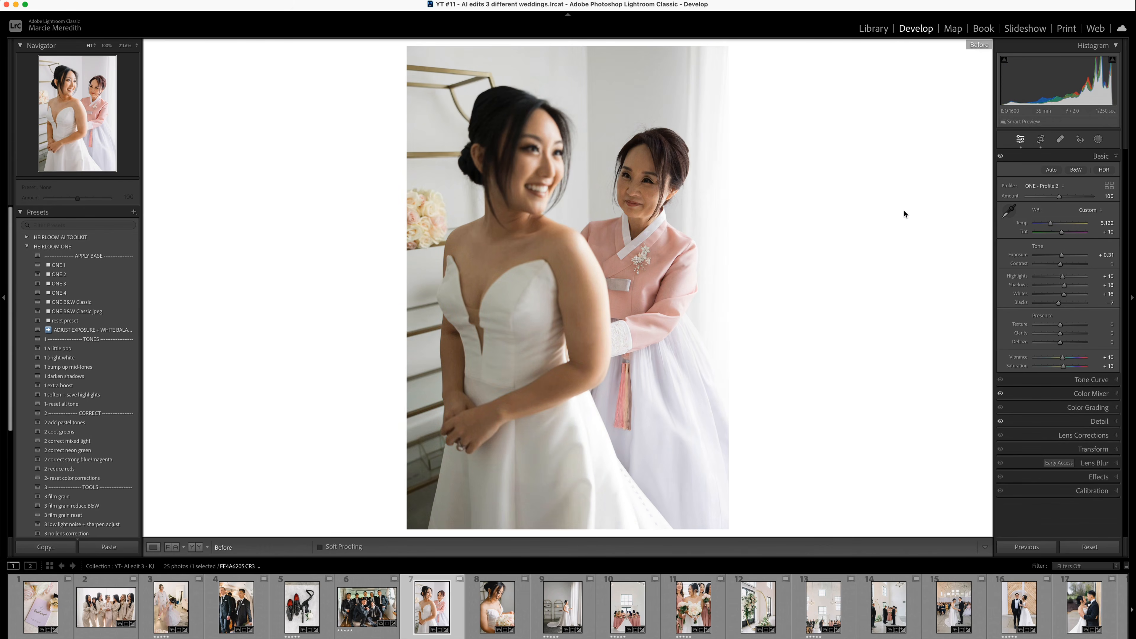
pyautogui.press('Right')
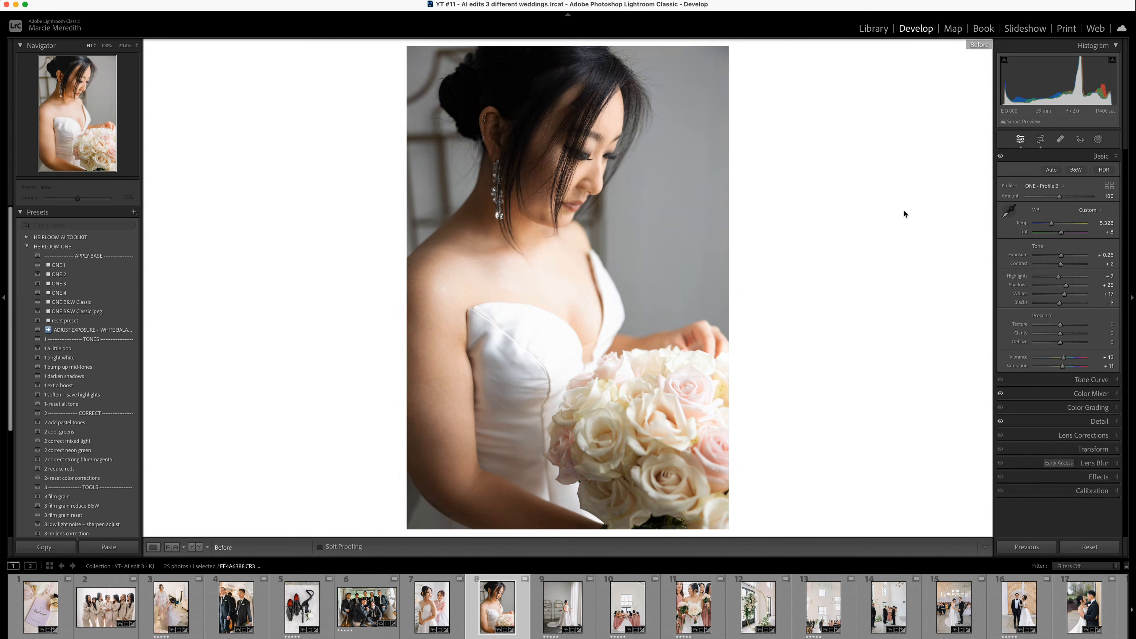
pyautogui.press('Right')
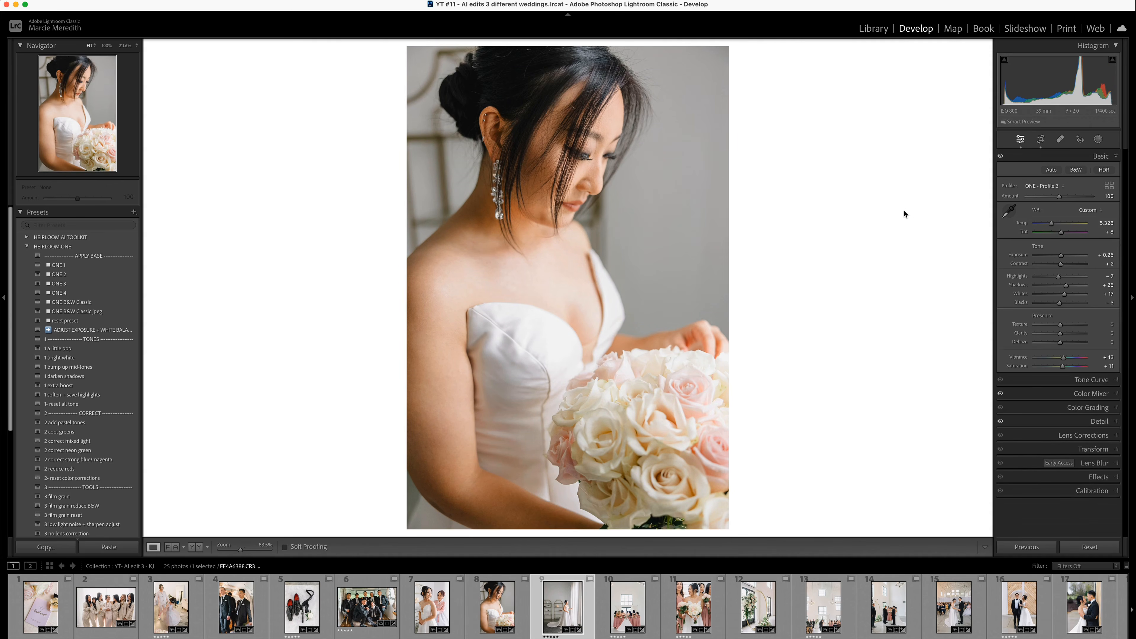
pyautogui.press('\\')
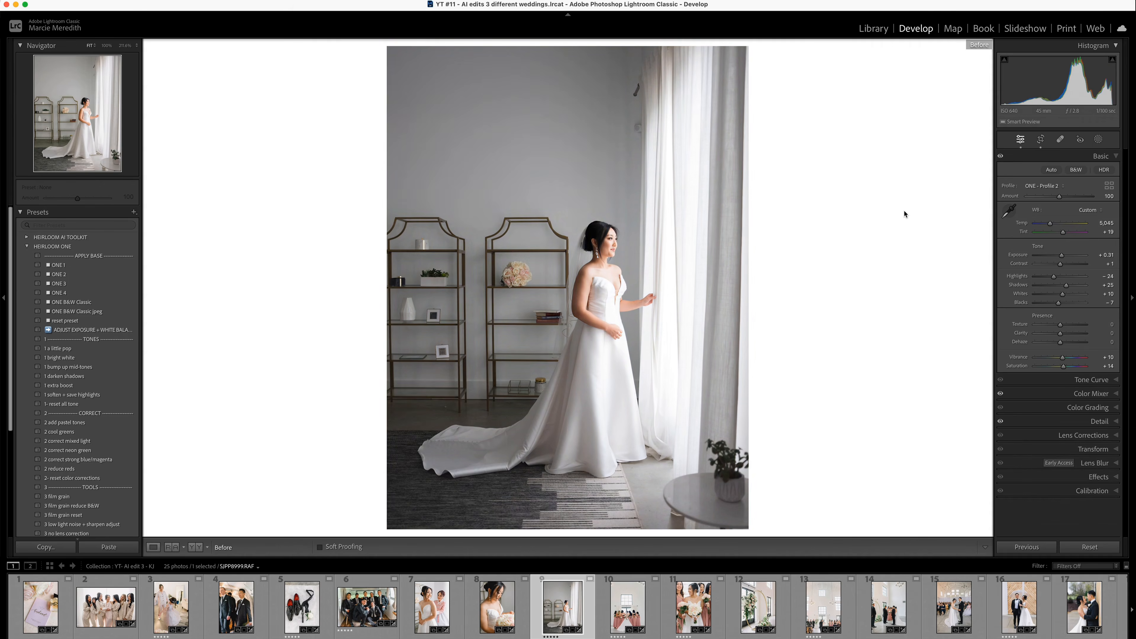
pyautogui.press('\\')
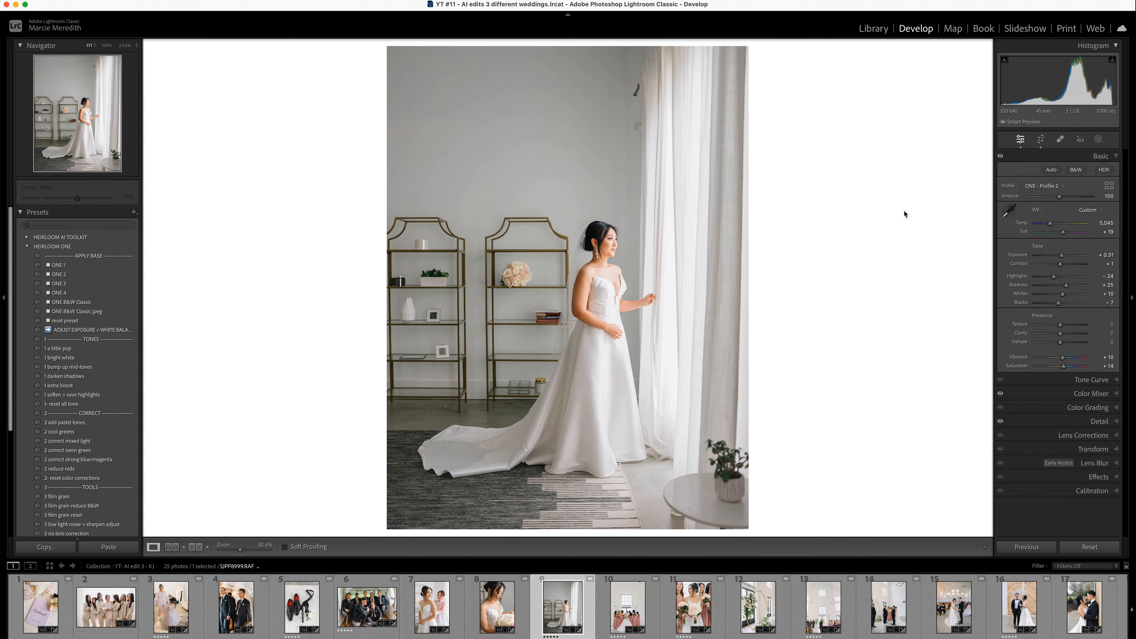
pyautogui.press('\\')
pyautogui.press('\\')
# - Compare the before and after versions of the bridesmaids seen from behind and the close-up of the bride's bouquet among them
pyautogui.press('Right')
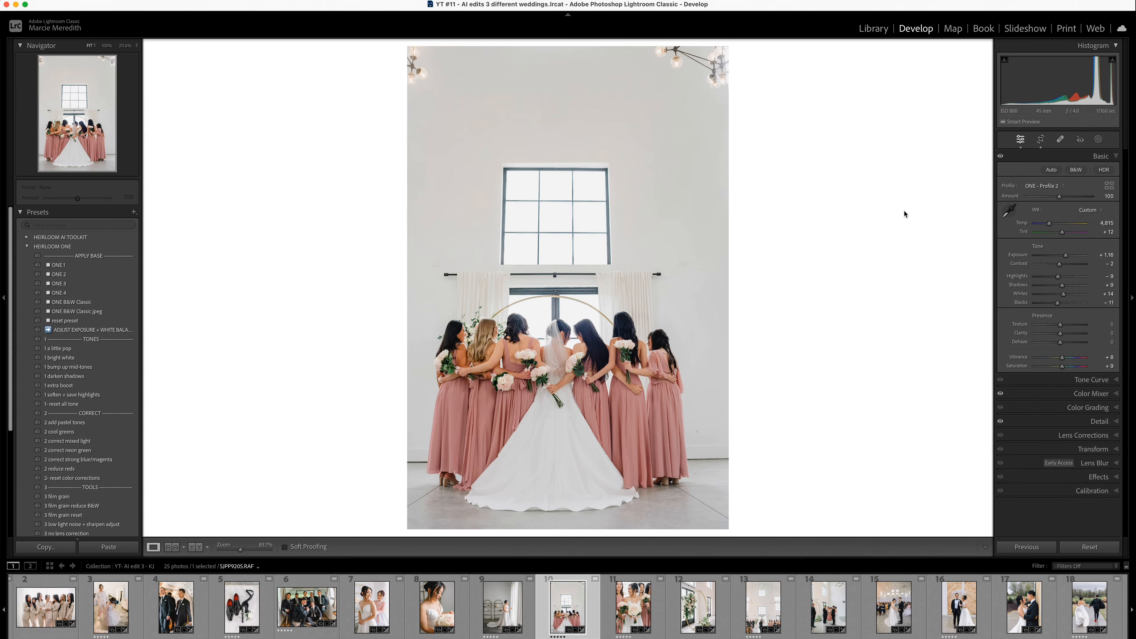
pyautogui.press('\\')
pyautogui.press('\\')
pyautogui.press('Right')
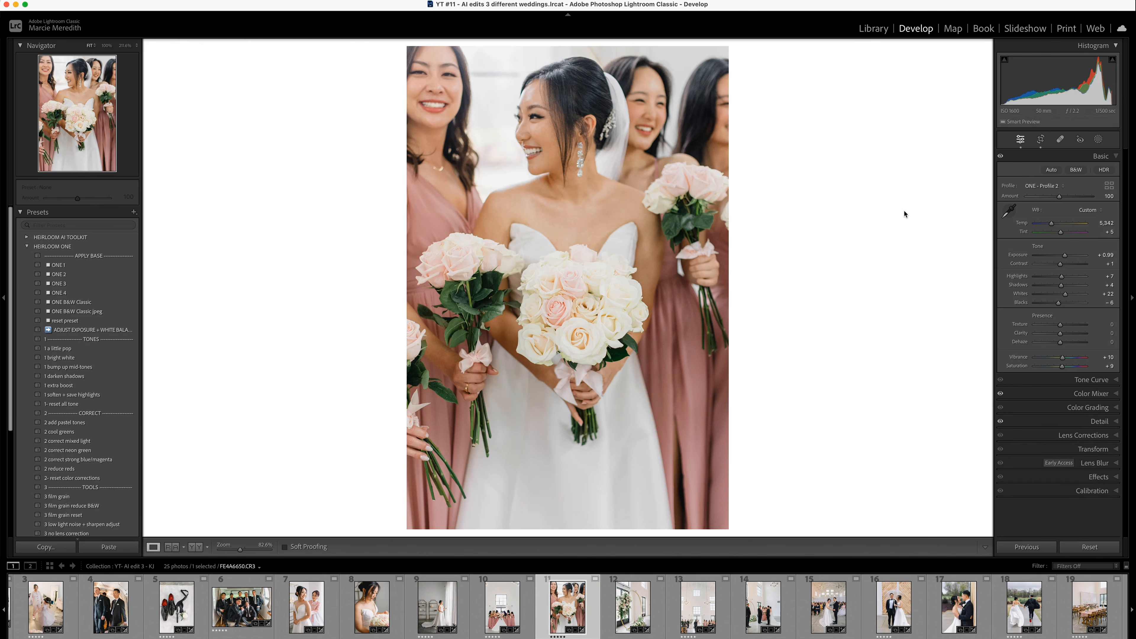
pyautogui.press('\\')
pyautogui.press('\\')
# - Compare the before and after versions of the gold circular floral arch, and view the wide ceremony photo
pyautogui.press('Right')
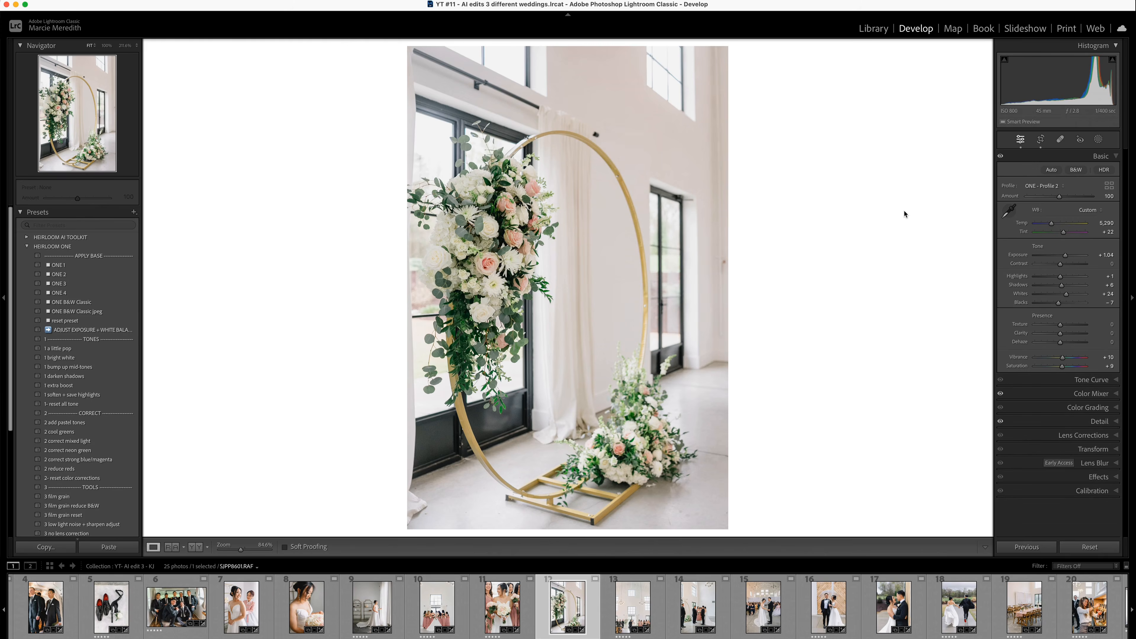
pyautogui.press('\\')
pyautogui.press('\\')
pyautogui.press('Right')
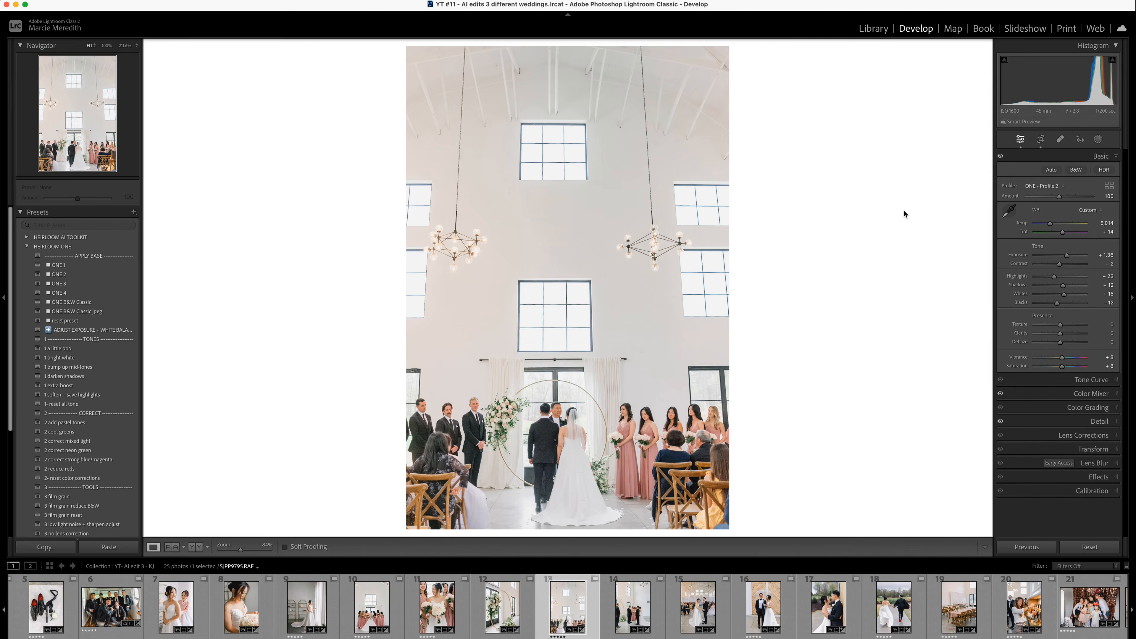
# - Compare the before and after versions of the wide ceremony photo and the photo of the couple standing with the officiant
pyautogui.press('\\')
pyautogui.press('\\')
pyautogui.press('Right')
pyautogui.press('\\')
pyautogui.press('\\')
# - Compare the before and after versions of the couple holding hands before their seated guests, and of their clear umbrella portrait
pyautogui.press('Right')
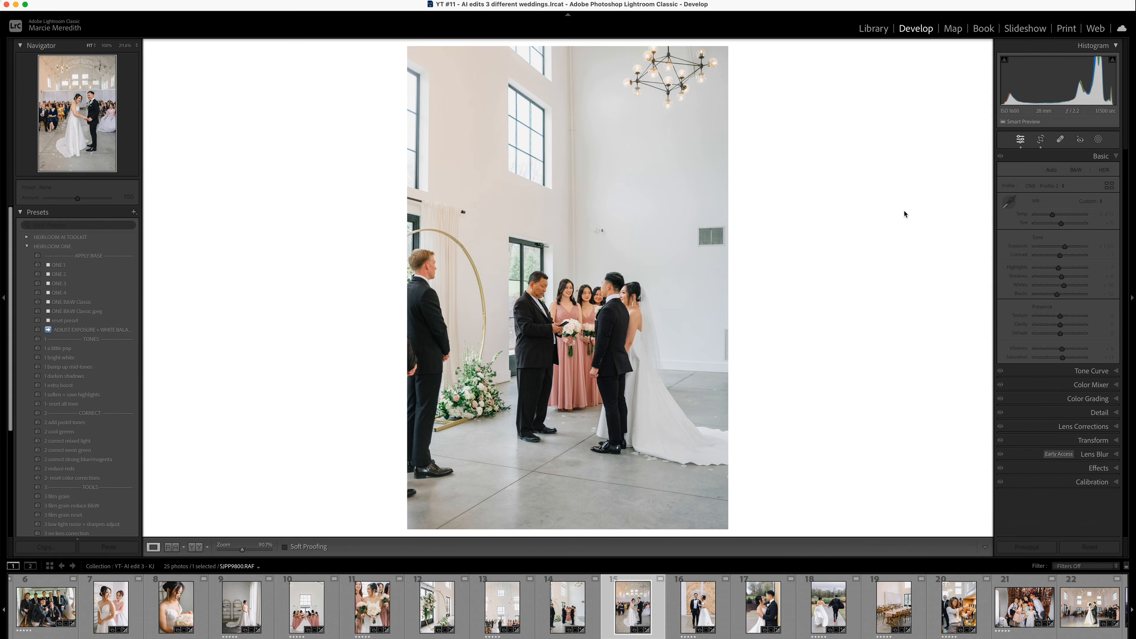
pyautogui.press('\\')
pyautogui.press('\\')
pyautogui.press('Right')
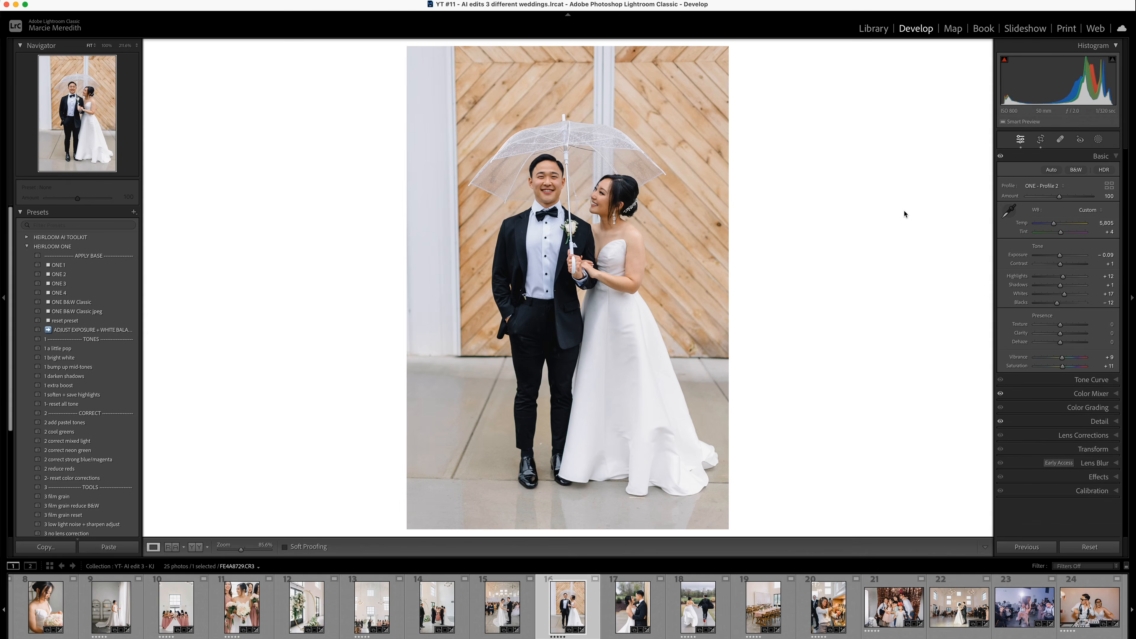
pyautogui.press('Left')
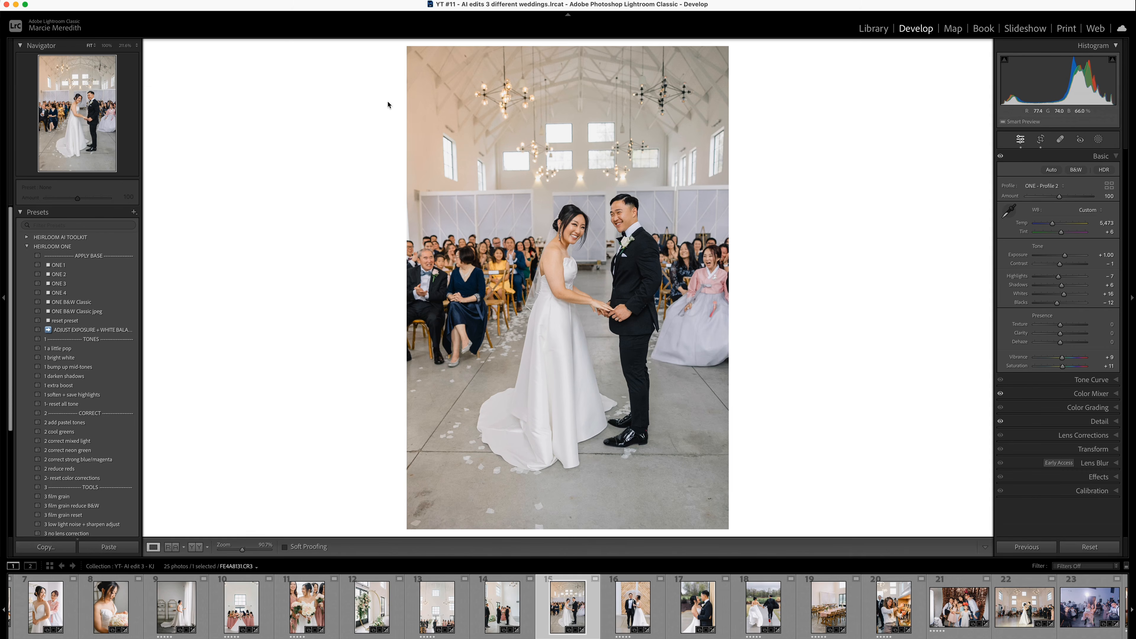
pyautogui.press('Right')
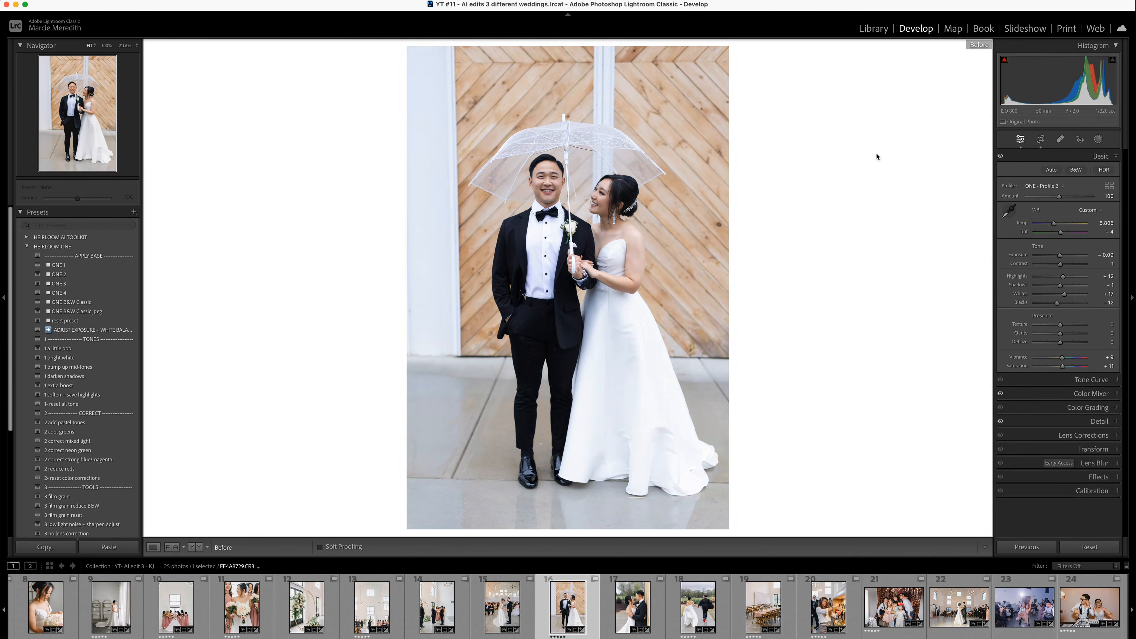
# - Compare the before and after versions of the couple embracing beside the wooden wall and running hand in hand along the wet path
pyautogui.press('Right')
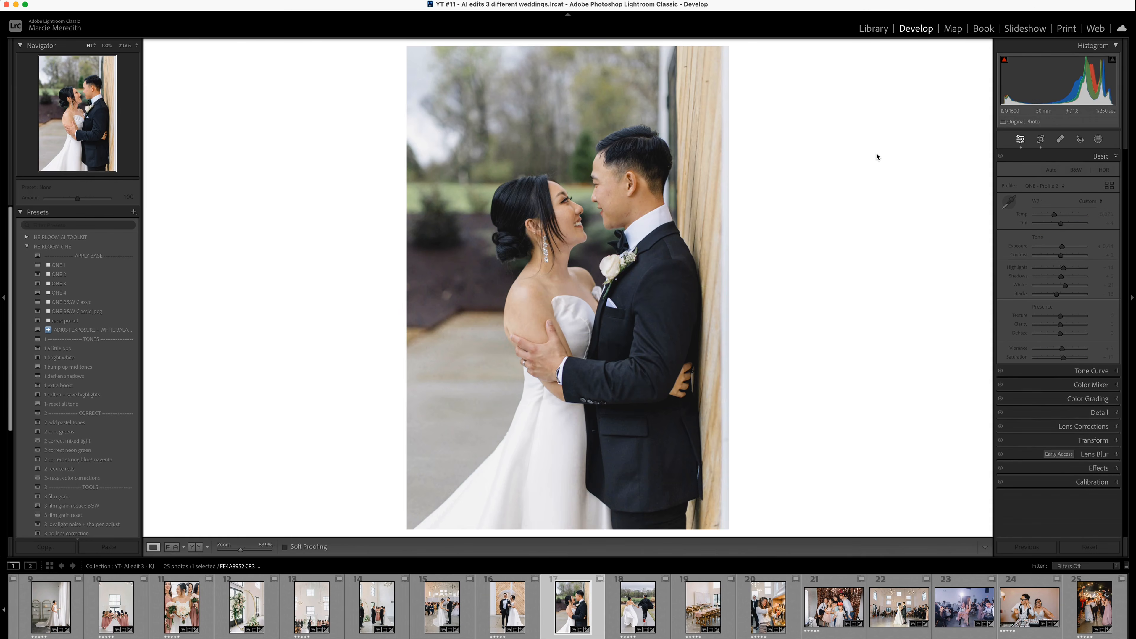
pyautogui.press('\\')
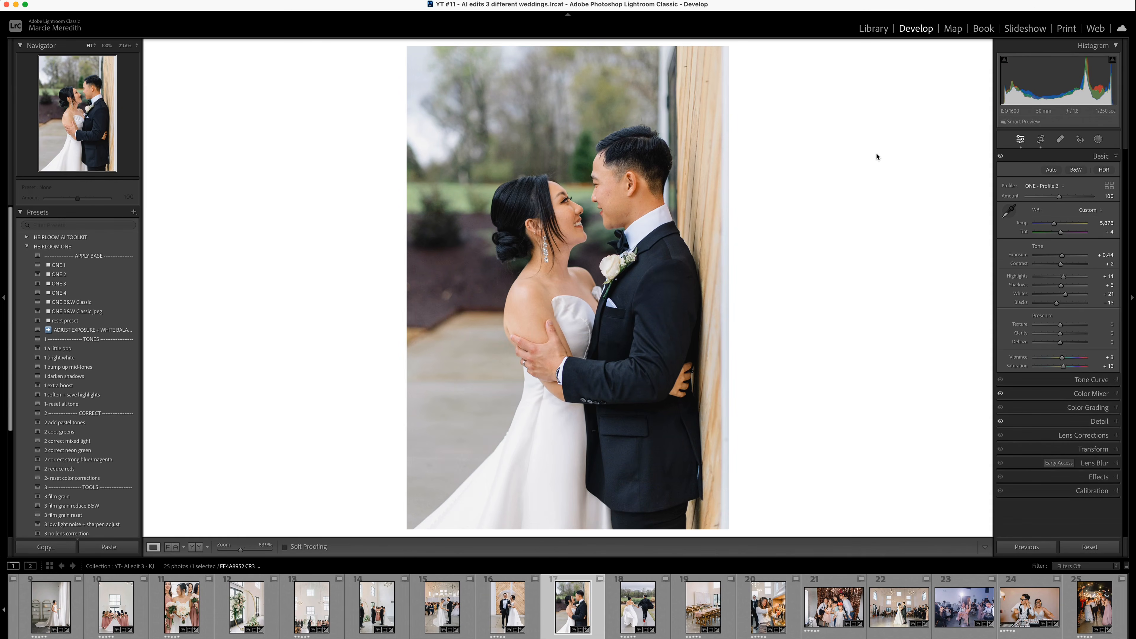
pyautogui.press('Right')
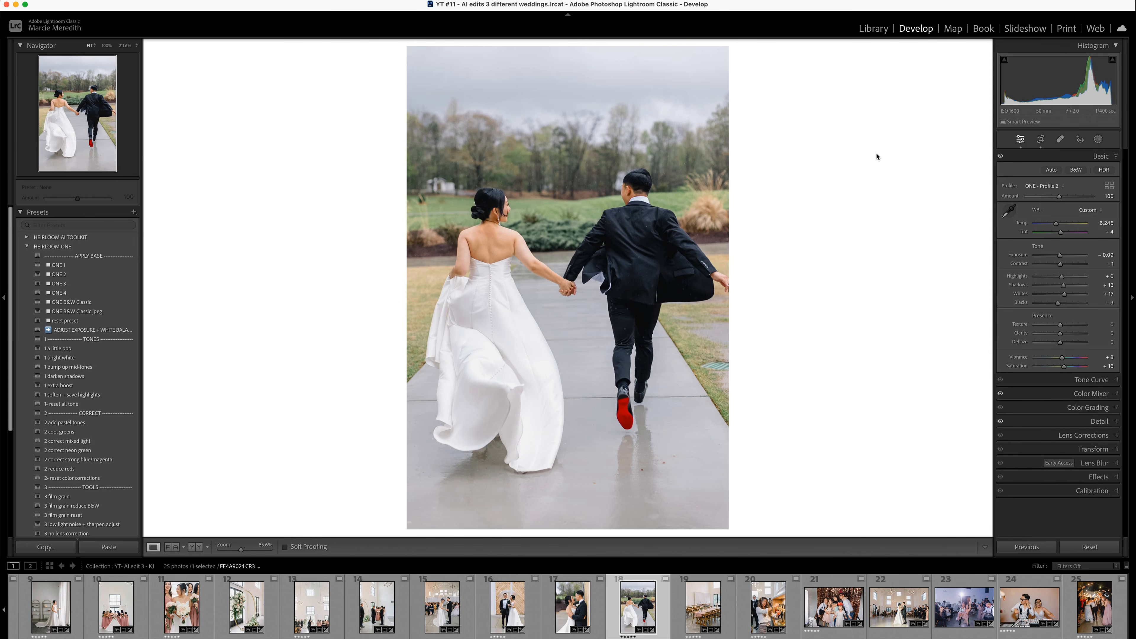
pyautogui.press('\\')
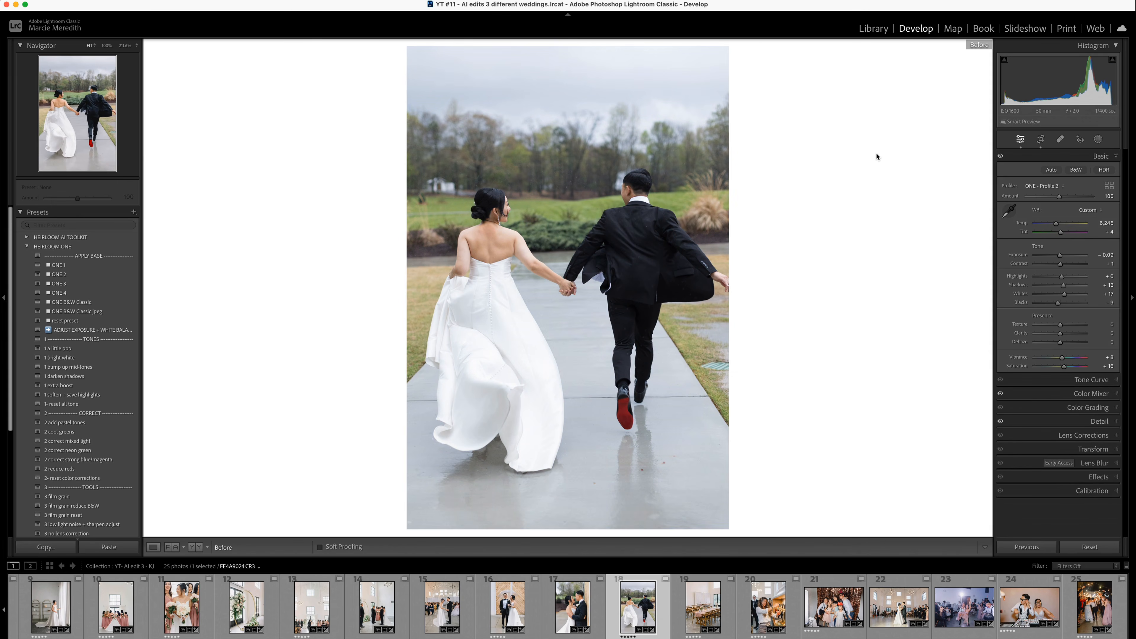
pyautogui.press('\\')
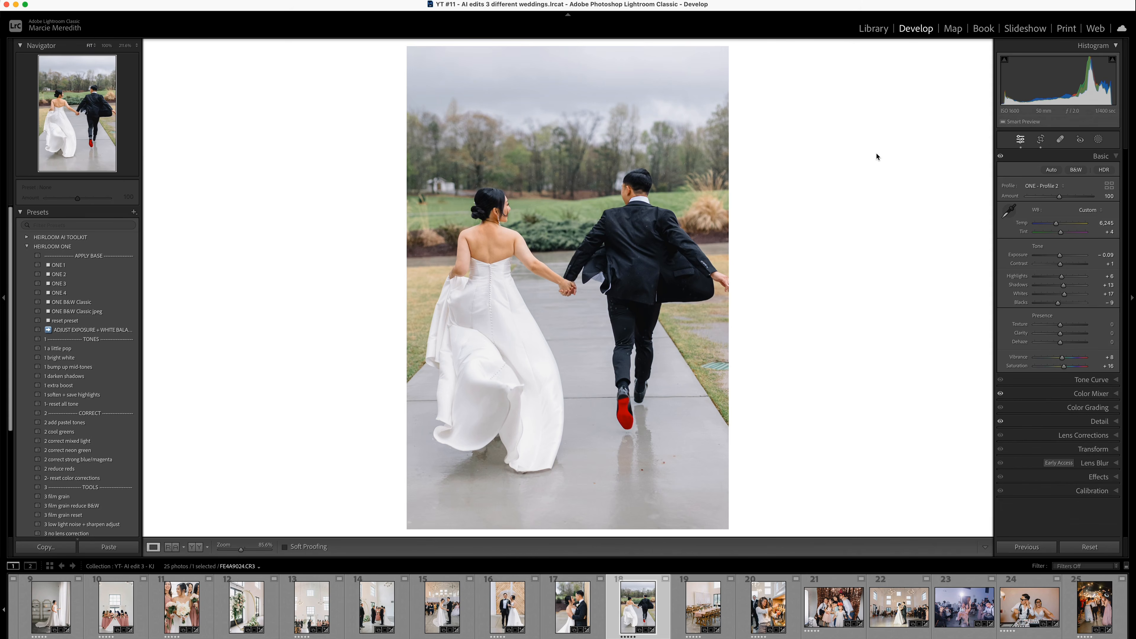
# - Compare the before and after versions of the reception table setup and the bartender pouring a drink
pyautogui.press('Right')
pyautogui.press('\\')
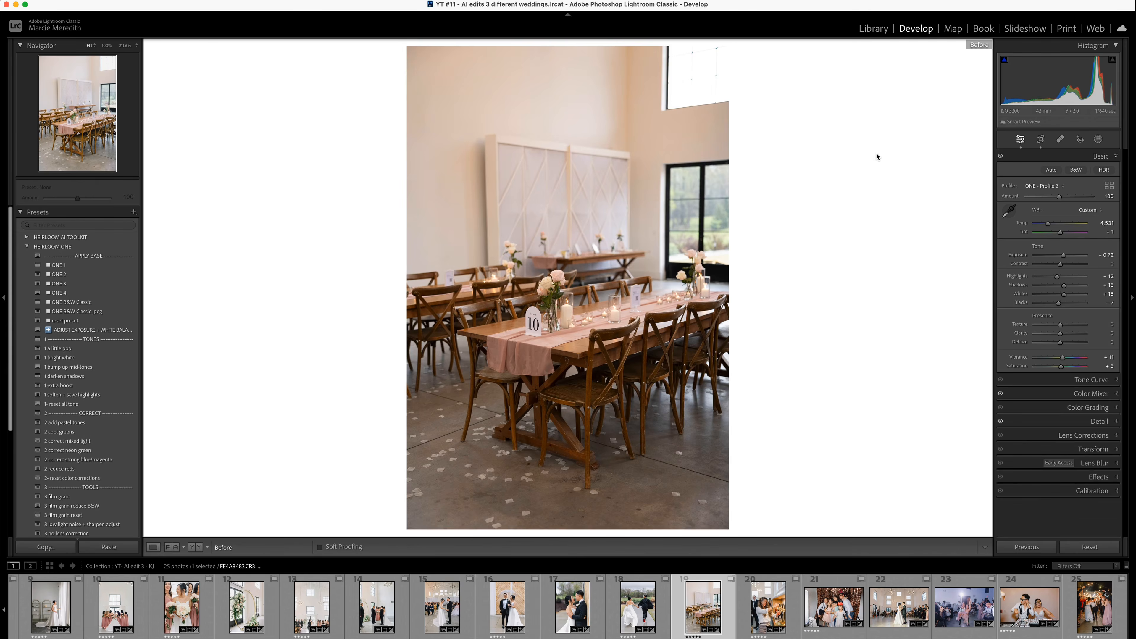
pyautogui.press('\\')
pyautogui.press('Right')
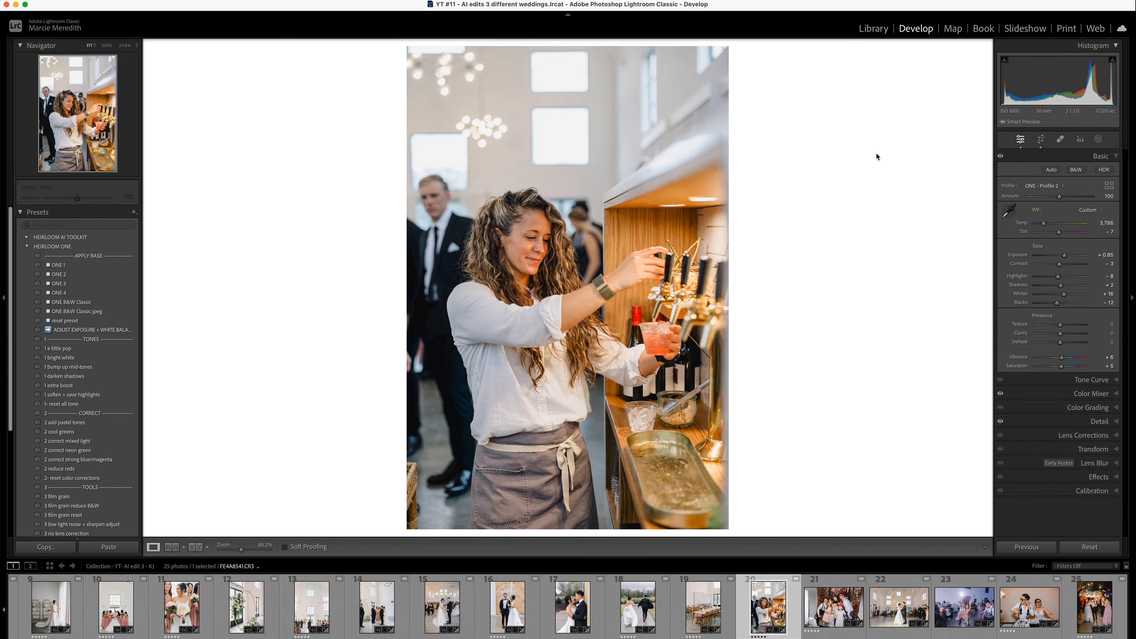
pyautogui.press('\\')
pyautogui.press('\\')
# - Compare the before and after versions of the group photo at the sequin backdrop, and view the first dance photo
pyautogui.press('Right')
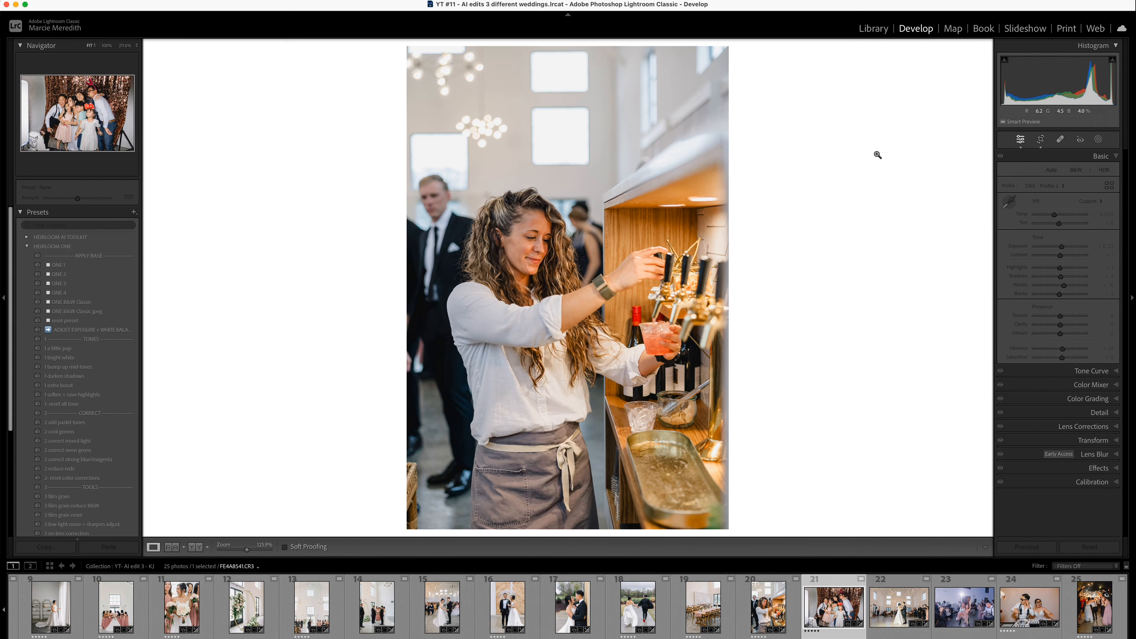
pyautogui.press('\\')
pyautogui.press('\\')
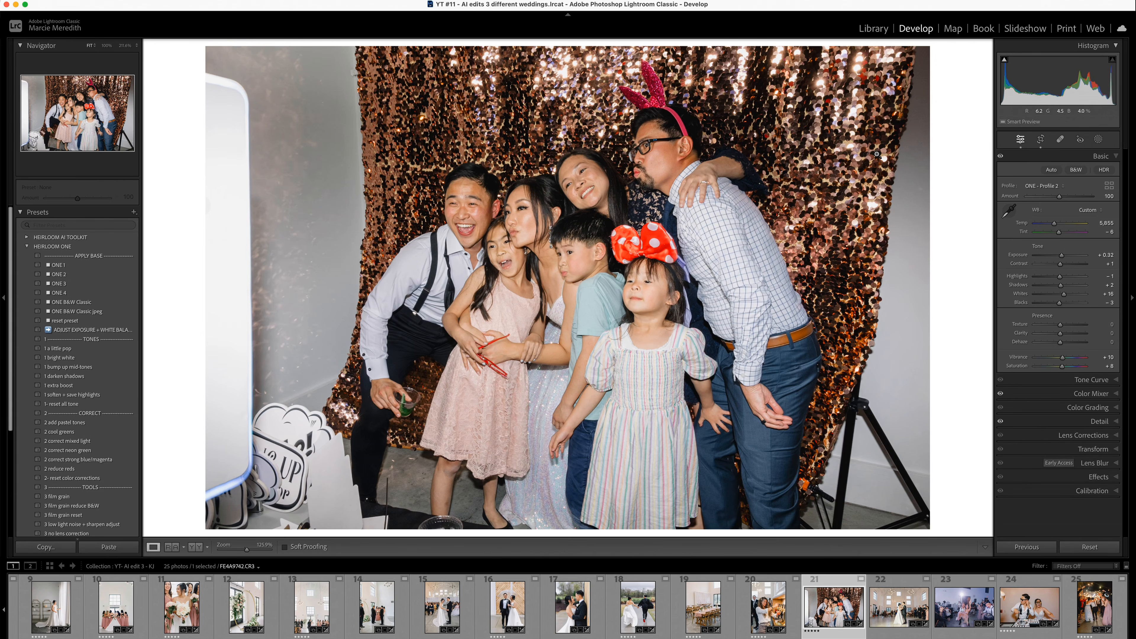
pyautogui.press('Right')
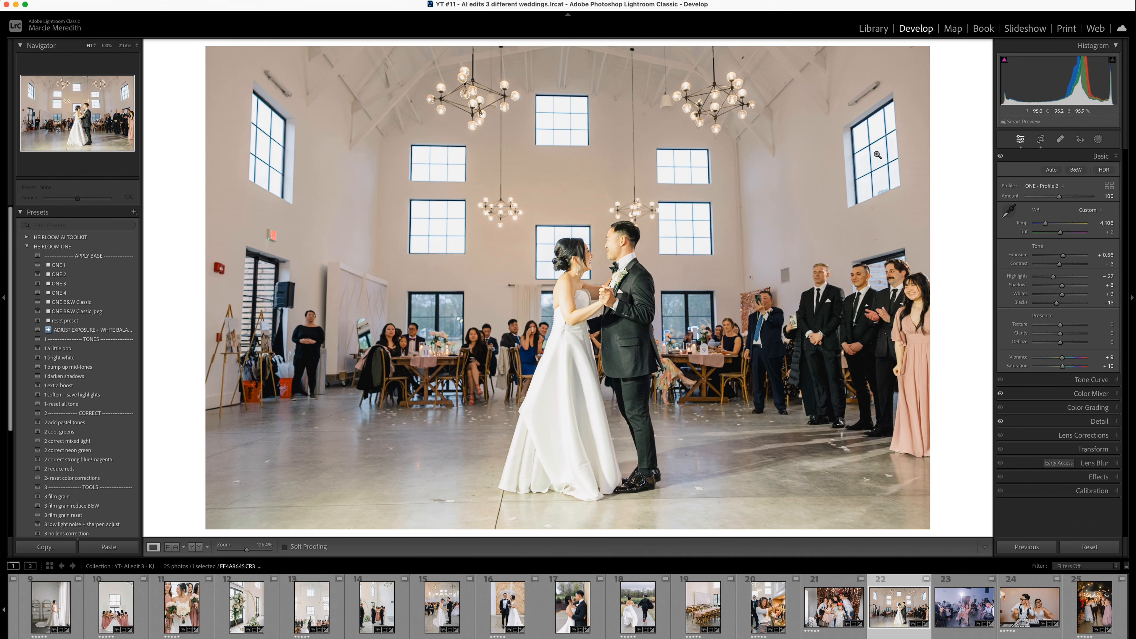
# - Compare the before and after versions of the blue-lit dance floor photo and the couple in sunglasses at the DJ deck
pyautogui.press('Right')
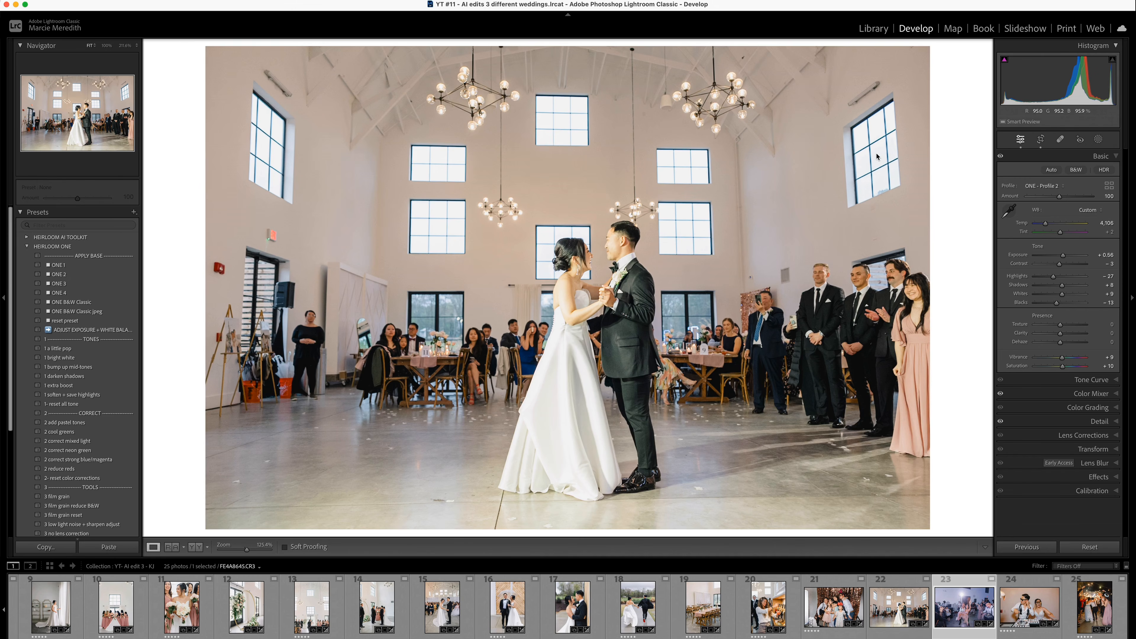
pyautogui.press('\\')
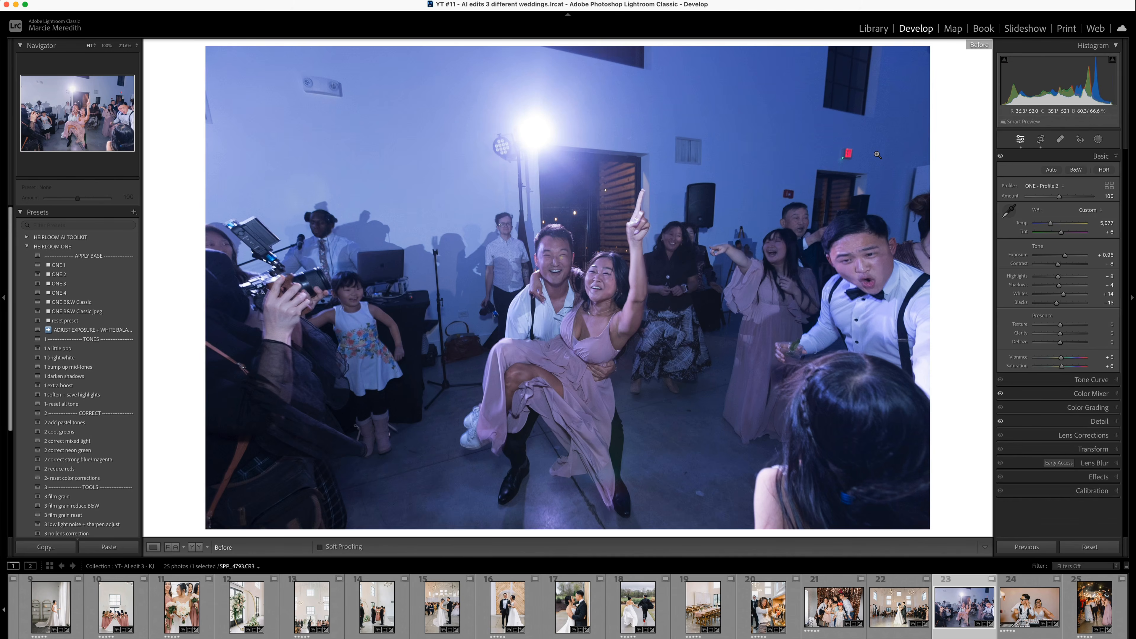
pyautogui.press('\\')
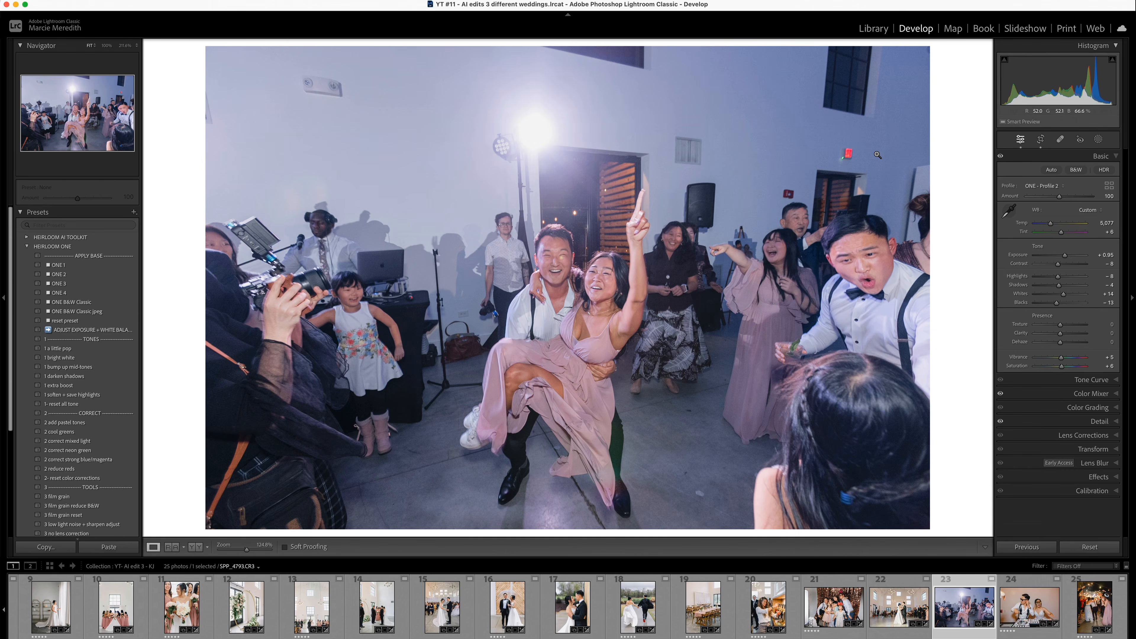
pyautogui.press('Right')
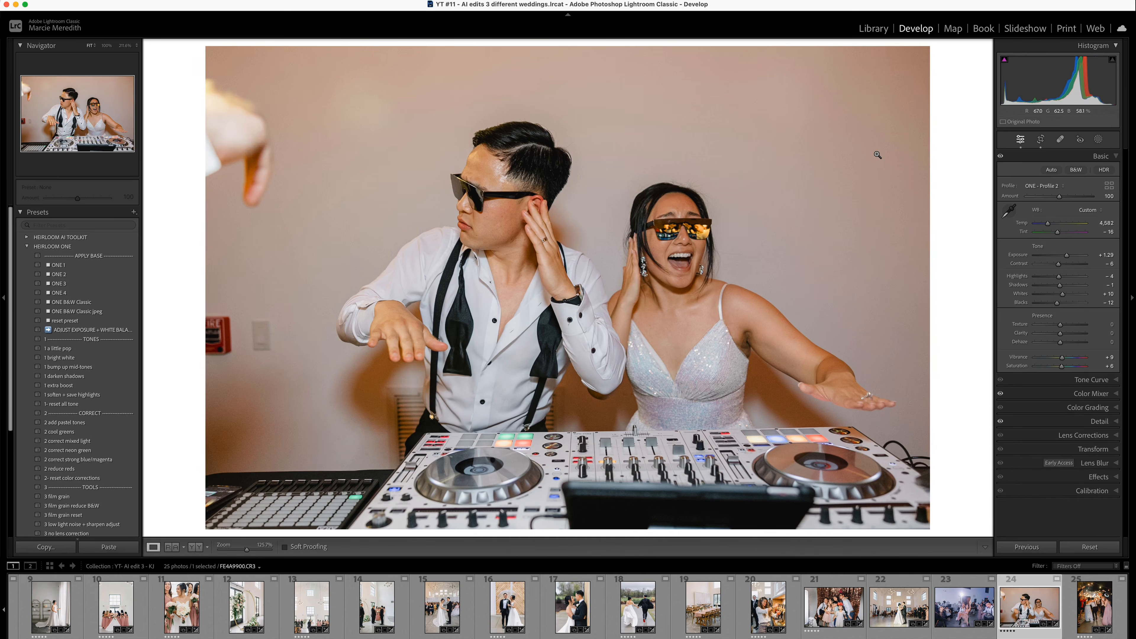
pyautogui.press('\\')
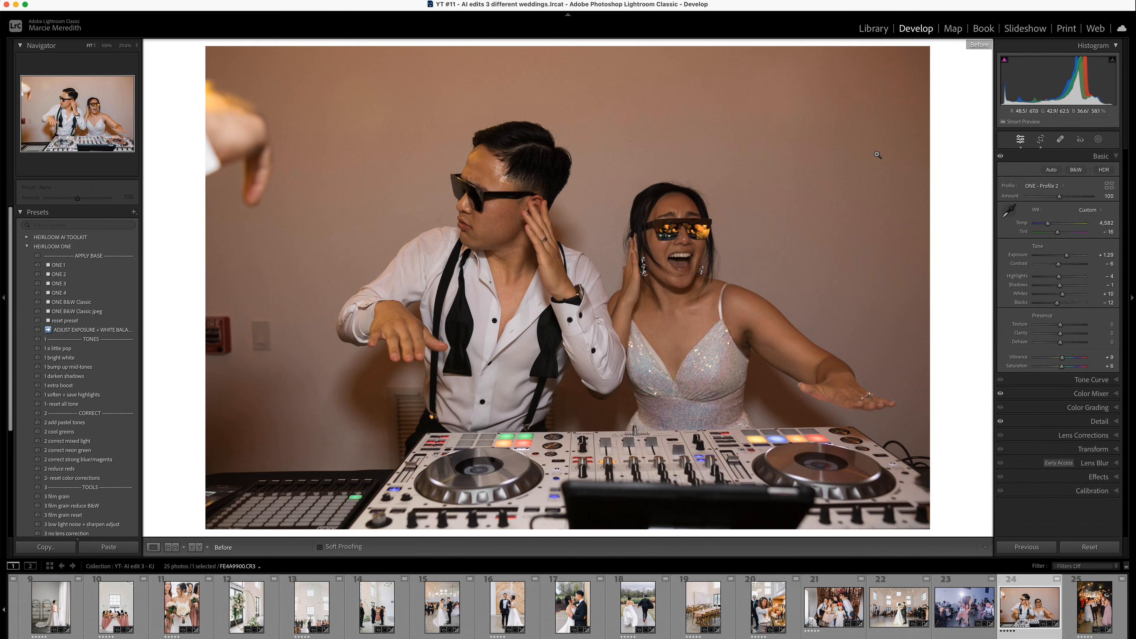
pyautogui.press('\\')
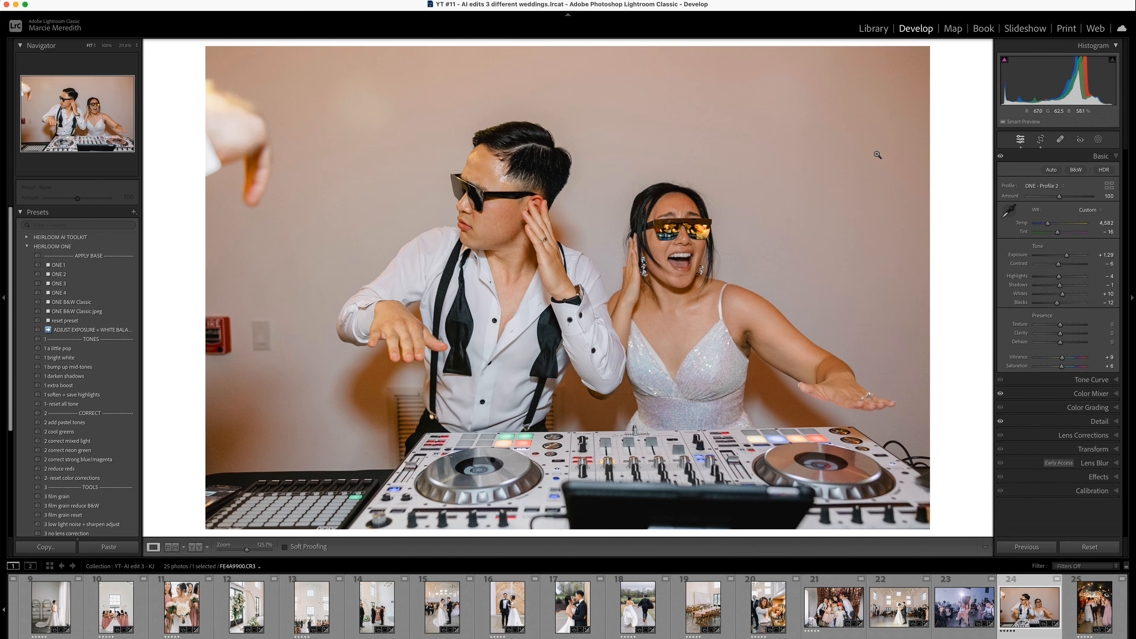
# - Compare the before and after versions of the couple's sparkler exit photo
pyautogui.press('Right')
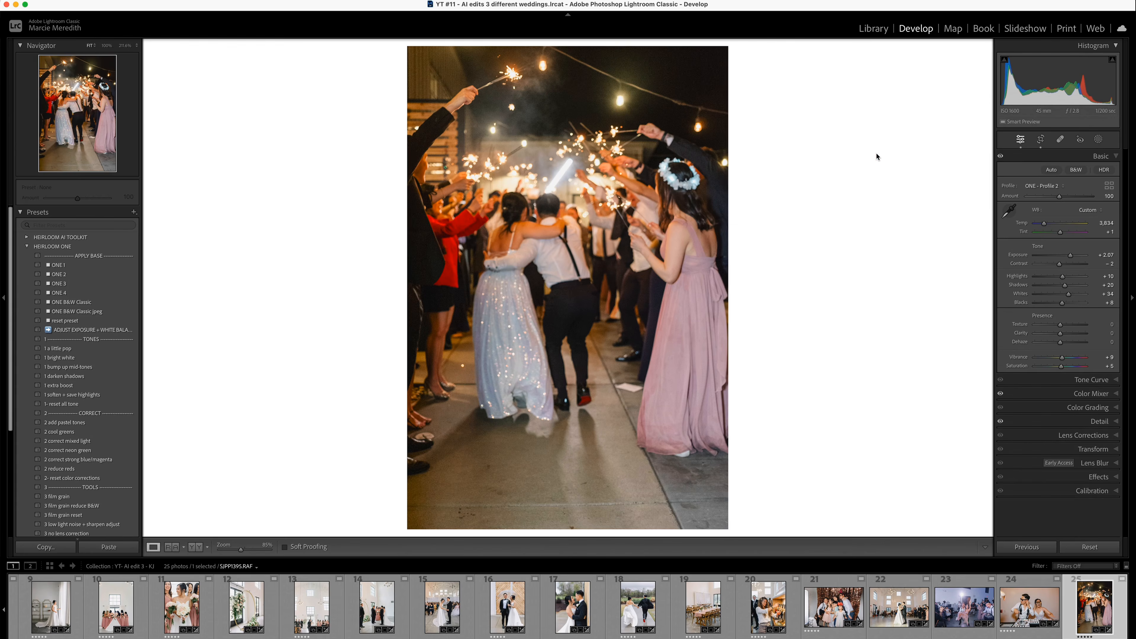
pyautogui.press('\\')
pyautogui.press('\\')
# - Switch to the YT- AI edits 3 - CE collection and open its first photo, the hanging wedding dress, at full view
pyautogui.press('g')
pyautogui.click(95, 377)
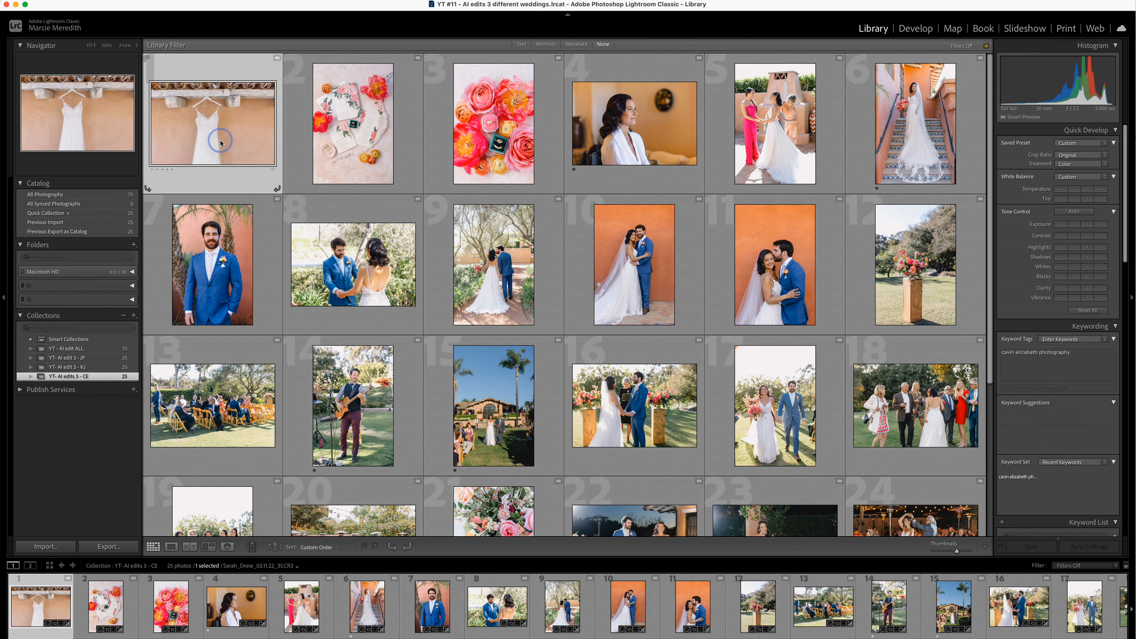
pyautogui.scroll(-1, 406, 146)
pyautogui.doubleClick(232, 114)
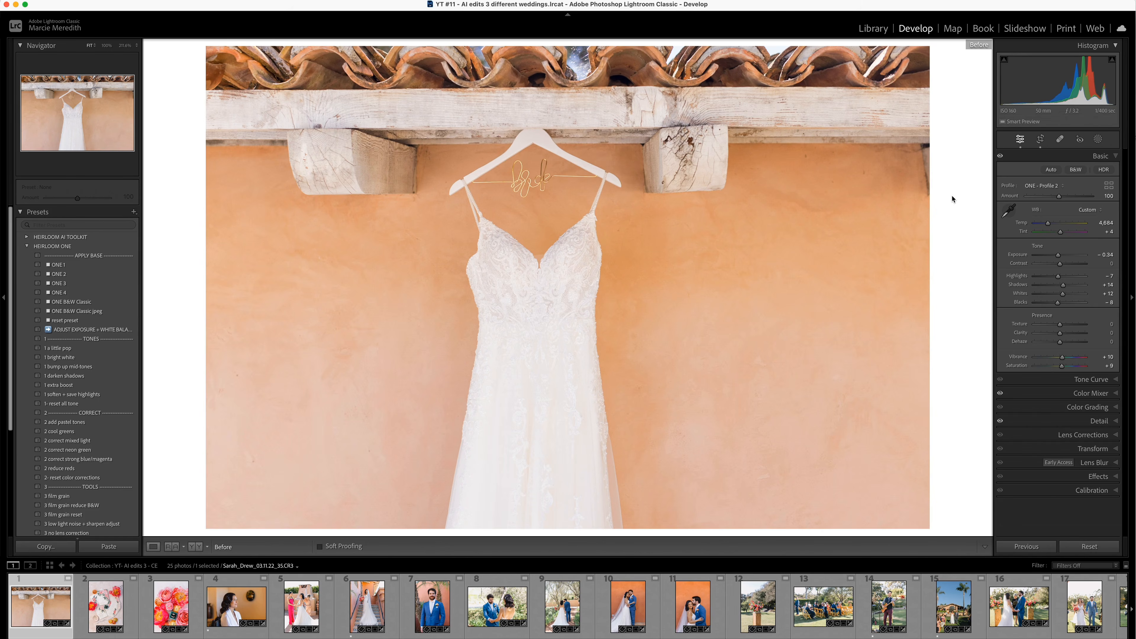
# - Compare the before and after versions of the hanging wedding dress, the invitation flat lay and the rings among flowers
pyautogui.press('\\')
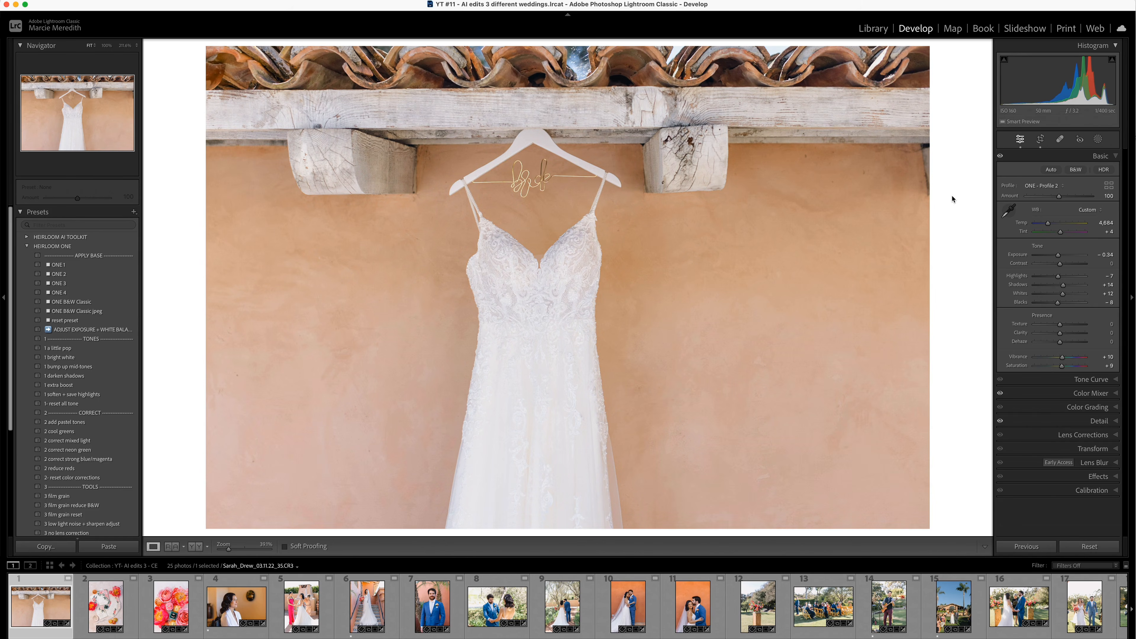
pyautogui.press('Right')
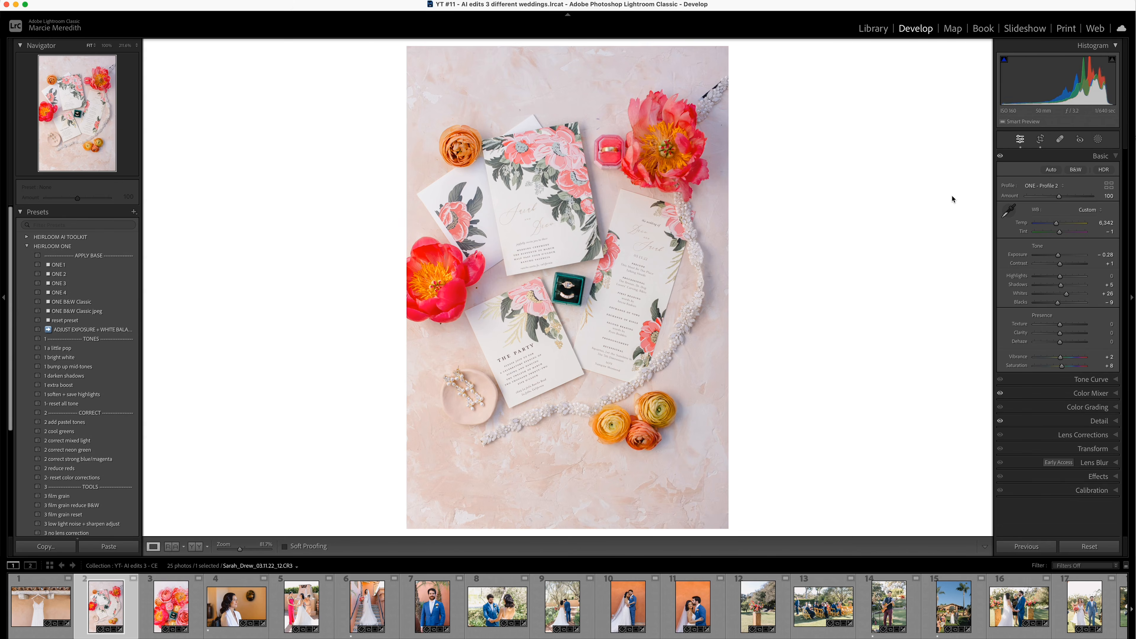
pyautogui.press('Right')
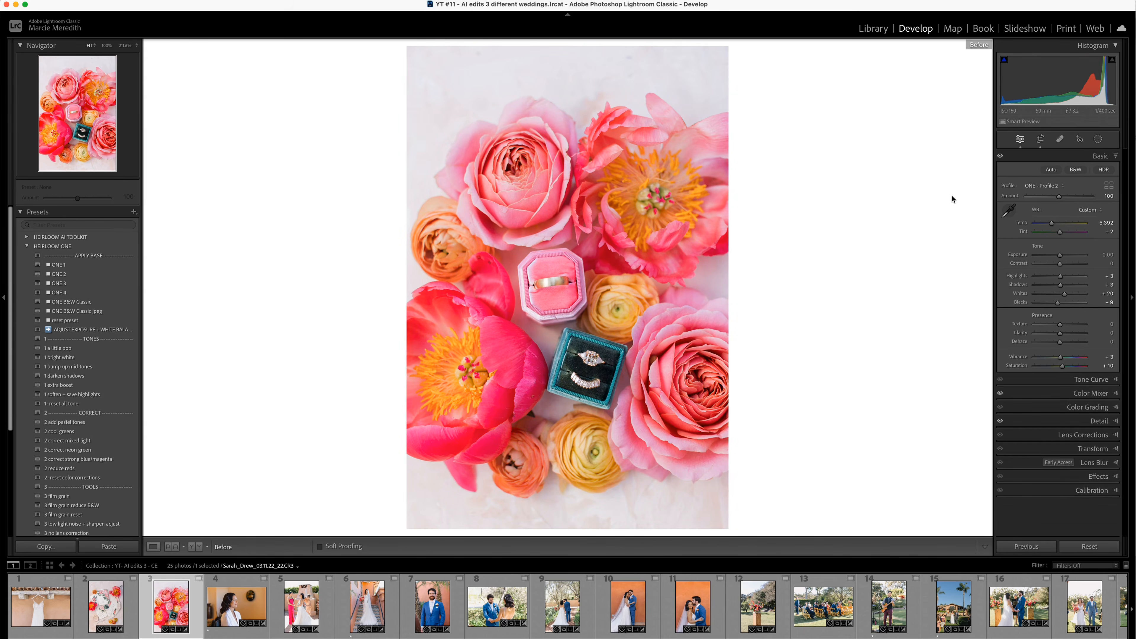
# - Compare the before and after versions of the bride in her white robe and the bride being dressed outdoors by two women
pyautogui.press('Right')
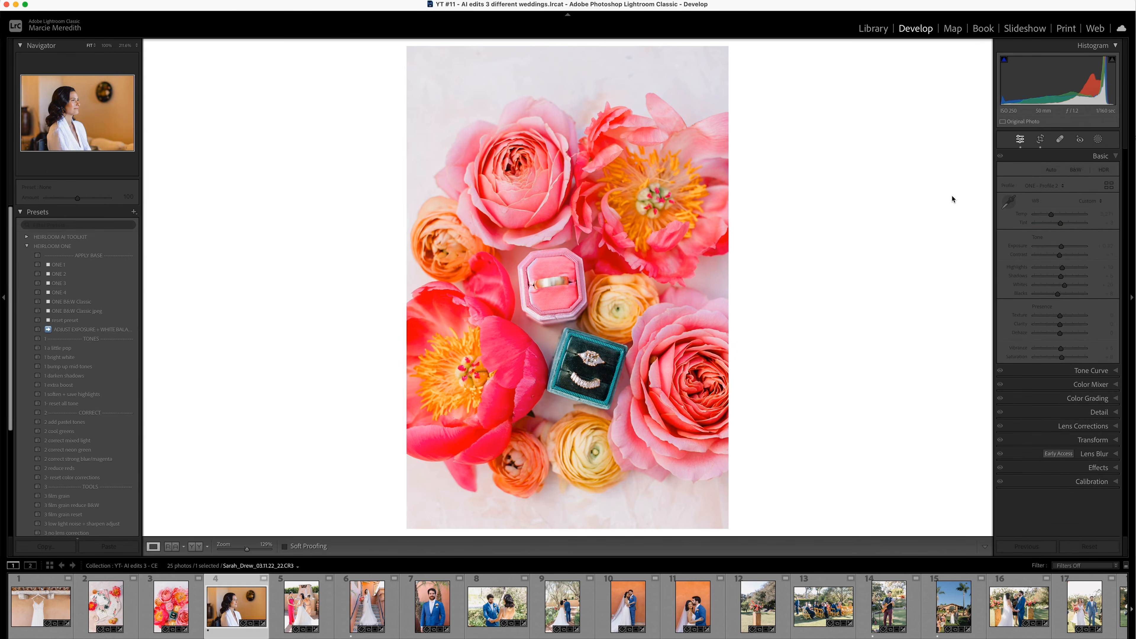
pyautogui.press('\\')
pyautogui.press('\\')
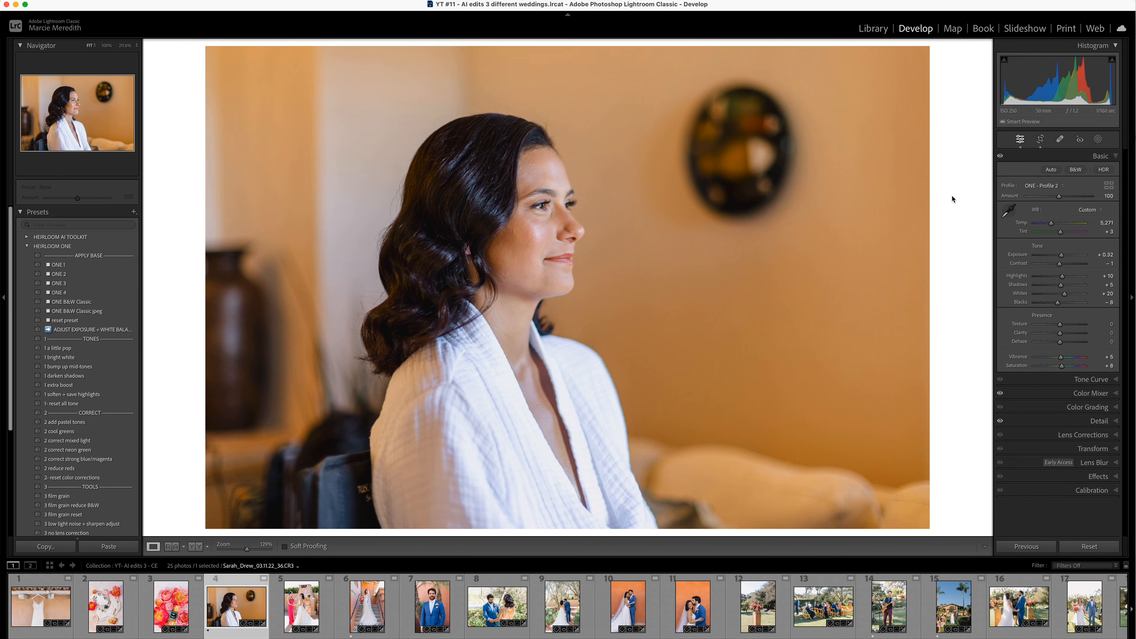
pyautogui.press('\\')
pyautogui.press('Right')
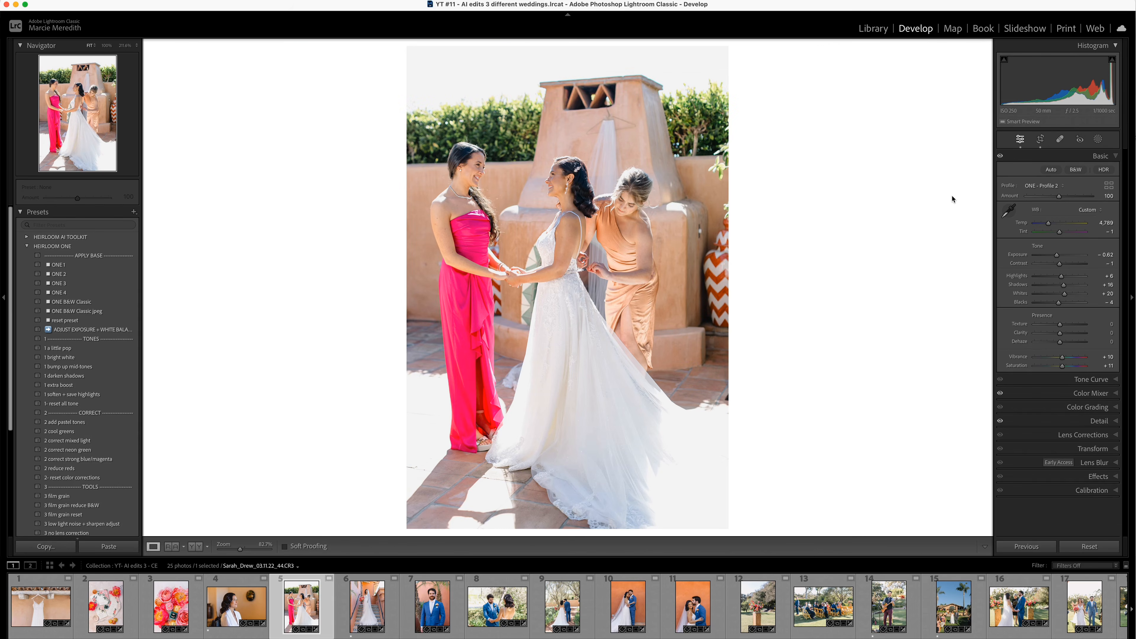
pyautogui.press('\\')
pyautogui.press('\\')
# - Compare the before and after versions of the bride on the tiled staircase and the groom's portrait in his blue suit
pyautogui.press('Right')
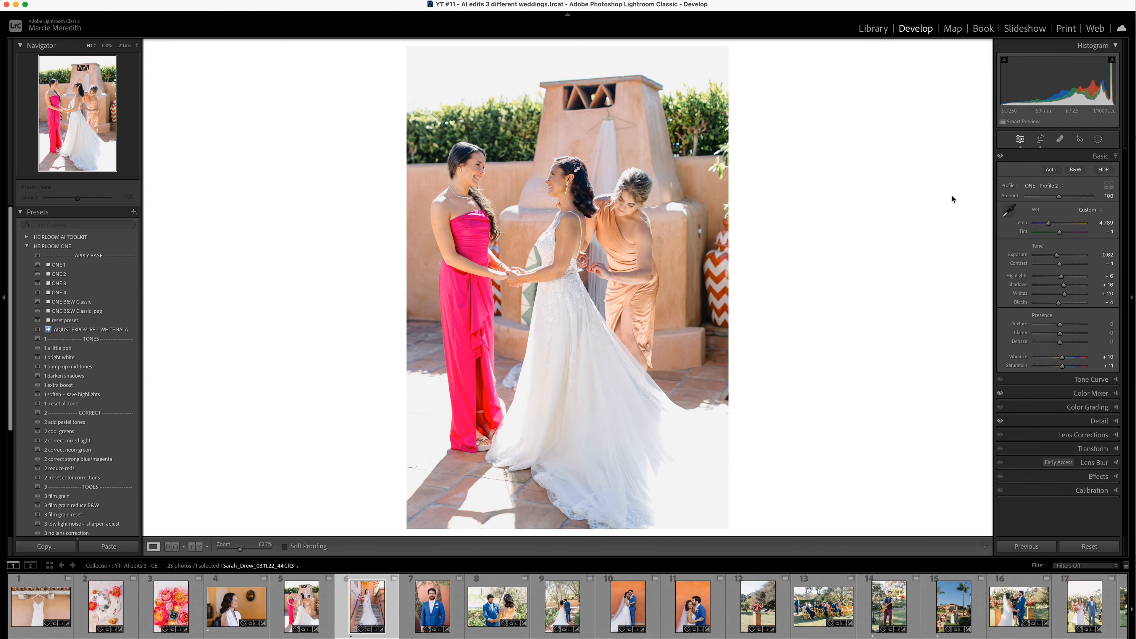
pyautogui.press('\\')
pyautogui.press('\\')
pyautogui.press('Right')
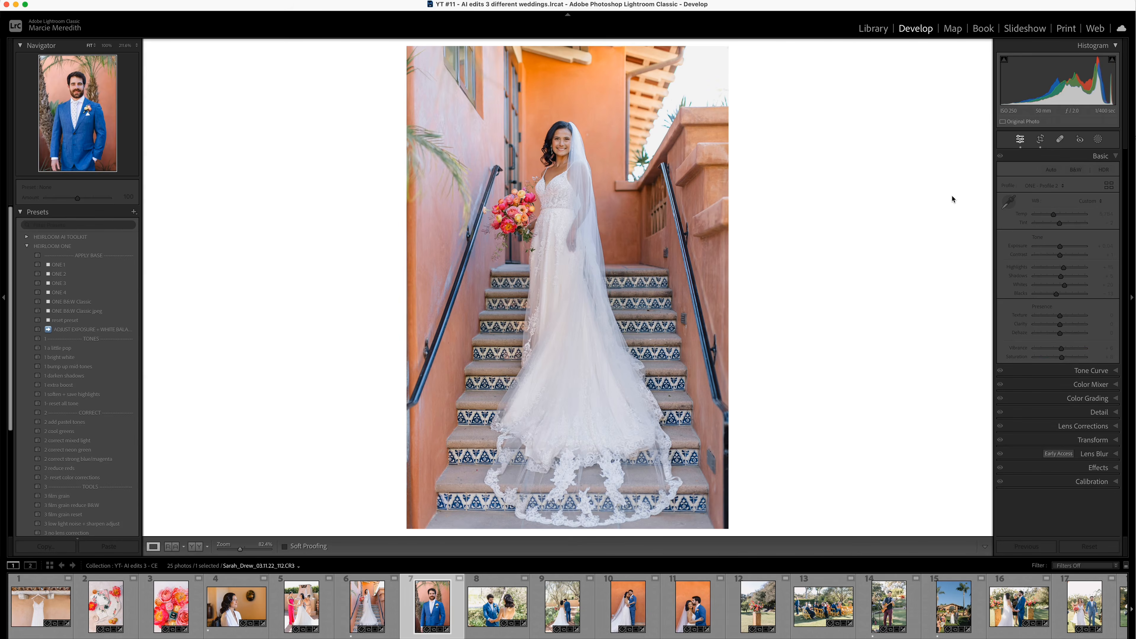
pyautogui.press('\\')
pyautogui.press('\\')
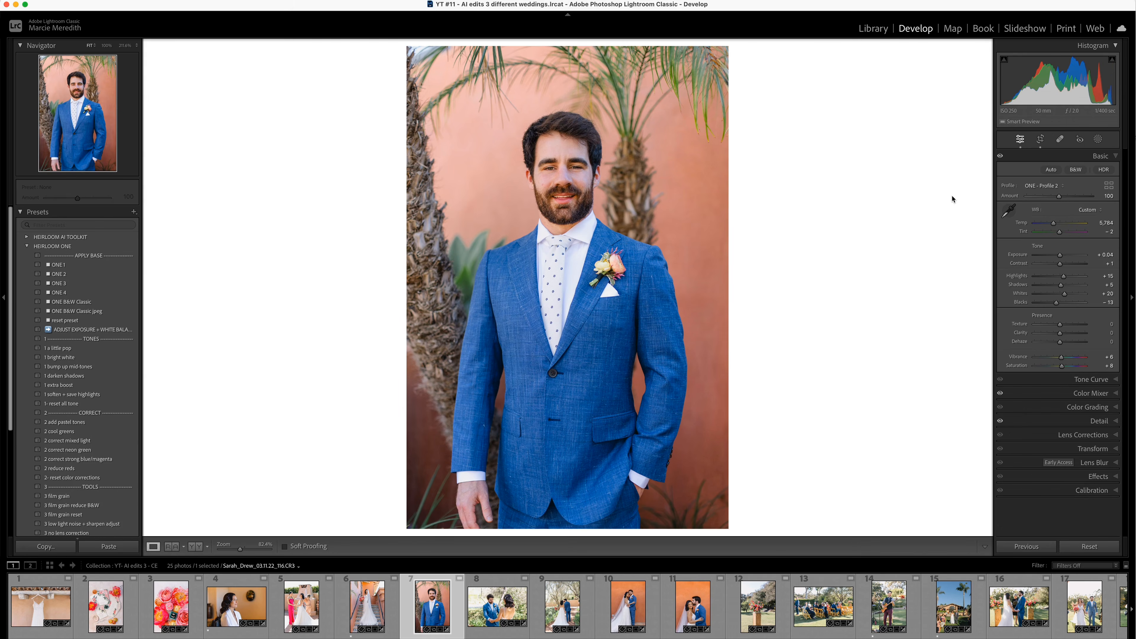
# - View the couple on the garden path, and compare the before and after versions of them holding hands in the garden
pyautogui.press('Right')
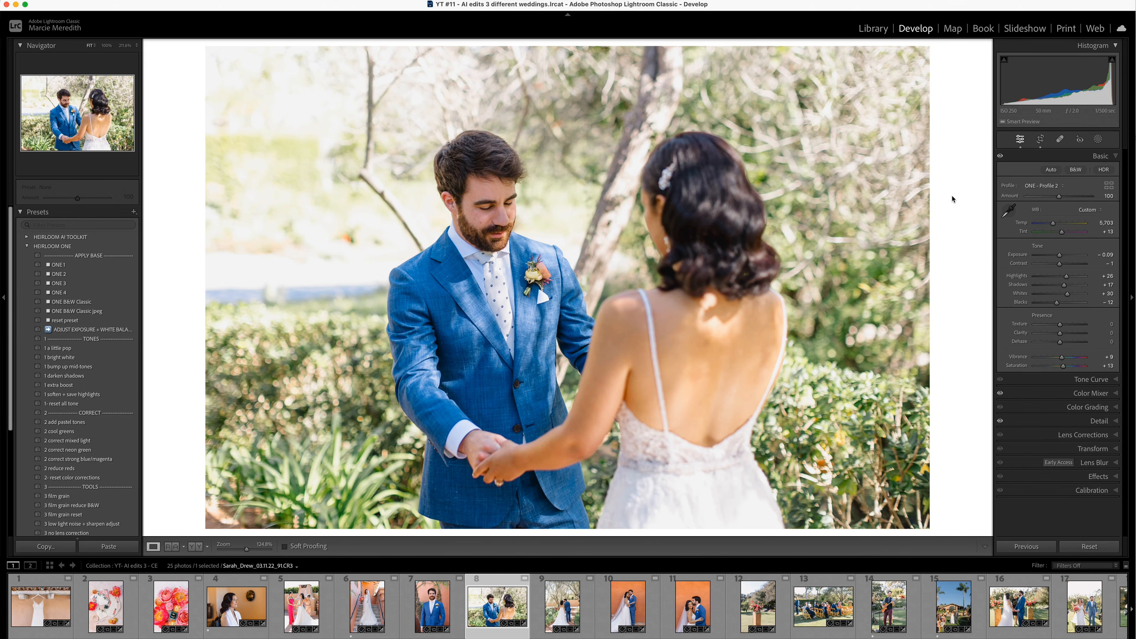
pyautogui.press('Right')
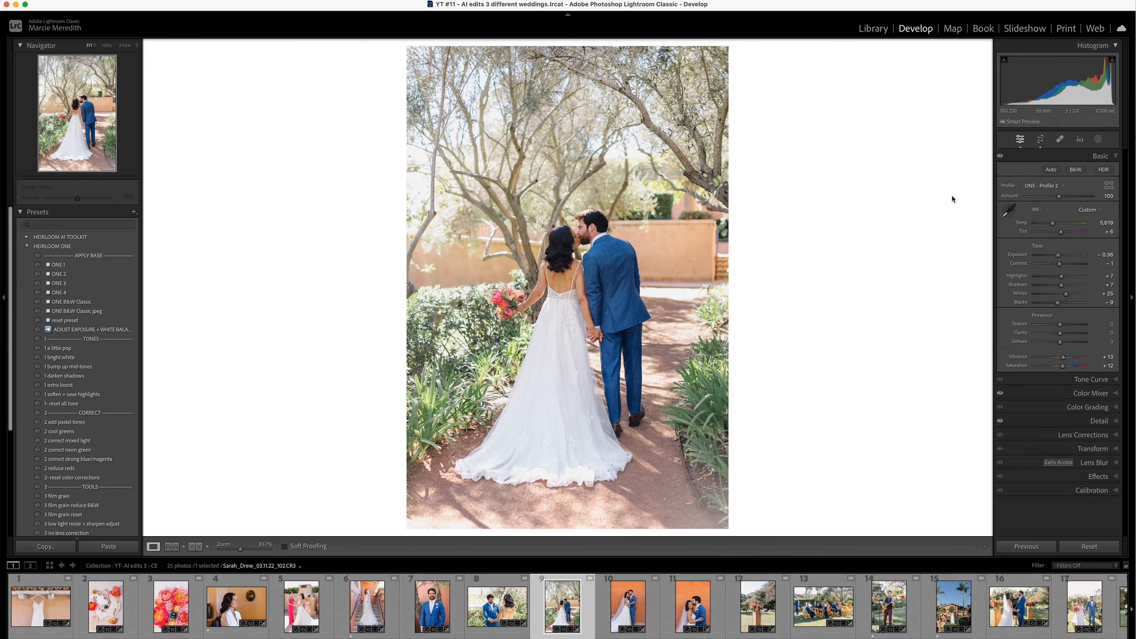
pyautogui.press('Left')
pyautogui.press('\\')
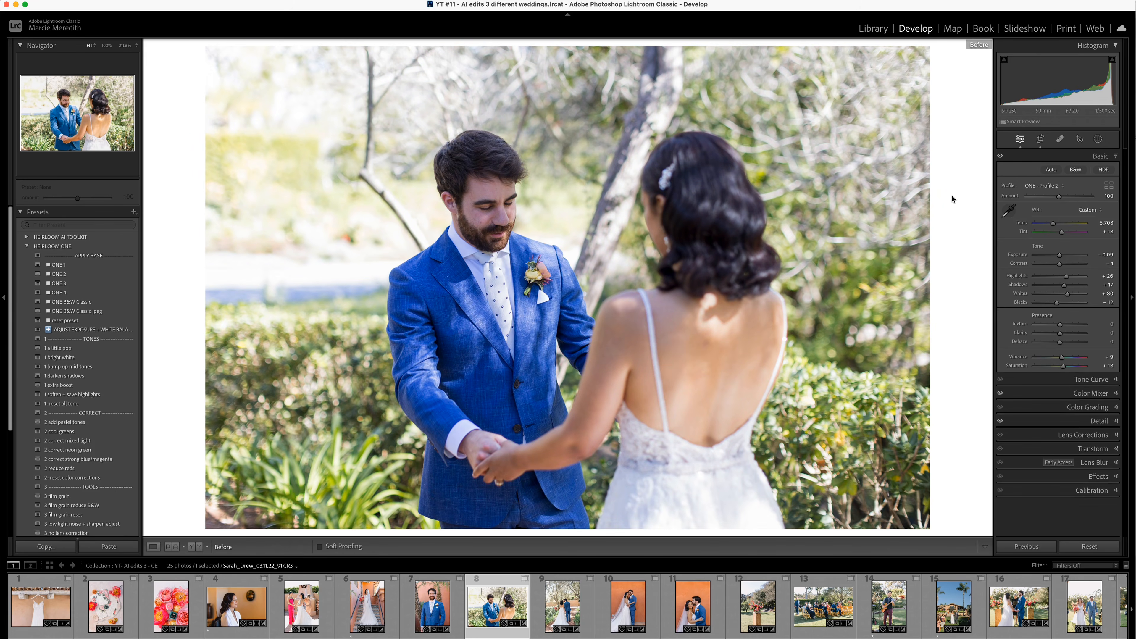
# - Compare the before and after versions of the couple facing each other hand in hand and the couple seen from behind on the path
pyautogui.press('\\')
pyautogui.press('\\')
pyautogui.press('\\')
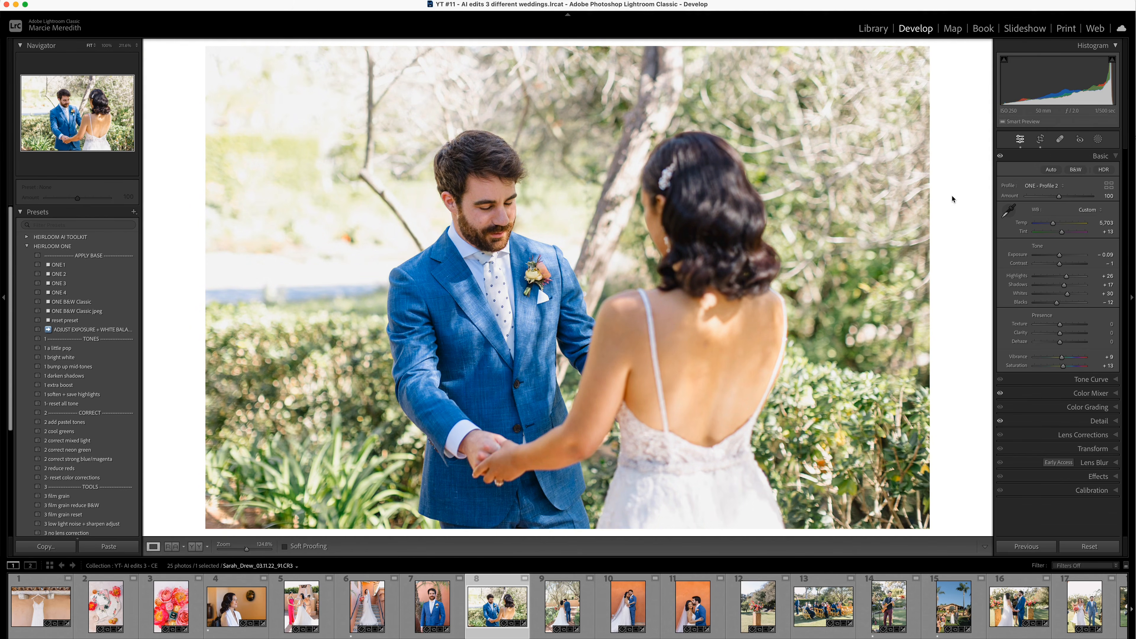
pyautogui.press('Right')
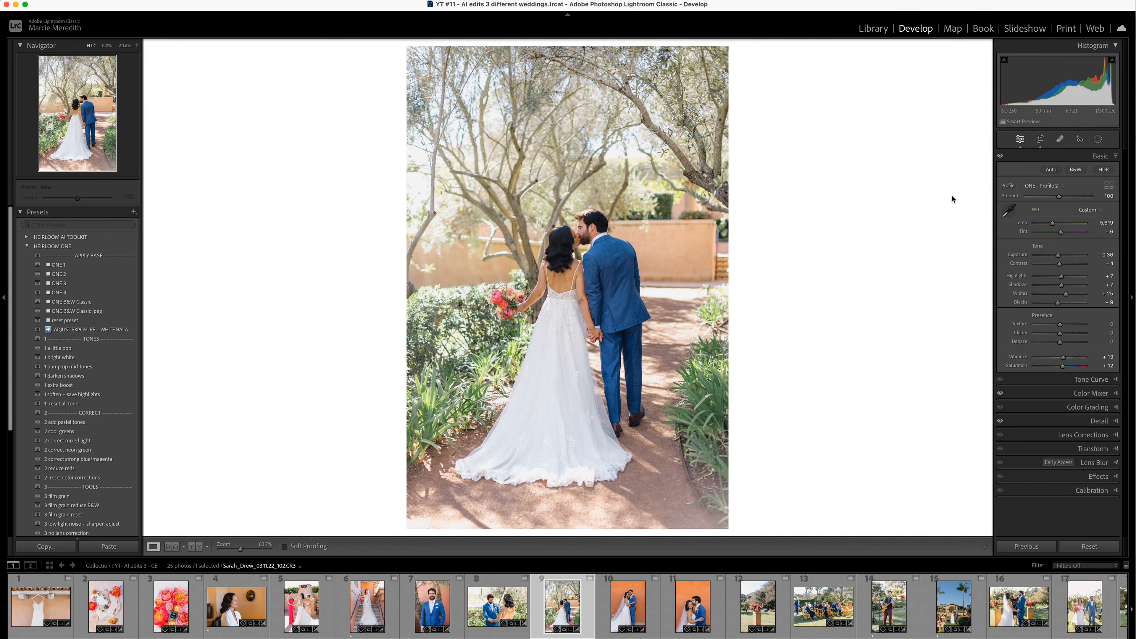
pyautogui.press('\\')
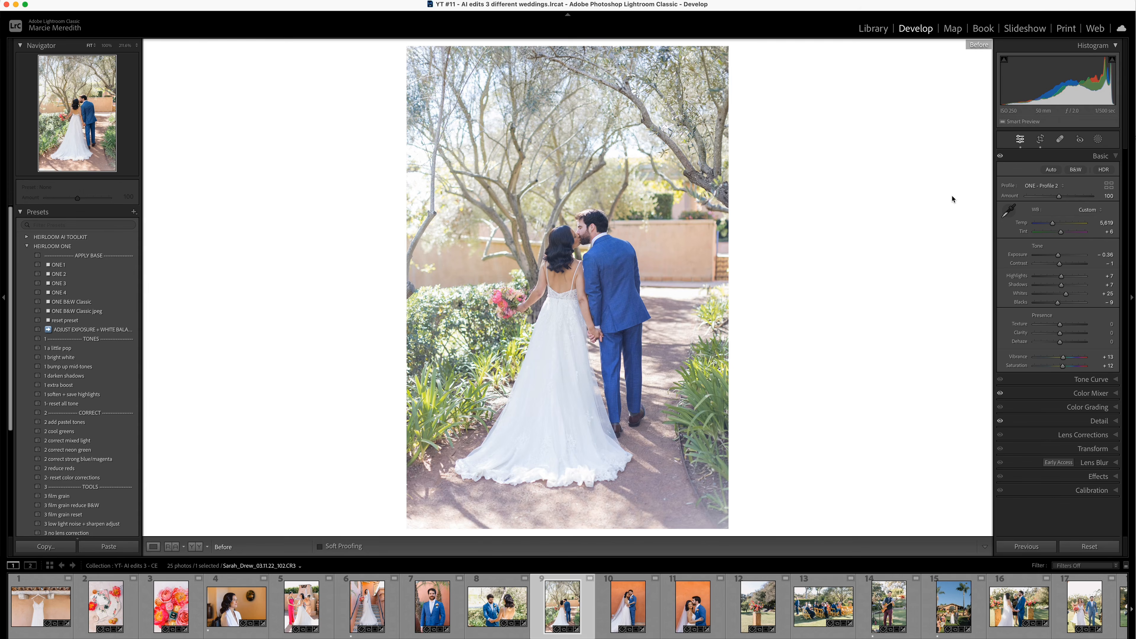
pyautogui.press('\\')
# - View the two couple portraits against the orange wall, and compare the before and after versions of the flowers on the wooden pedestal
pyautogui.press('Right')
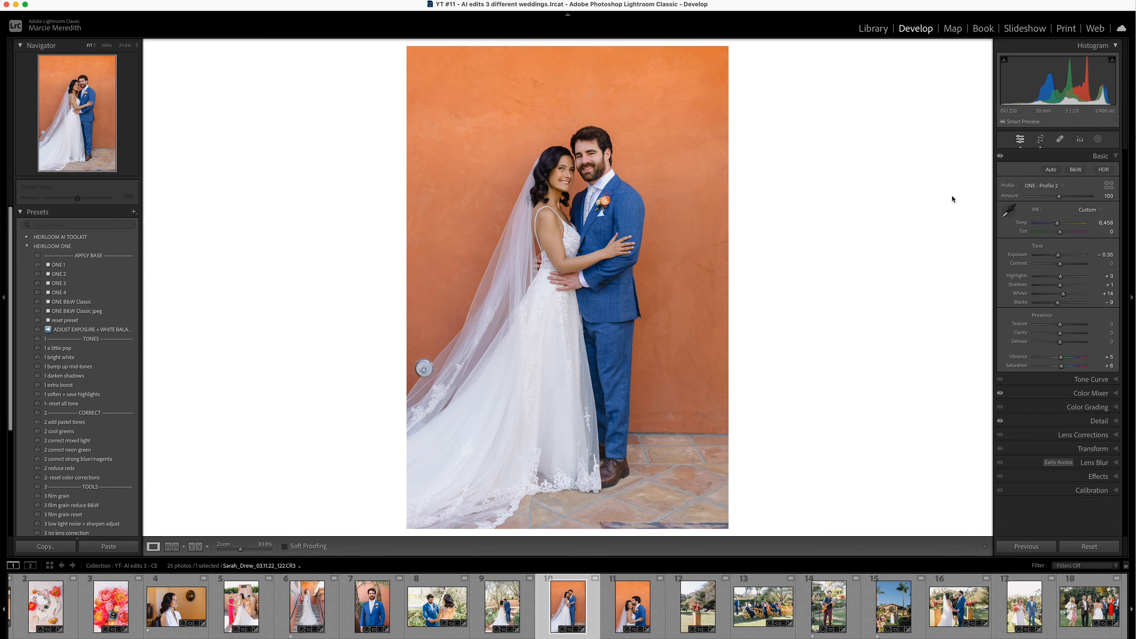
pyautogui.press('Right')
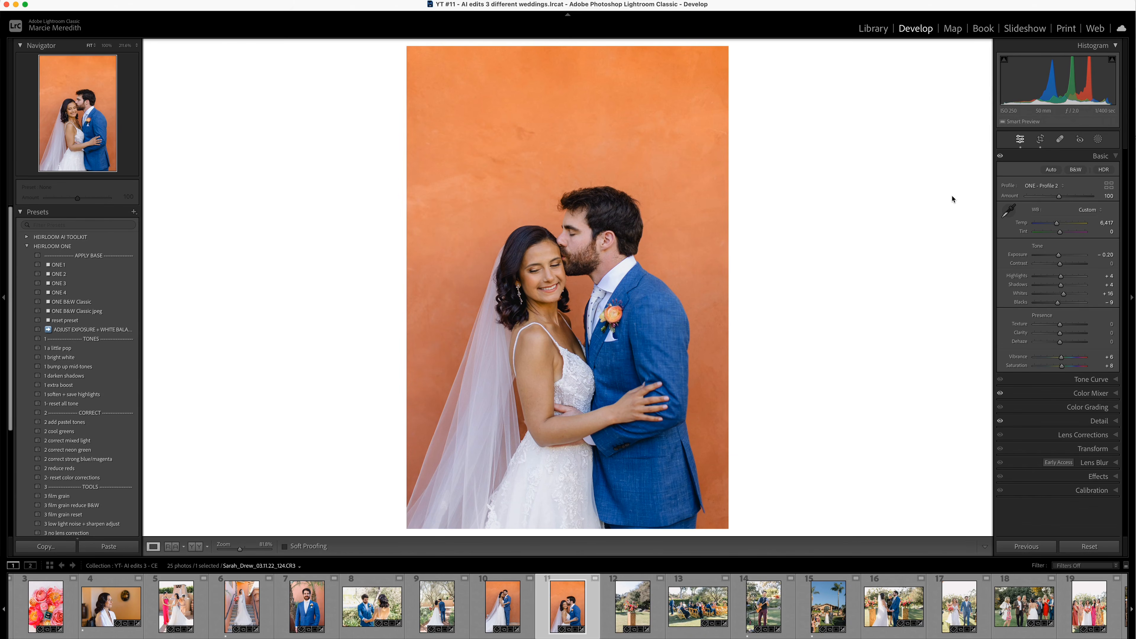
pyautogui.press('Right')
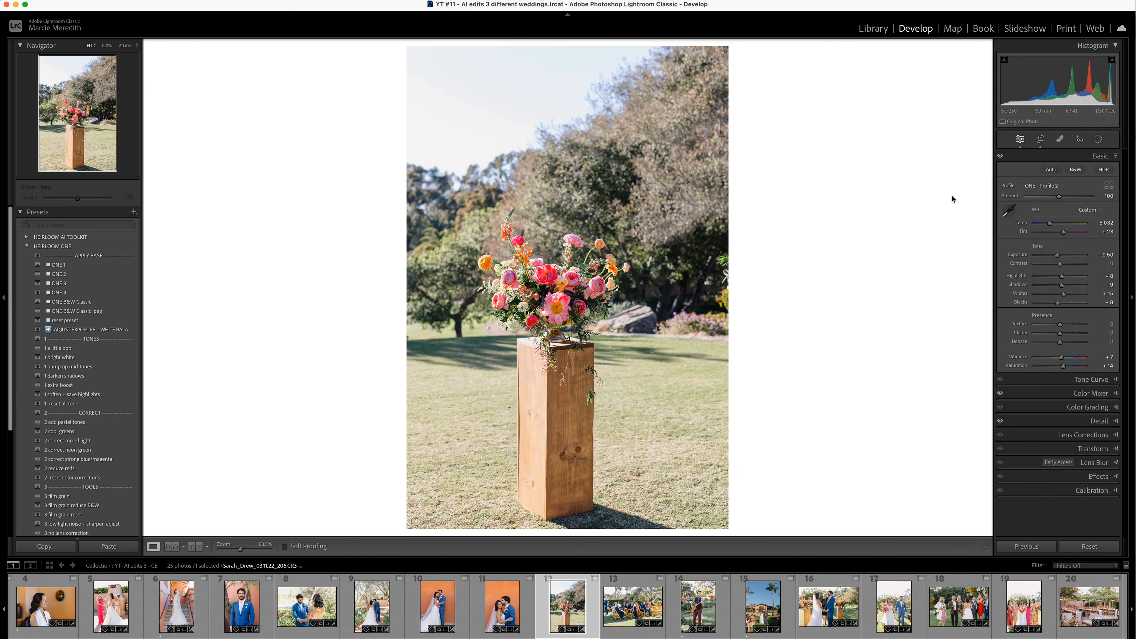
pyautogui.press('\\')
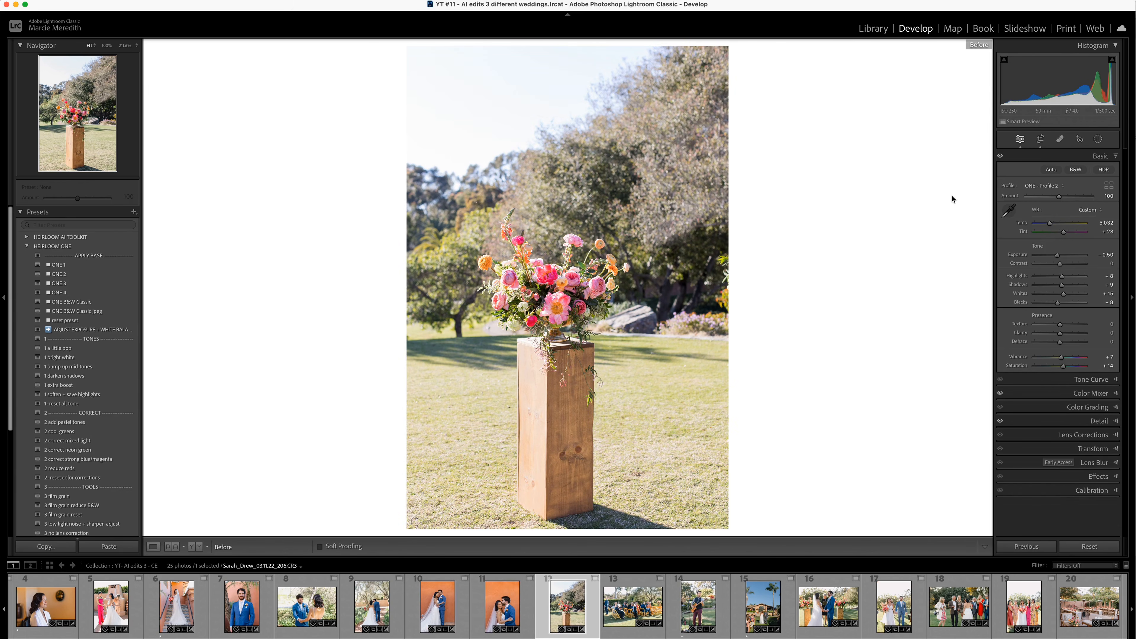
pyautogui.press('\\')
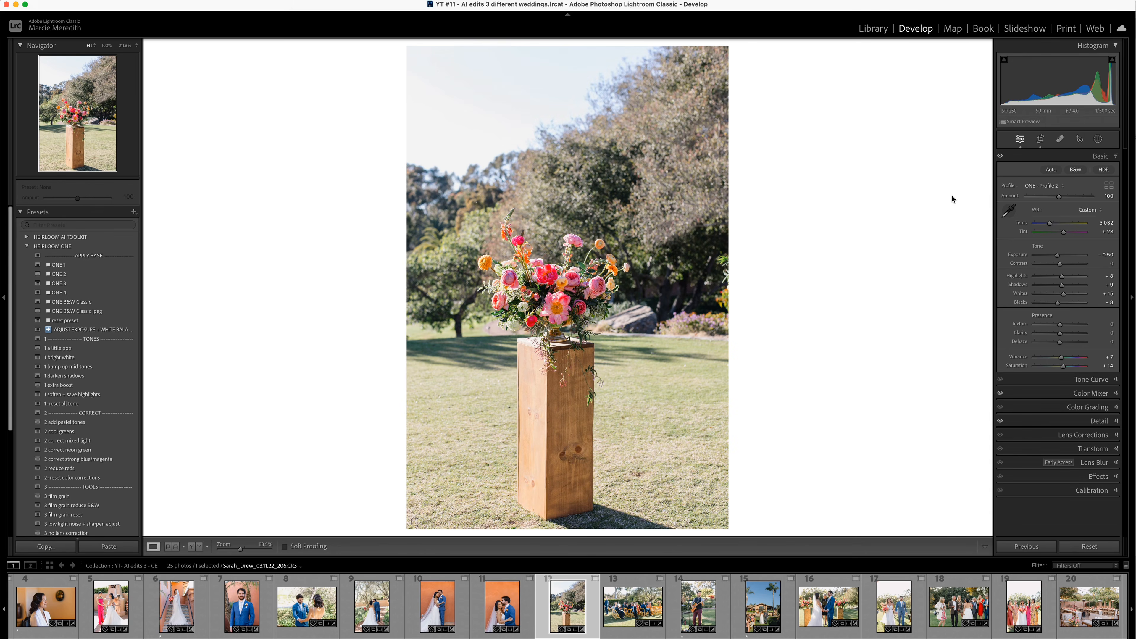
# - Compare the before and after versions of the seated ceremony guests and the guitarist on the lawn
pyautogui.press('Right')
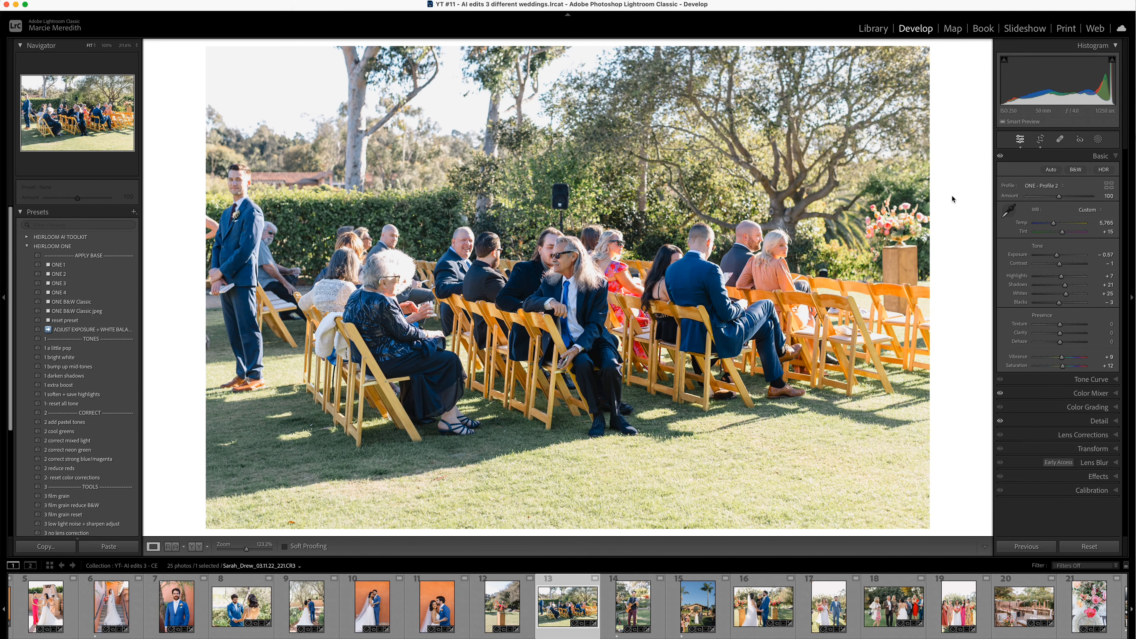
pyautogui.press('\\')
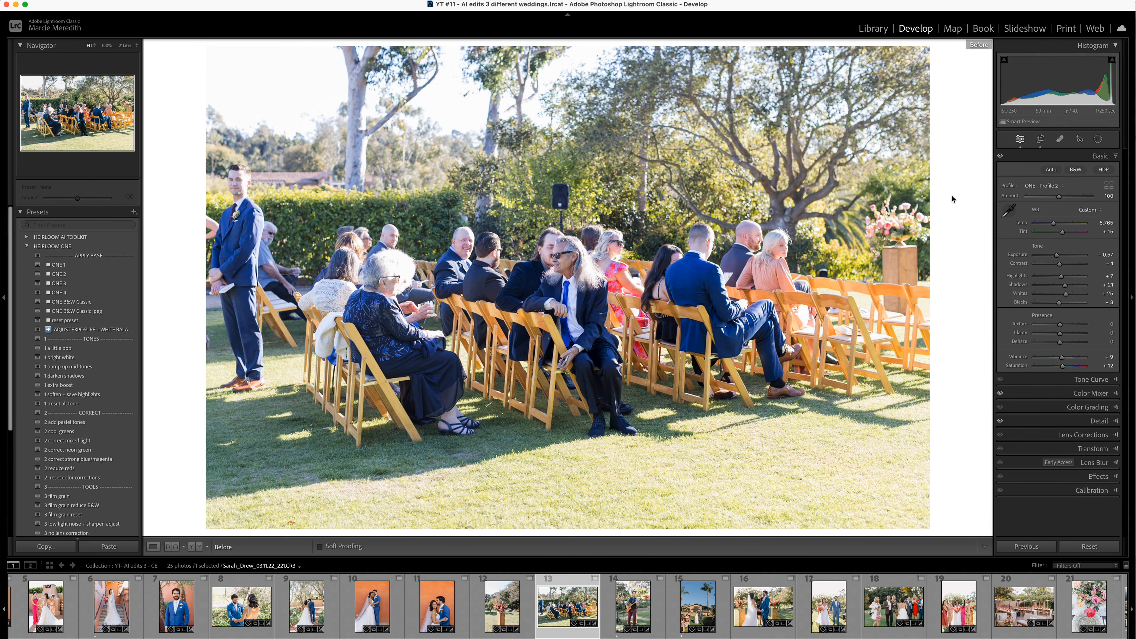
pyautogui.press('\\')
pyautogui.press('Right')
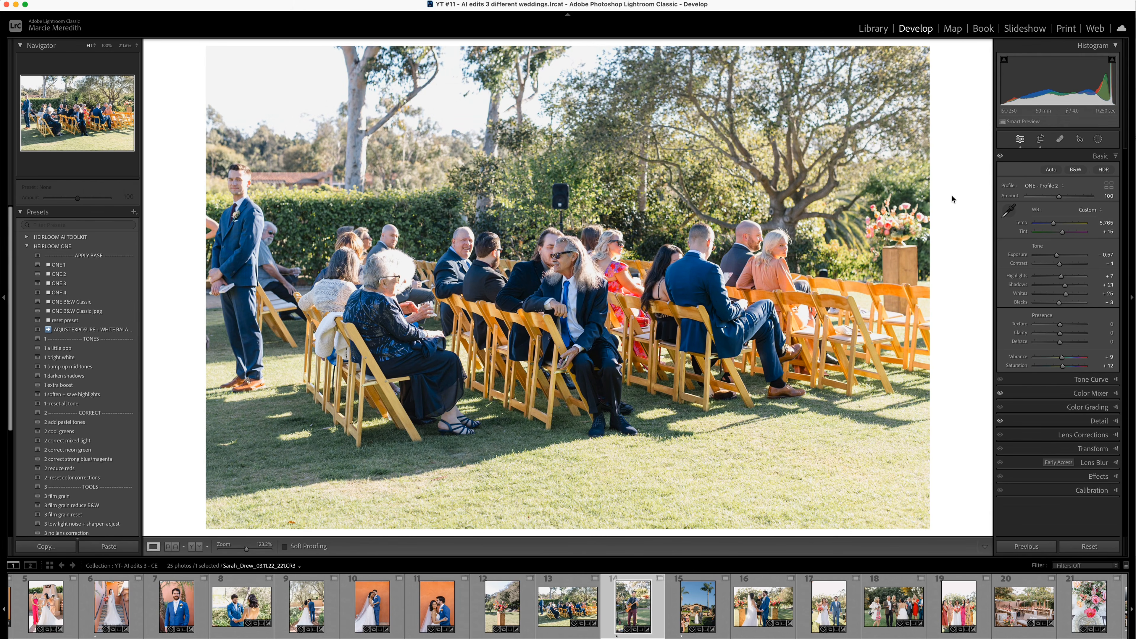
pyautogui.press('\\')
pyautogui.press('\\')
# - Compare the before and after versions of the bride being escorted down the aisle and the couple holding hands before the officiant
pyautogui.press('Right')
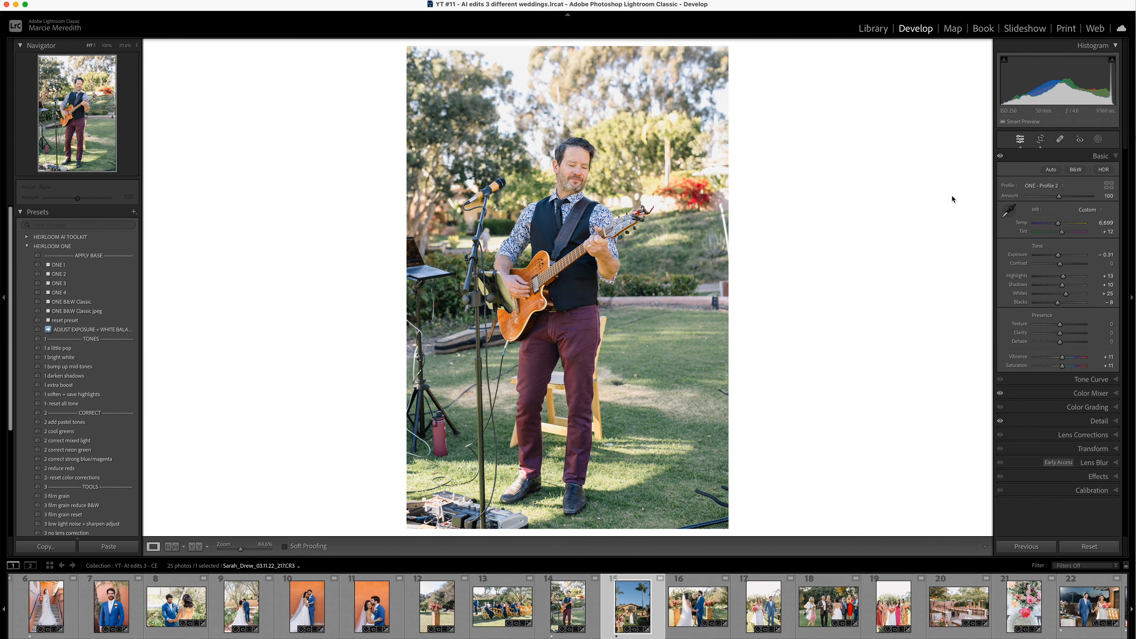
pyautogui.press('\\')
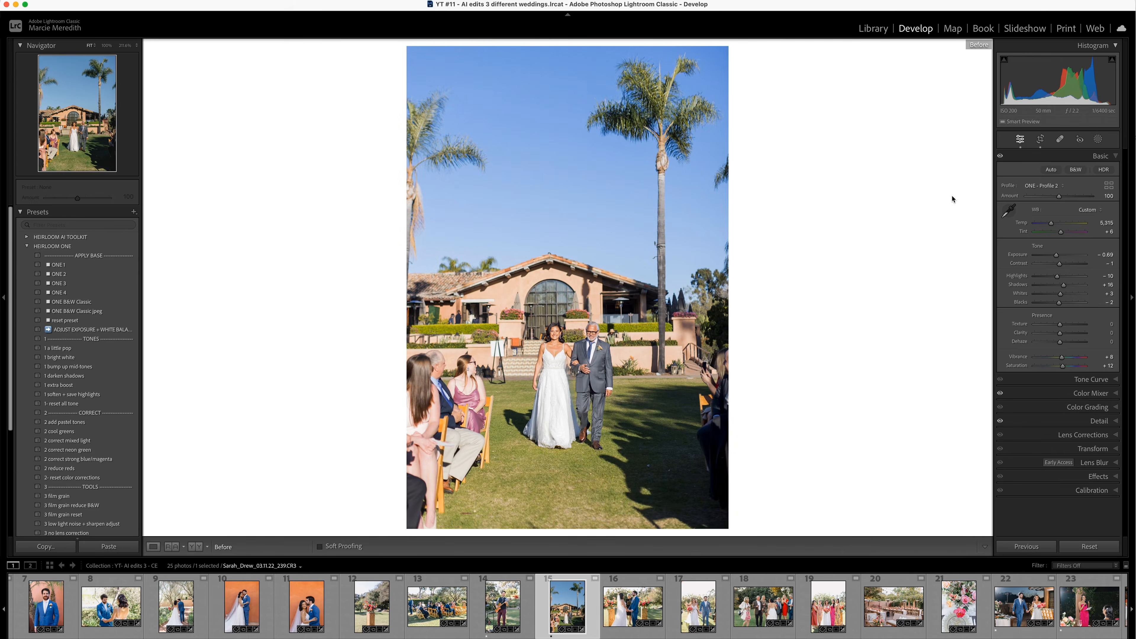
pyautogui.press('\\')
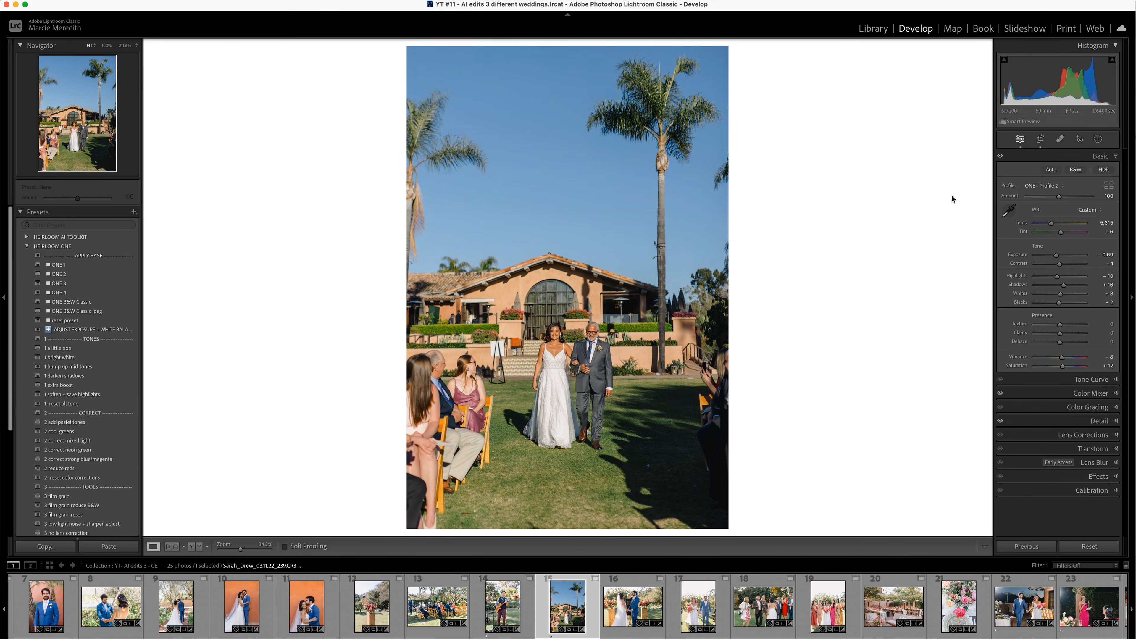
pyautogui.press('Right')
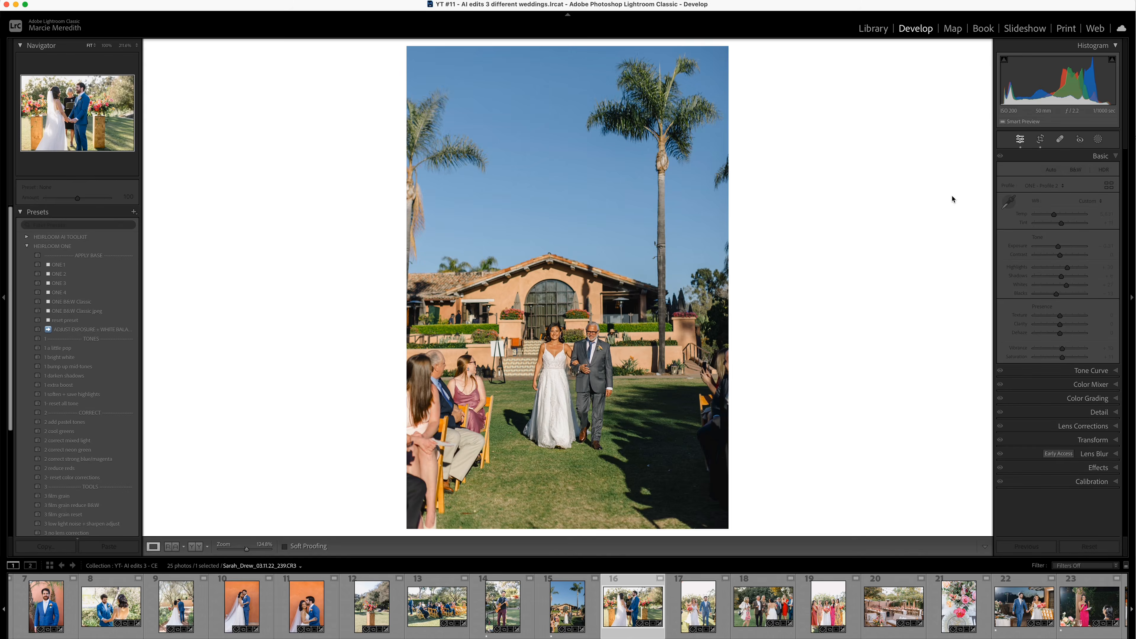
pyautogui.press('\\')
pyautogui.press('\\')
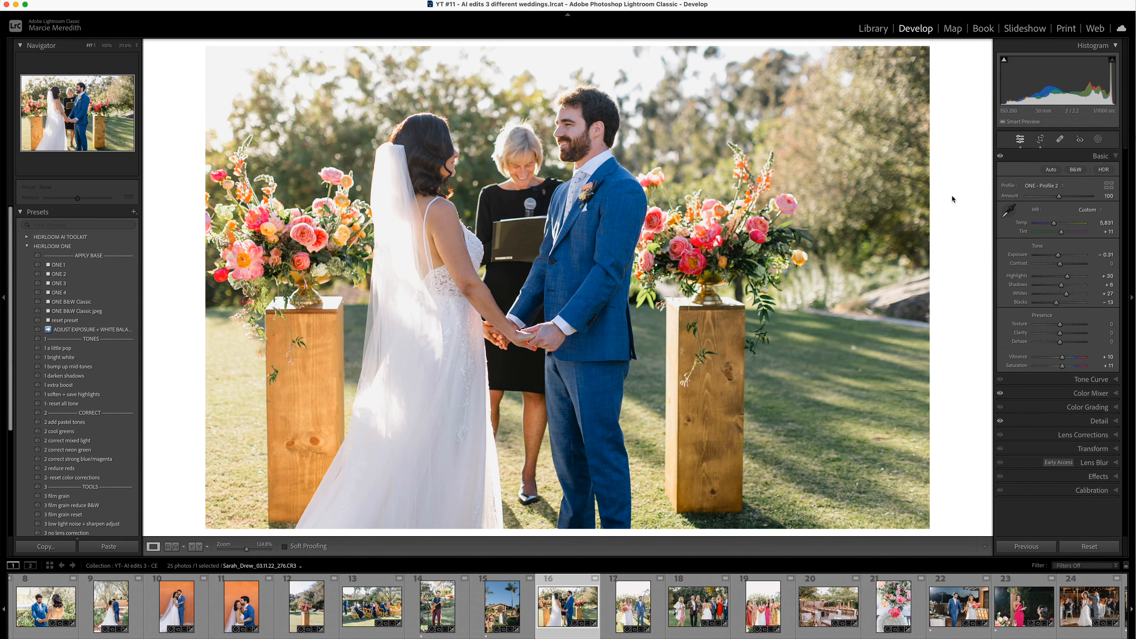
pyautogui.press('\\')
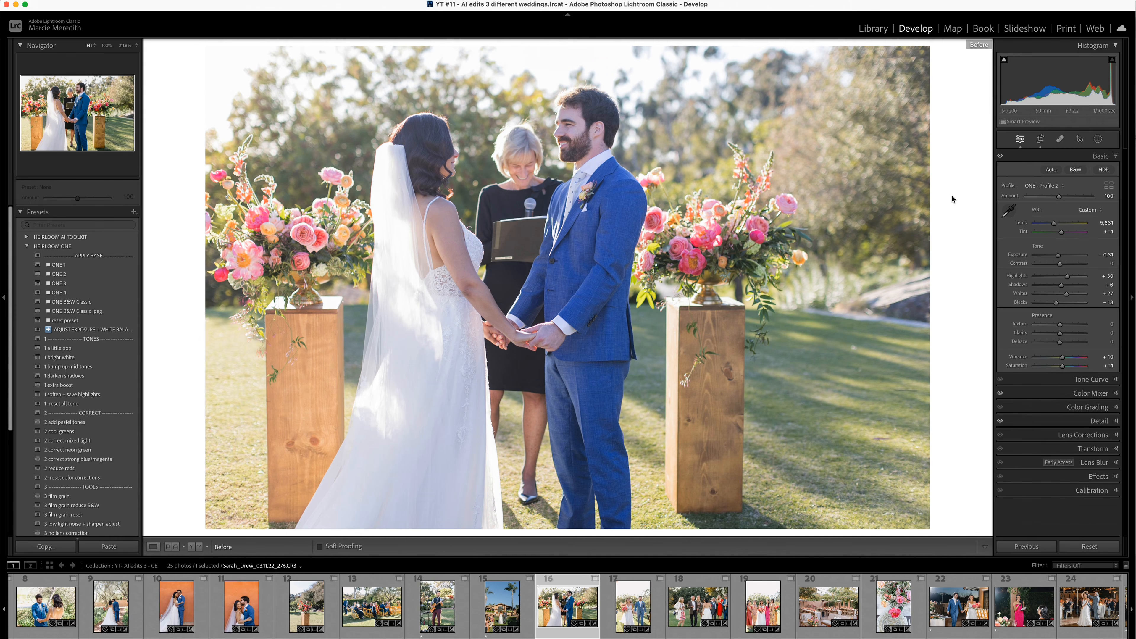
pyautogui.press('\\')
# - View the couple walking back up the aisle, and compare the edited photo of the bride chatting with guests against its original
pyautogui.press('Right')
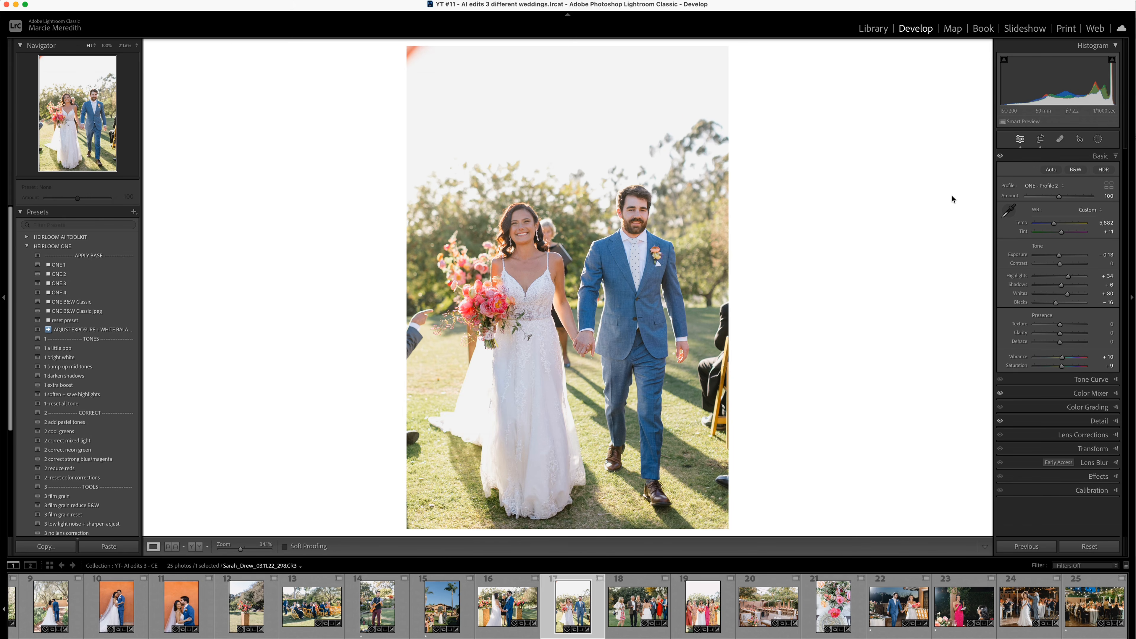
pyautogui.press('Right')
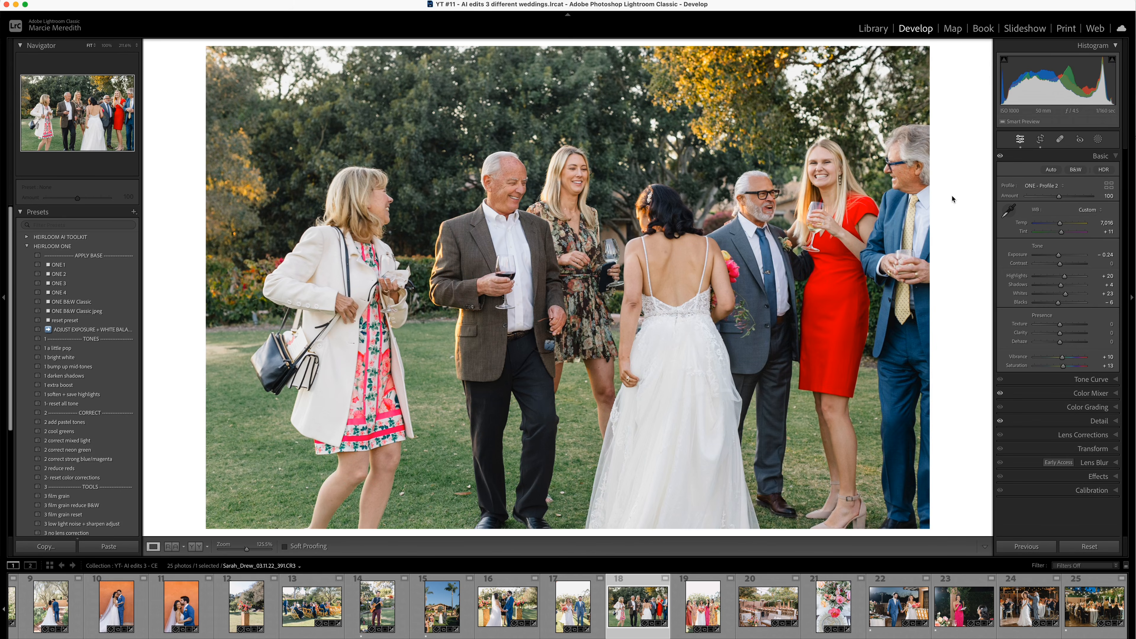
pyautogui.press('\\')
# - Compare the before and after versions of the bride posing with her four bridesmaids
pyautogui.press('Right')
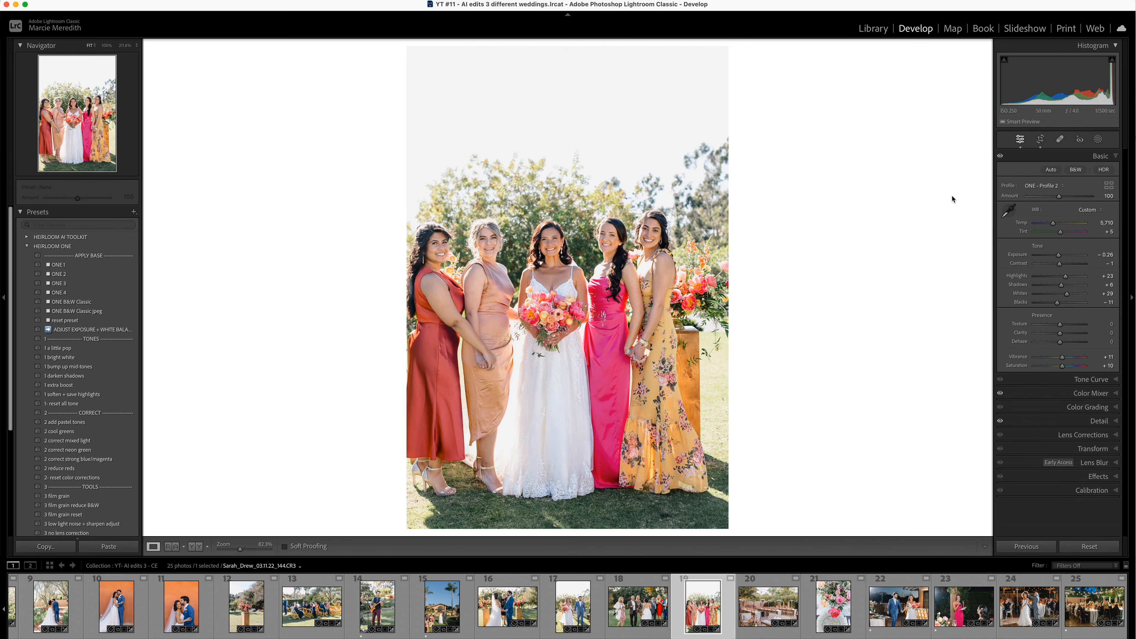
pyautogui.press('\\')
pyautogui.press('\\')
pyautogui.press('\\')
pyautogui.press('\\')
# - Compare the before and after versions of the outdoor reception tables and the place setting with pink flowers
pyautogui.press('Right')
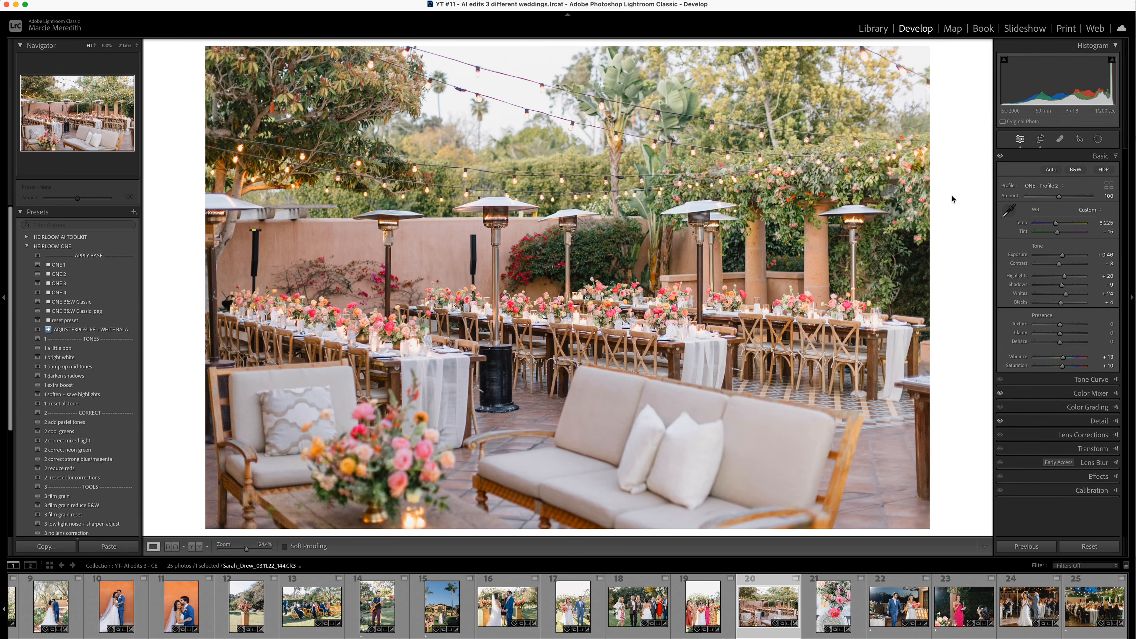
pyautogui.press('\\')
pyautogui.press('\\')
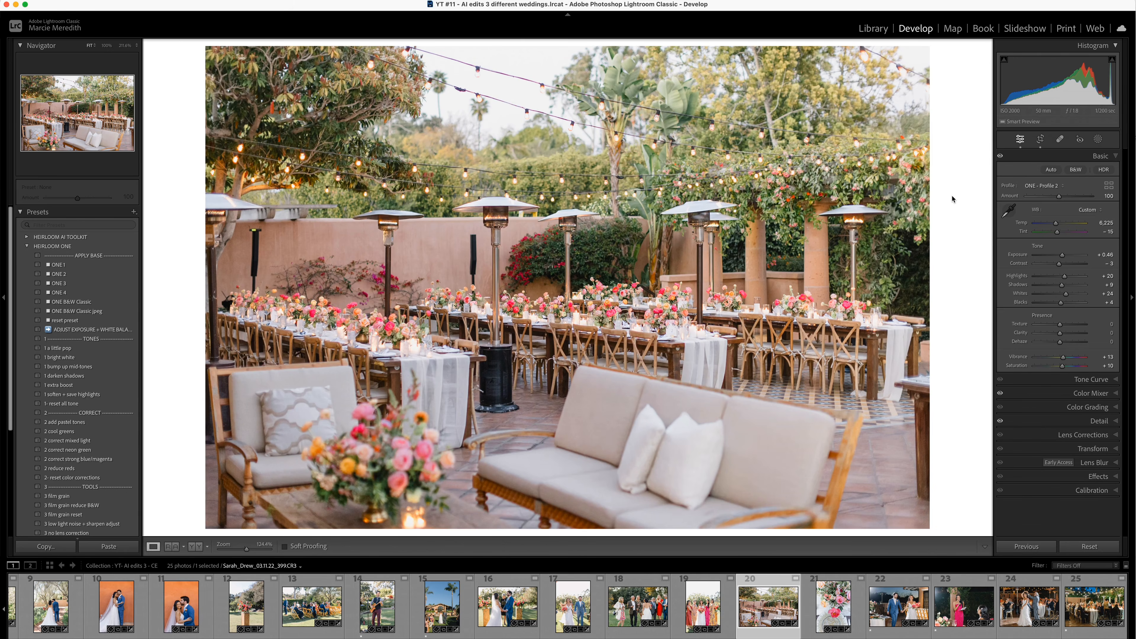
pyautogui.press('Right')
pyautogui.press('\\')
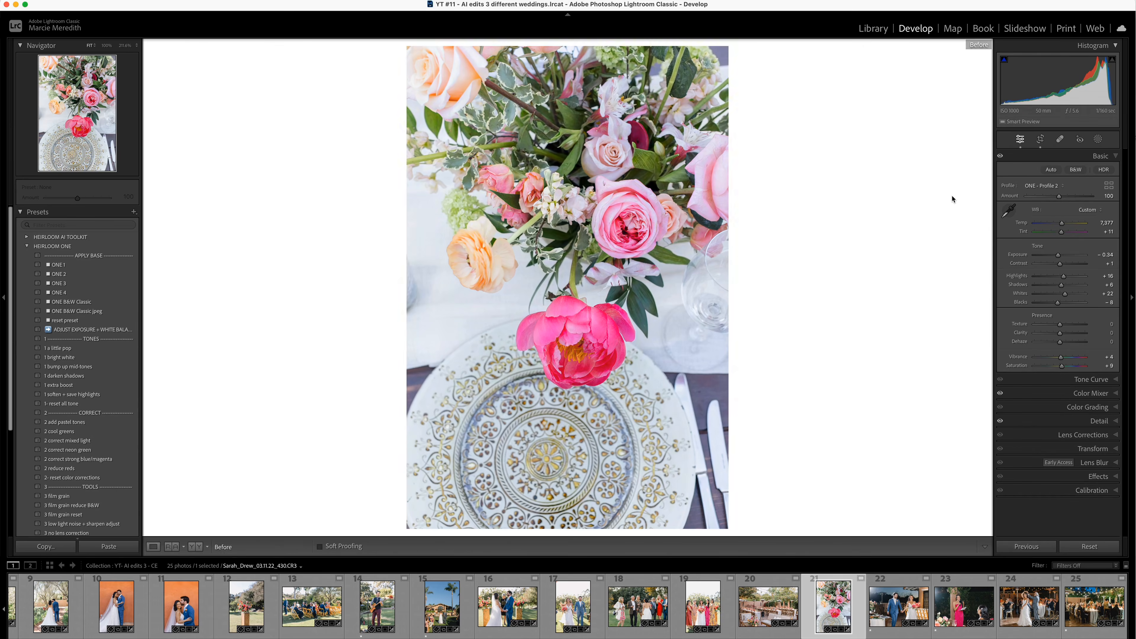
pyautogui.press('\\')
# - Compare the before and after versions of the couple's evening reception entrance, and view the toast by the woman in pink
pyautogui.press('Right')
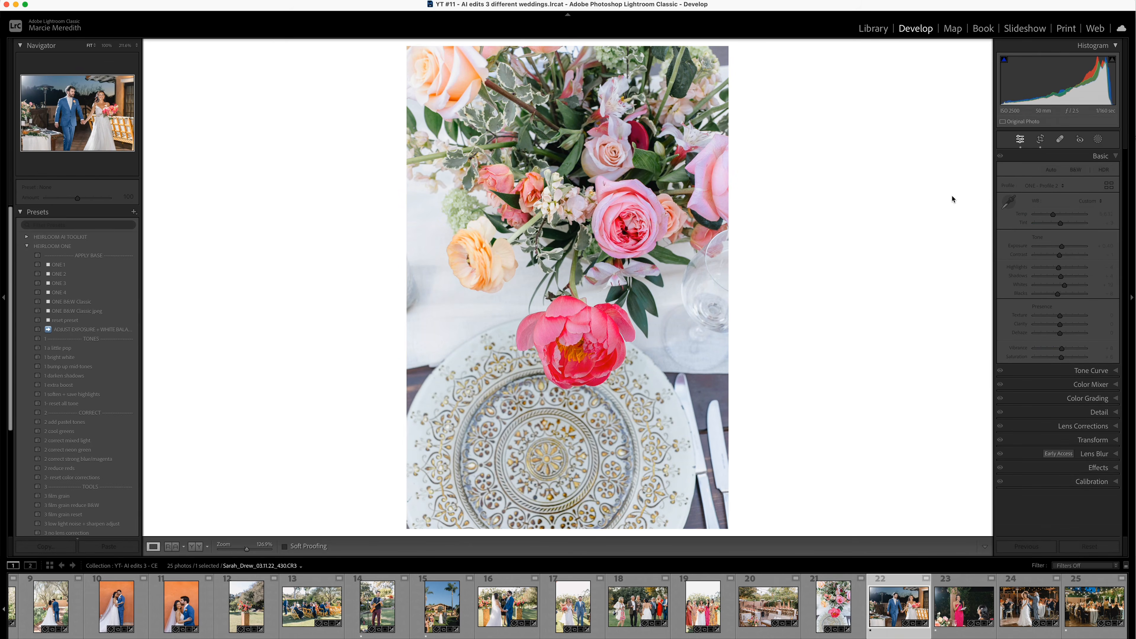
pyautogui.press('\\')
pyautogui.press('\\')
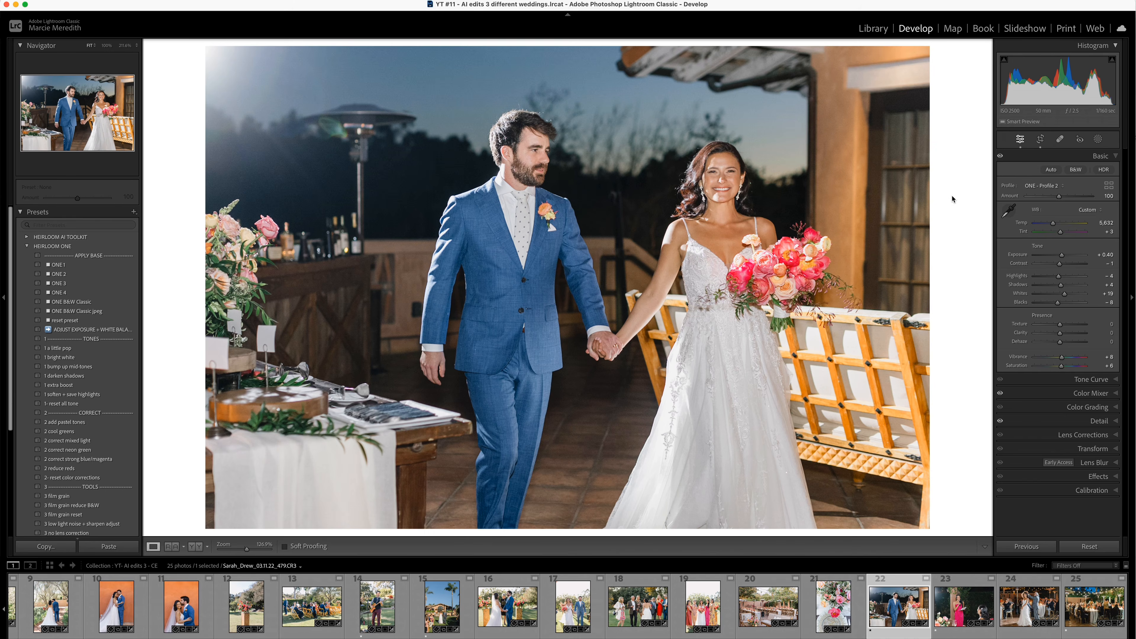
pyautogui.press('Right')
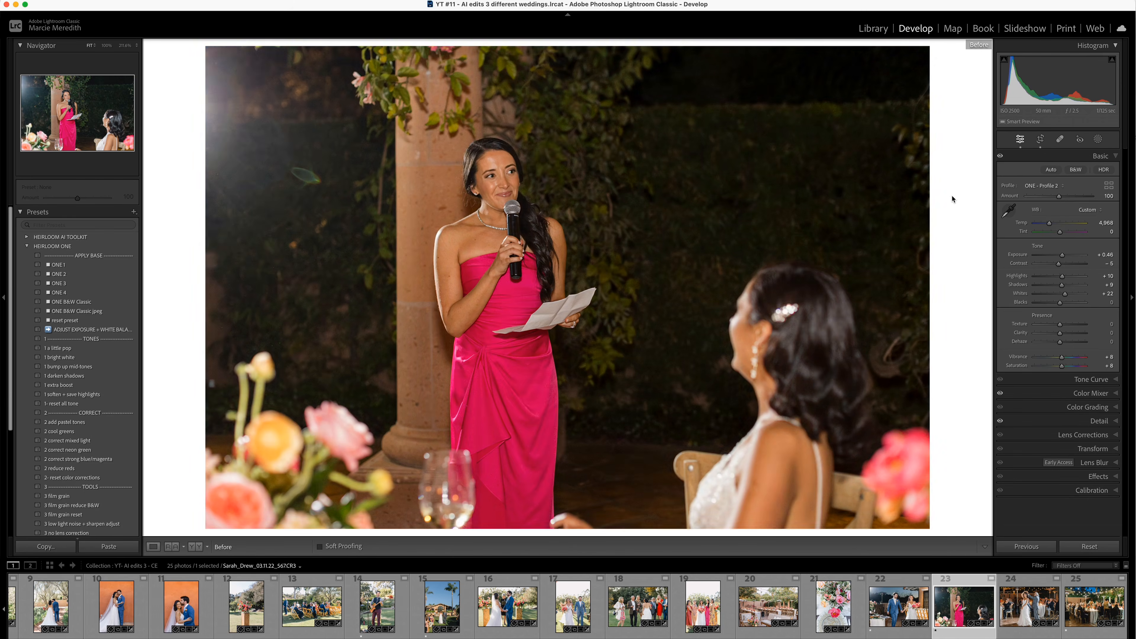
# - Compare the before and after versions of the bride's dance with the older man and the candlelit evening dinner
pyautogui.press('Right')
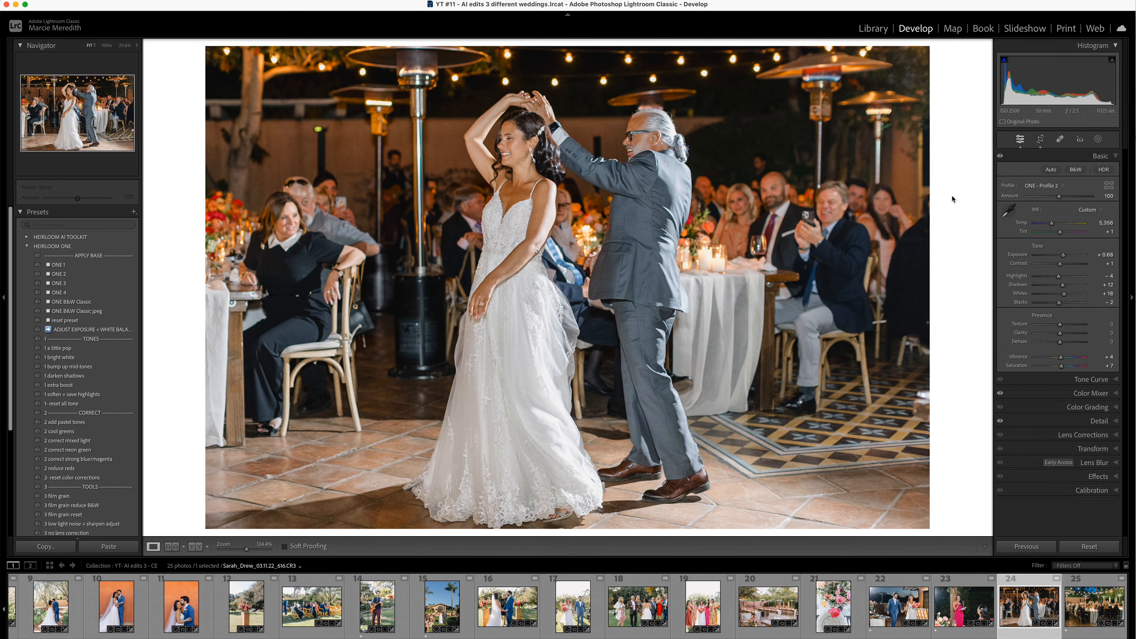
pyautogui.press('\\')
pyautogui.press('\\')
pyautogui.press('Right')
pyautogui.press('\\')
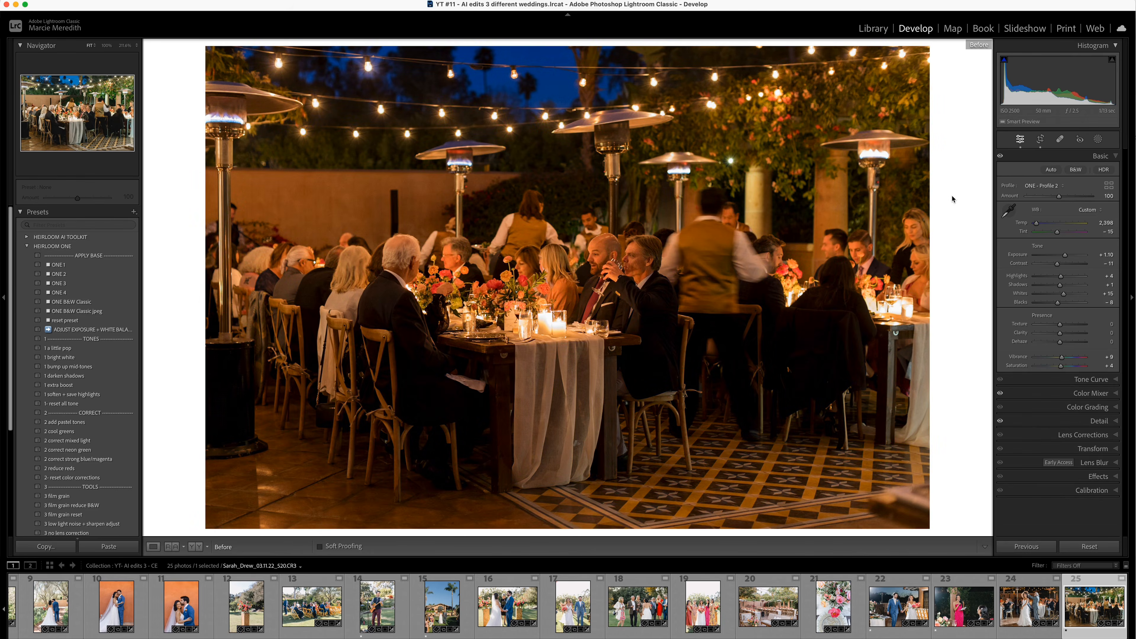
pyautogui.press('\\')
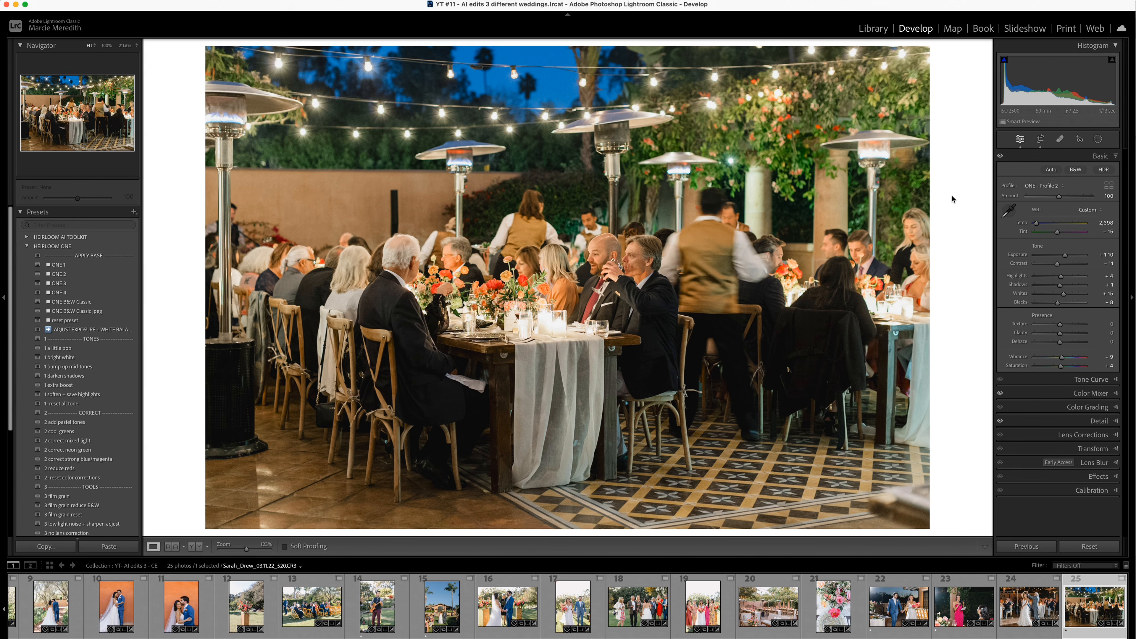
# - Show the YT - AI edit ALL collection as a thumbnail grid and look over the edited photos from all three weddings
pyautogui.press('g')
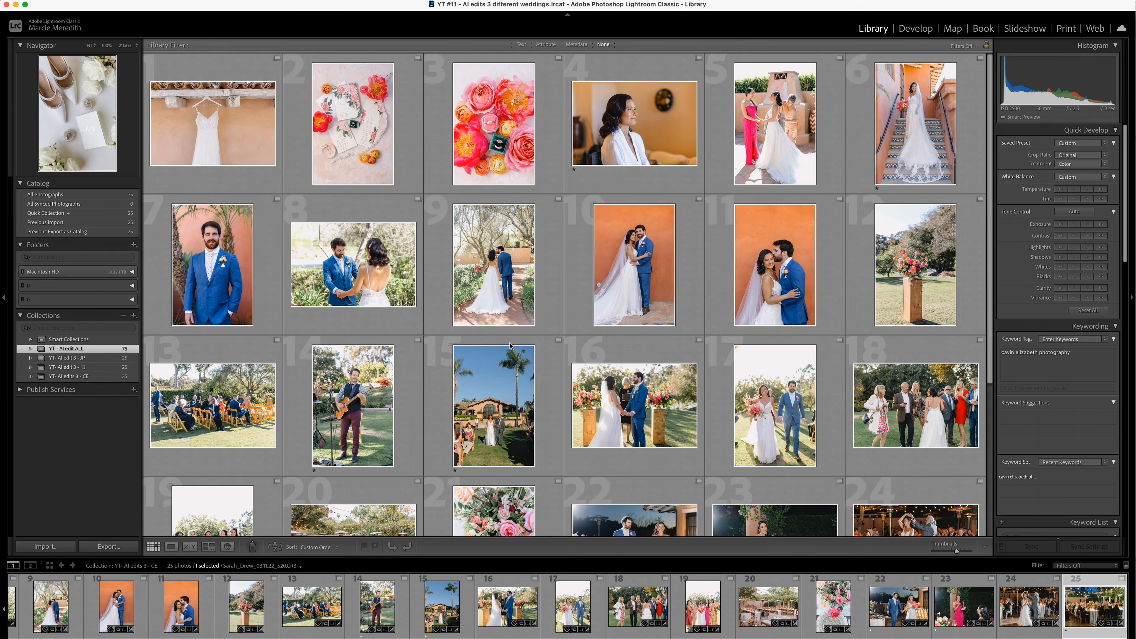
pyautogui.scroll(10, 596, 383)
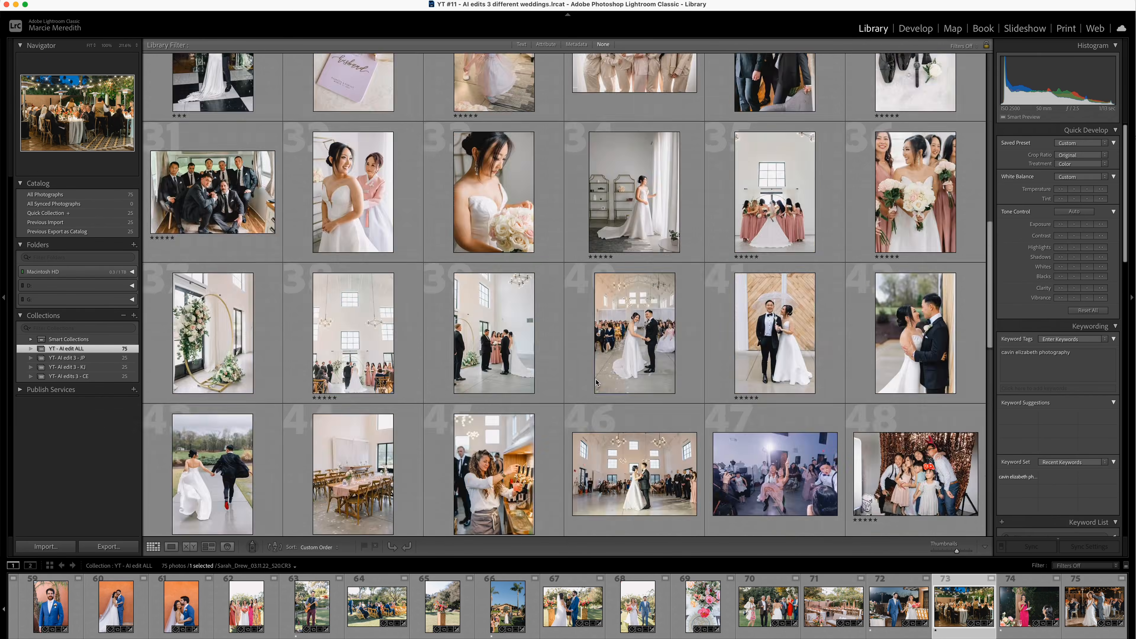
pyautogui.scroll(5, 597, 382)
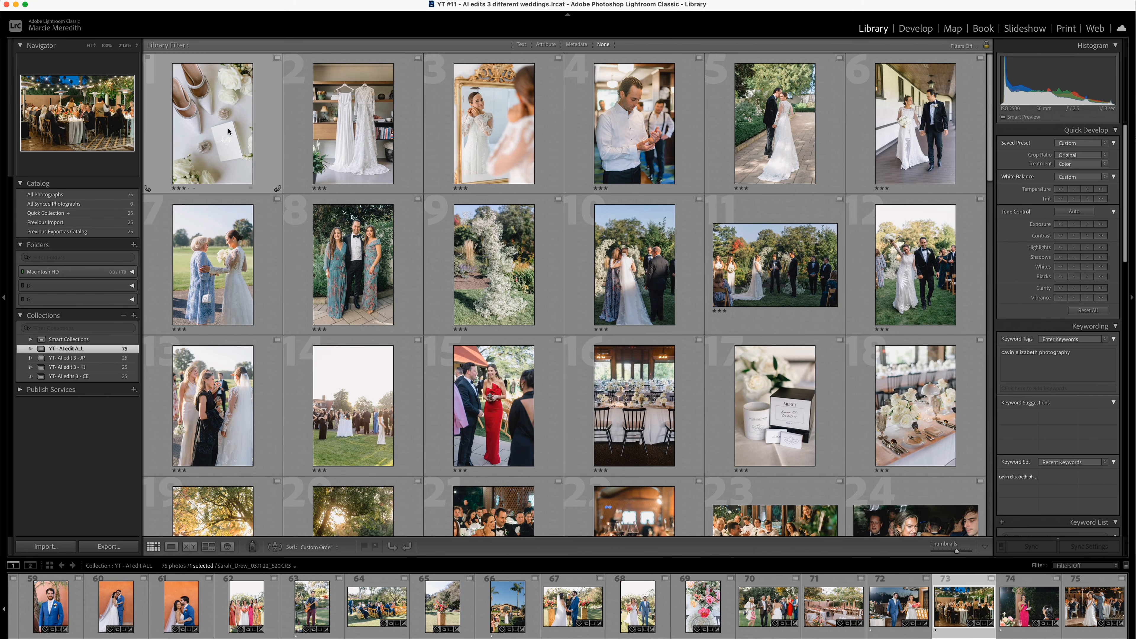
pyautogui.scroll(-3, 732, 225)
pyautogui.scroll(-10, 732, 224)
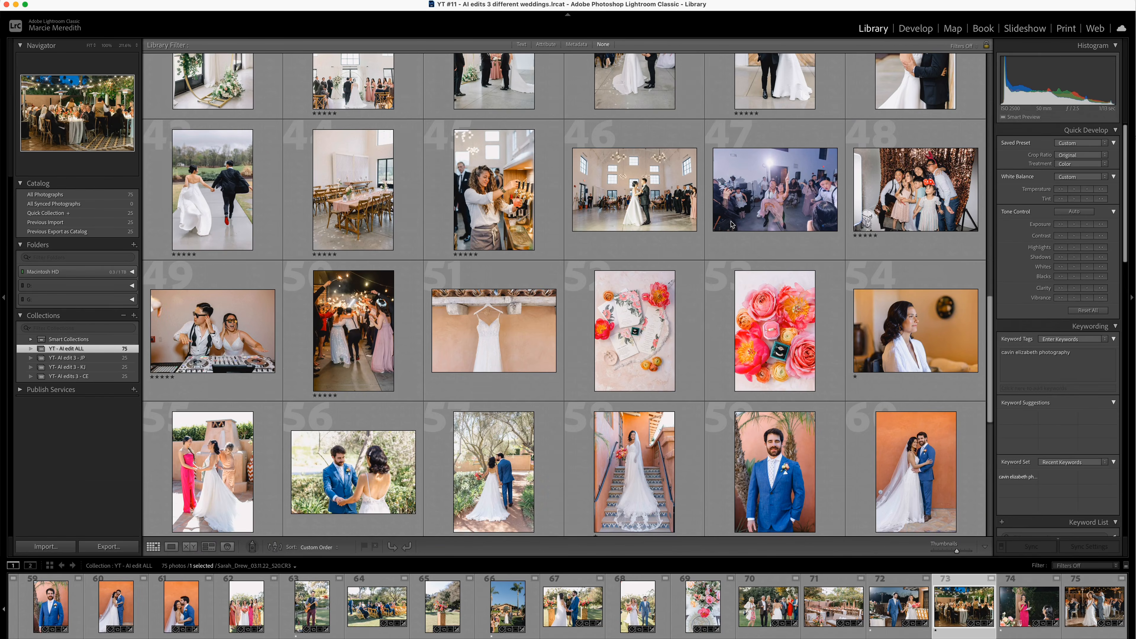
pyautogui.scroll(8, 732, 224)
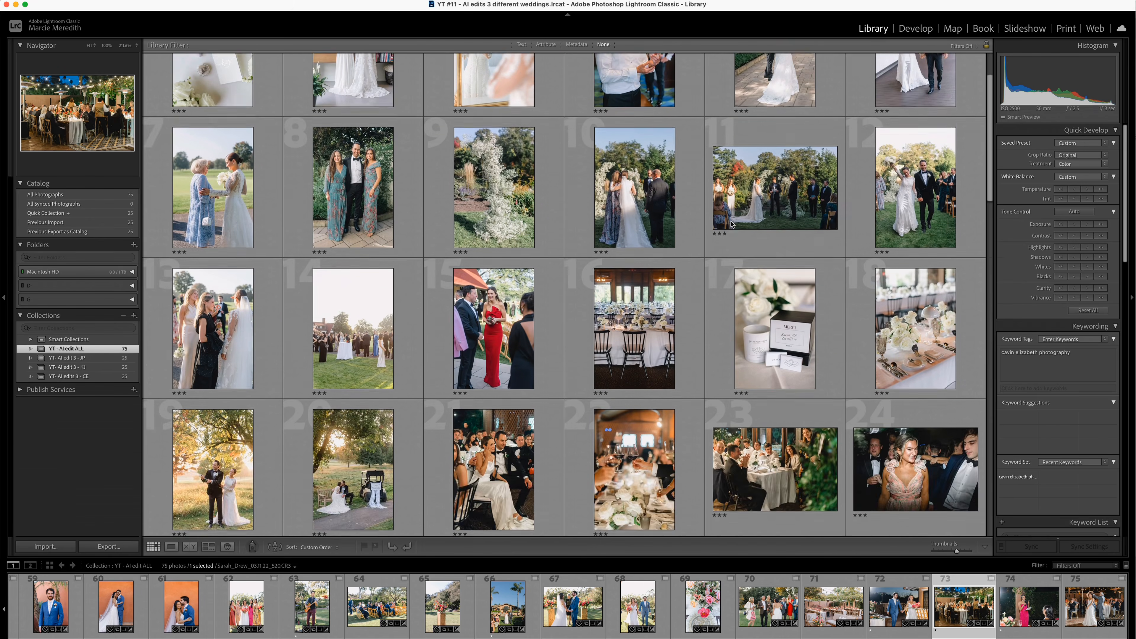
pyautogui.scroll(-1, 732, 225)
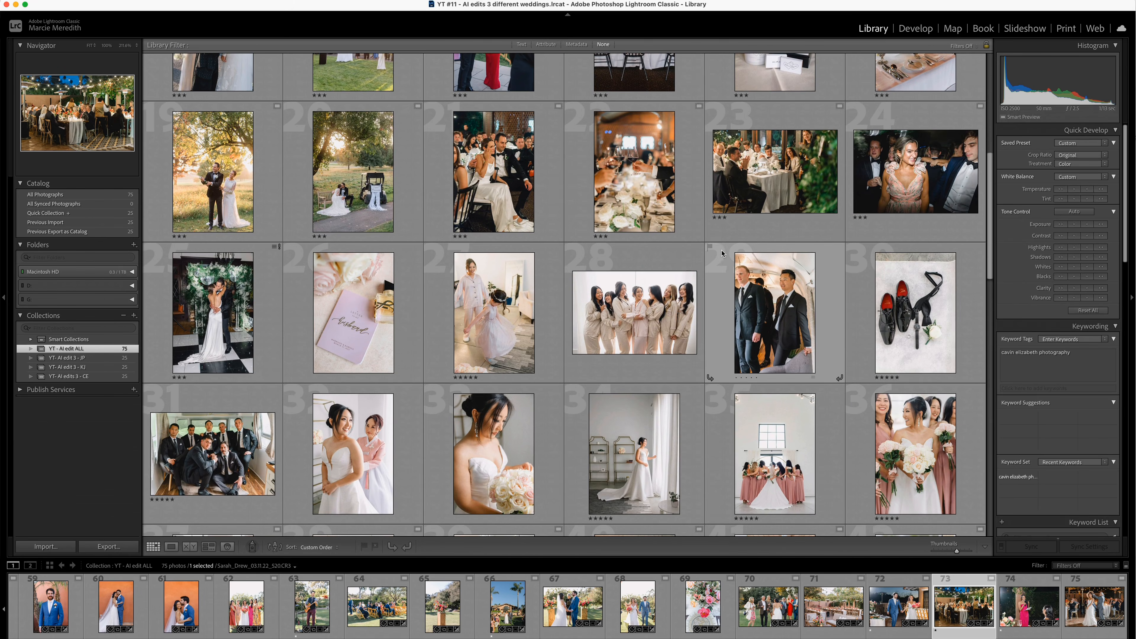
# - Look through the edited thumbnails in the YT - AI edit ALL and YT- AI edit 3 - JP collections
pyautogui.scroll(-1, 828, 314)
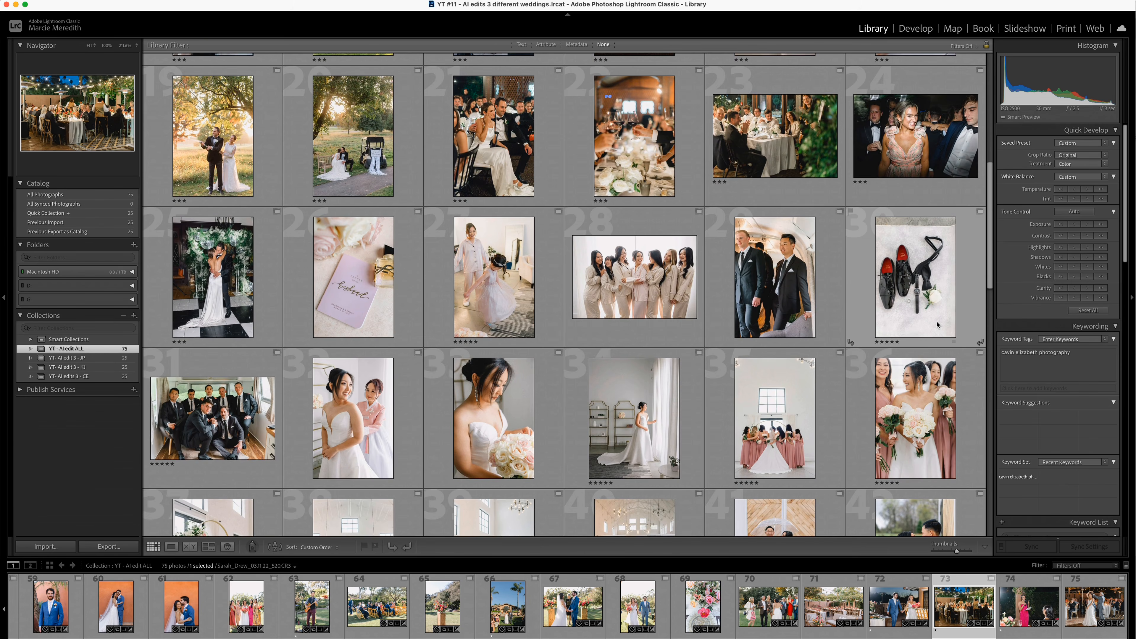
pyautogui.scroll(-15, 901, 345)
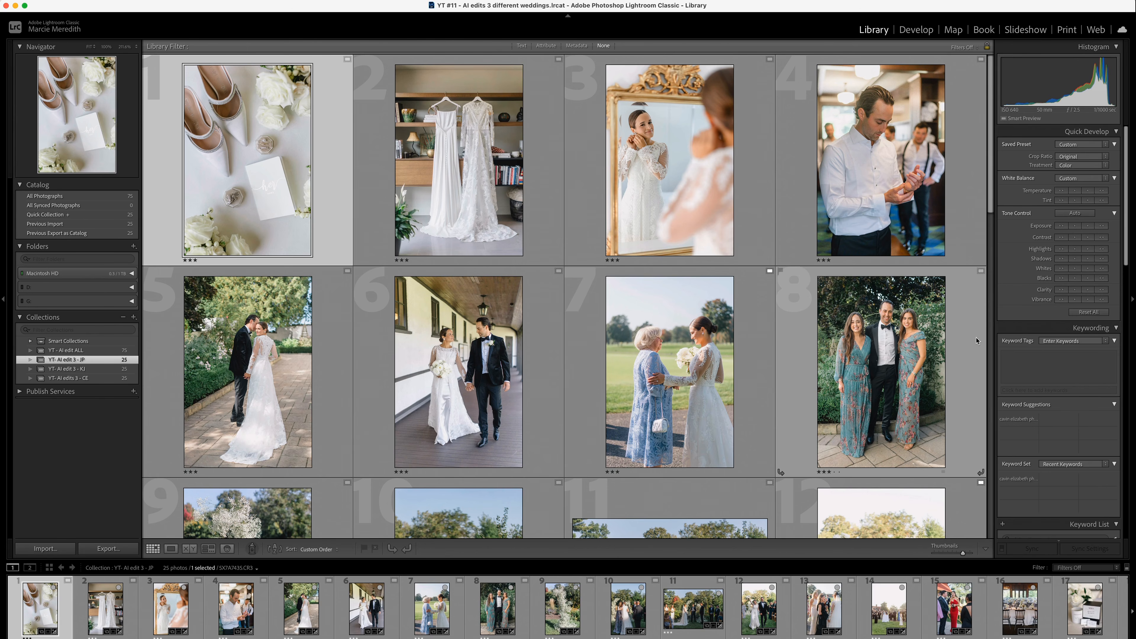
pyautogui.scroll(-5, 292, 341)
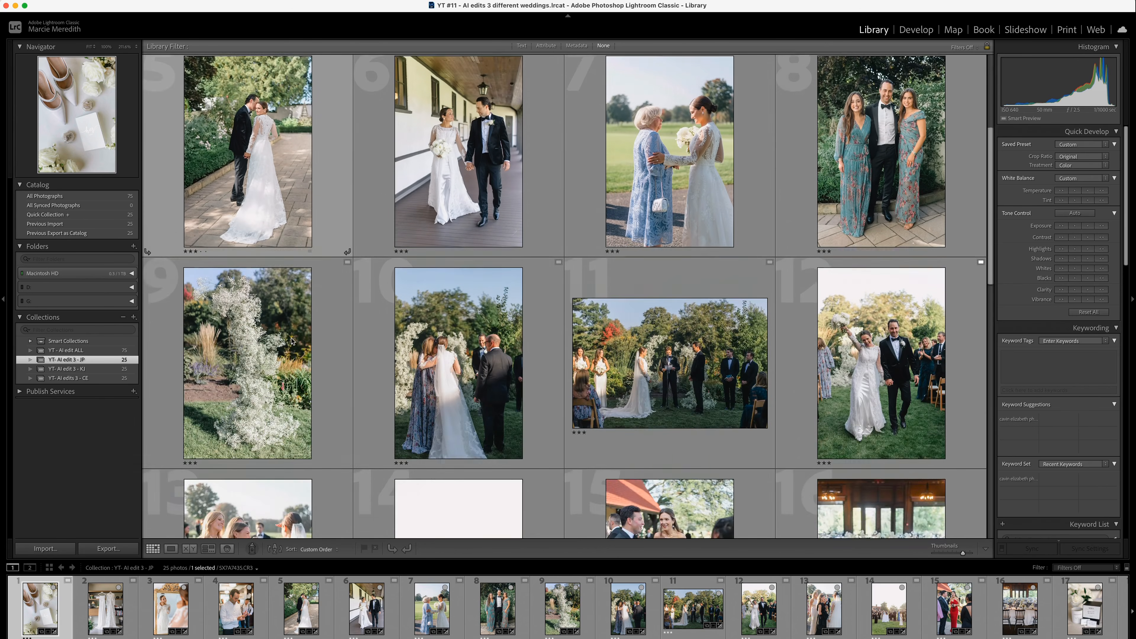
pyautogui.scroll(5, 890, 214)
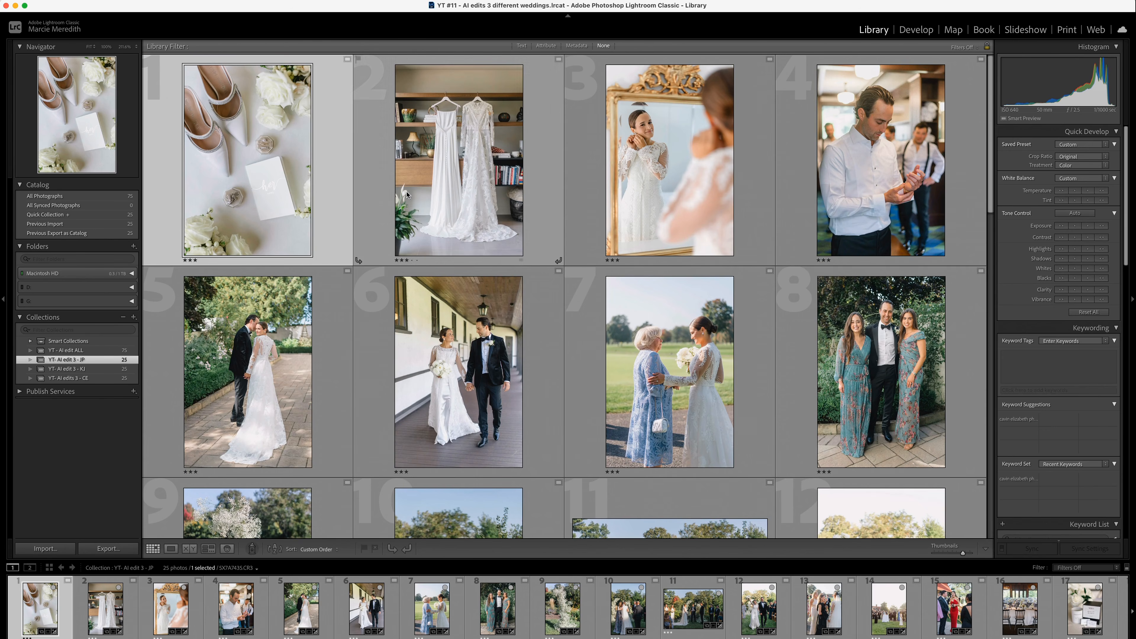
# - Try raising the exposure of photos 1, 4, 6 and 7 together by 1/3 stop, and undo it
pyautogui.keyDown('super'); pyautogui.click(463, 340); pyautogui.keyUp('super')
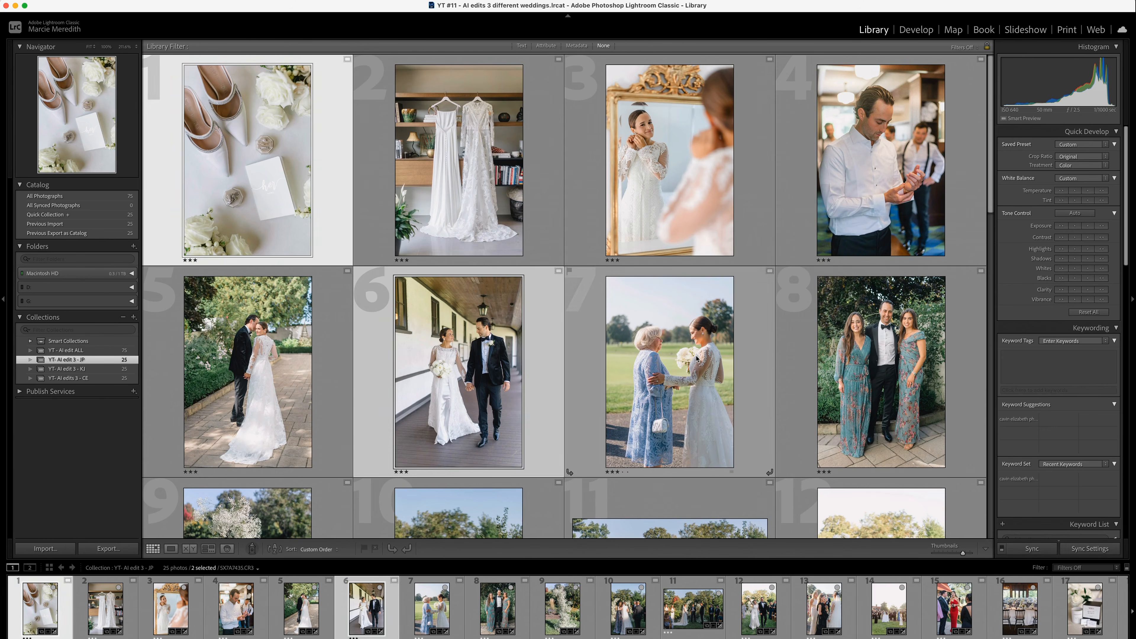
pyautogui.keyDown('super'); pyautogui.click(695, 356); pyautogui.keyUp('super')
pyautogui.keyDown('super'); pyautogui.click(812, 224); pyautogui.keyUp('super')
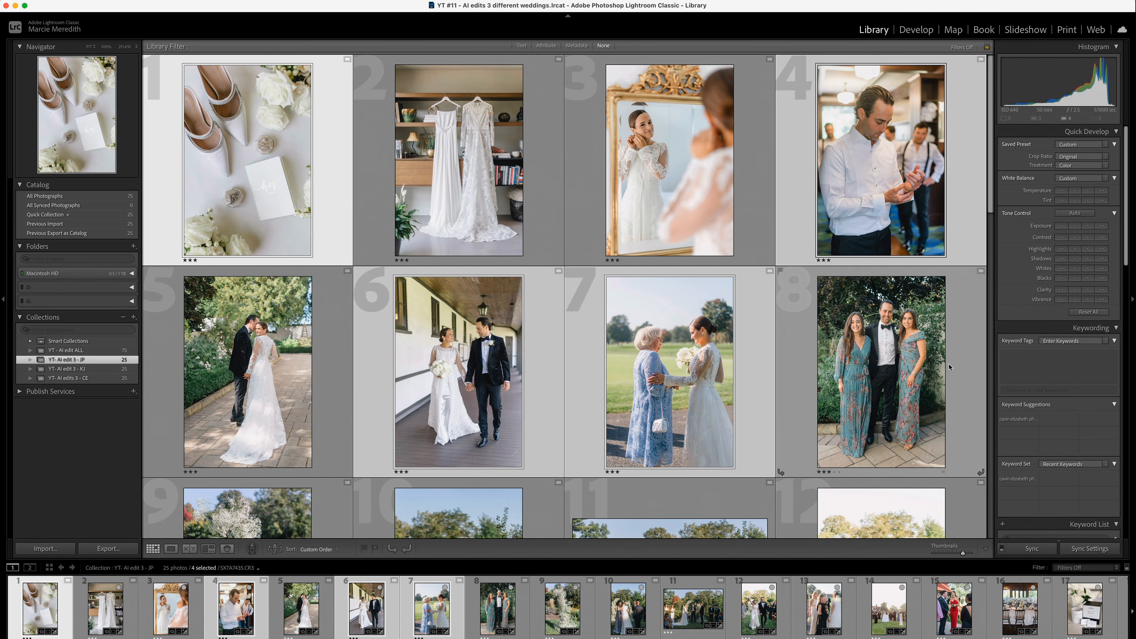
pyautogui.click(1088, 226)
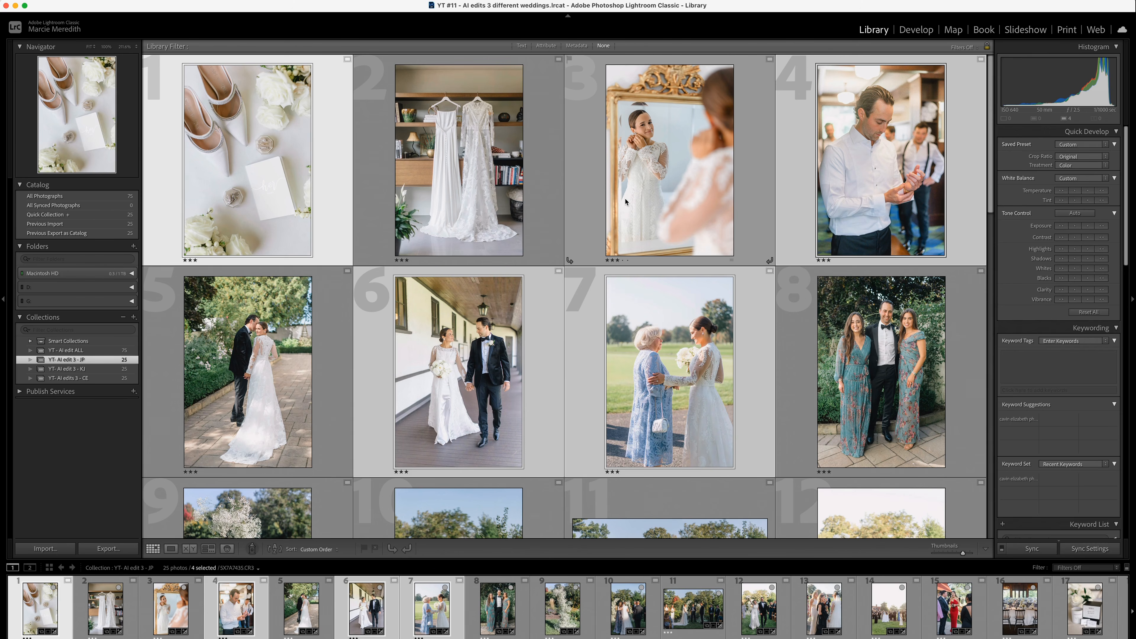
pyautogui.press('super+z')
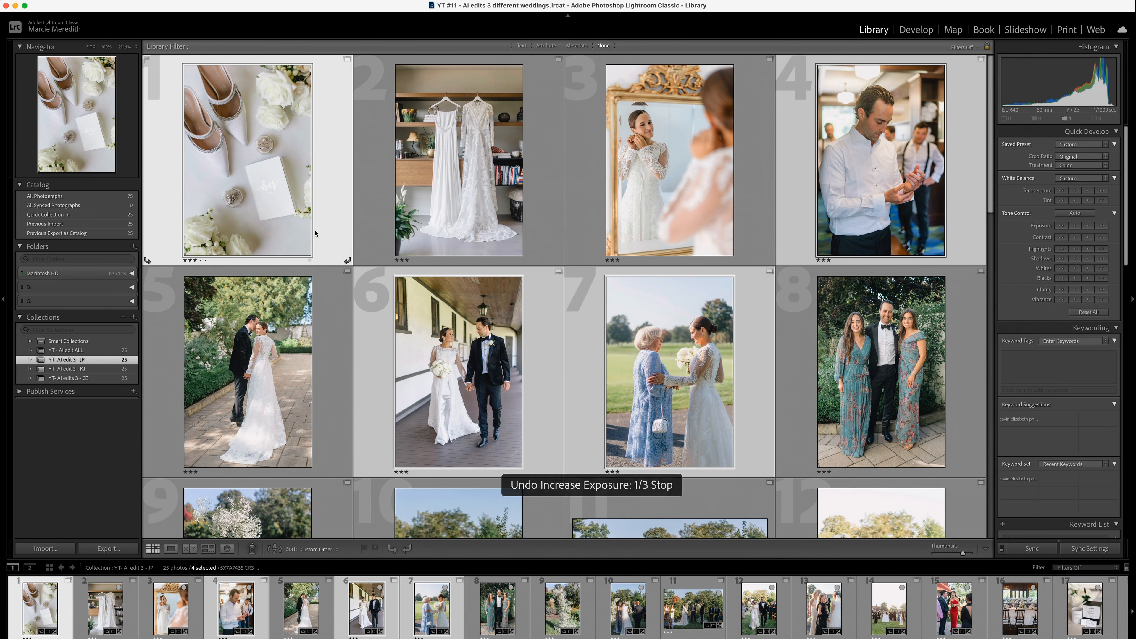
# - Adjust the white balance temperature and contrast of the wide outdoor ceremony photo with Quick Develop
pyautogui.scroll(-10, 269, 343)
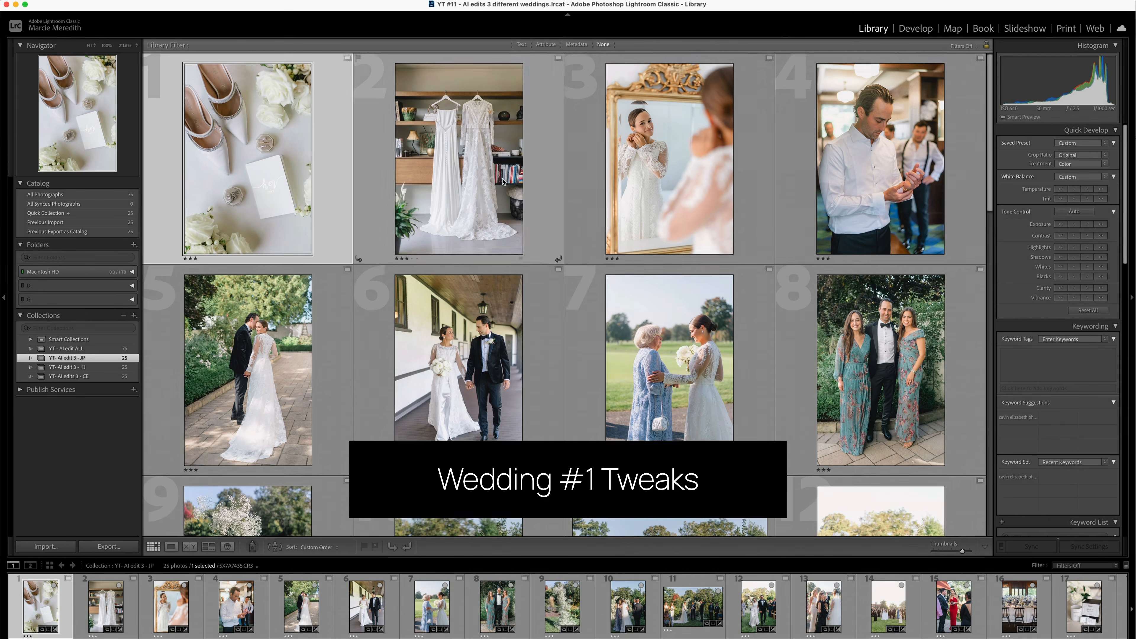
pyautogui.scroll(-3, 564, 295)
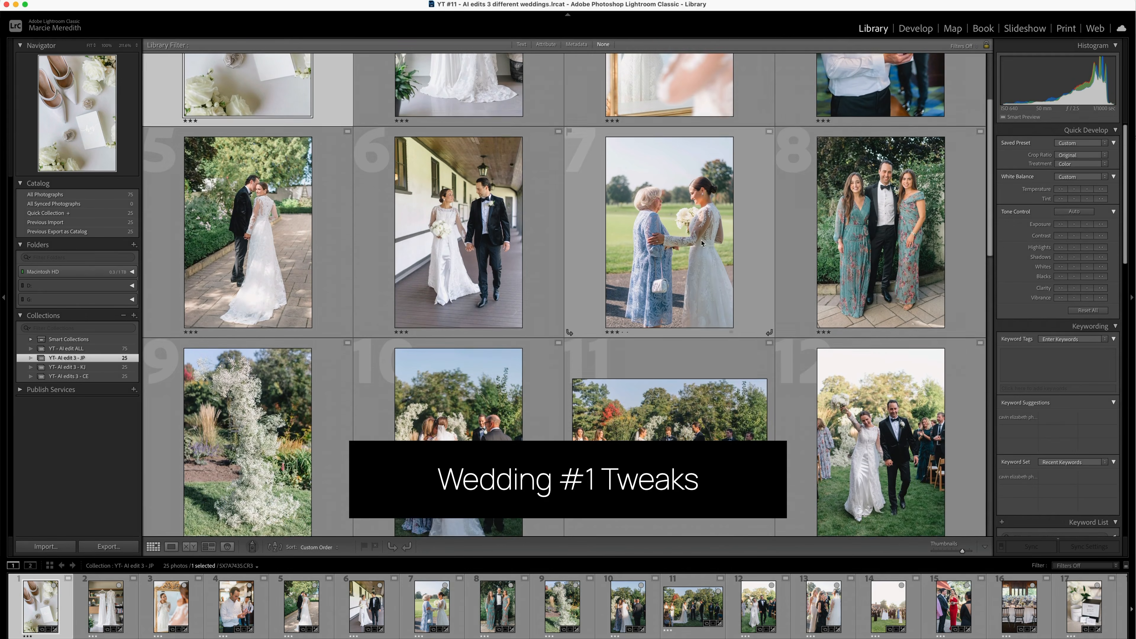
pyautogui.scroll(-3, 437, 241)
pyautogui.click(670, 291)
pyautogui.click(1075, 189)
pyautogui.click(1101, 237)
pyautogui.scroll(-2, 828, 251)
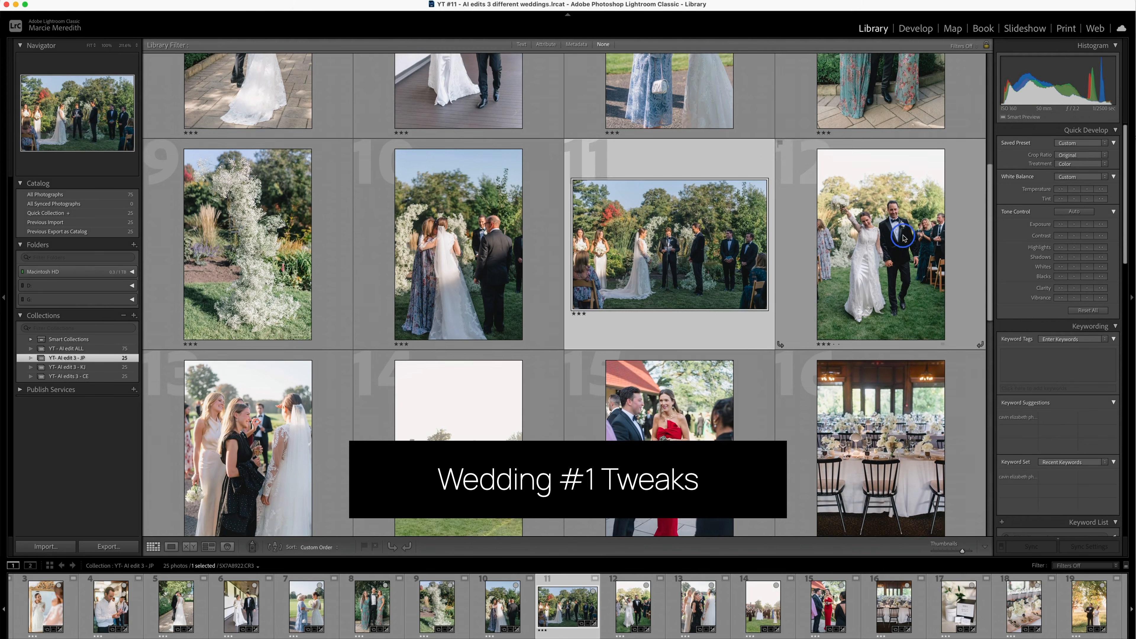
# - Fine-tune the tones of the couple's recessional photo and the lawn cocktail-hour photo with Quick Develop, including the shadows
pyautogui.click(881, 245)
pyautogui.scroll(-1, 881, 246)
pyautogui.click(1102, 256)
pyautogui.scroll(-4, 715, 239)
pyautogui.scroll(-1, 492, 286)
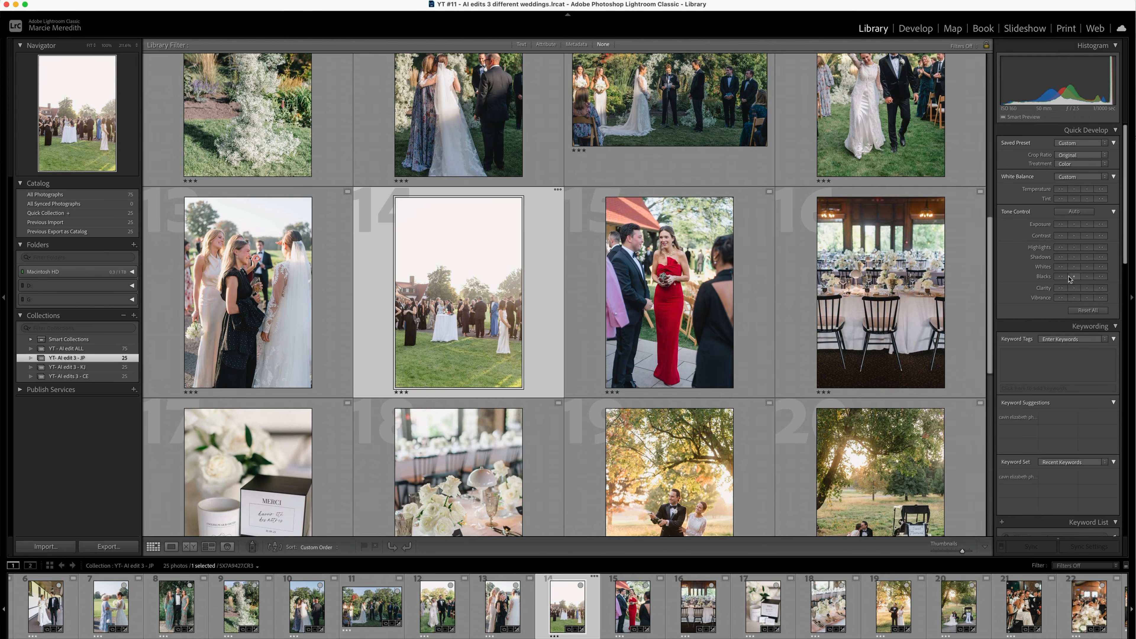
pyautogui.scroll(-1, 492, 286)
# - Fine-tune the two golden-hour couple photos and the reception photo of the woman in the pink floral dress with Quick Develop
pyautogui.click(670, 269)
pyautogui.scroll(-3, 671, 291)
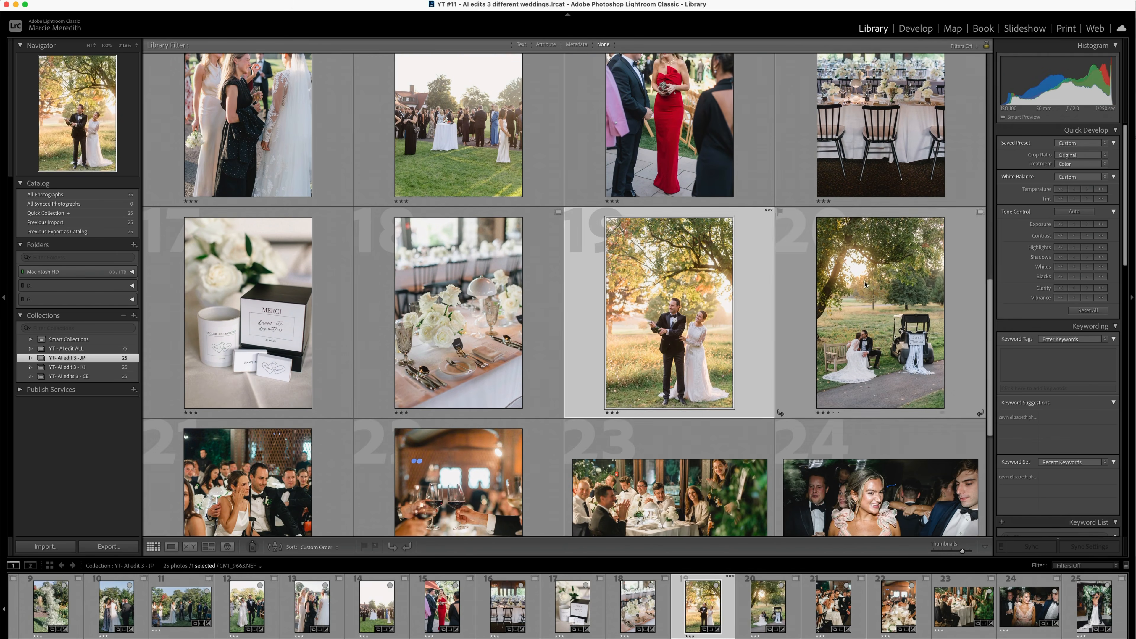
pyautogui.click(881, 313)
pyautogui.scroll(-2, 584, 294)
pyautogui.scroll(-2, 584, 294)
pyautogui.click(875, 292)
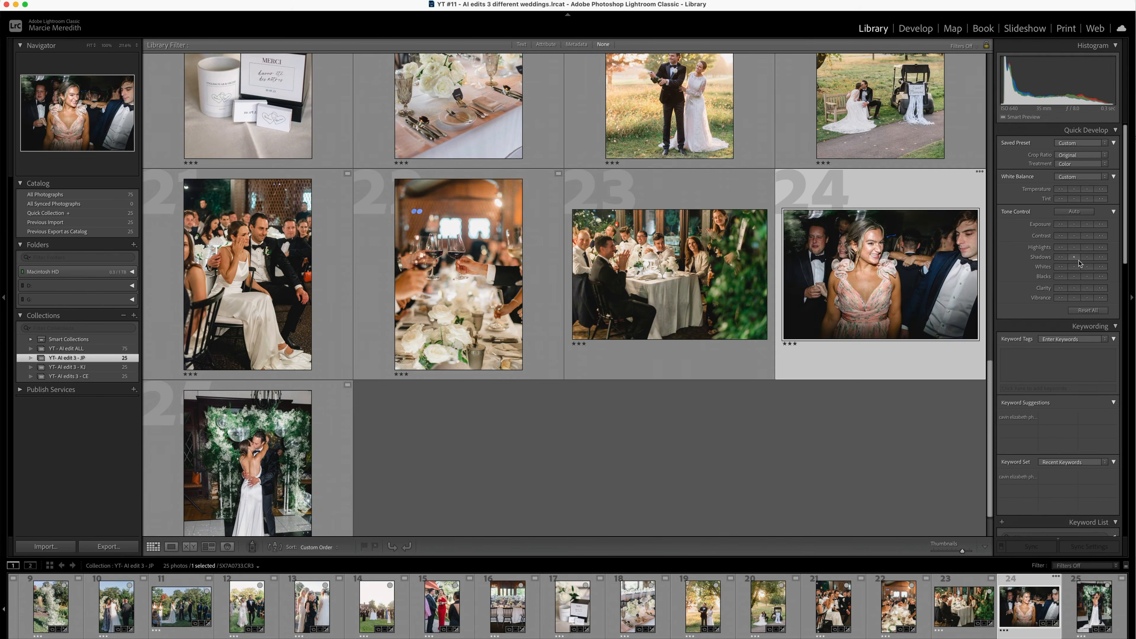
# - Open the Develop reference view with the bridal shoes and vow book photo as the reference
pyautogui.scroll(15, 341, 174)
pyautogui.click(340, 173)
pyautogui.press('d')
pyautogui.hotkey('shift', 'r')
pyautogui.moveTo(40, 607); pyautogui.dragTo(470, 472)
# - Set highlights to -5 and whites to +20 on the photo of the groom fastening his cuff
pyautogui.press('Right')
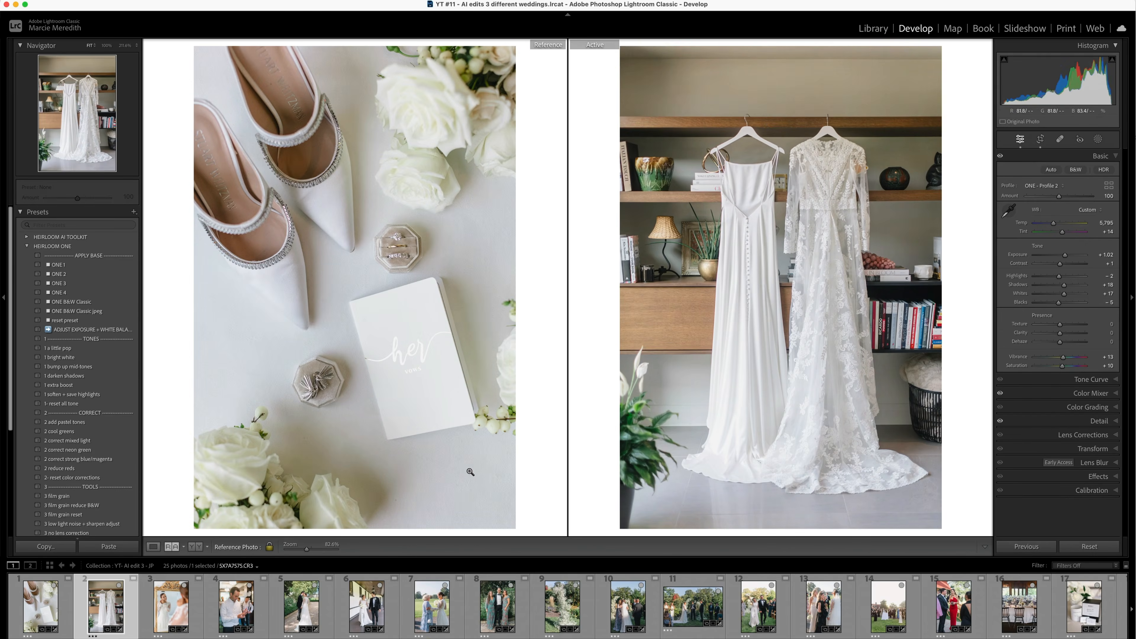
pyautogui.press('Right')
pyautogui.press('Right')
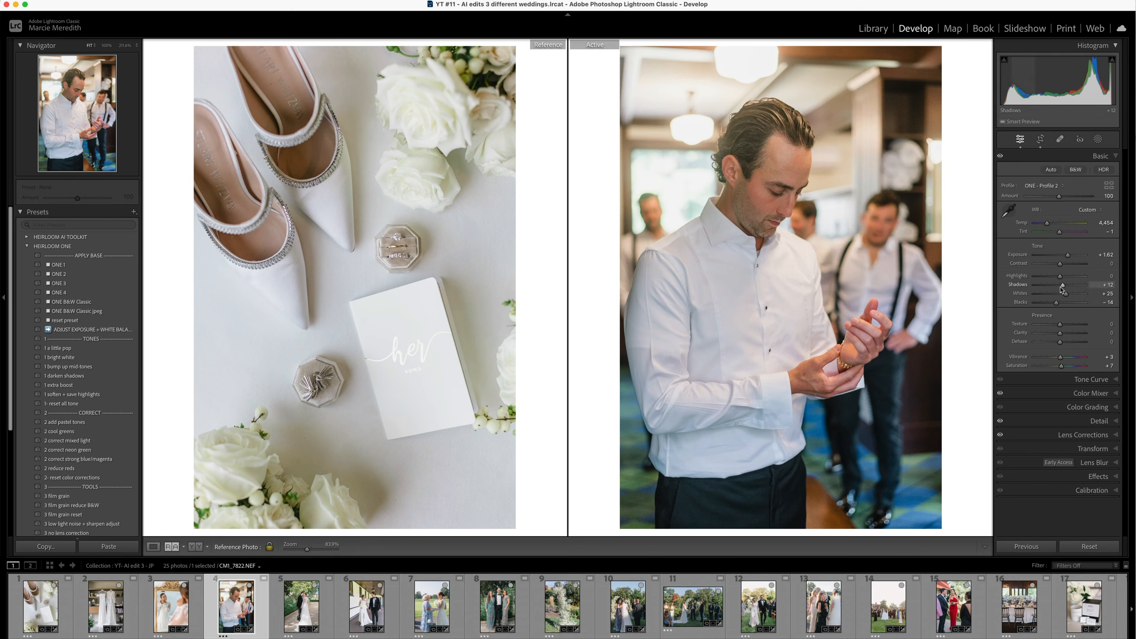
pyautogui.press('super+3')
pyautogui.press('super+1')
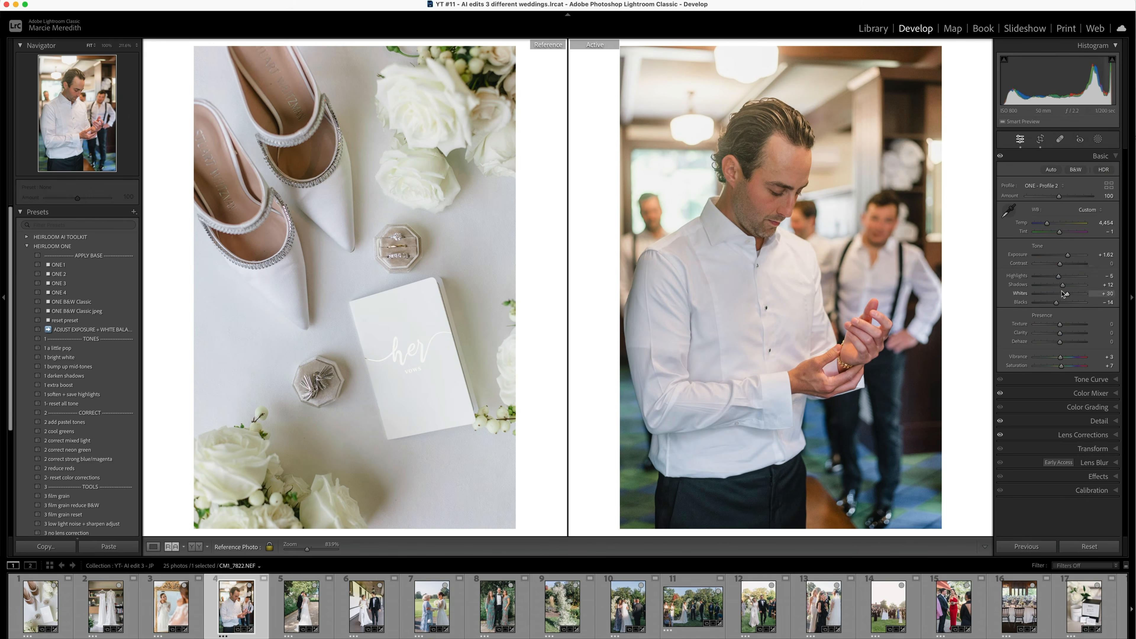
# - Set yellow saturation to -13 and temperature to 6,777 on the photo of the couple walking along the porch
pyautogui.press('Right')
pyautogui.press('d')
pyautogui.hotkey('shift', 'r')
pyautogui.press('Right')
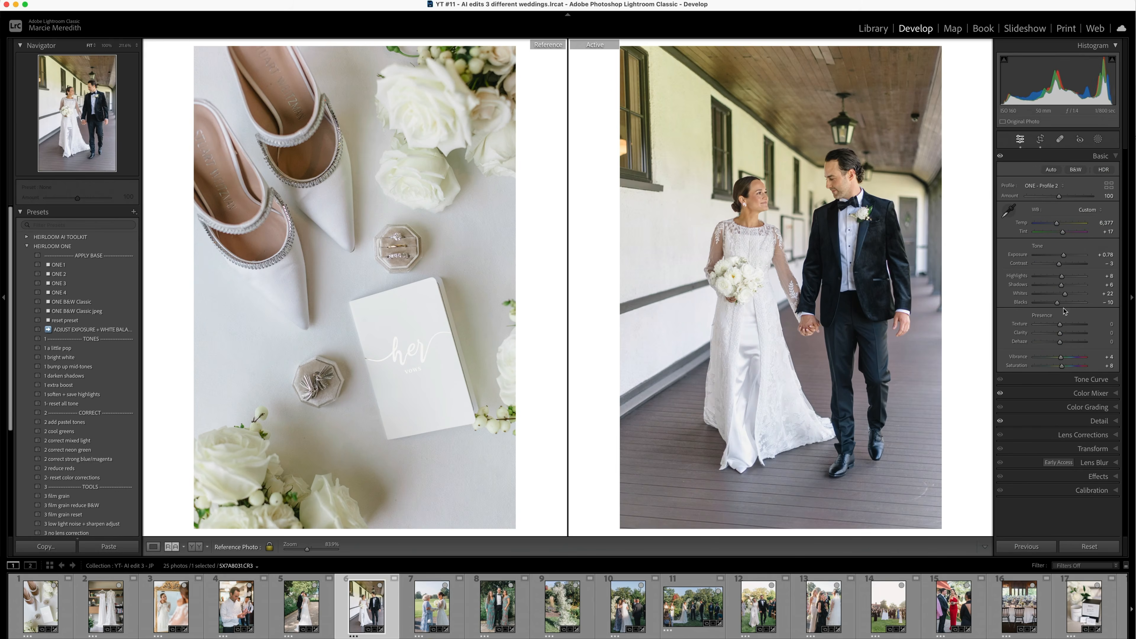
pyautogui.press('super+alt+shift+s')
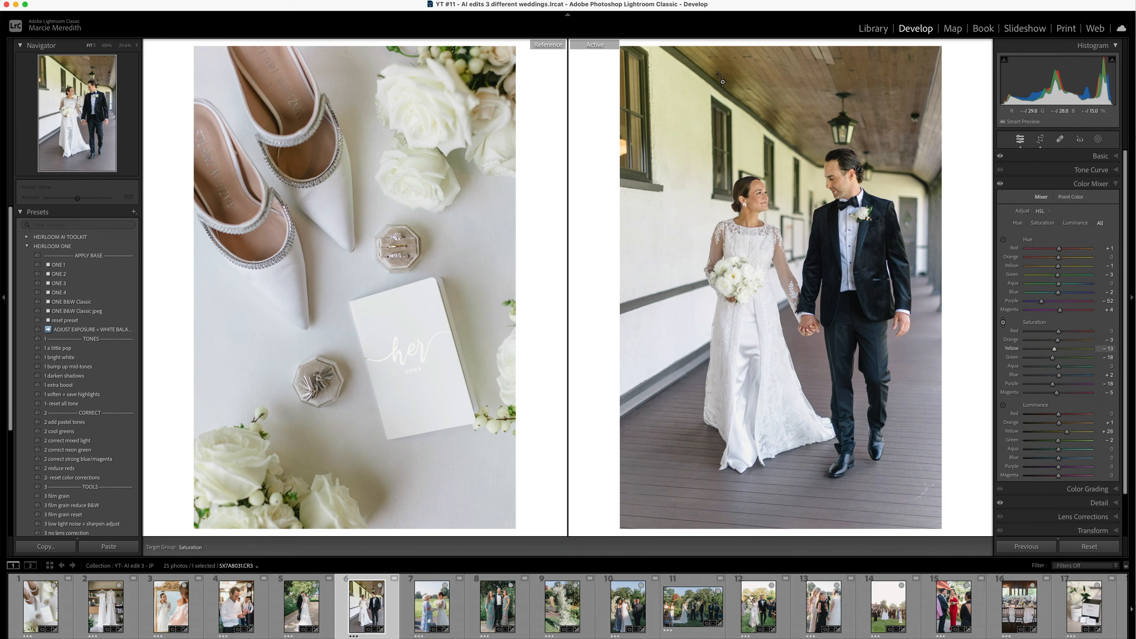
pyautogui.press('super+1')
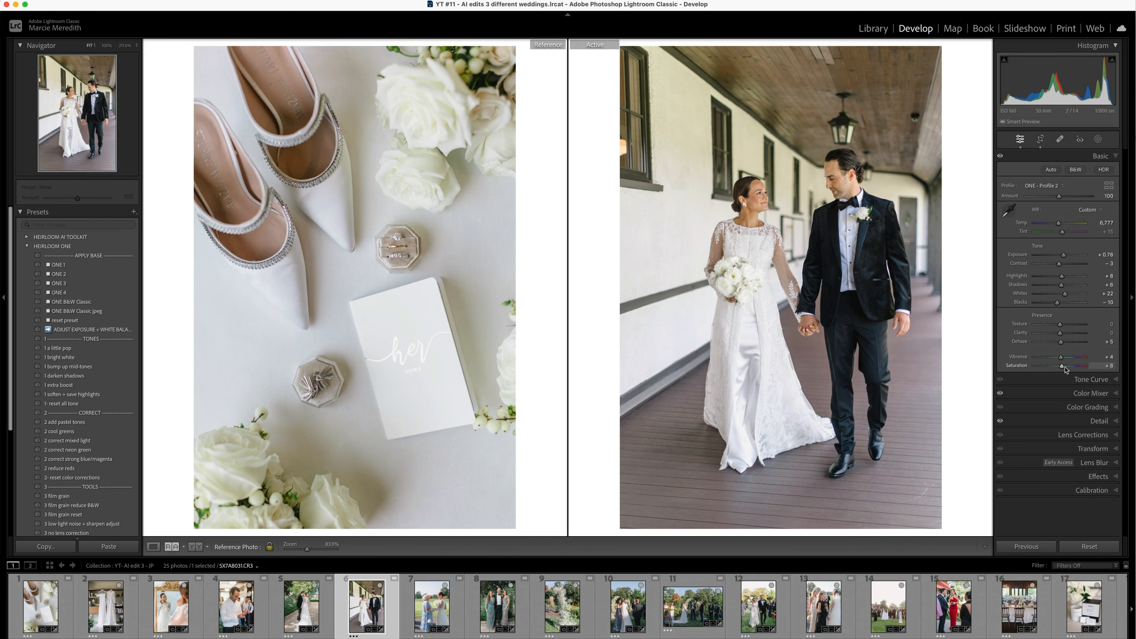
# - Straighten the couple's porch photo with Auto Upright, and bring the groom with two women in floral dresses into the reference view
pyautogui.press('Right')
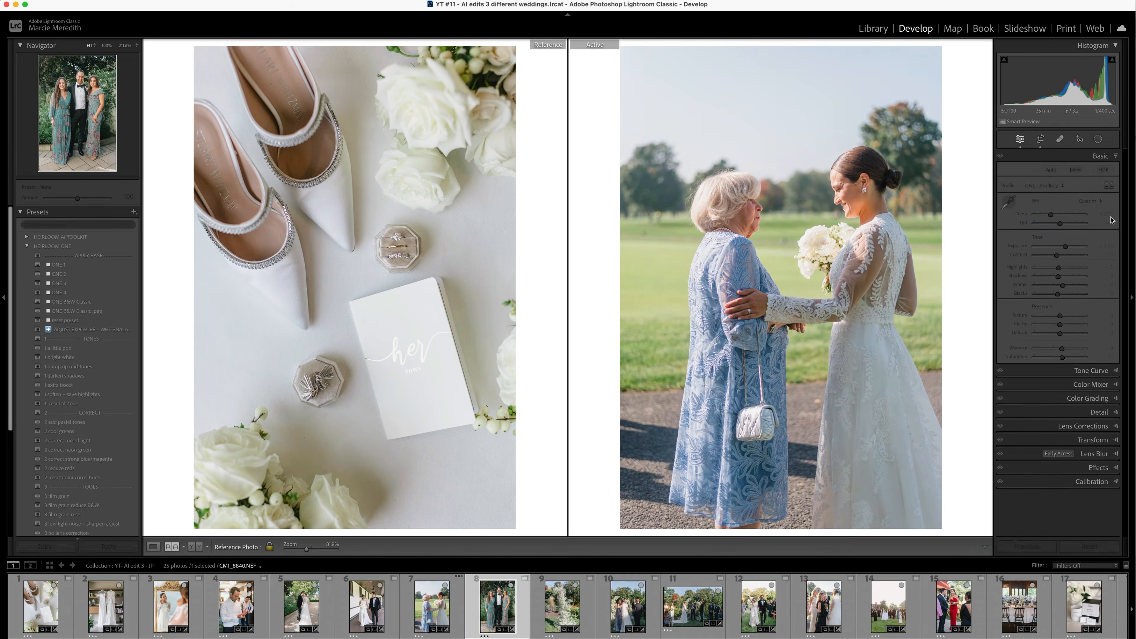
pyautogui.press('r')
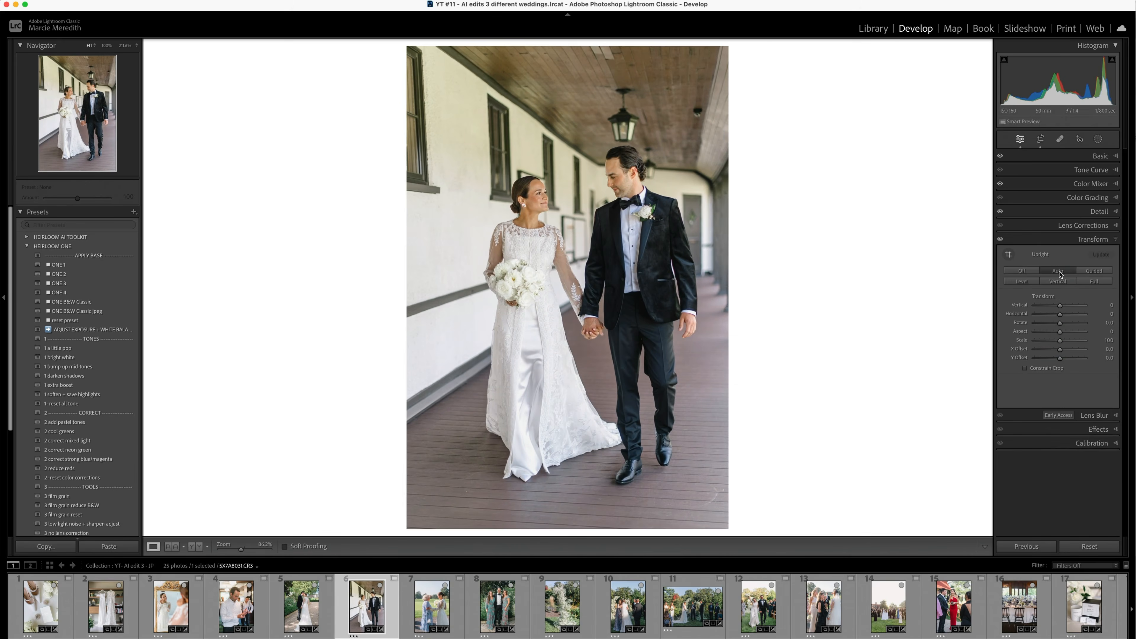
pyautogui.press('Right')
pyautogui.press('Right')
pyautogui.hotkey('shift', 'r')
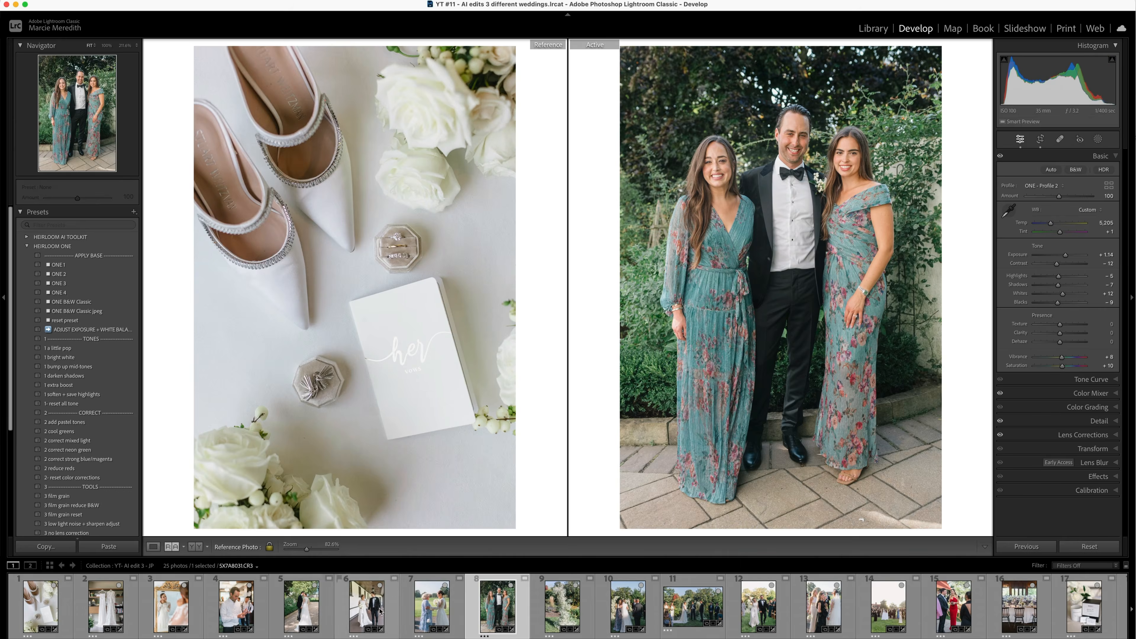
# - Set whites to +11 on the baby's-breath arrangement, with the garden-path couple as reference, and check the bride's hug photo's crop
pyautogui.press('Right')
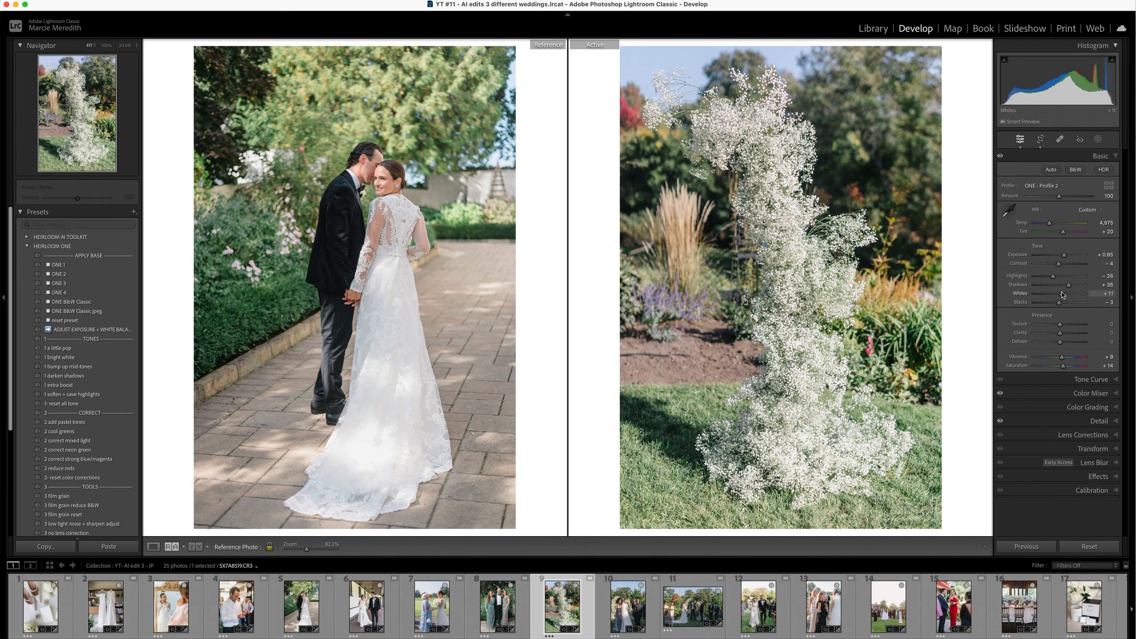
pyautogui.press('Right')
pyautogui.press('r')
pyautogui.hotkey('shift', 'r')
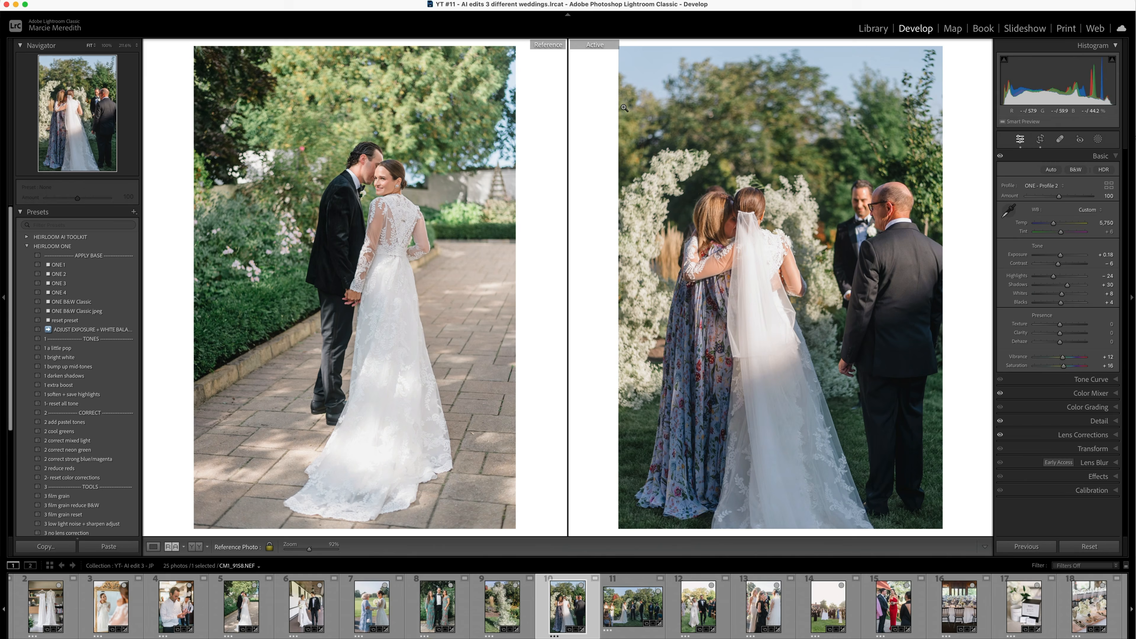
# - Add a linear gradient mask over the lower part of the bride's hug photo and fine-tune its tone sliders
pyautogui.click(1099, 139)
pyautogui.click(1033, 238)
pyautogui.moveTo(1062, 319); pyautogui.dragTo(1065, 319)
pyautogui.moveTo(1062, 348); pyautogui.dragTo(1065, 348)
pyautogui.moveTo(765, 425); pyautogui.dragTo(779, 358)
pyautogui.moveTo(1062, 402); pyautogui.dragTo(1063, 403)
pyautogui.moveTo(1062, 370); pyautogui.dragTo(1060, 370)
pyautogui.moveTo(762, 405); pyautogui.dragTo(765, 414)
# - Mask the bride's veil as an object, lower its highlights to -12, and add a subtracting brush to the mask
pyautogui.click(1009, 168)
pyautogui.click(1029, 228)
pyautogui.moveTo(753, 227); pyautogui.dragTo(752, 344)
pyautogui.moveTo(1062, 371); pyautogui.dragTo(1059, 374)
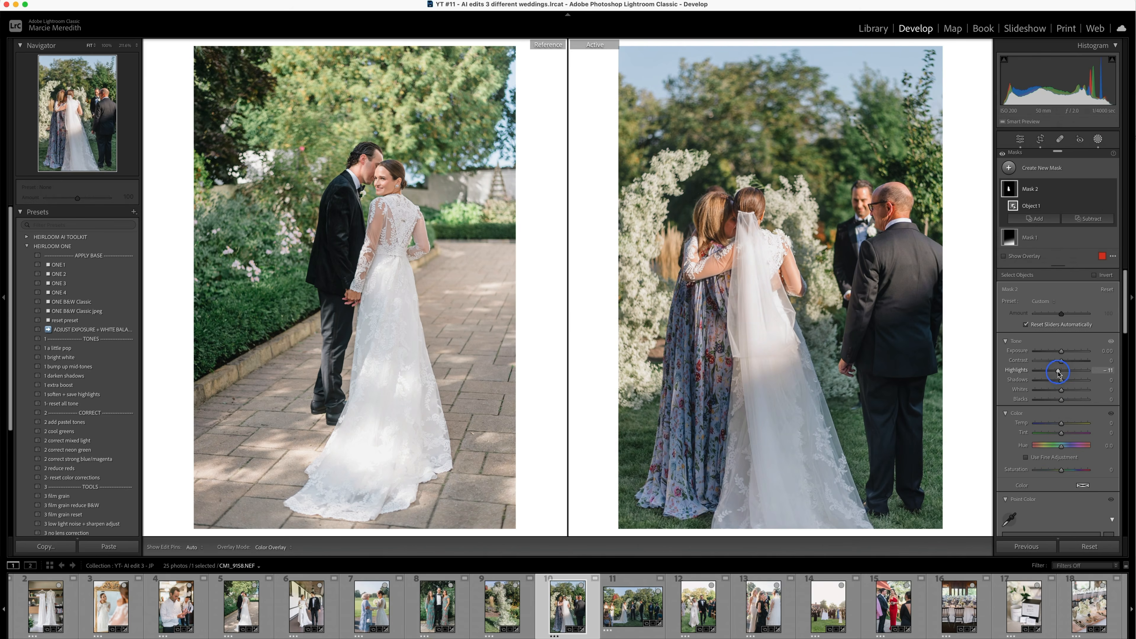
pyautogui.click(1089, 219)
pyautogui.click(1083, 283)
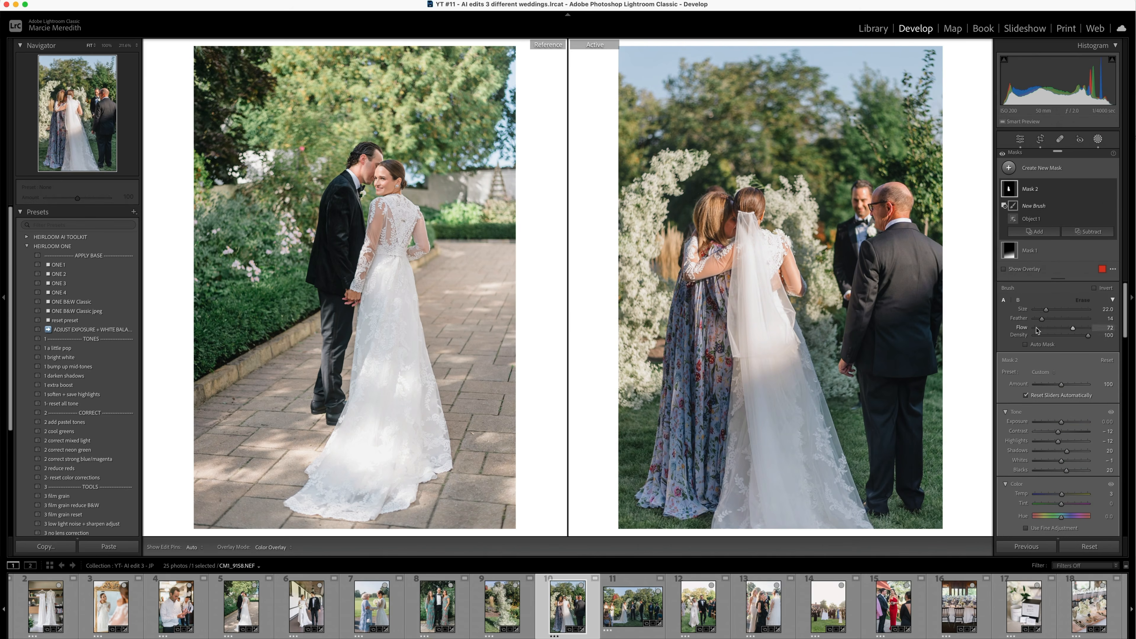
# - Zoom in and retouch the edge of the hug photo beside the man in the dark suit with the healing tool
pyautogui.press('q')
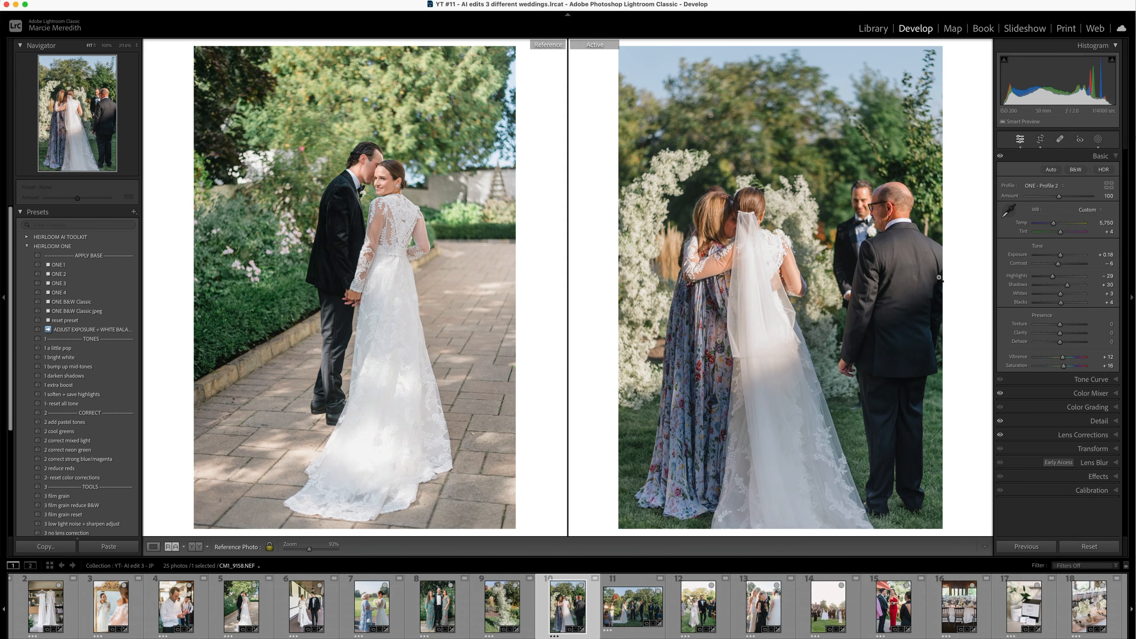
pyautogui.press('z')
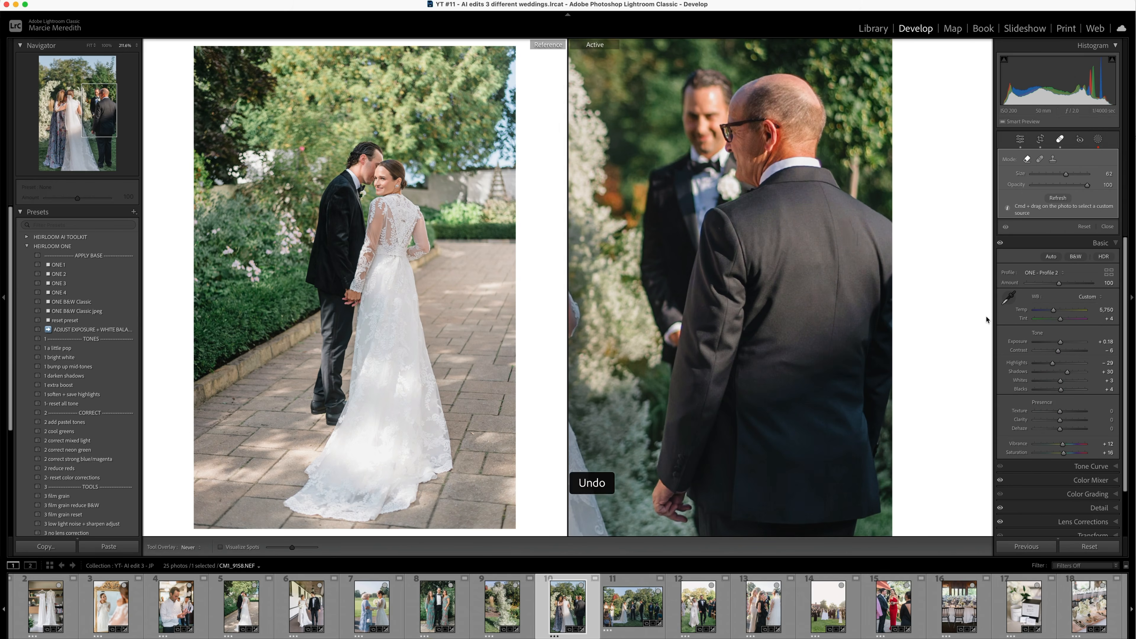
pyautogui.hotkey('shift', 'q')
# - Set the ceremony photo's temperature to 5,070, exposure +0.20, highlights -58, shadows +48 and whites +22, with the hug photo as reference
pyautogui.press('Right')
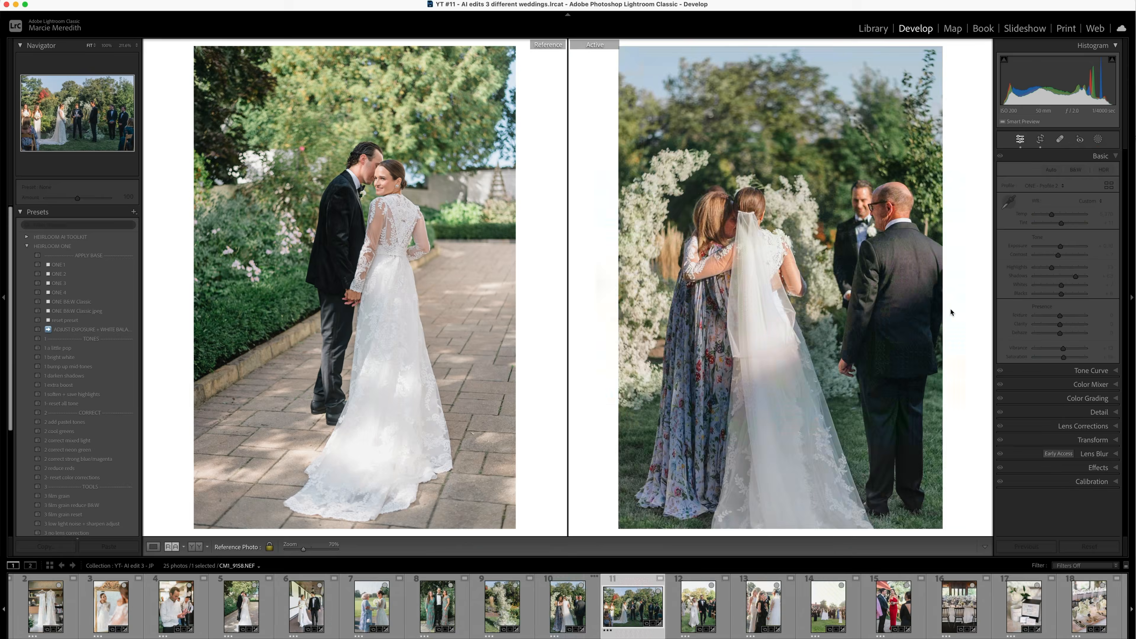
pyautogui.press('d')
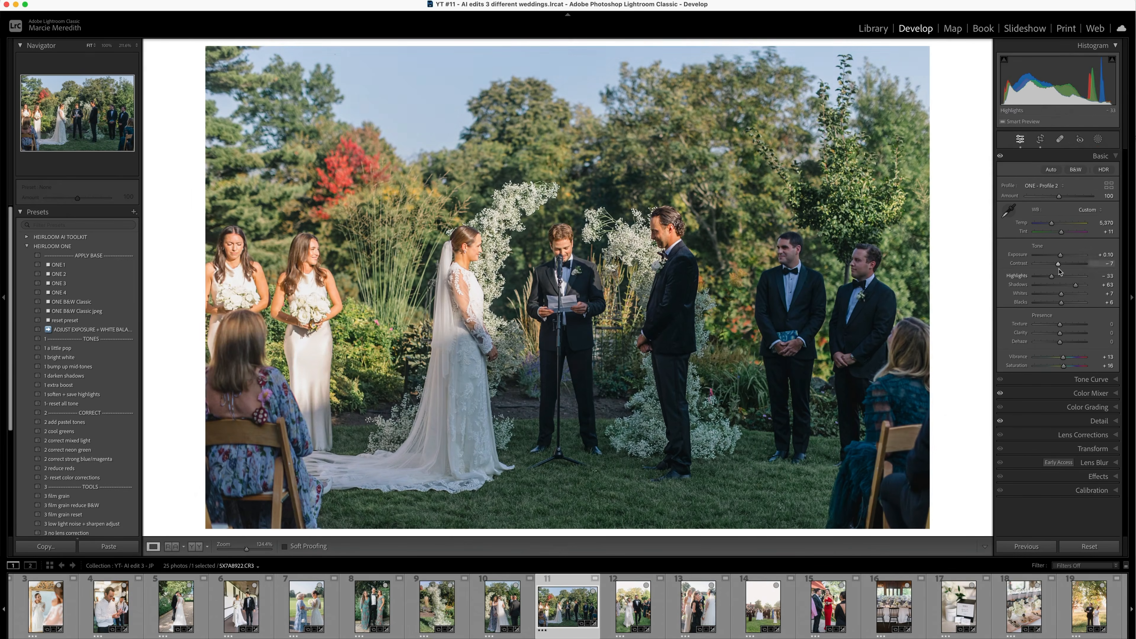
pyautogui.hotkey('shift', 'r')
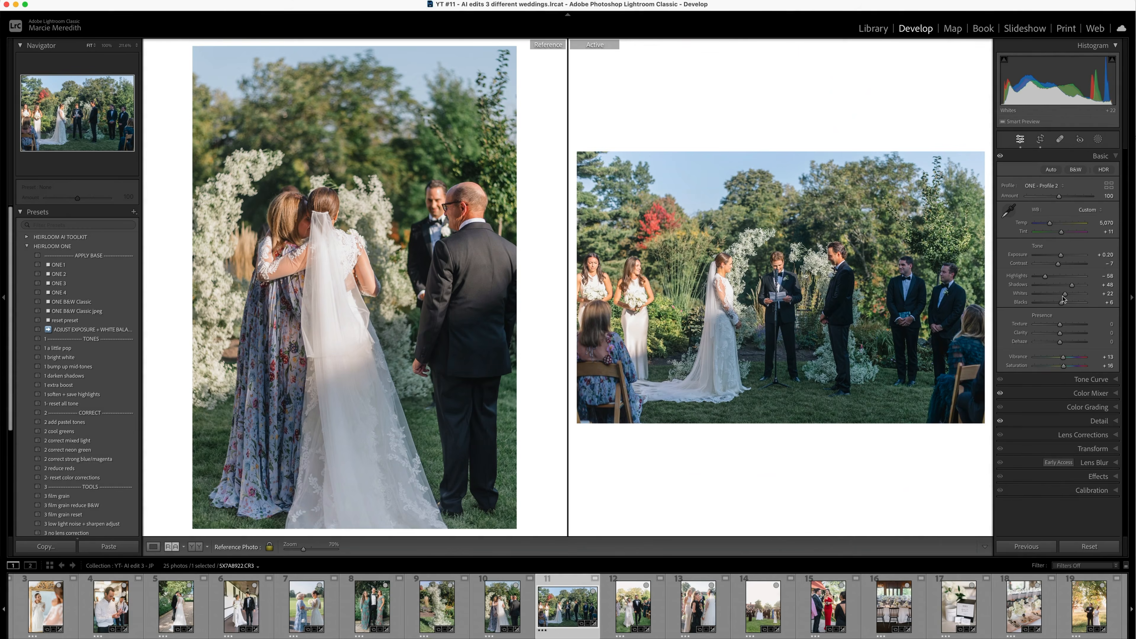
# - Add a diagonal linear gradient from the ceremony photo's lower-right corner with brighter exposure, whites at 18 and a warmer temperature
pyautogui.press('m')
pyautogui.moveTo(1064, 392); pyautogui.dragTo(1067, 392)
pyautogui.moveTo(944, 523)
pyautogui.mouseDown()
pyautogui.moveTo(542, 24)
pyautogui.moveTo(492, 9)
pyautogui.mouseUp()
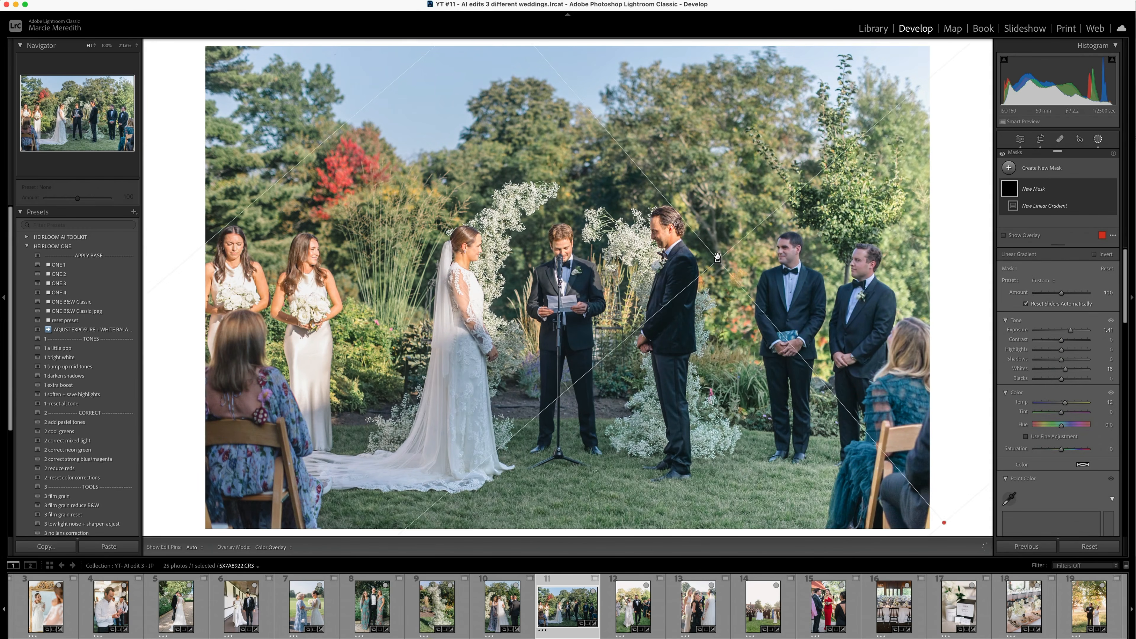
pyautogui.moveTo(1071, 330); pyautogui.dragTo(1069, 331)
pyautogui.moveTo(1101, 402); pyautogui.dragTo(1099, 402)
# - Sample a pale blue on a groomsman as the gradient's point color, set its saturation shift to -37 and raise its luminance
pyautogui.scroll(-4, 1083, 382)
pyautogui.click(1010, 406)
pyautogui.click(793, 284)
pyautogui.scroll(-3, 1052, 528)
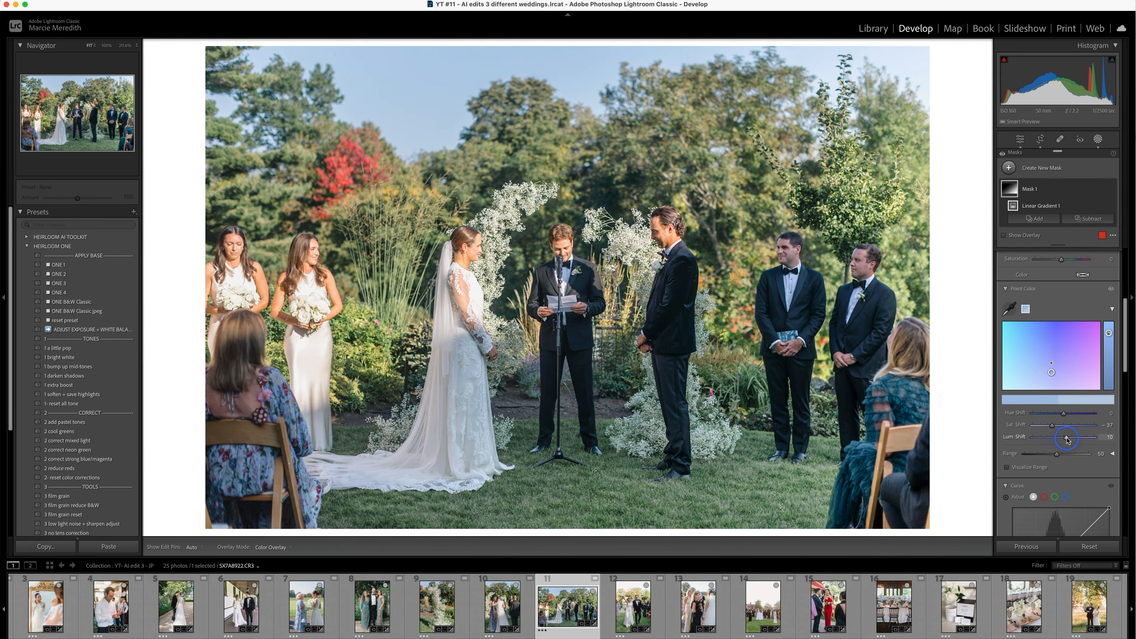
# - Create one people mask of three detected persons in full on the ceremony photo, darkening exposure with highlights -8 and temperature -11
pyautogui.click(1029, 168)
pyautogui.click(1038, 222)
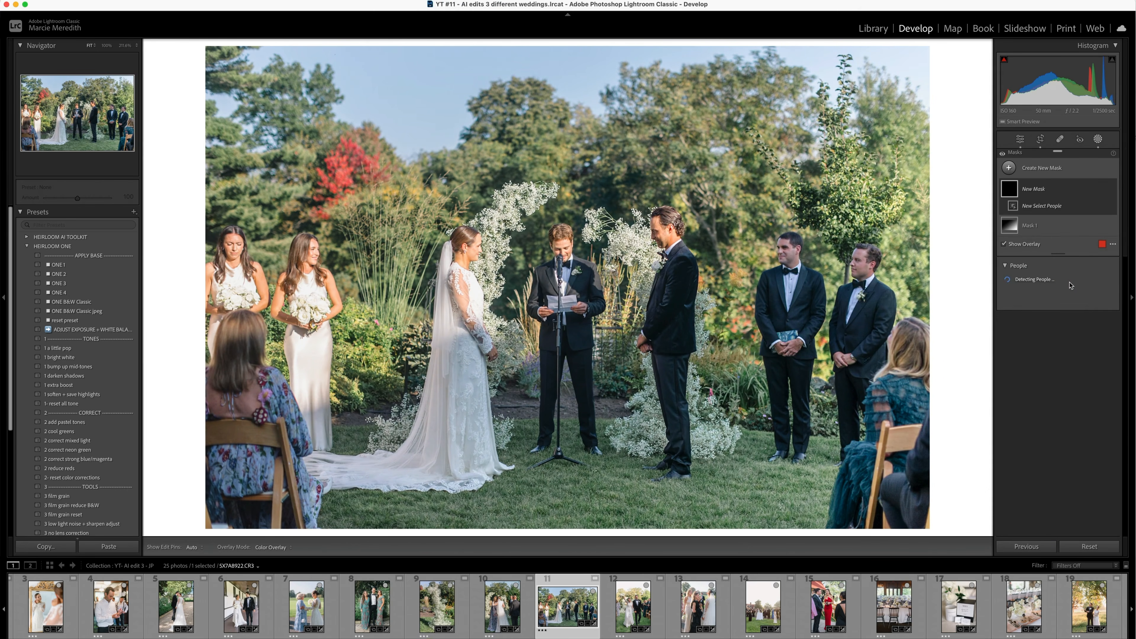
pyautogui.click(1046, 287)
pyautogui.click(1049, 289)
pyautogui.click(1029, 350)
pyautogui.click(1028, 369)
pyautogui.click(1096, 519)
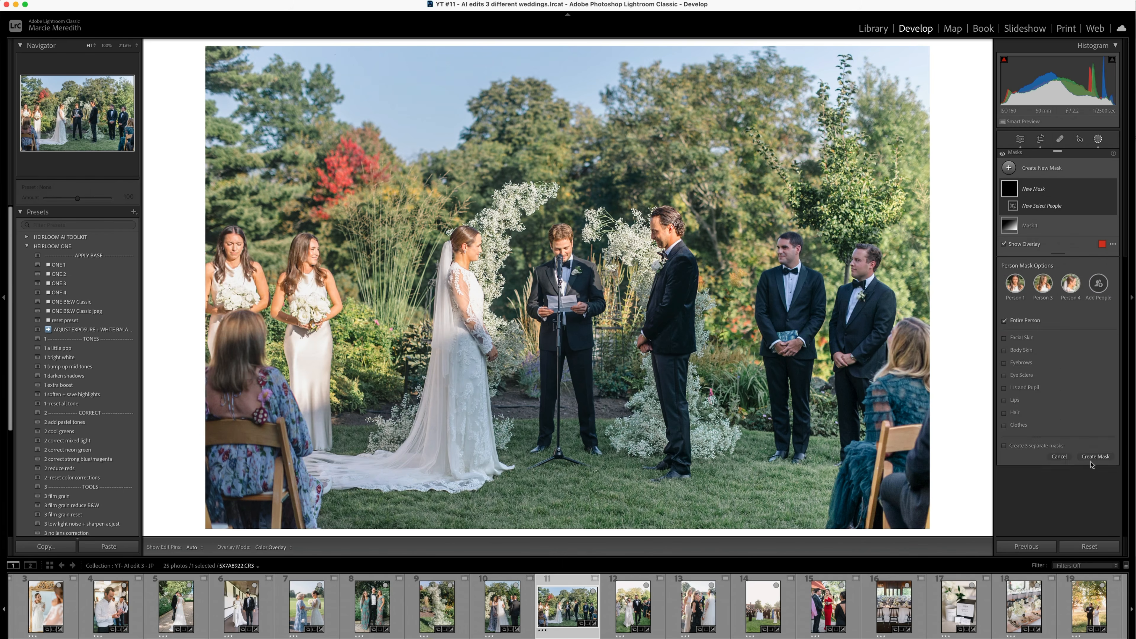
pyautogui.moveTo(1061, 395); pyautogui.dragTo(1060, 396)
# - Subtract areas over the bride's dress and train from the people mask with a soft low-flow brush
pyautogui.click(1099, 196)
pyautogui.click(1089, 245)
pyautogui.click(1088, 325)
pyautogui.doubleClick(1018, 433)
pyautogui.press('super+z')
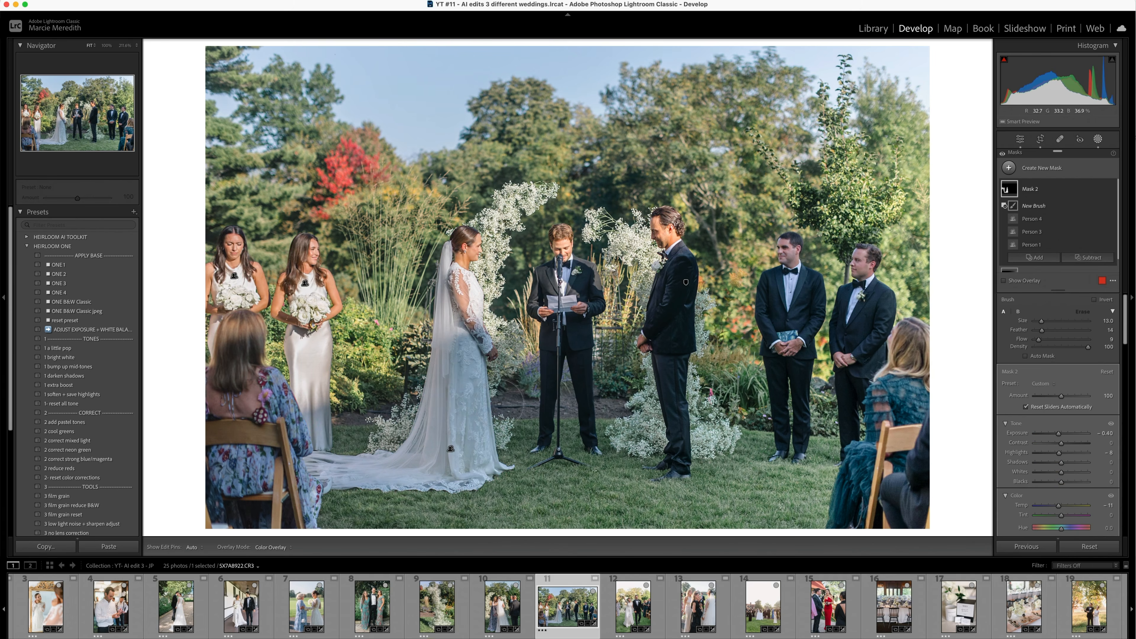
pyautogui.moveTo(512, 390)
pyautogui.mouseDown()
pyautogui.moveTo(451, 395)
pyautogui.moveTo(475, 347)
pyautogui.mouseUp()
pyautogui.moveTo(1039, 341); pyautogui.dragTo(1047, 341)
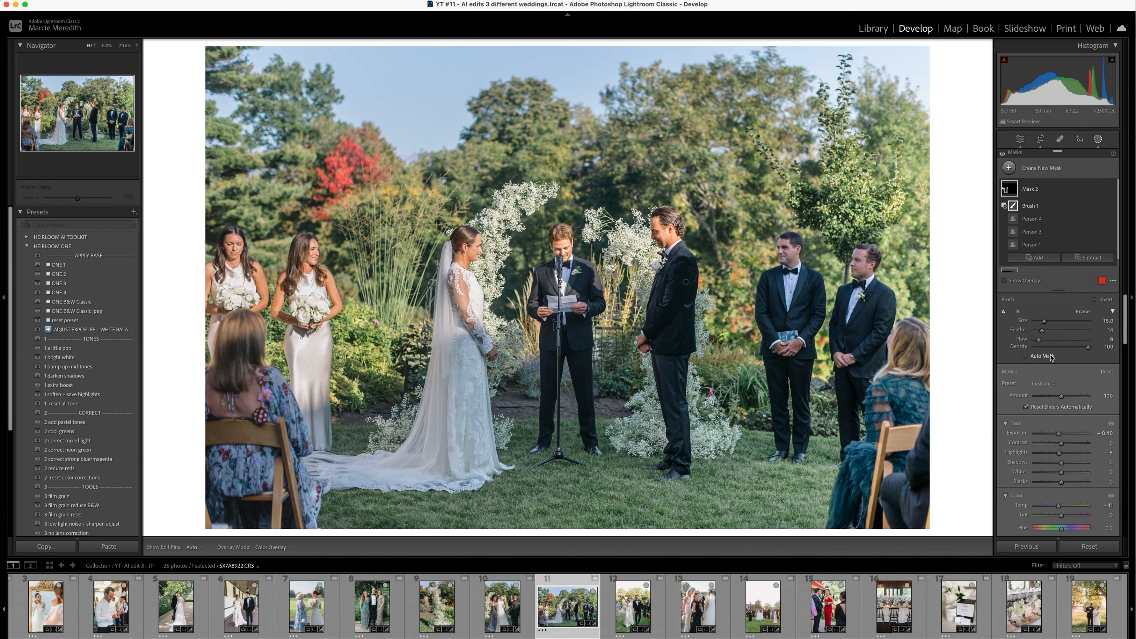
pyautogui.moveTo(459, 457); pyautogui.dragTo(493, 485)
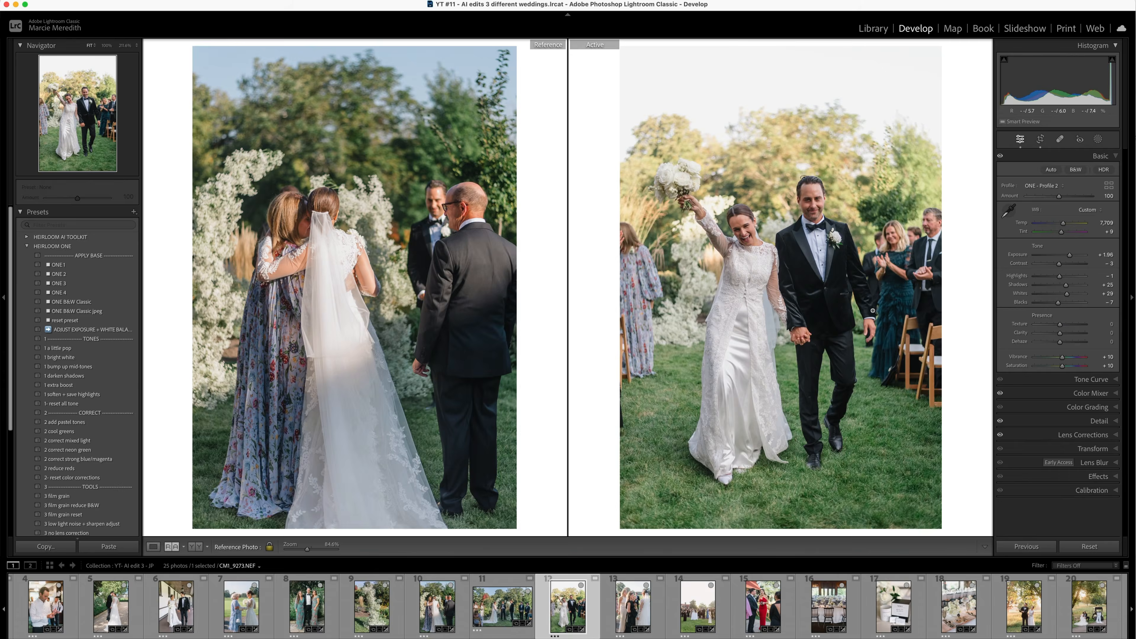
# - Move on to the cocktail-hour lawn photo and set its green saturation to -22
pyautogui.press('Right')
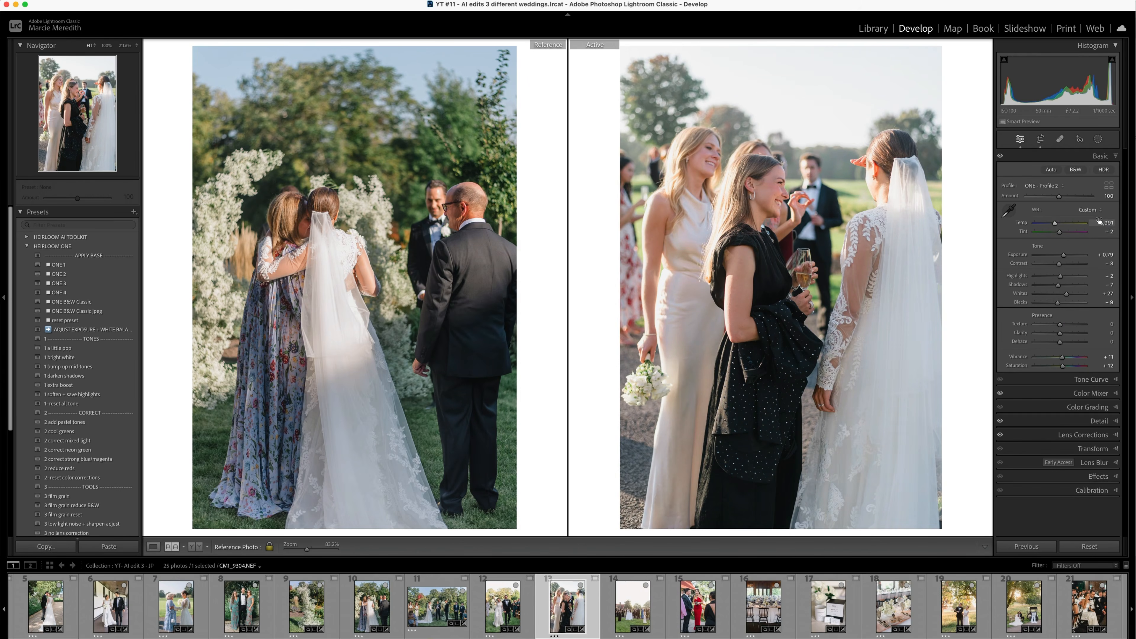
pyautogui.press('Right')
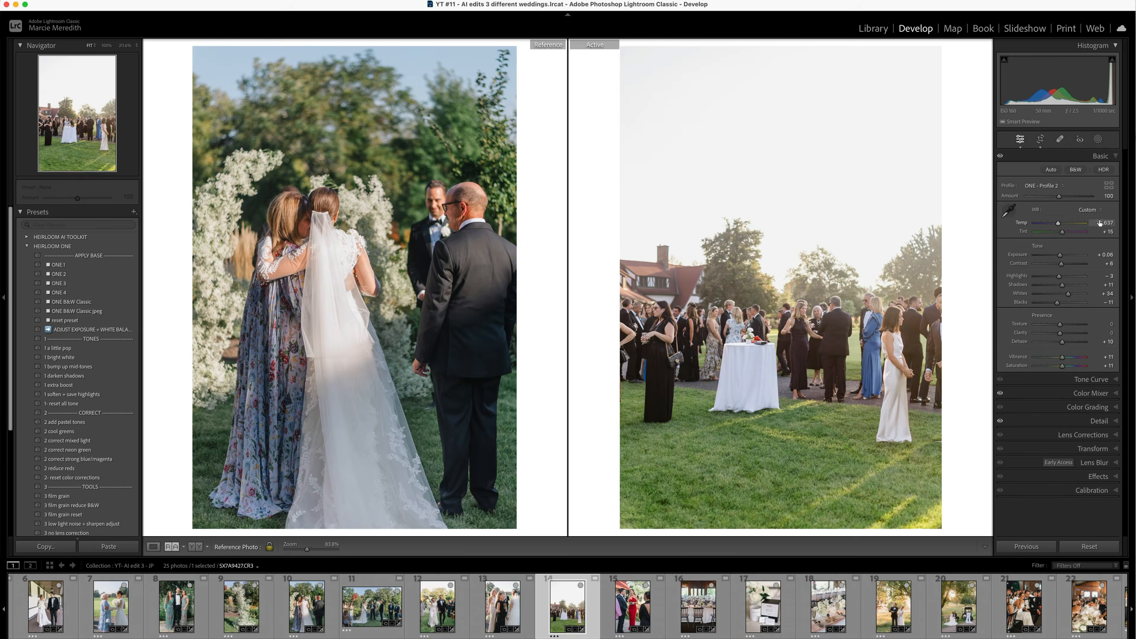
pyautogui.click(1091, 393)
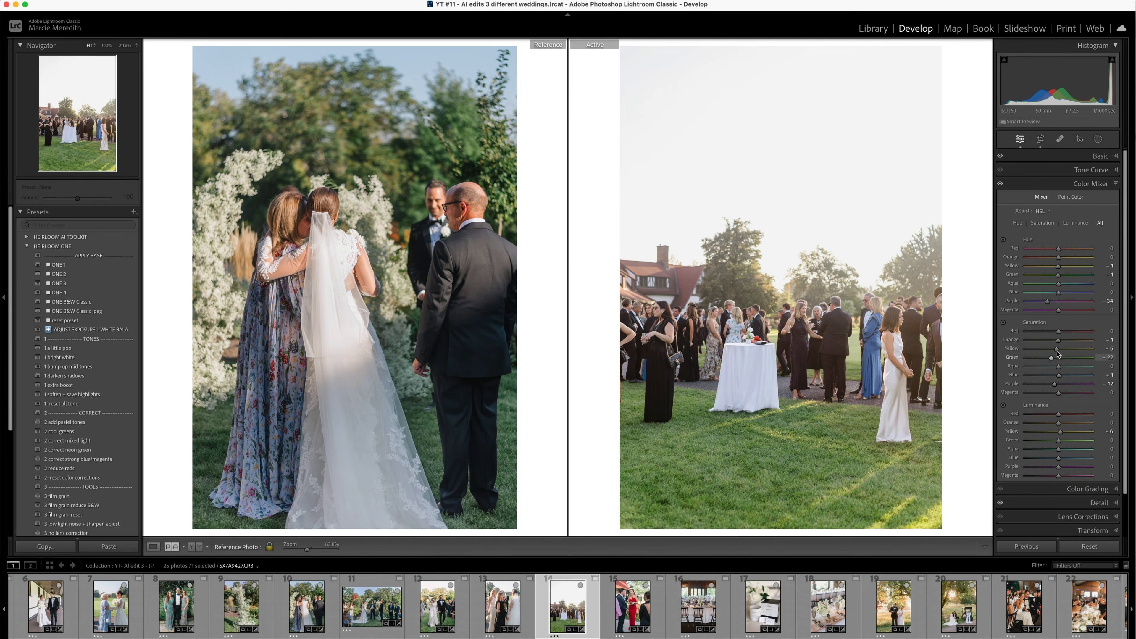
pyautogui.click(1101, 156)
# - Fine-tune the crop of the reception table photo and remove the red alarm from the window frame
pyautogui.press('Right')
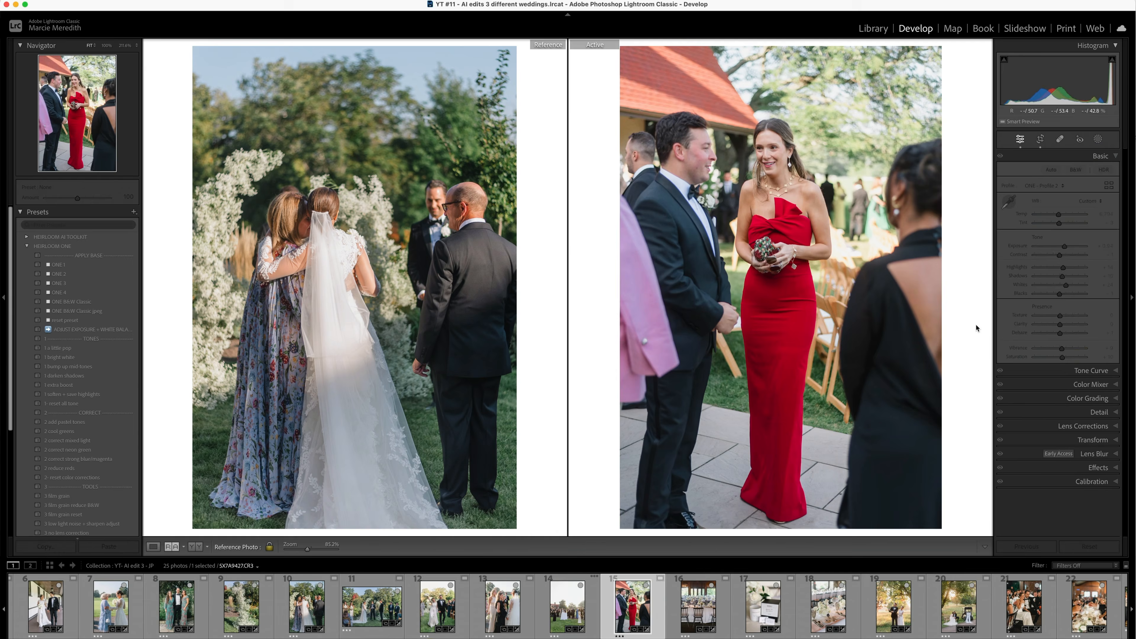
pyautogui.press('Right')
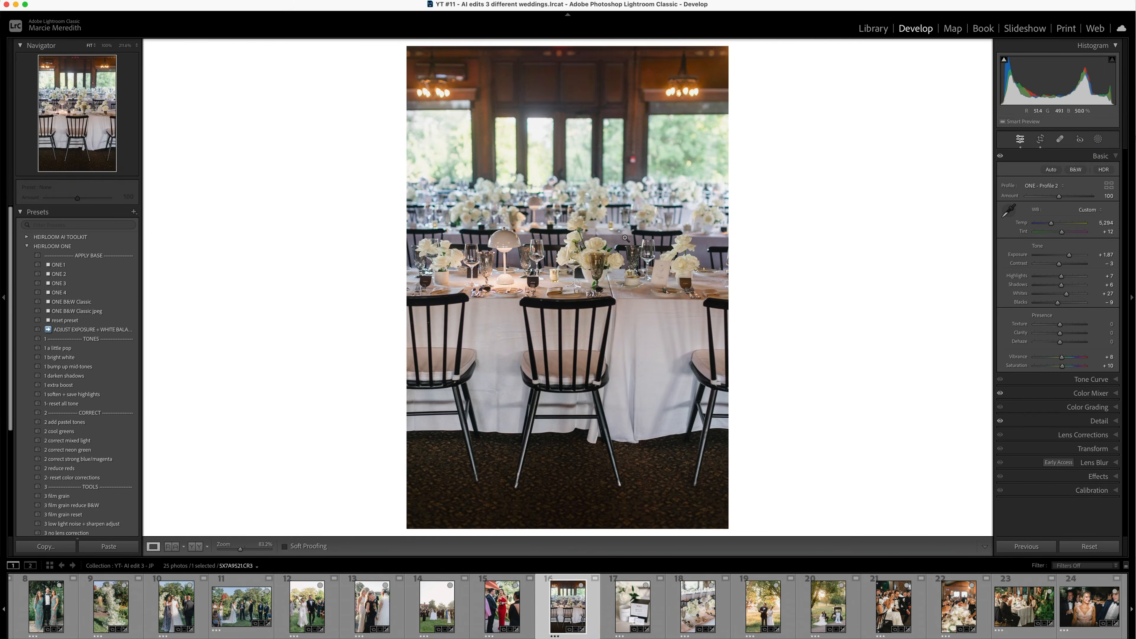
pyautogui.press('r')
pyautogui.press('z')
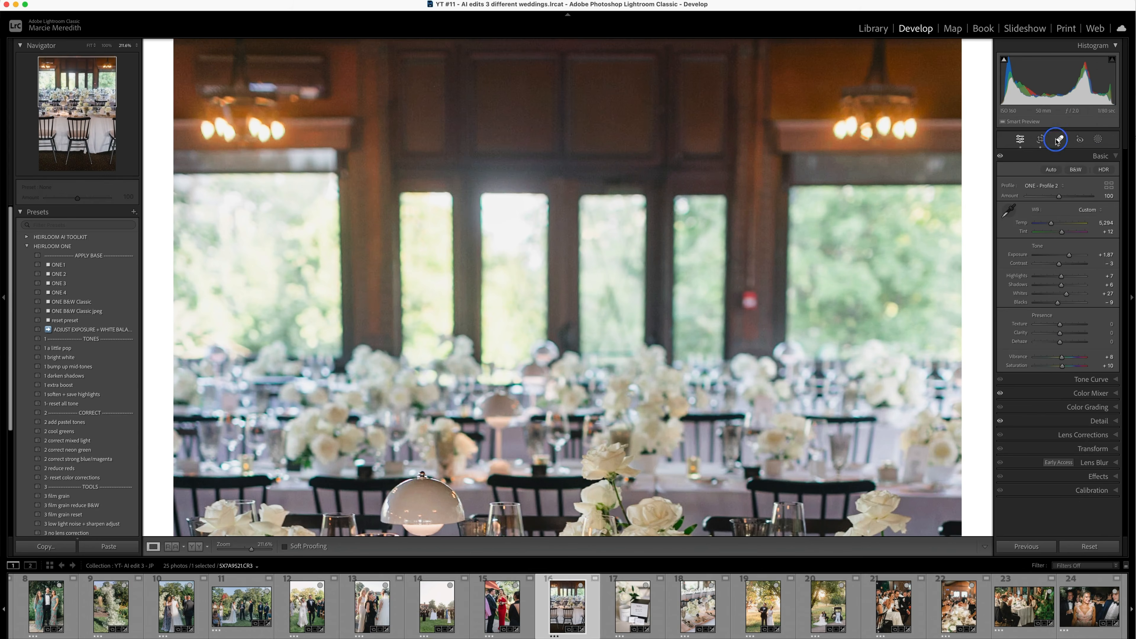
pyautogui.press('q')
pyautogui.hotkey('shift', 'q')
pyautogui.hotkey('shift', 'q')
pyautogui.hotkey('shift', 'q')
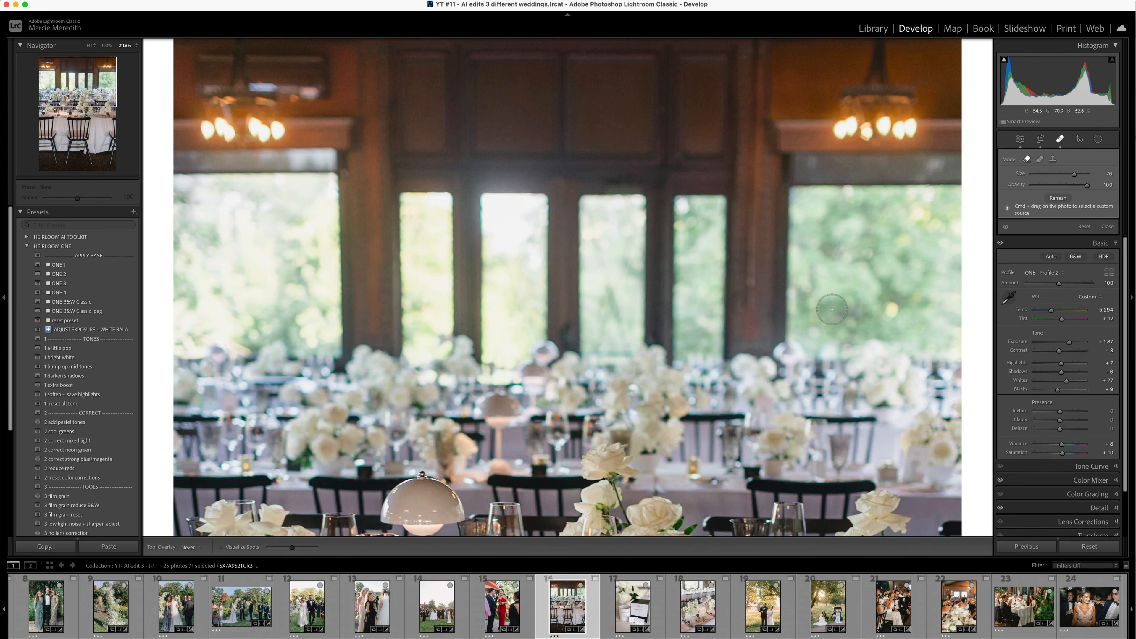
# - Heal the remaining spots on the wooden window frames behind the reception tables
pyautogui.press('q')
pyautogui.click(663, 171)
pyautogui.press('q')
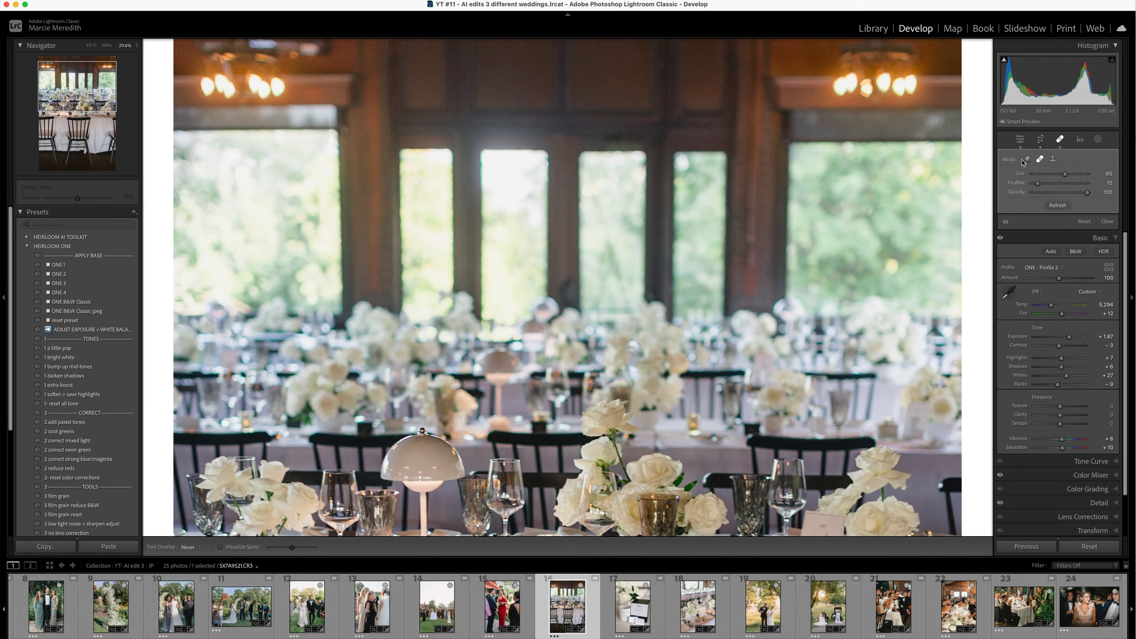
pyautogui.press('q')
pyautogui.click(738, 325)
pyautogui.click(662, 146)
pyautogui.press('q')
pyautogui.press('q')
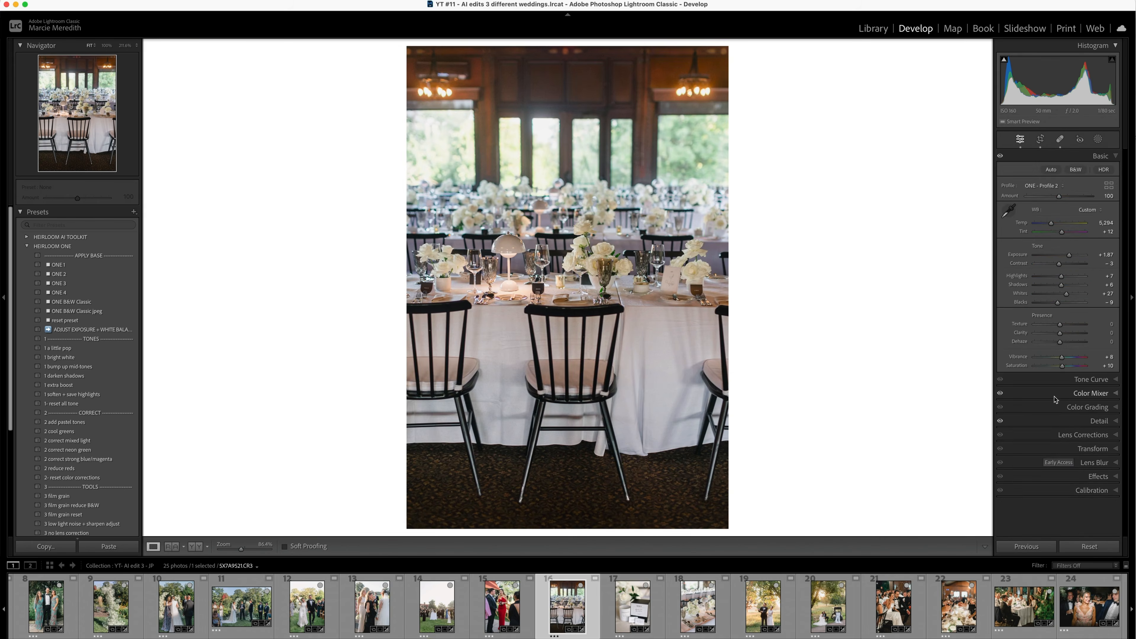
# - Apply the automatic Upright correction to the reception table photo and check its crop
pyautogui.click(1091, 394)
pyautogui.click(1091, 530)
pyautogui.click(1069, 271)
pyautogui.press('r')
pyautogui.press('r')
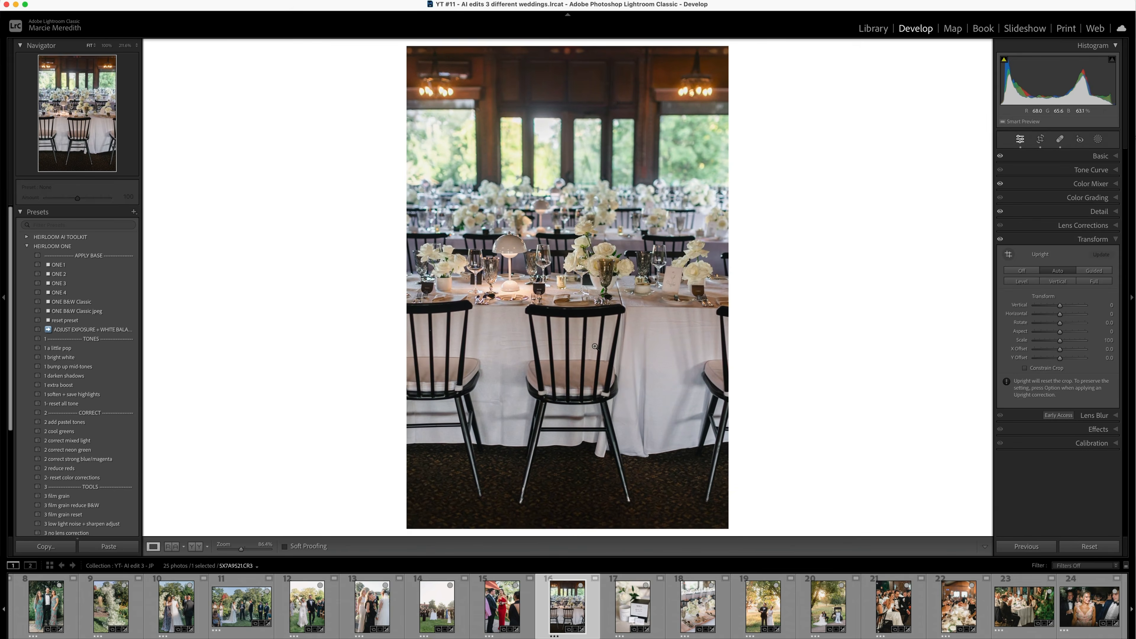
# - Compare an earlier history state of the reception table photo with its latest edit
pyautogui.scroll(-8, 77, 425)
pyautogui.click(76, 512)
pyautogui.click(76, 484)
pyautogui.click(1100, 157)
# - Set the favor box photo's contrast to +5 and heal the tablecloth crease below the cards
pyautogui.press('Right')
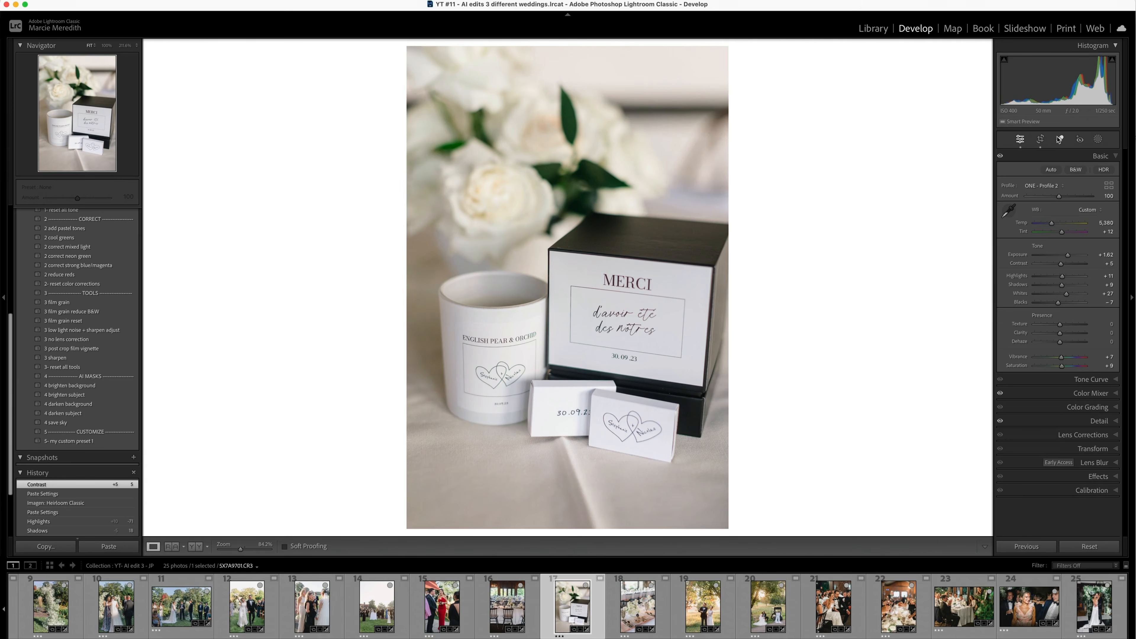
pyautogui.click(1059, 139)
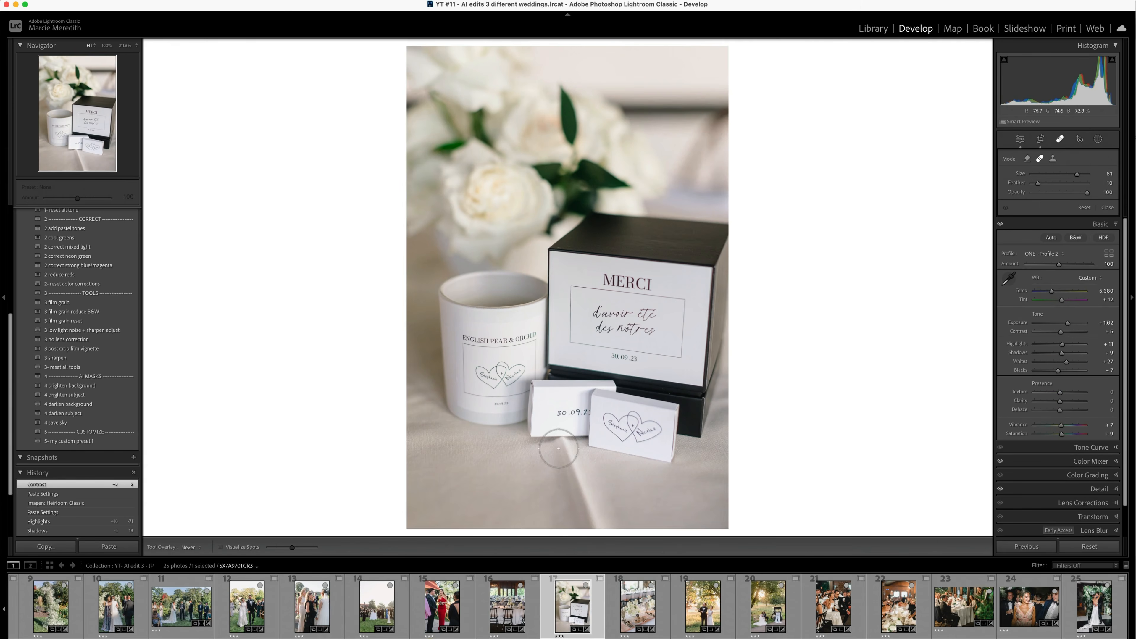
pyautogui.click(568, 476)
pyautogui.scroll(3, 591, 502)
pyautogui.click(591, 502)
pyautogui.scroll(-5, 550, 446)
pyautogui.click(543, 442)
pyautogui.scroll(-2, 567, 444)
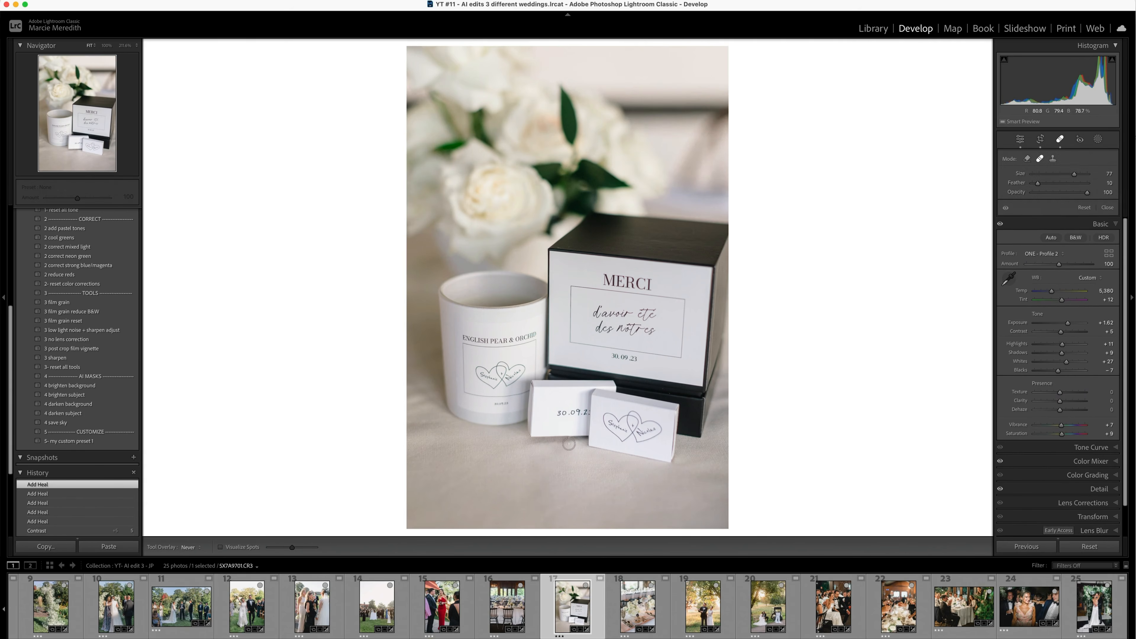
# - Heal the leftover fold beside the cards and the tablecloth marks near the candle in the favor box photo
pyautogui.click(557, 447)
pyautogui.click(413, 435)
pyautogui.scroll(1, 457, 473)
pyautogui.click(437, 457)
pyautogui.click(416, 395)
pyautogui.click(1021, 140)
pyautogui.press('Right')
pyautogui.press('Left')
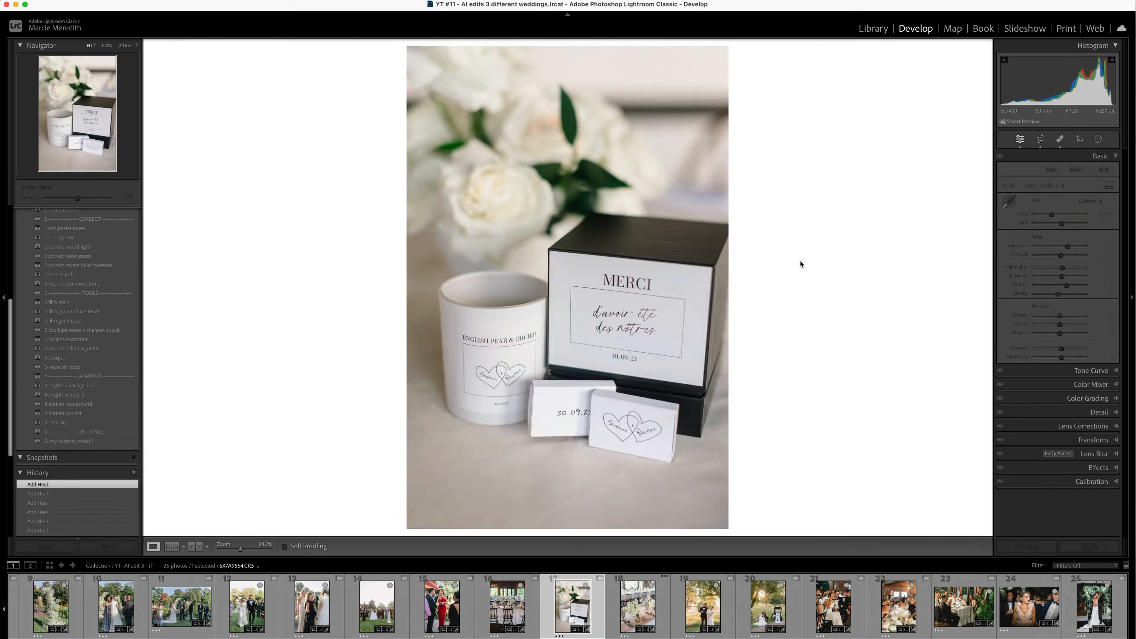
# - Zoom in on the place-setting photo's background and heal the distraction beside the dark window post
pyautogui.press('Right')
pyautogui.click(432, 99)
pyautogui.moveTo(405, 138); pyautogui.dragTo(401, 349)
pyautogui.press('q')
pyautogui.scroll(1, 239, 308)
pyautogui.click(238, 280)
pyautogui.click(240, 318)
pyautogui.scroll(-1, 239, 296)
# - Clean up the dark smudges along the window post's edge using the Remove and Heal modes
pyautogui.click(1027, 159)
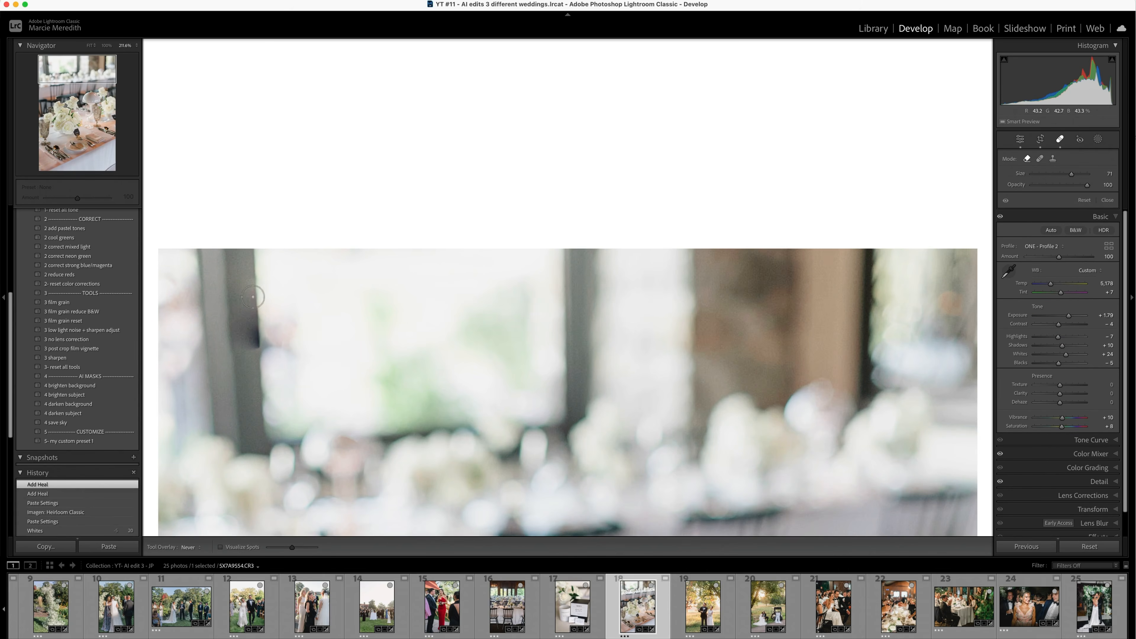
pyautogui.click(255, 322)
pyautogui.click(257, 321)
pyautogui.click(1040, 160)
pyautogui.moveTo(253, 319); pyautogui.dragTo(251, 291)
pyautogui.press('super+z')
pyautogui.scroll(-5, 252, 333)
pyautogui.click(252, 333)
pyautogui.click(255, 339)
pyautogui.click(243, 298)
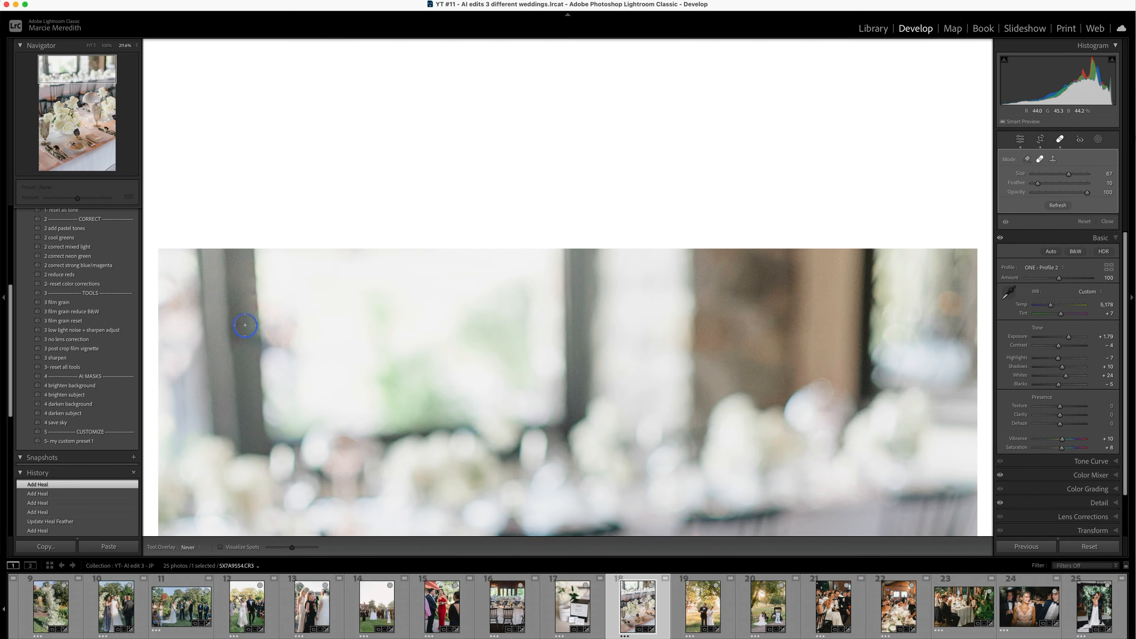
pyautogui.click(246, 348)
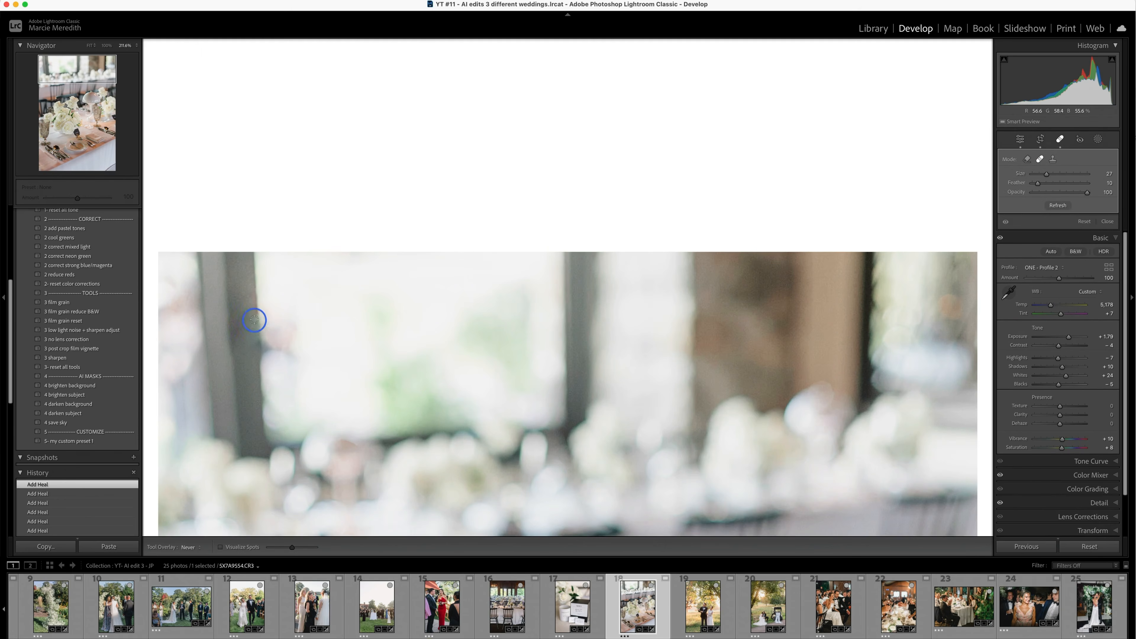
# - Use the favor box photo as reference and reduce the place-setting photo's red, orange (-28), yellow and blue (-30) saturation
pyautogui.press('z')
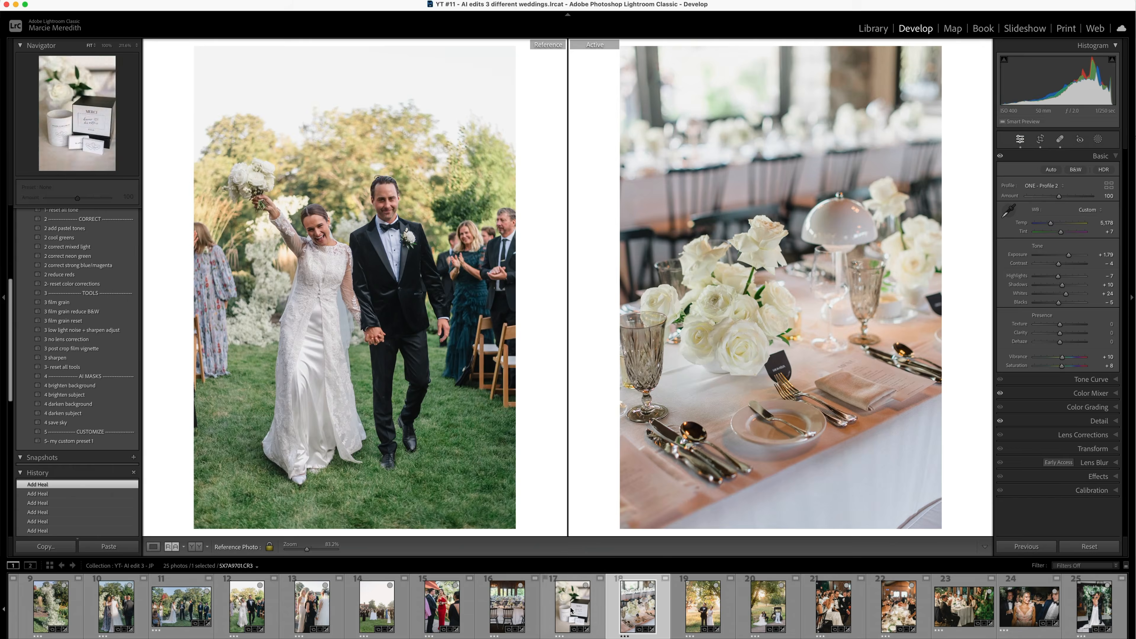
pyautogui.moveTo(573, 607); pyautogui.dragTo(353, 287)
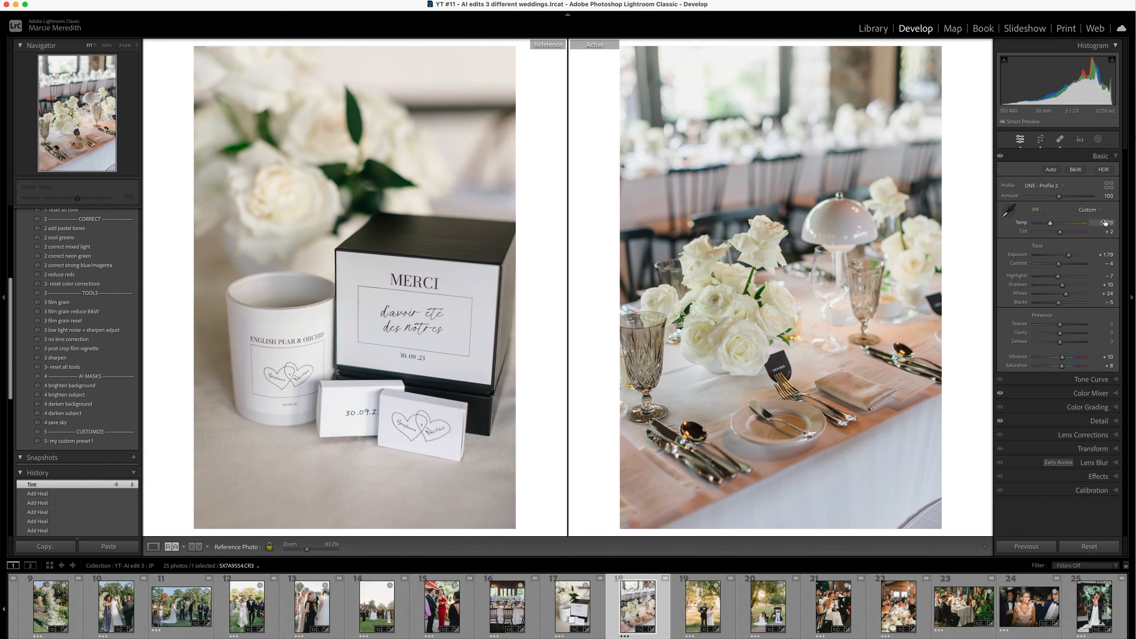
pyautogui.click(1098, 156)
pyautogui.press('Right')
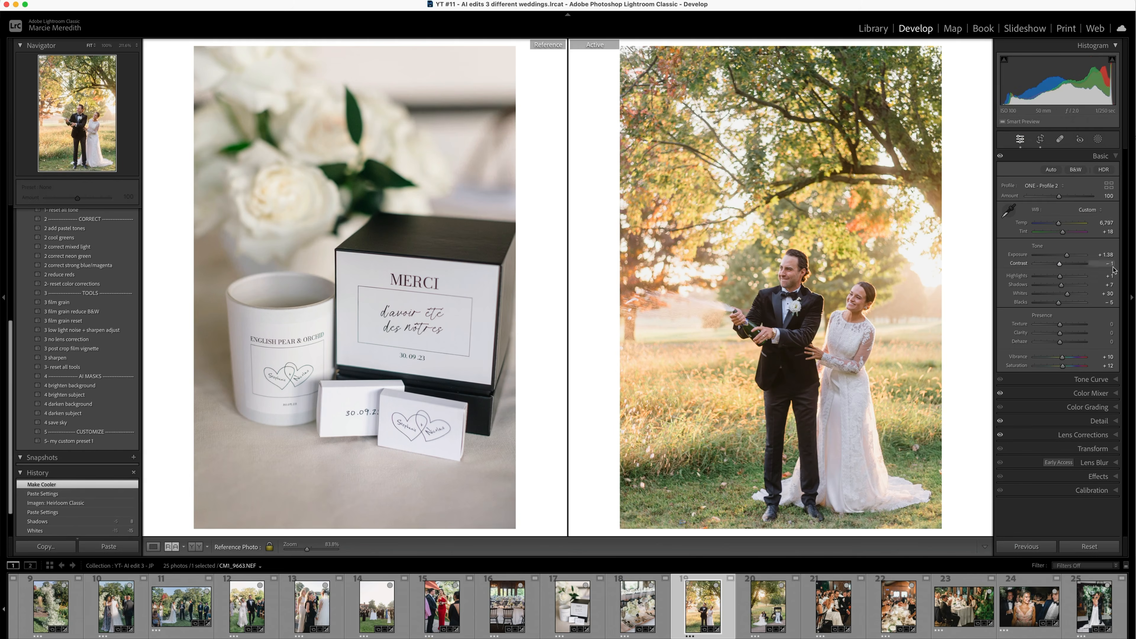
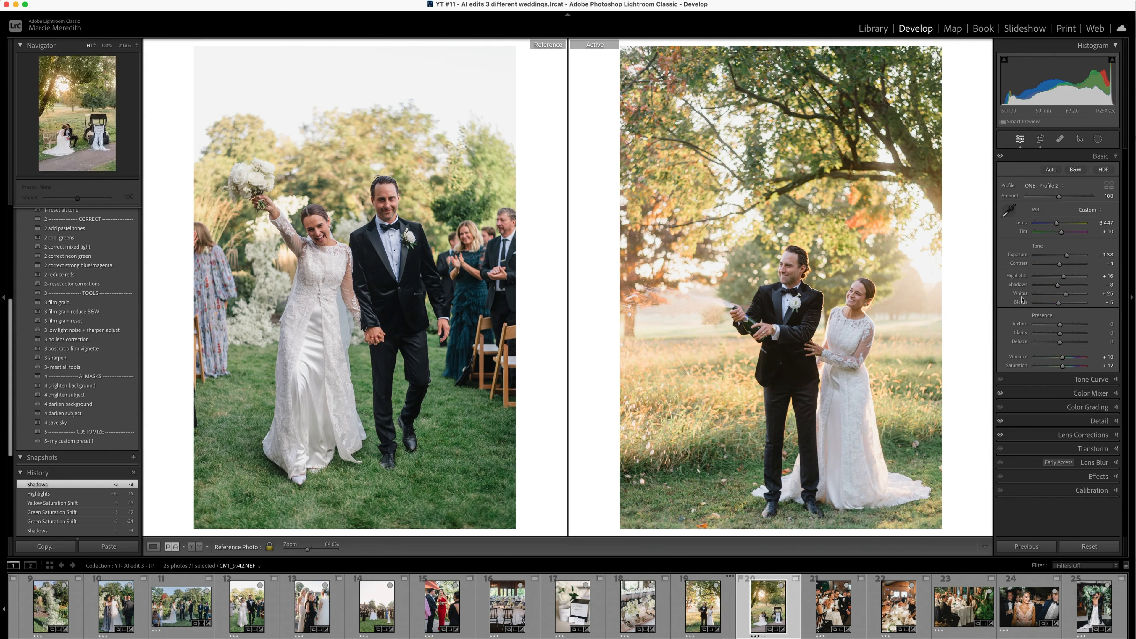
# - Move on to the seated couple's reception photo, raise its luminance noise reduction and set Highlights to +12
pyautogui.press('d')
pyautogui.press('Right')
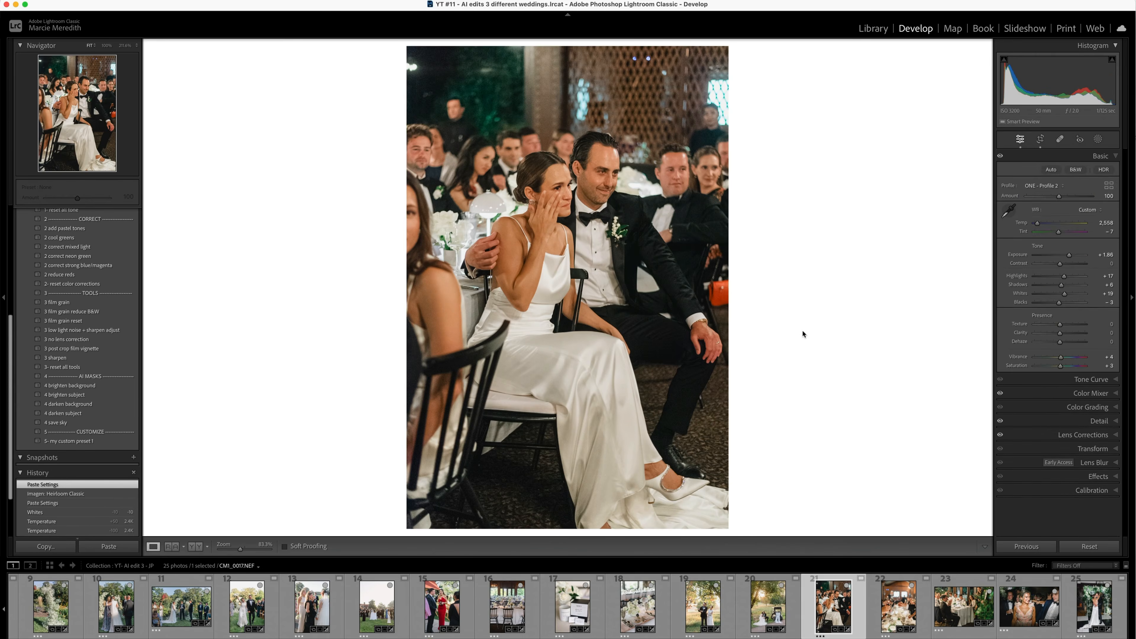
pyautogui.click(1092, 425)
pyautogui.moveTo(1037, 419); pyautogui.dragTo(1045, 420)
pyautogui.click(1091, 157)
pyautogui.click(1069, 398)
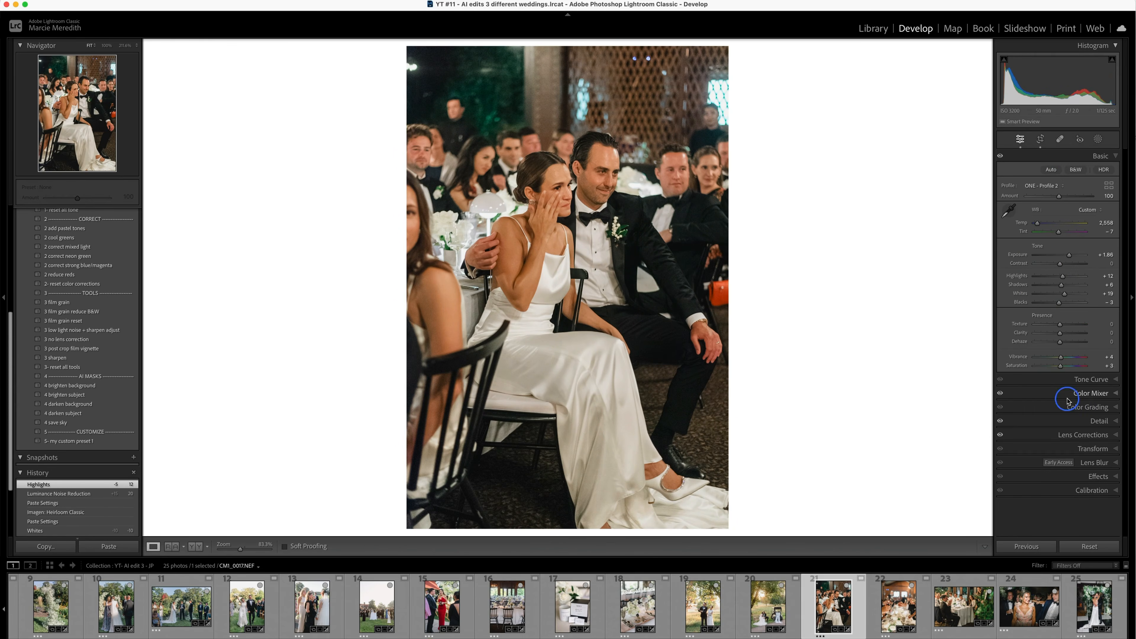
# - Adjust the shadows of the wine toast photo and set the seated guests photo's luminance noise reduction to 20
pyautogui.moveTo(1057, 285); pyautogui.dragTo(1061, 286)
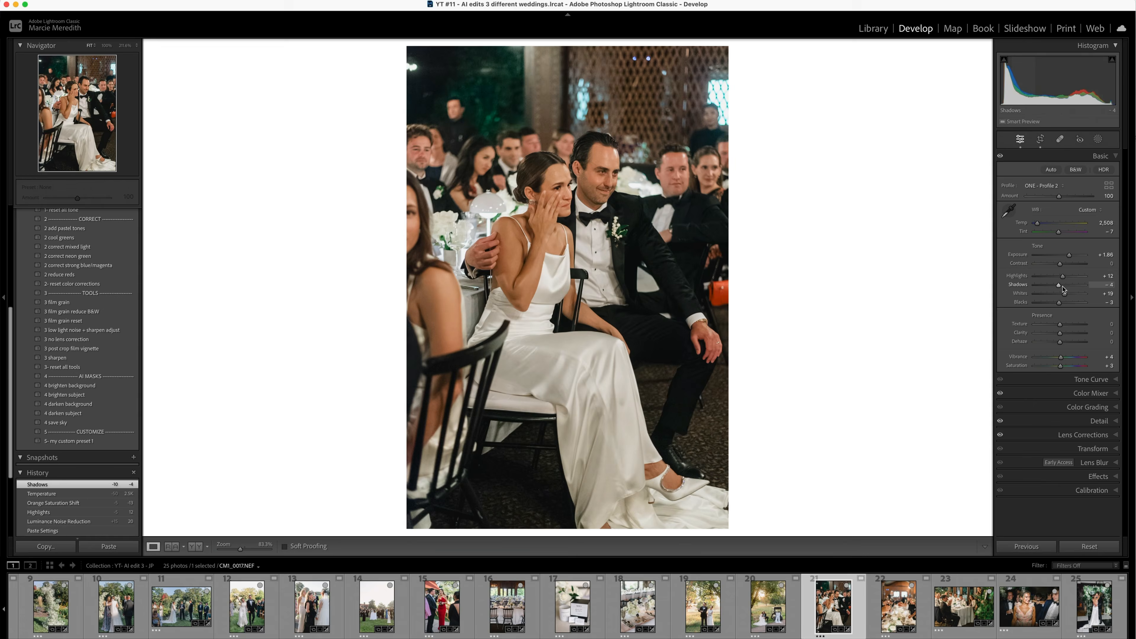
pyautogui.press('Right')
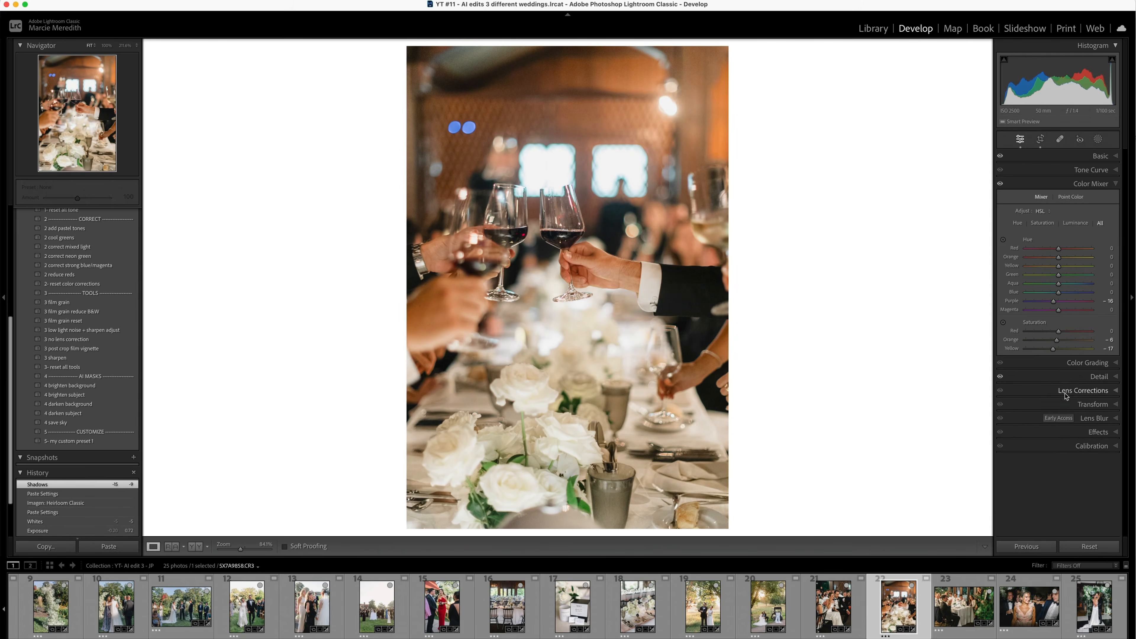
pyautogui.press('Right')
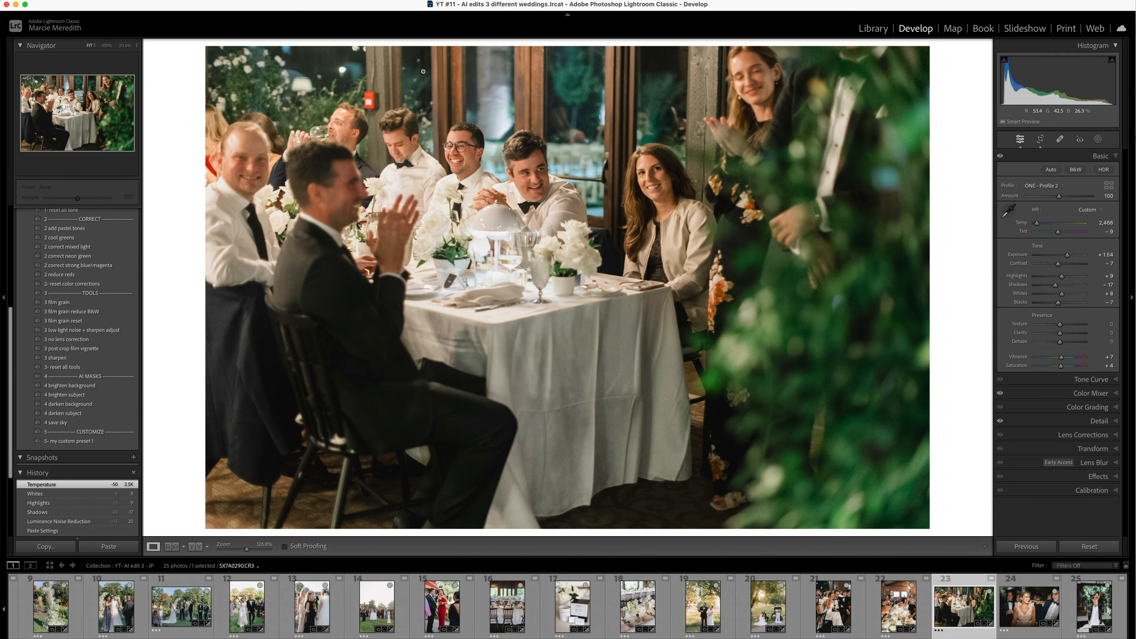
pyautogui.press('Right')
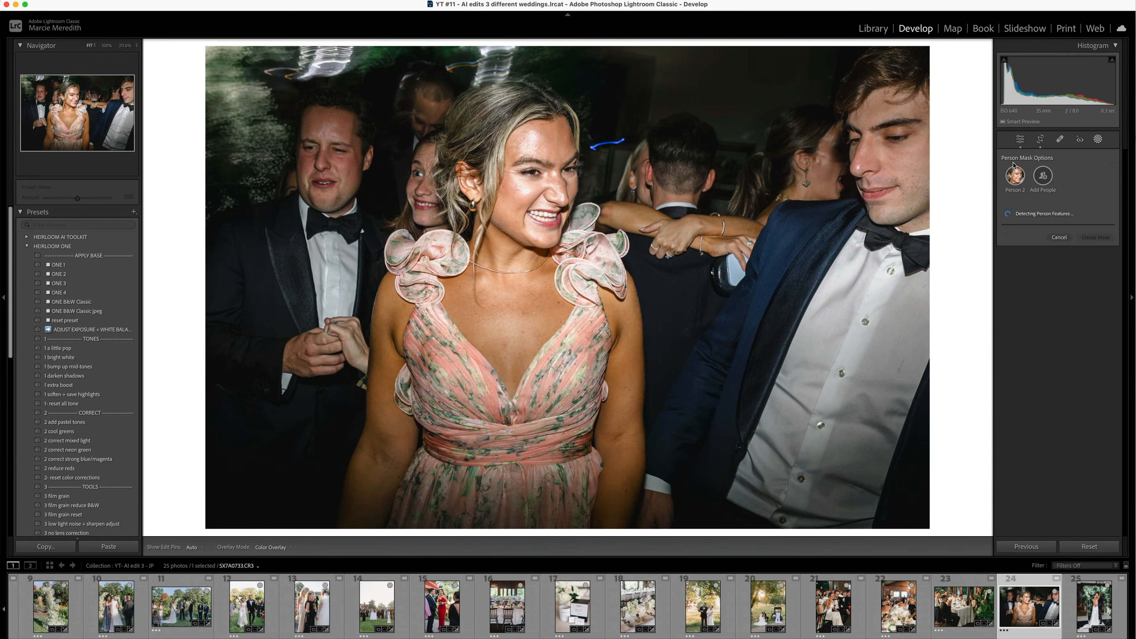
# - Try to soften the floral-dress guest's face with a facial skin mask, lowering contrast, highlights, texture and sharpness and warming it
pyautogui.press('k')
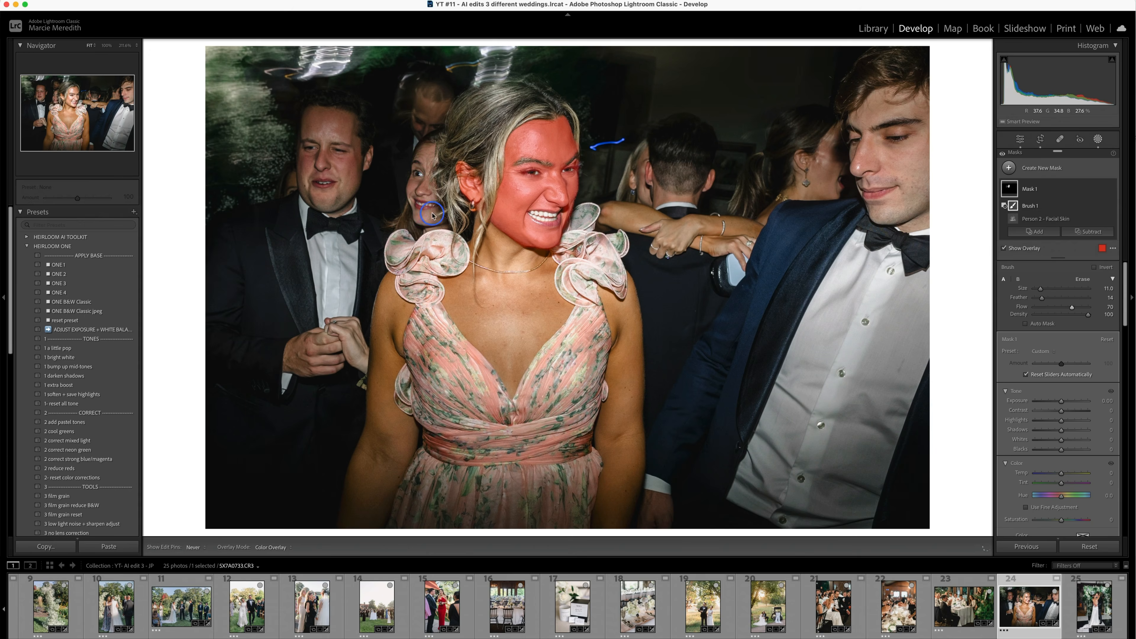
pyautogui.click(1046, 190)
pyautogui.click(1045, 189)
pyautogui.moveTo(1061, 351); pyautogui.dragTo(1057, 351)
pyautogui.moveTo(1061, 342); pyautogui.dragTo(1054, 345)
pyautogui.scroll(-10, 1059, 374)
pyautogui.moveTo(1061, 354); pyautogui.dragTo(1063, 375)
pyautogui.scroll(-1, 1062, 426)
pyautogui.moveTo(1062, 455); pyautogui.dragTo(1065, 456)
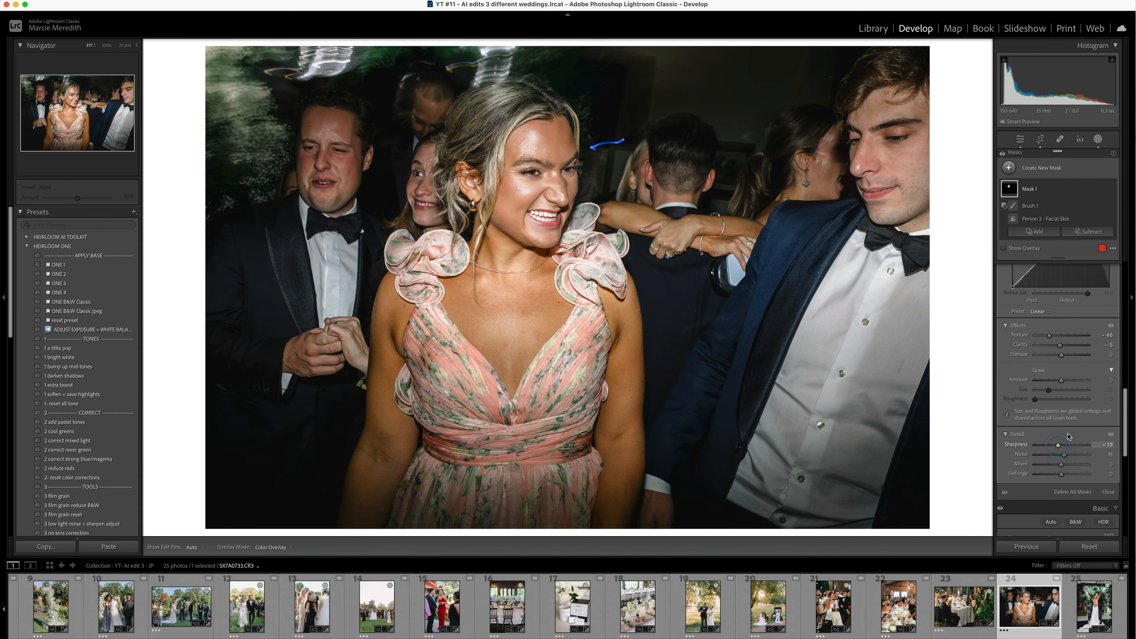
pyautogui.scroll(10, 1067, 430)
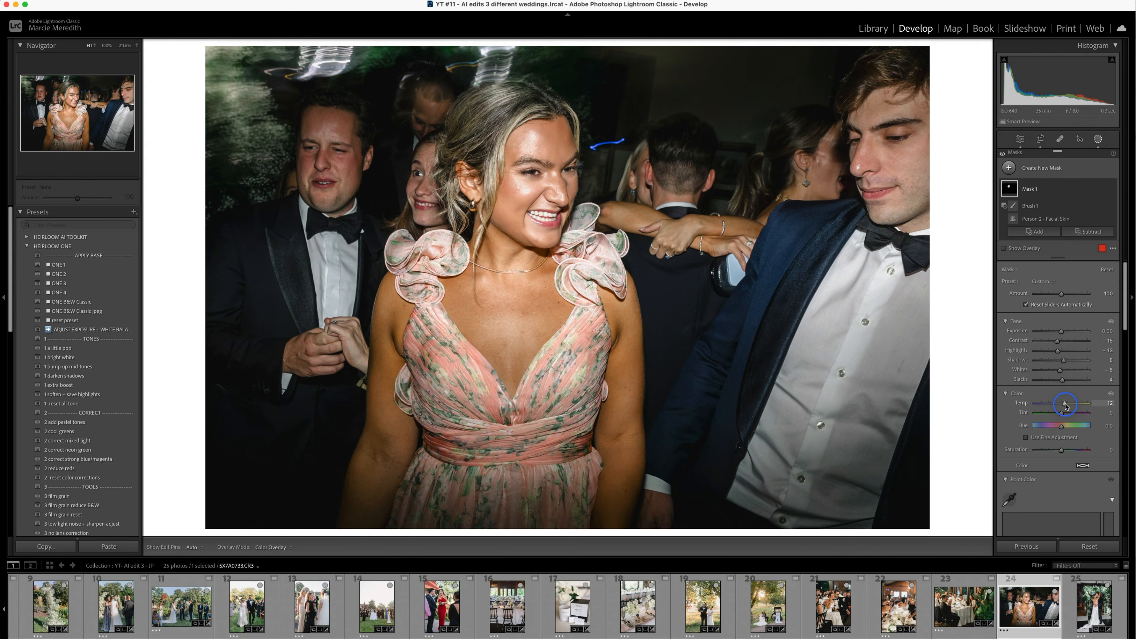
pyautogui.click(1099, 139)
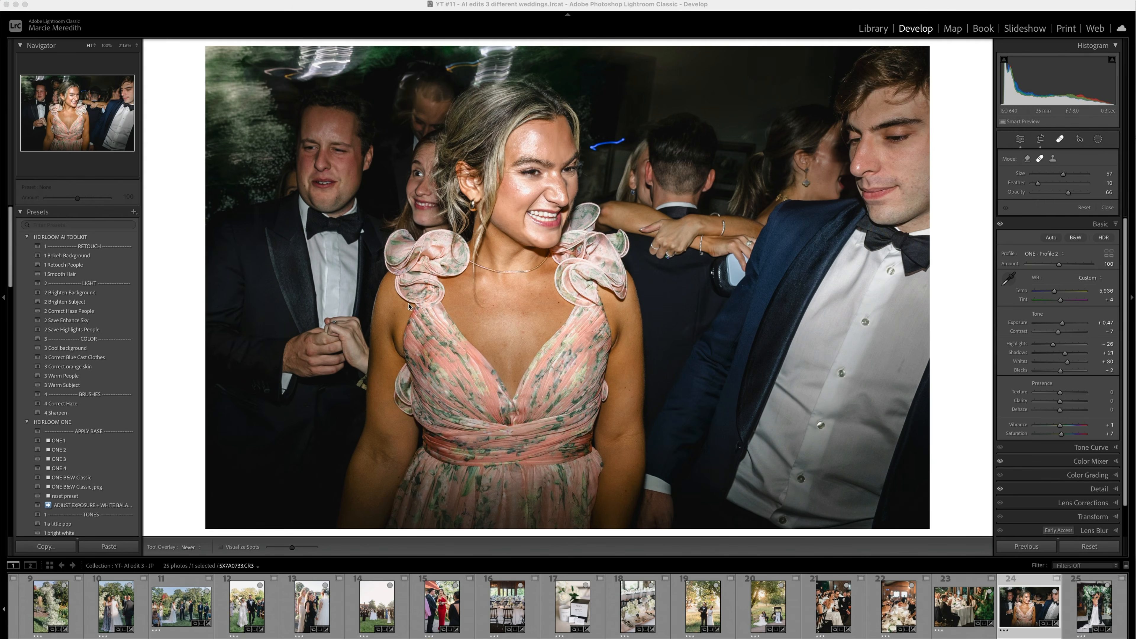
# - Apply the Retouch People preset to the floral-dress guest photo and set the Skin mask's Highlights to -17
pyautogui.click(76, 267)
pyautogui.click(1099, 139)
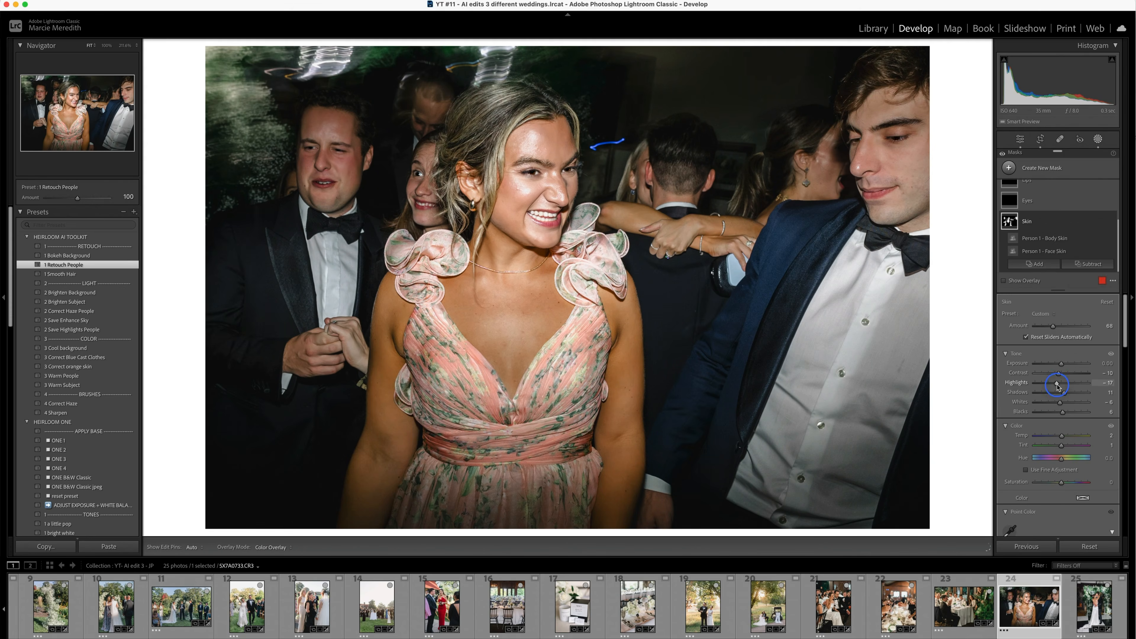
# - Zoom in on the guest's face and heal the shiny spots on her forehead and skin, reducing the heal opacity to 70
pyautogui.press('q')
pyautogui.press('z')
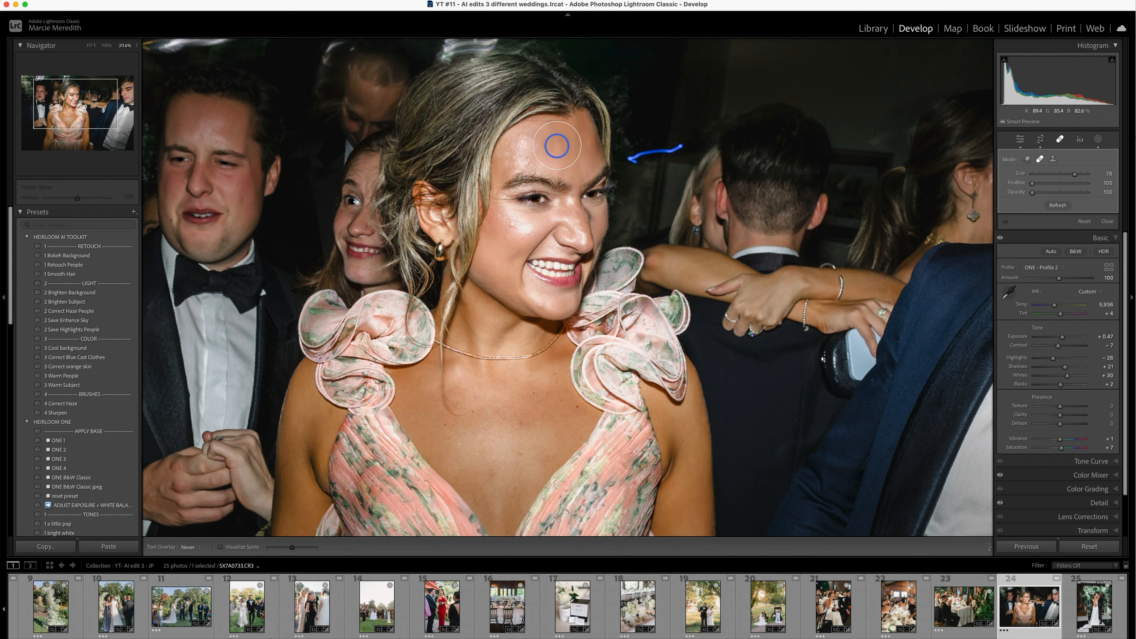
pyautogui.scroll(-1, 553, 148)
pyautogui.click(532, 154)
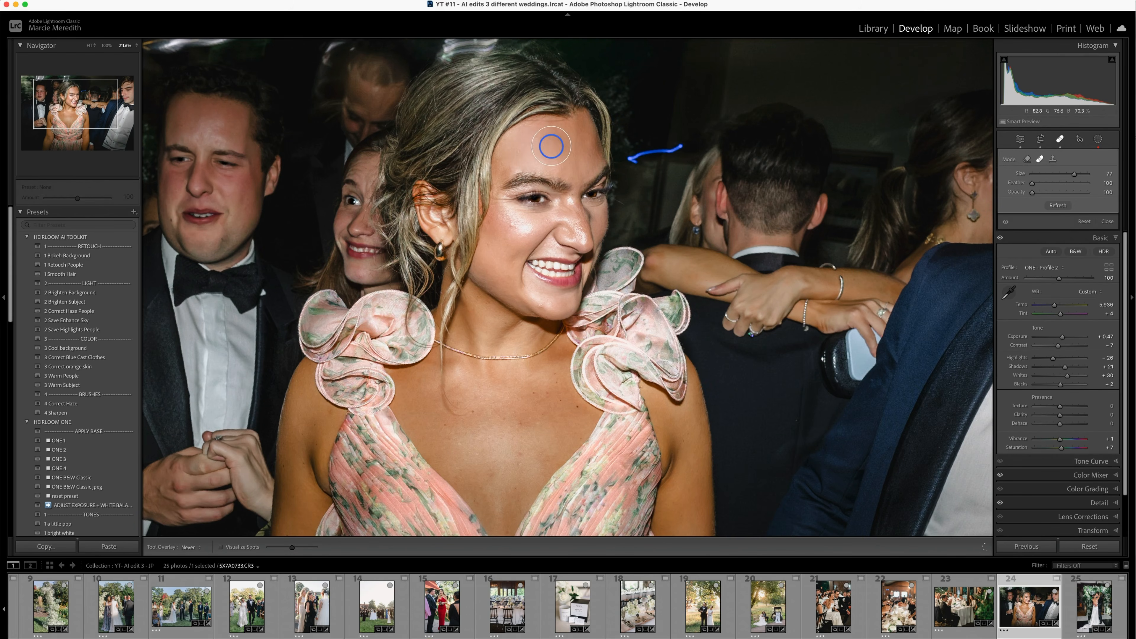
pyautogui.moveTo(514, 217); pyautogui.dragTo(519, 227)
pyautogui.scroll(-5, 566, 159)
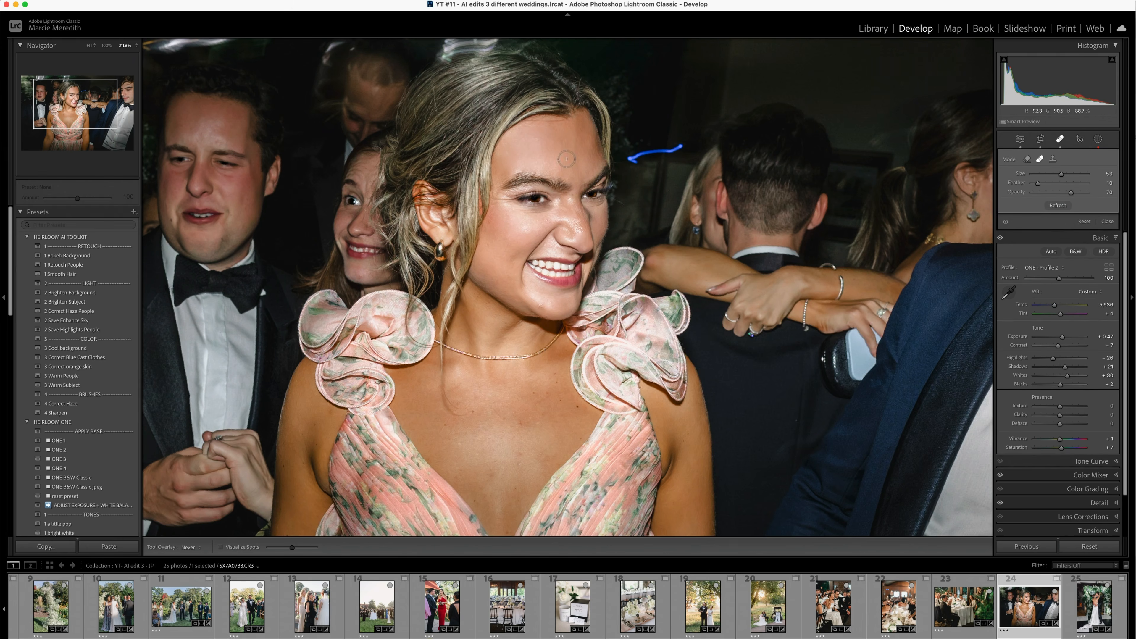
pyautogui.scroll(-3, 567, 213)
pyautogui.click(567, 212)
pyautogui.click(1061, 139)
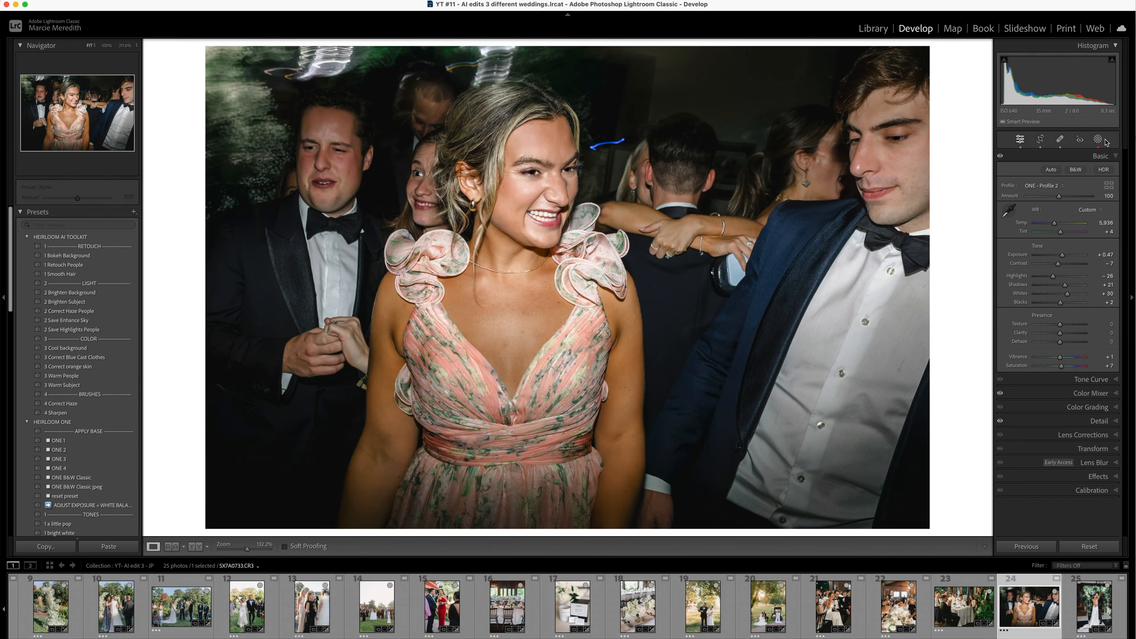
# - Compare the guest photo with the reference photo and set Contrast to -17, Highlights to -11 and Whites to +40
pyautogui.click(1091, 393)
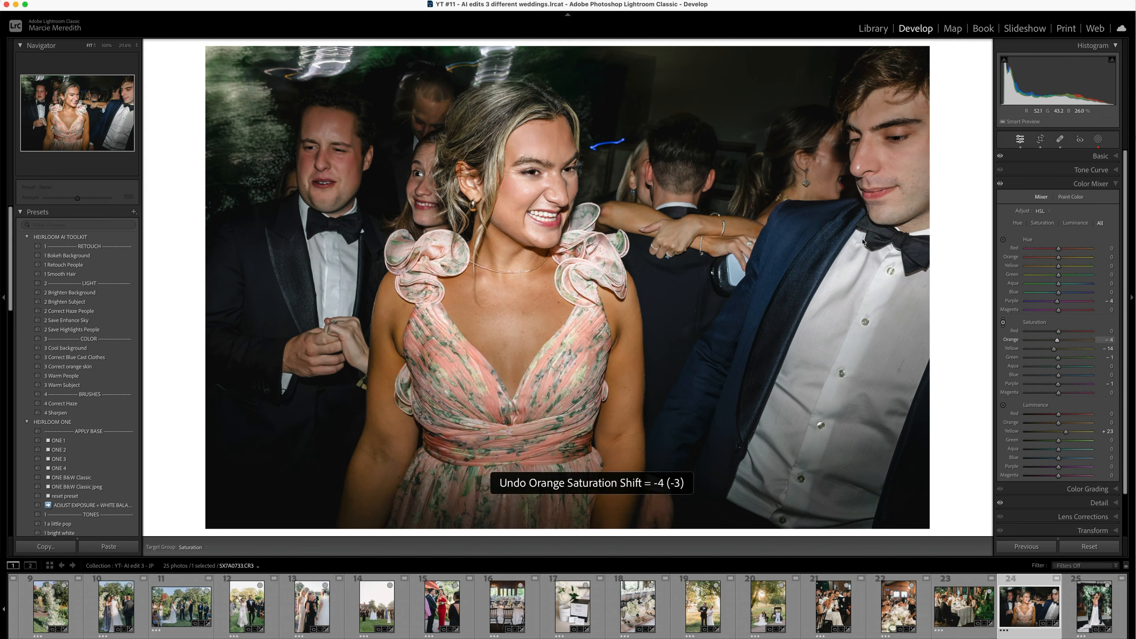
pyautogui.hotkey('shift', 'r')
pyautogui.click(1101, 156)
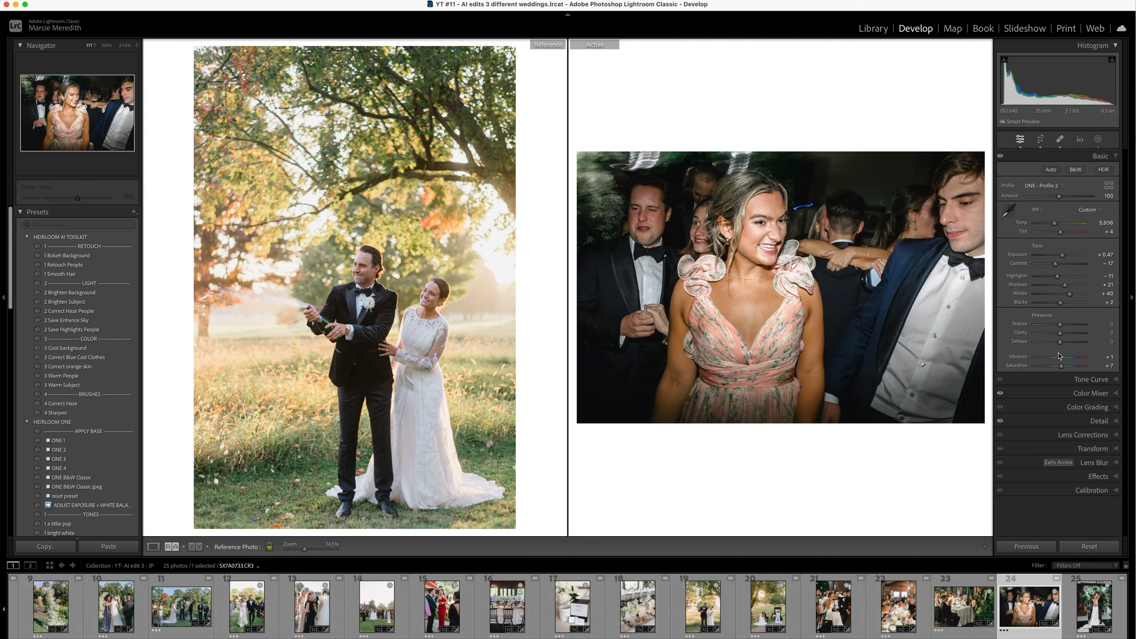
# - Correct the perspective of the couple's dance floor kiss photo with Auto Upright and the Vertical slider, and reposition its crop
pyautogui.press('Right')
pyautogui.press('r')
pyautogui.hotkey('shift', 't')
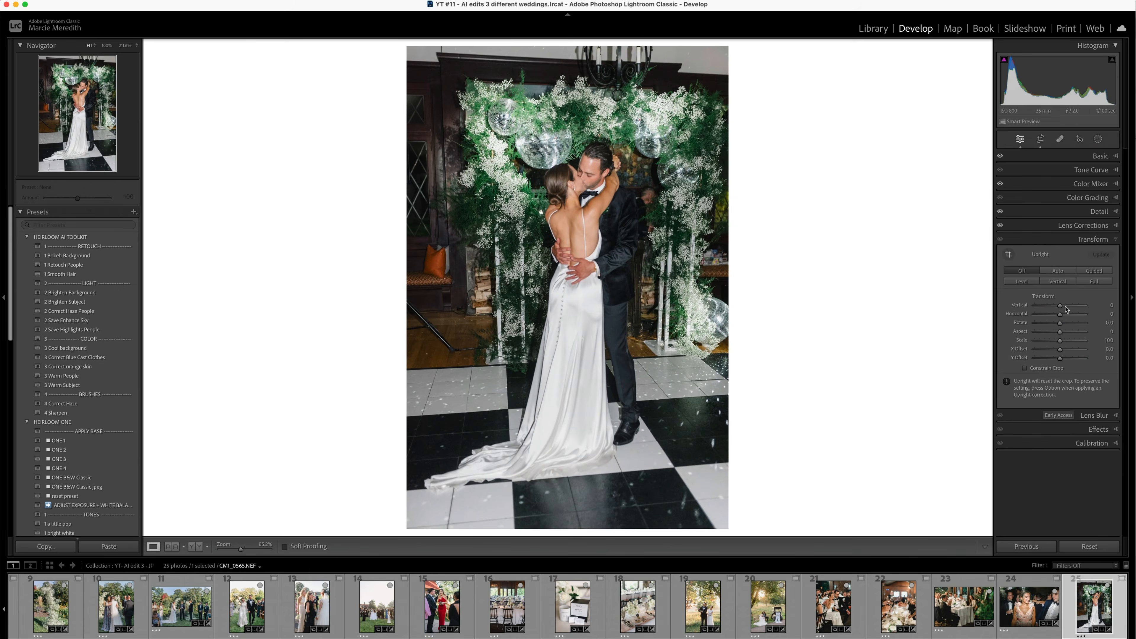
pyautogui.click(1059, 271)
pyautogui.press('r')
pyautogui.moveTo(596, 269); pyautogui.dragTo(596, 286)
pyautogui.hotkey('shift', 't')
pyautogui.moveTo(1060, 305); pyautogui.dragTo(1061, 324)
pyautogui.hotkey('shift', 'r')
pyautogui.click(1101, 156)
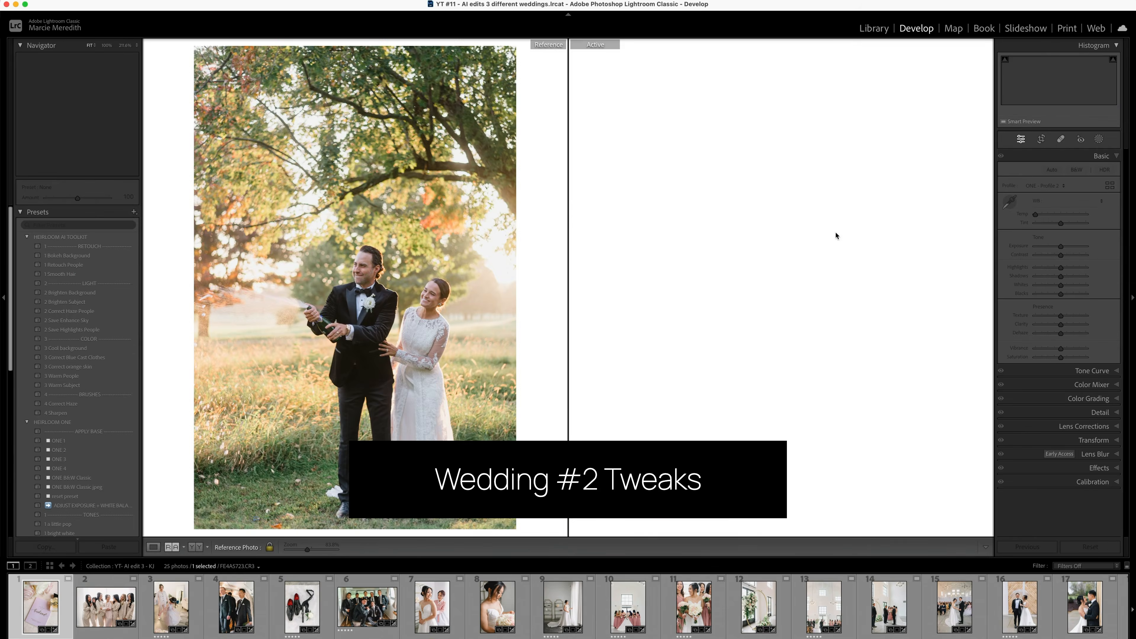
# - Start on the second wedding's photos in Develop and crop the bridesmaids' pajama group photo tighter on its left side
pyautogui.press('d')
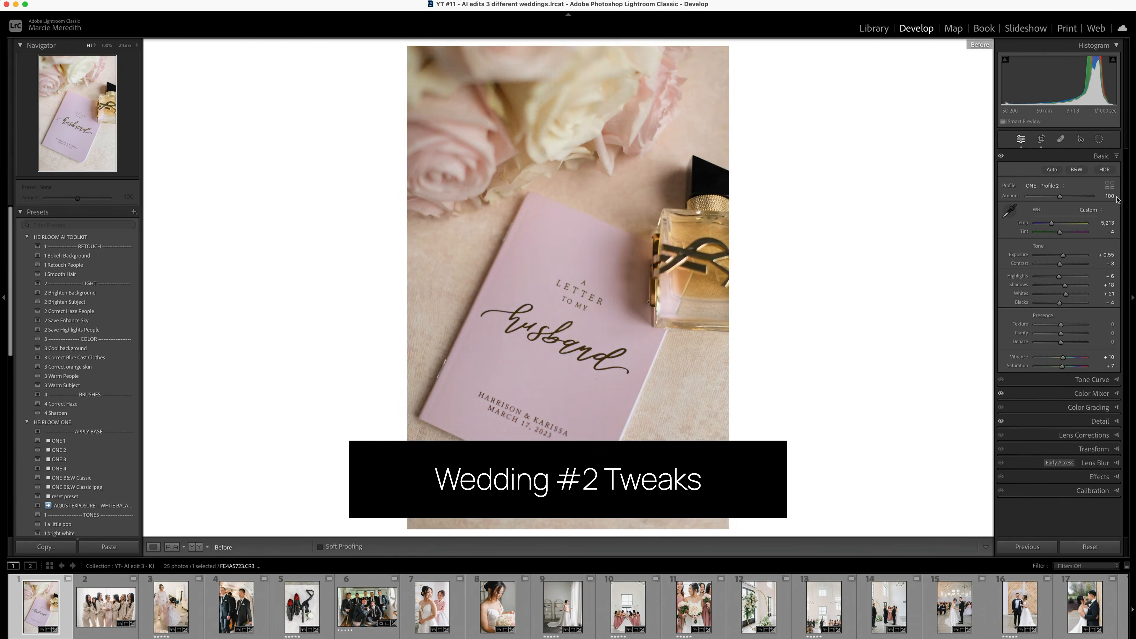
pyautogui.press('Right')
pyautogui.press('r')
pyautogui.moveTo(214, 288); pyautogui.dragTo(236, 288)
pyautogui.press('Return')
# - Zoom in on the faces in the pajama group photo and set its luminance noise reduction to 20
pyautogui.click(1094, 421)
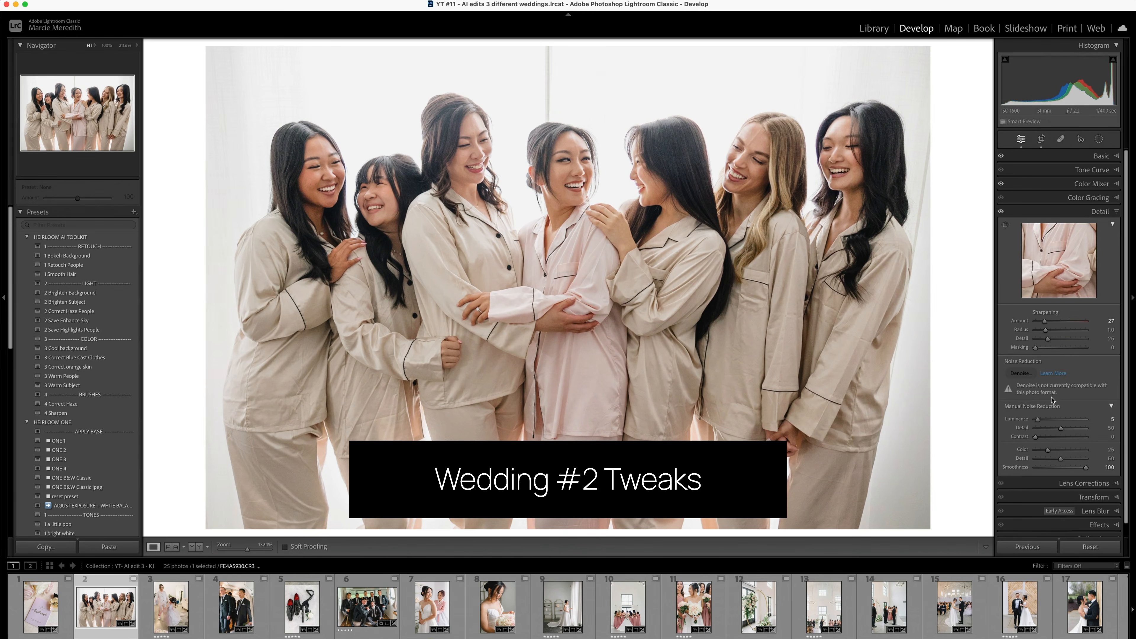
pyautogui.click(1115, 160)
pyautogui.click(561, 158)
pyautogui.moveTo(561, 158); pyautogui.dragTo(587, 459)
pyautogui.click(1092, 421)
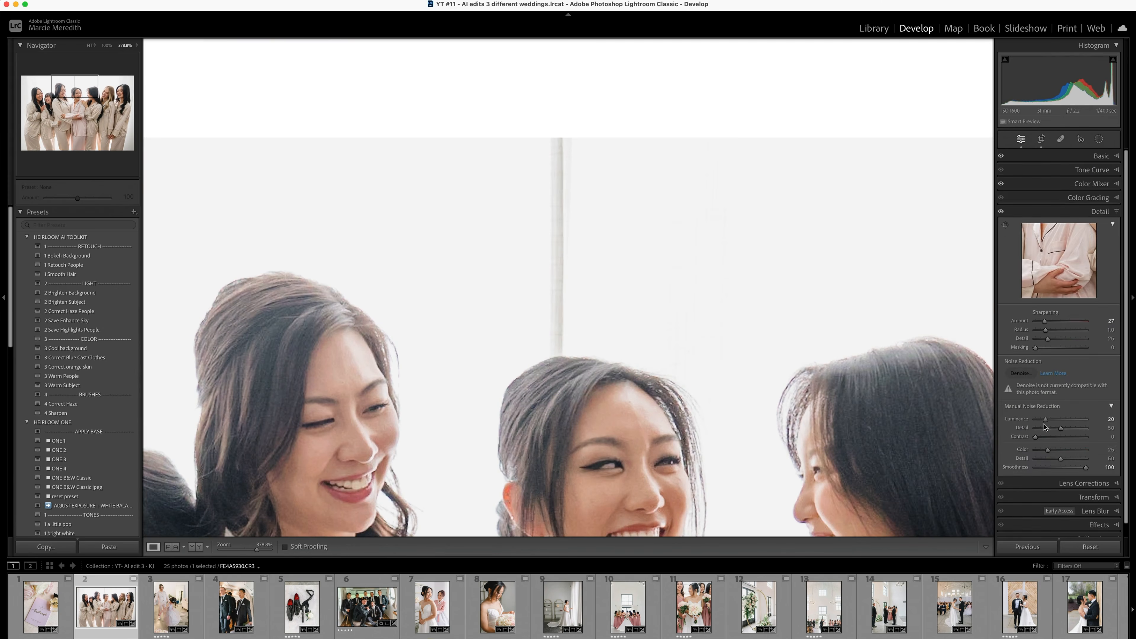
# - Remove the vertical grey strip on the wall above the middle woman's head and heal its leftover traces
pyautogui.click(1103, 156)
pyautogui.press('q')
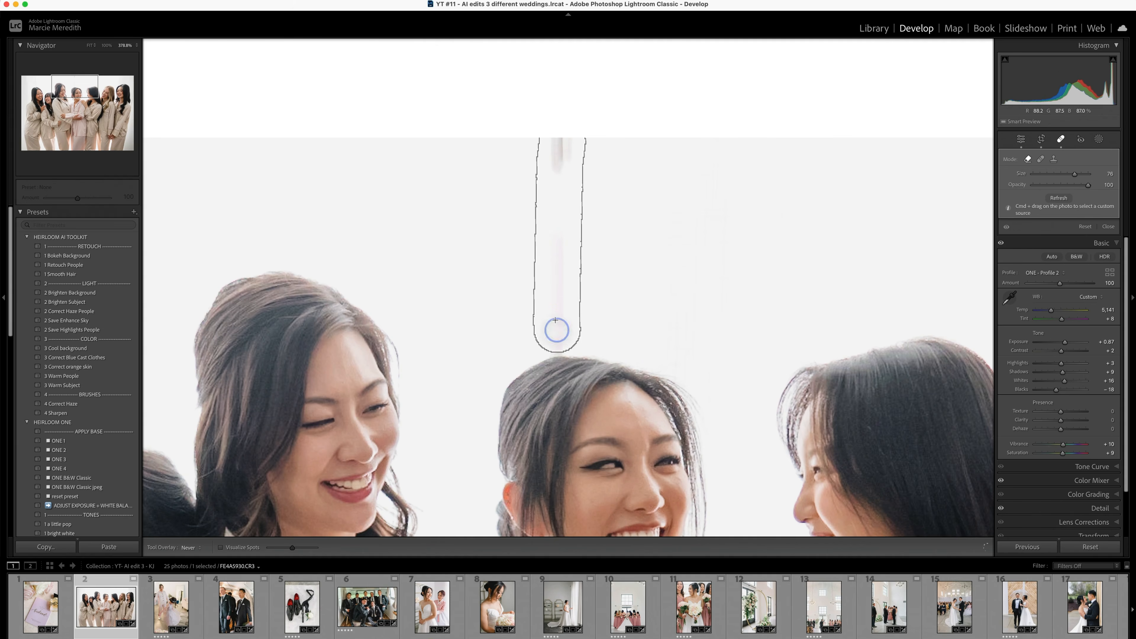
pyautogui.hotkey('shift', 'q')
pyautogui.click(558, 348)
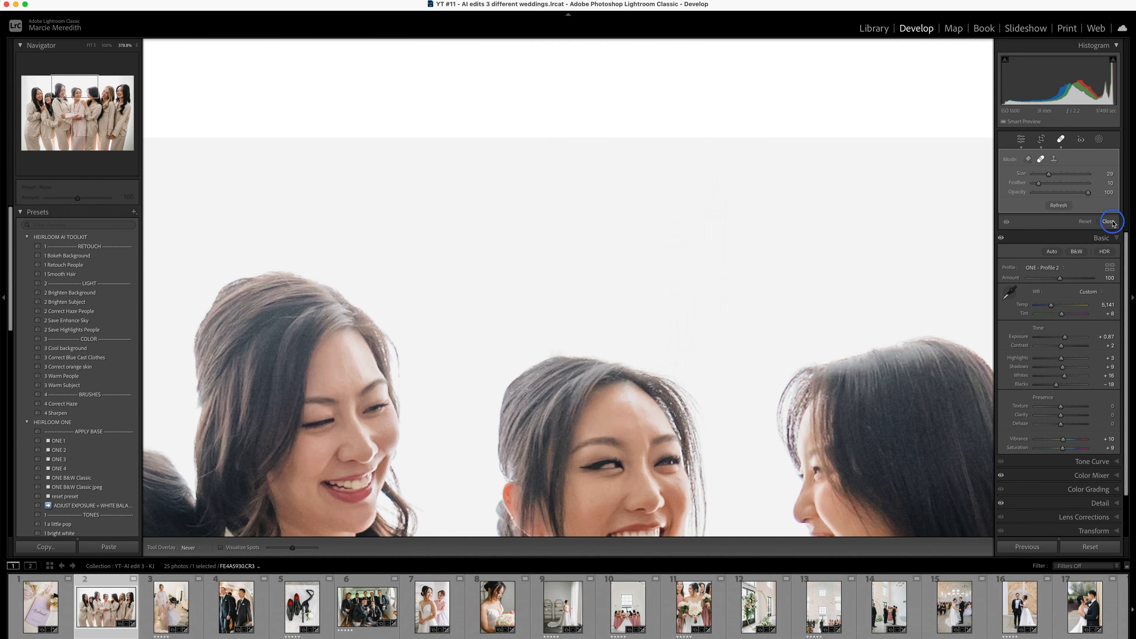
pyautogui.click(1110, 223)
pyautogui.click(943, 223)
# - Heal the distraction beside the bride's legs in the flower girl photo, lower its Highlights and set Shadows to -2
pyautogui.press('Right')
pyautogui.click(1061, 139)
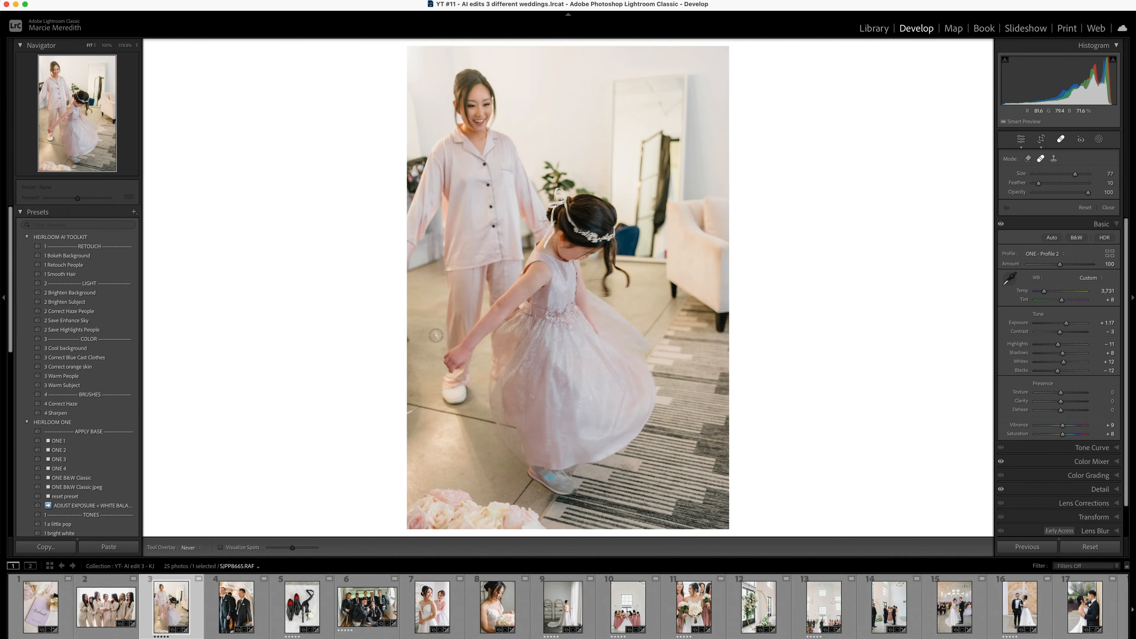
pyautogui.press('q')
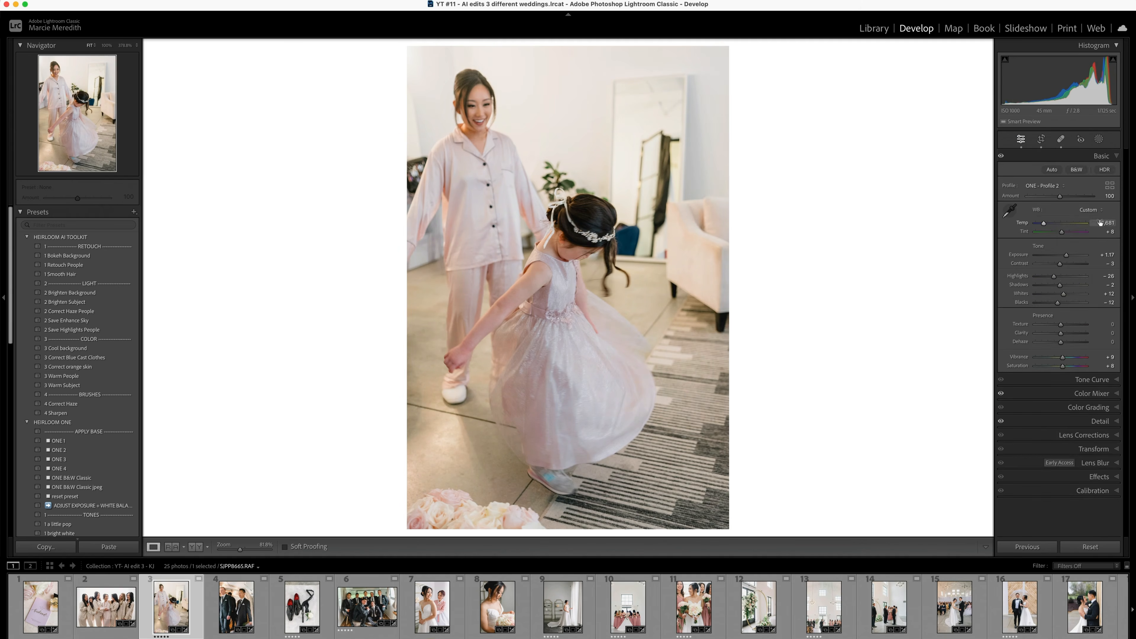
pyautogui.click(1045, 421)
# - Straighten the standing groomsmen photo with the crop tool and reduce its blue saturation
pyautogui.press('Right')
pyautogui.click(1102, 156)
pyautogui.press('r')
pyautogui.moveTo(798, 150); pyautogui.dragTo(798, 190)
pyautogui.press('Return')
pyautogui.click(1056, 393)
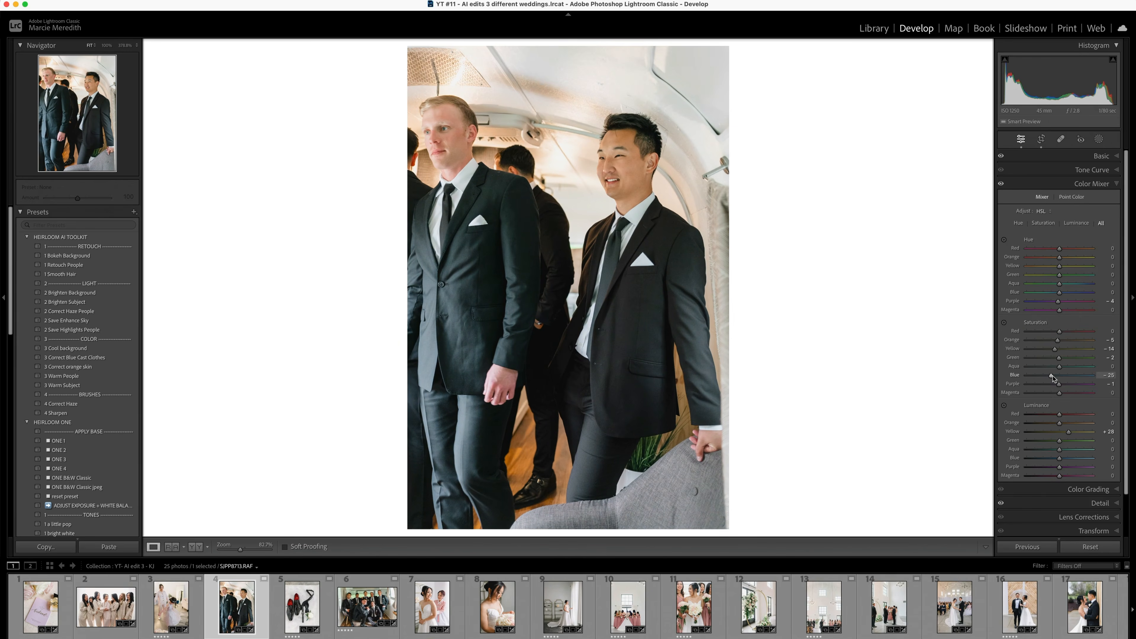
# - Straighten and crop the shoes and watch flat lay, set its Exposure to +0.64 and fine-tune the Whites
pyautogui.press('Right')
pyautogui.click(1098, 156)
pyautogui.press('r')
pyautogui.moveTo(730, 51); pyautogui.dragTo(723, 79)
pyautogui.moveTo(710, 502); pyautogui.dragTo(706, 497)
pyautogui.press('Return')
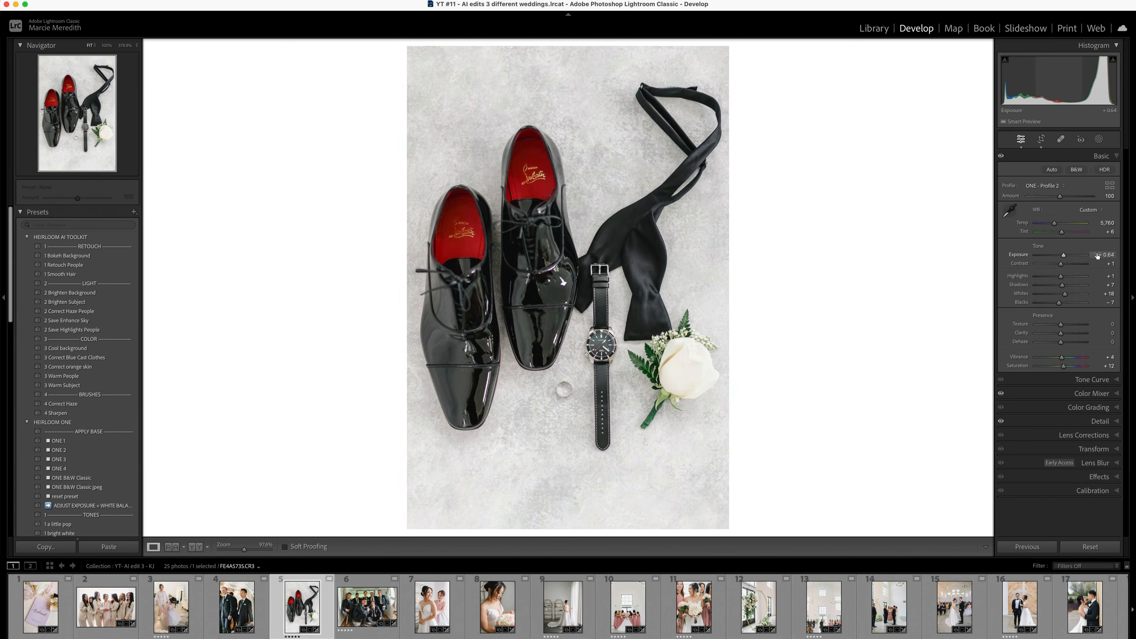
pyautogui.moveTo(1064, 294); pyautogui.dragTo(1062, 294)
pyautogui.click(1099, 139)
pyautogui.click(1019, 178)
pyautogui.click(1100, 139)
# - Set the groomsmen camper photo's Highlights to -11 and add a linear gradient over its upper half with Exposure 0.14
pyautogui.press('Right')
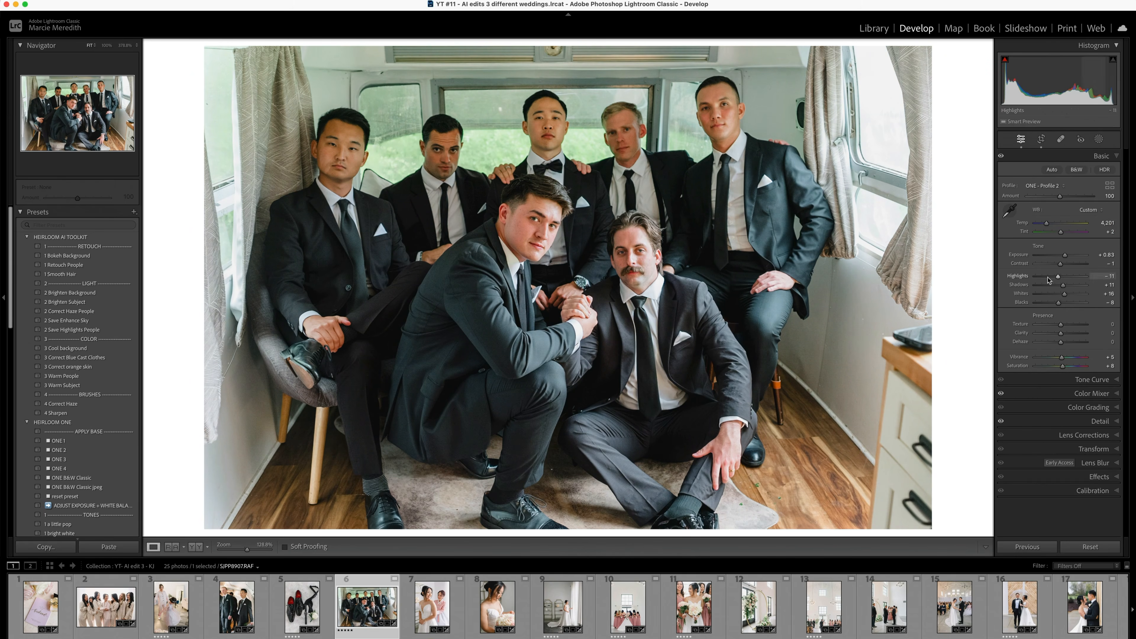
pyautogui.press('m')
pyautogui.moveTo(513, 161); pyautogui.dragTo(517, 263)
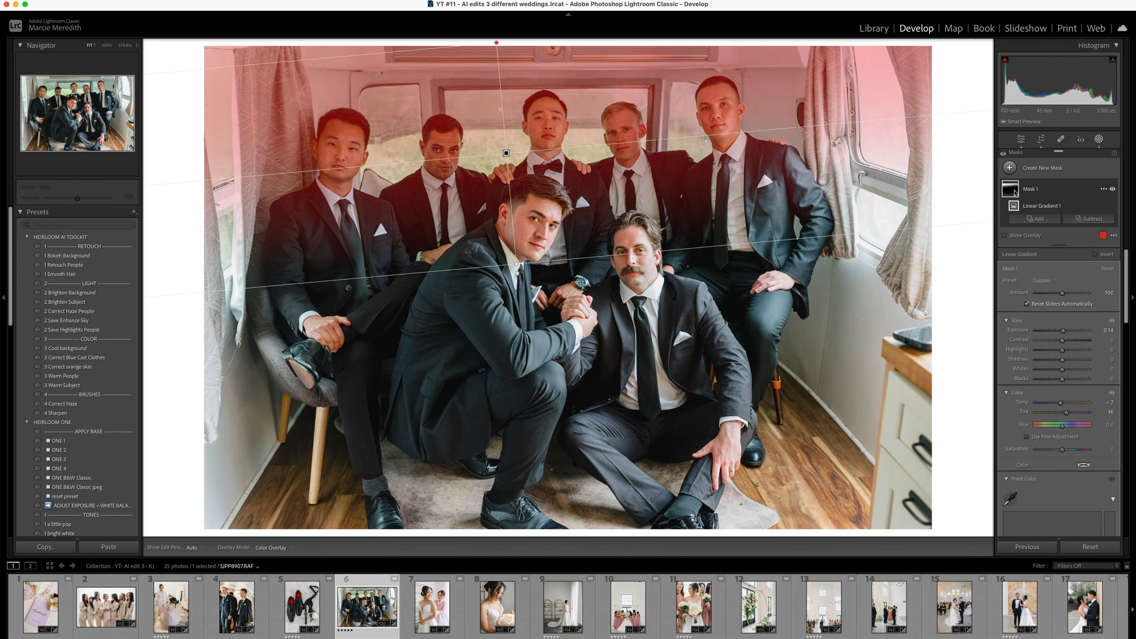
# - Straighten the groomsmen camper photo and crop it tighter to cut out the cabinet at its right edge
pyautogui.press('r')
pyautogui.moveTo(881, 496); pyautogui.dragTo(910, 526)
pyautogui.press('q')
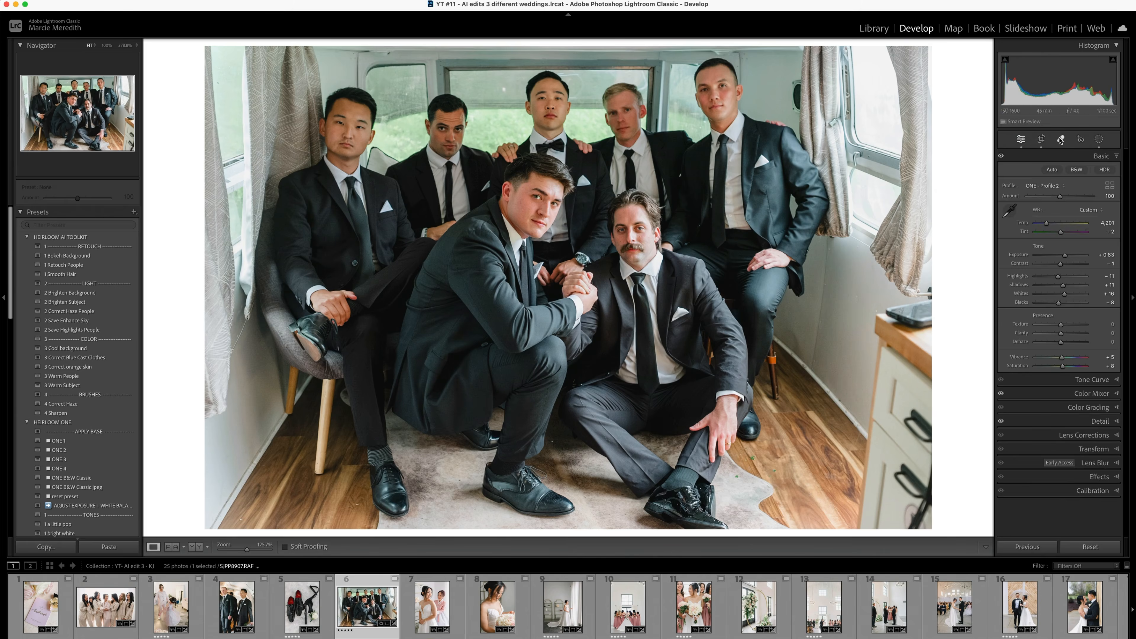
pyautogui.hotkey('shift', 't')
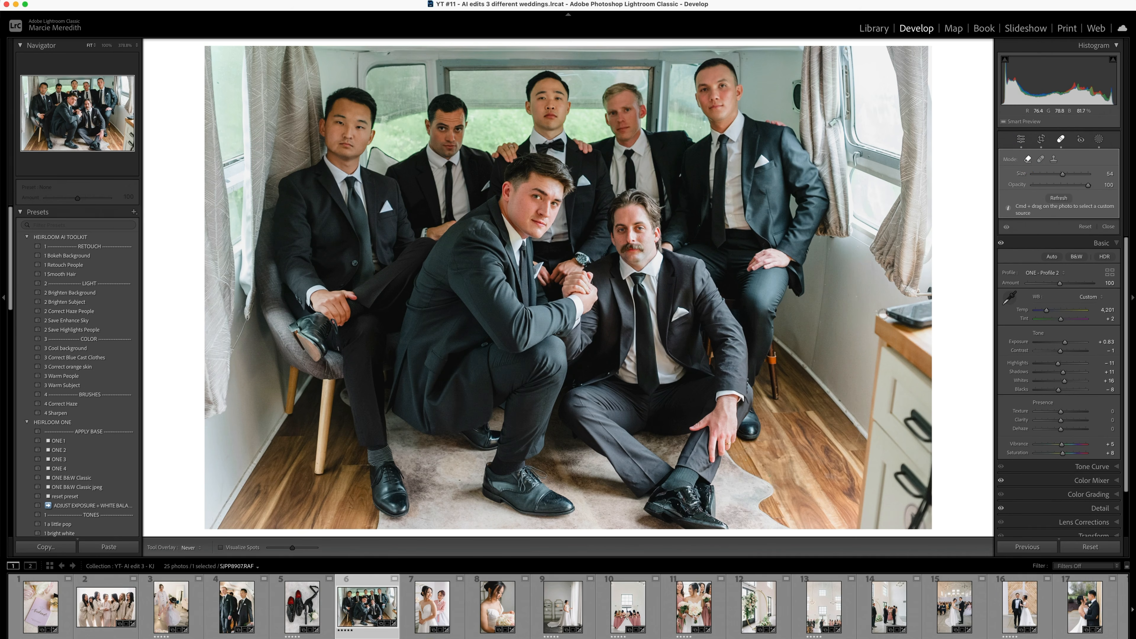
pyautogui.press('r')
pyautogui.moveTo(879, 494); pyautogui.dragTo(858, 481)
pyautogui.moveTo(901, 320); pyautogui.dragTo(901, 324)
pyautogui.press('r')
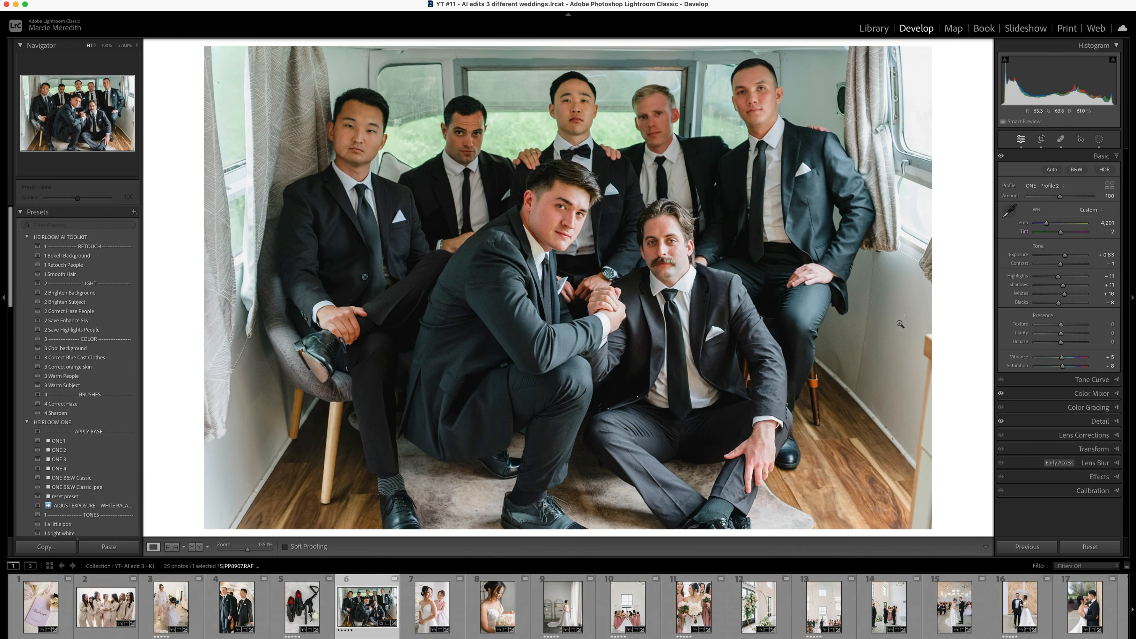
# - Adjust the Whites of the bride and hanbok guest photo against the reference, and set the bouquet portrait's Shadows to +35
pyautogui.press('Right')
pyautogui.hotkey('shift', 'r')
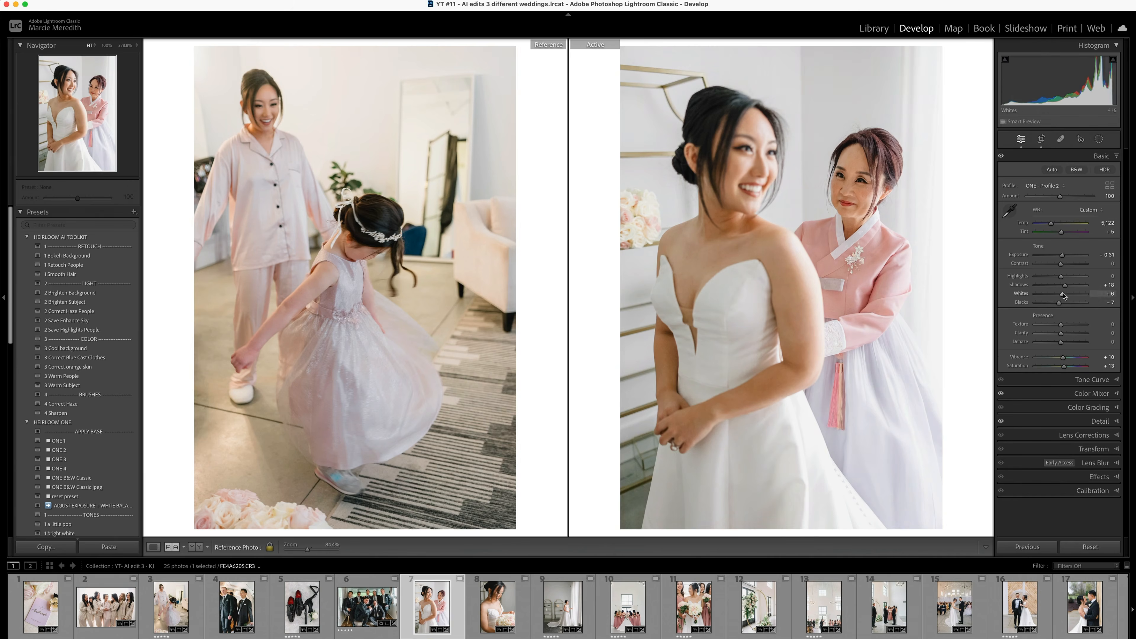
pyautogui.press('d')
pyautogui.press('Right')
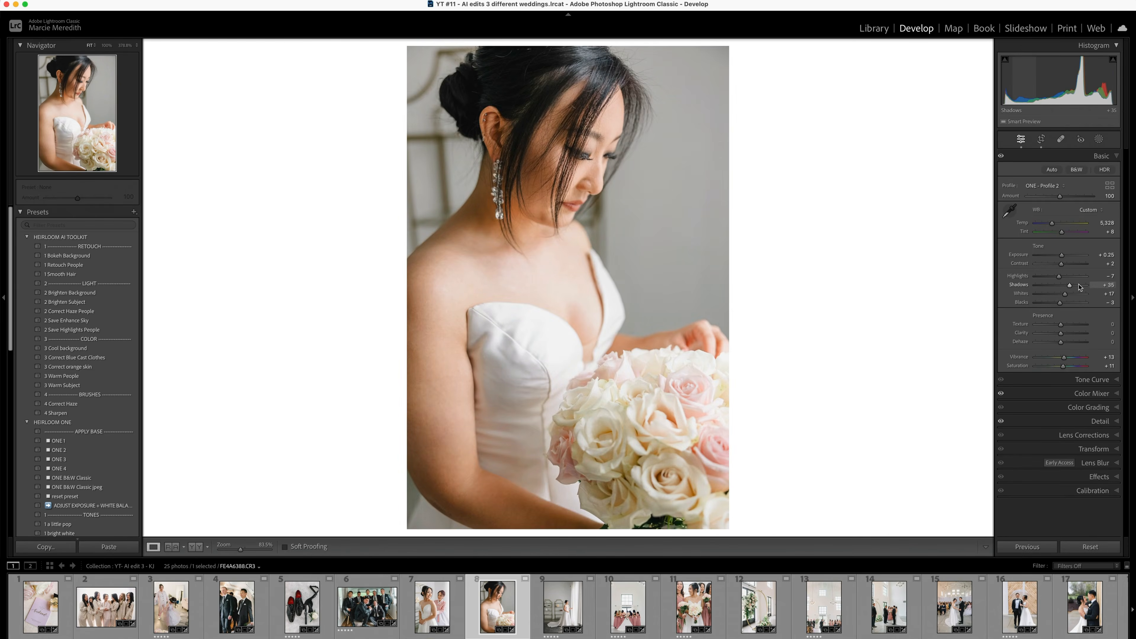
# - Apply automatic Upright correction to the photo of the bride by the curtains and crop it tighter around her and the shelves
pyautogui.press('Right')
pyautogui.press('r')
pyautogui.click(1088, 173)
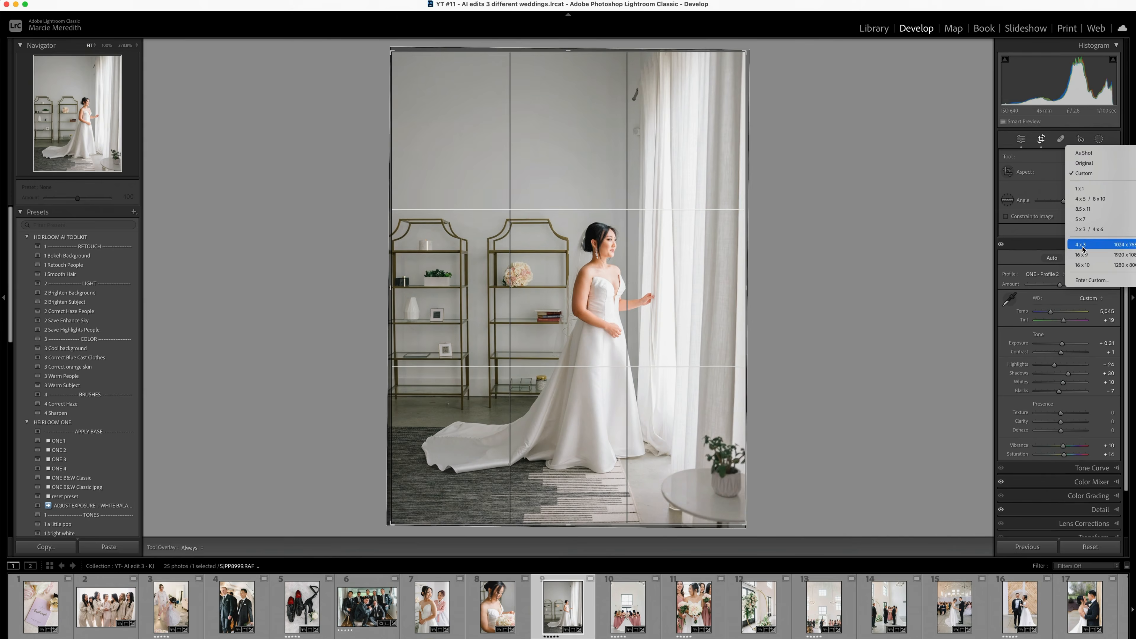
pyautogui.click(1084, 247)
pyautogui.press('r')
pyautogui.click(1094, 449)
pyautogui.click(1059, 271)
pyautogui.press('r')
pyautogui.moveTo(673, 283); pyautogui.dragTo(662, 282)
pyautogui.press('r')
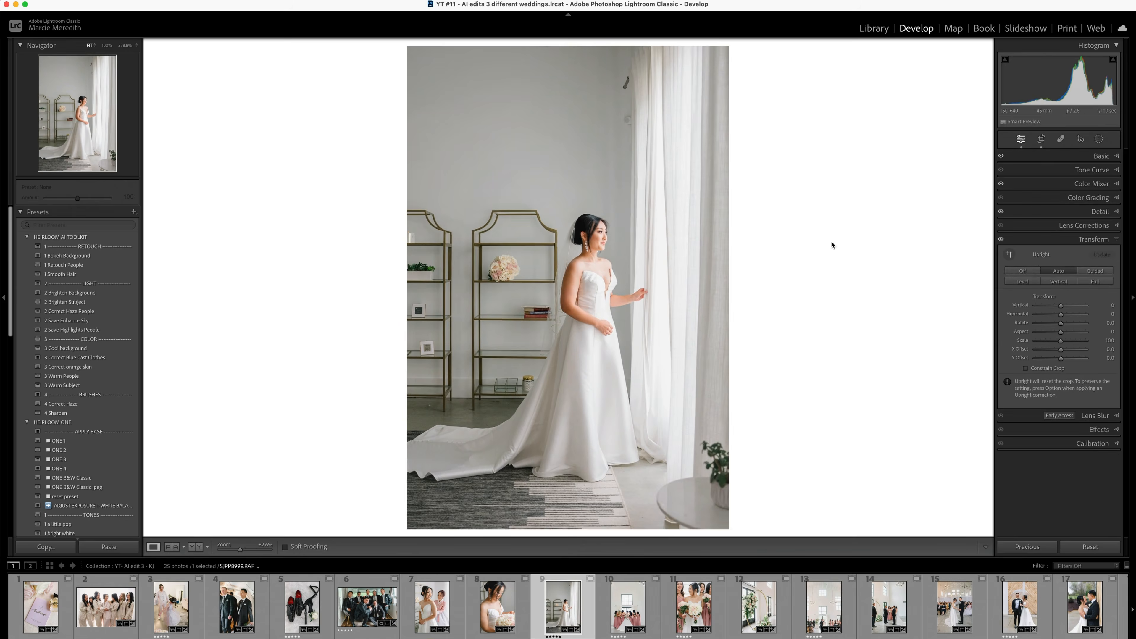
# - Remove the small marks on the wall beside the curtain in the bride's window photo
pyautogui.click(632, 96)
pyautogui.press('q')
pyautogui.scroll(3, 532, 191)
pyautogui.scroll(-2, 614, 218)
pyautogui.click(616, 219)
pyautogui.press('q')
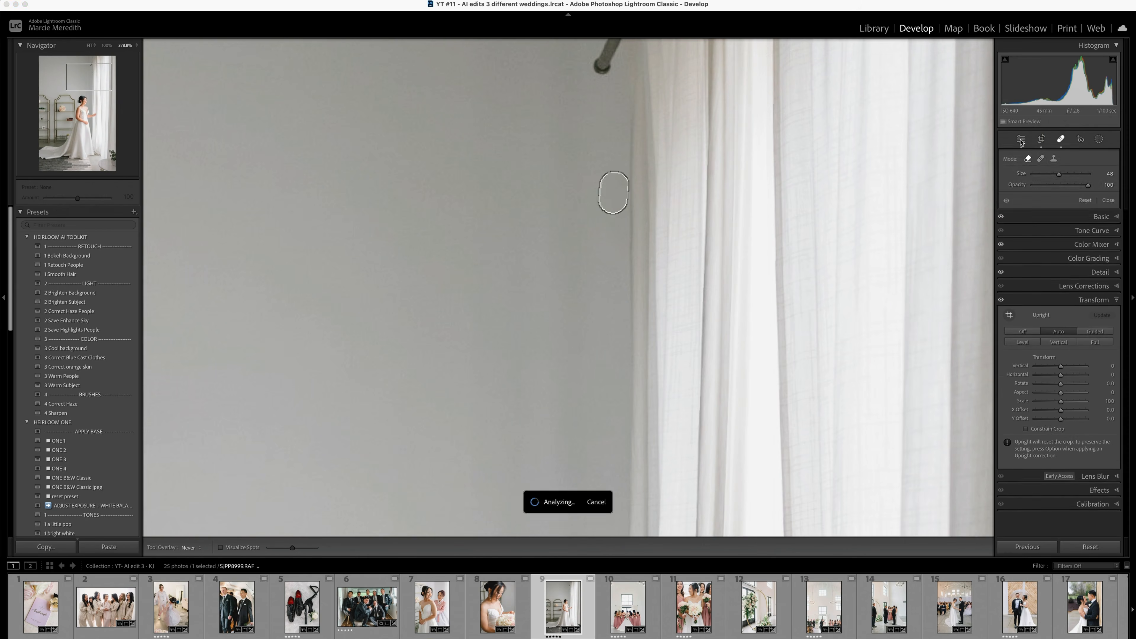
pyautogui.click(596, 340)
# - Set the window photo's Highlights to -47 and Whites to 0, and compare it with the bride and hanbok guest photo as reference
pyautogui.click(1101, 156)
pyautogui.moveTo(1056, 276); pyautogui.dragTo(1049, 276)
pyautogui.press('r')
pyautogui.press('r')
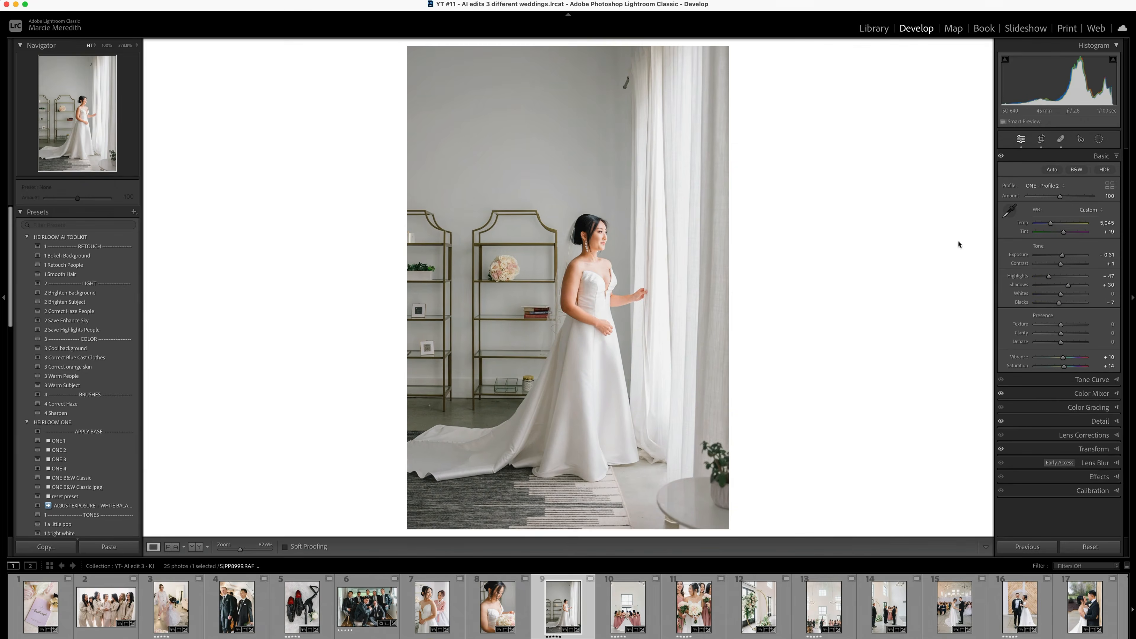
pyautogui.hotkey('shift', 'r')
pyautogui.moveTo(497, 607); pyautogui.dragTo(448, 403)
pyautogui.moveTo(432, 607); pyautogui.dragTo(415, 444)
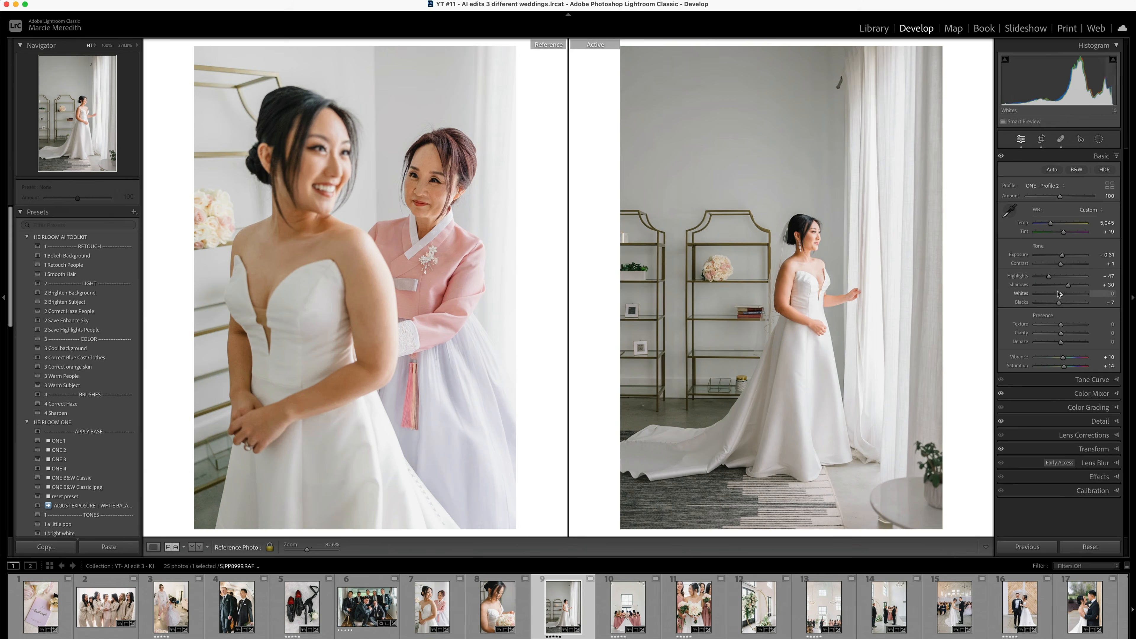
# - Straighten and crop the photo of the bride and bridesmaids seen from behind
pyautogui.press('Right')
pyautogui.press('d')
pyautogui.click(1089, 450)
pyautogui.click(1062, 272)
pyautogui.press('super+z')
pyautogui.press('r')
pyautogui.moveTo(775, 329); pyautogui.dragTo(774, 331)
pyautogui.moveTo(539, 371); pyautogui.dragTo(550, 378)
pyautogui.press('r')
# - Lower the bridesmaids photo's Vertical perspective, constrain the crop, and reframe it with less wall above the window
pyautogui.moveTo(1061, 305); pyautogui.dragTo(1056, 306)
pyautogui.click(1026, 368)
pyautogui.press('r')
pyautogui.moveTo(745, 362); pyautogui.dragTo(744, 365)
pyautogui.moveTo(568, 60); pyautogui.dragTo(568, 94)
pyautogui.press('r')
# - Defringe the upper window frame in the bridesmaids photo with a green Amount of 1
pyautogui.click(1100, 156)
pyautogui.click(575, 179)
pyautogui.click(1084, 434)
pyautogui.moveTo(1036, 317); pyautogui.dragTo(1039, 319)
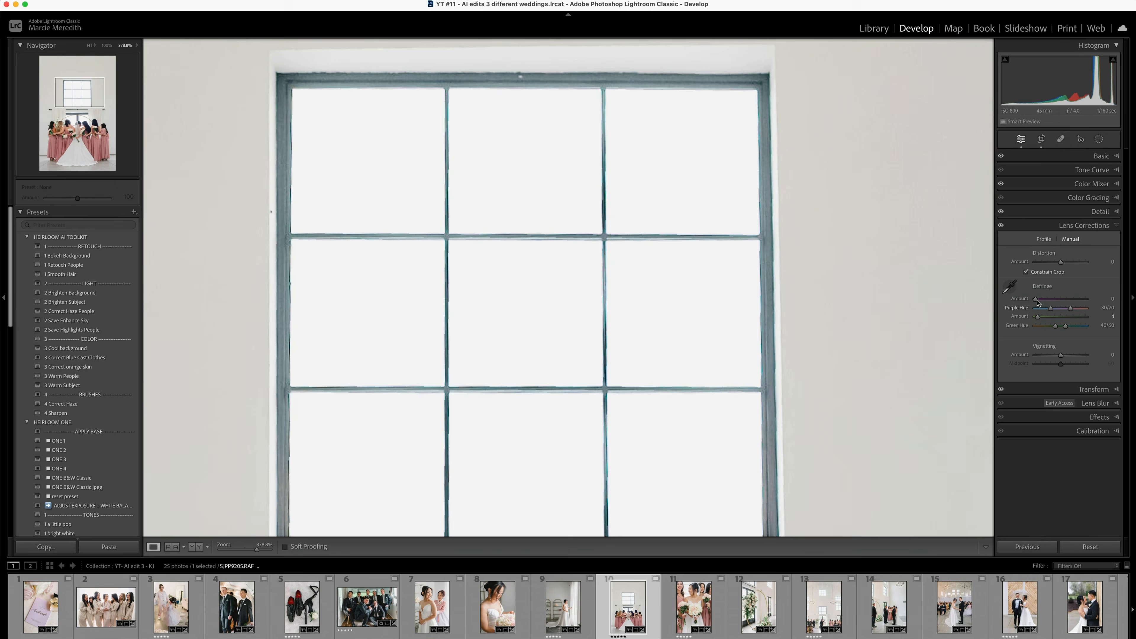
pyautogui.click(1101, 156)
pyautogui.click(915, 357)
pyautogui.click(626, 376)
pyautogui.click(807, 417)
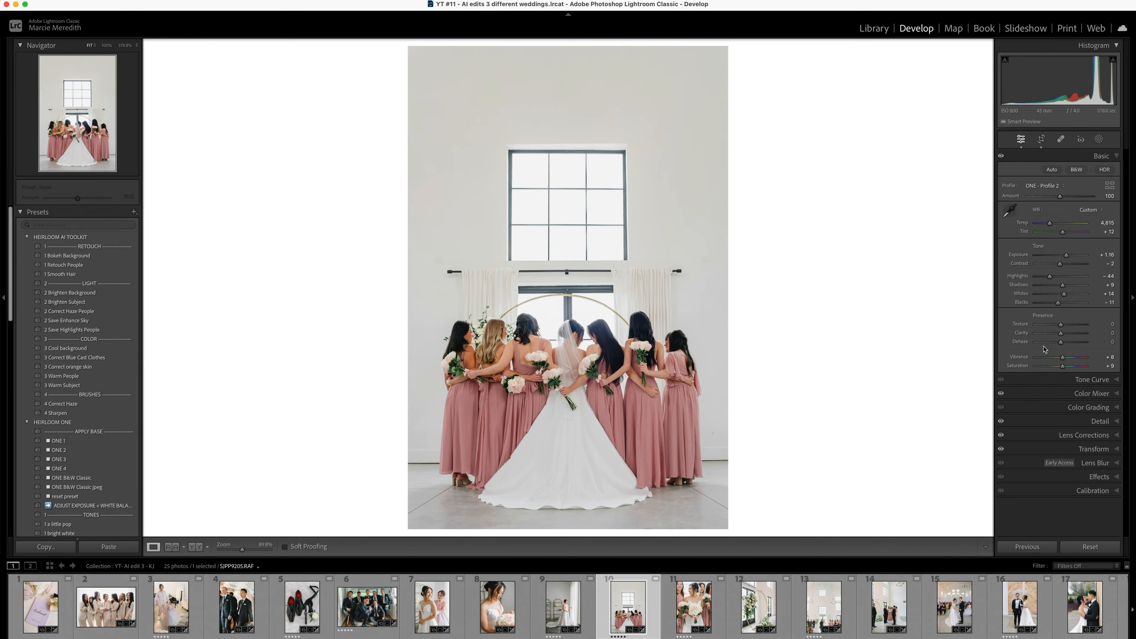
# - Apply automatic Upright correction to the floral arch photo and crop it to frame the arch
pyautogui.hotkey('shift', 'r')
pyautogui.press('Right')
pyautogui.press('Right')
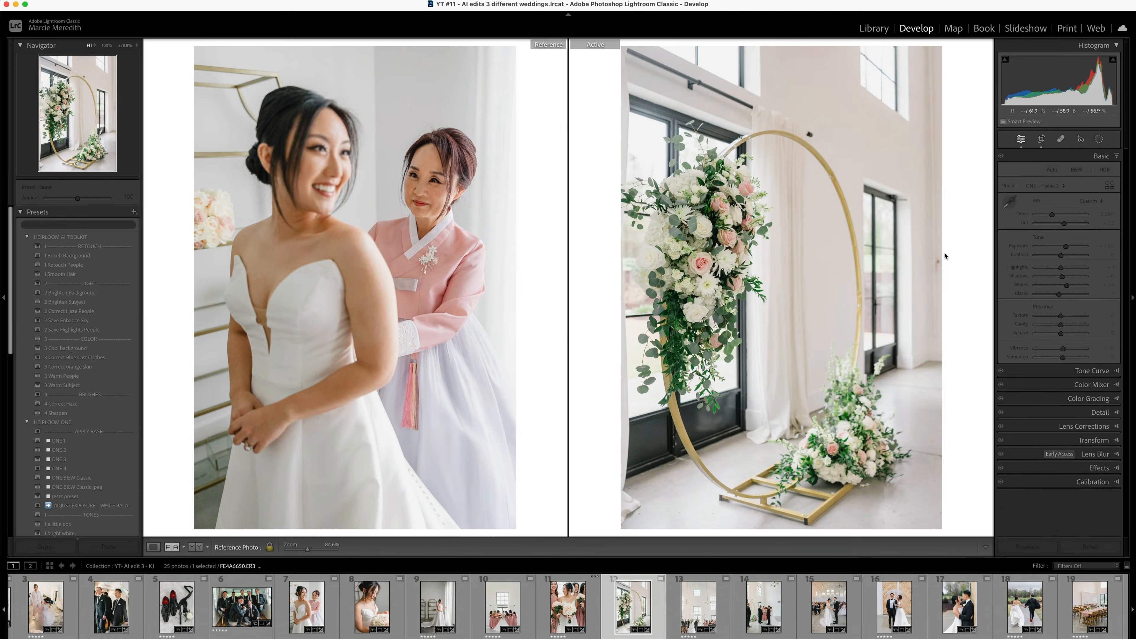
pyautogui.press('r')
pyautogui.moveTo(734, 44); pyautogui.dragTo(740, 134)
pyautogui.press('r')
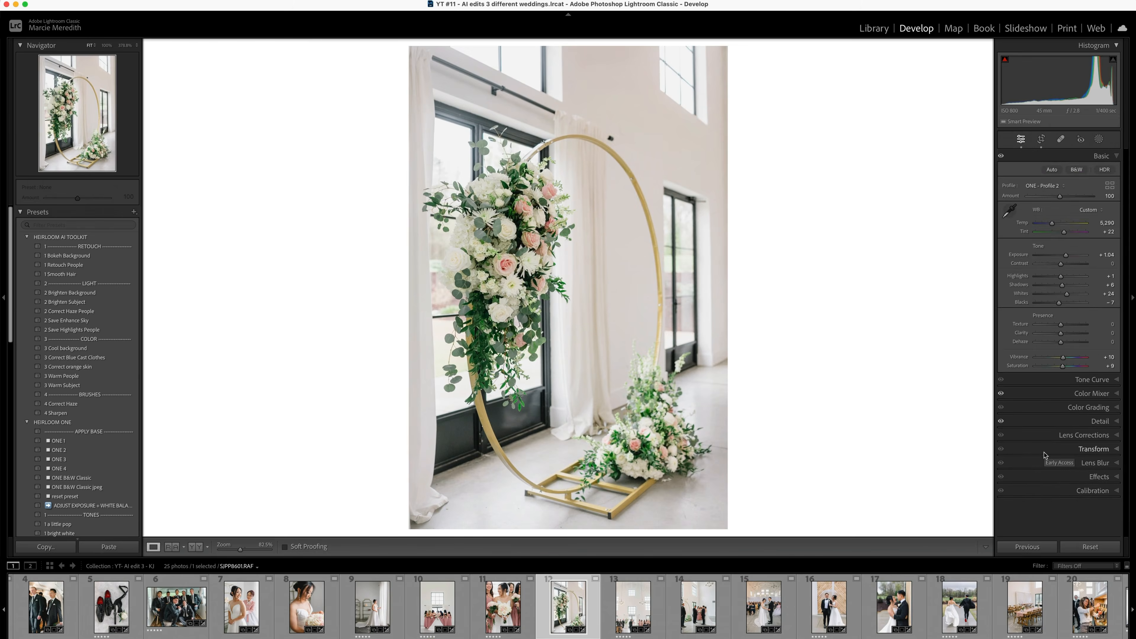
pyautogui.click(1094, 449)
pyautogui.click(1059, 271)
pyautogui.press('r')
pyautogui.press('r')
# - Use the bridesmaids photo as reference for the floral arch photo and set the arch photo's Temp to 5,240
pyautogui.hotkey('shift', 'r')
pyautogui.moveTo(438, 607); pyautogui.dragTo(355, 313)
pyautogui.click(1101, 156)
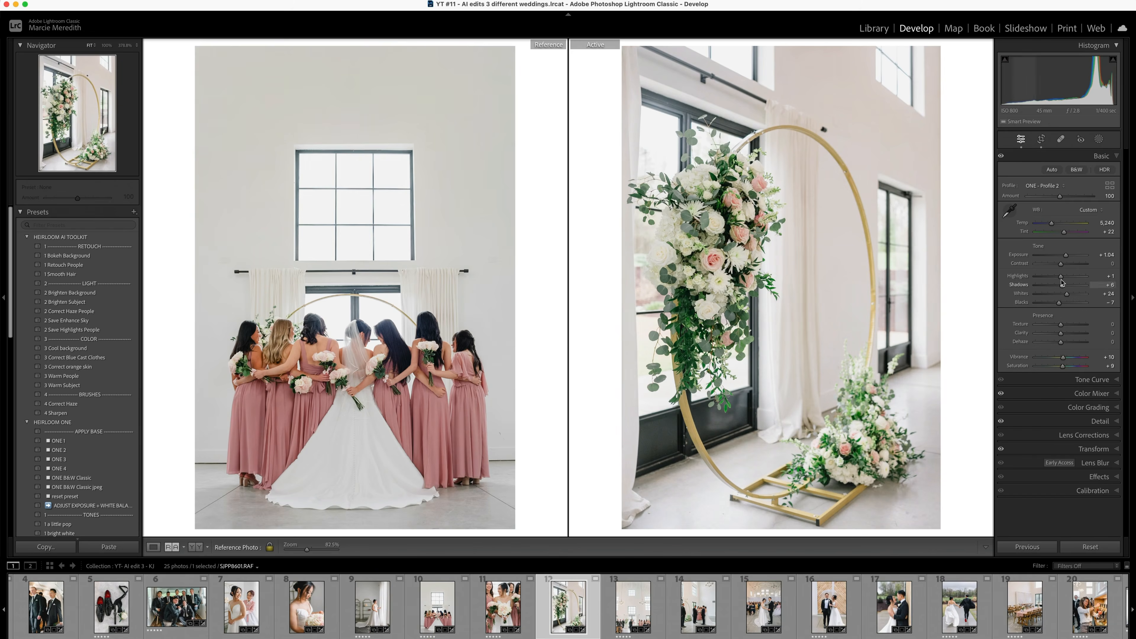
# - Add a linear gradient mask to the floral arch photo with Temp -4 and Tint -9, and check it with the mask switched off
pyautogui.click(1100, 140)
pyautogui.click(1039, 233)
pyautogui.moveTo(1062, 401); pyautogui.dragTo(1058, 401)
pyautogui.moveTo(706, 115); pyautogui.dragTo(704, 116)
pyautogui.click(1113, 190)
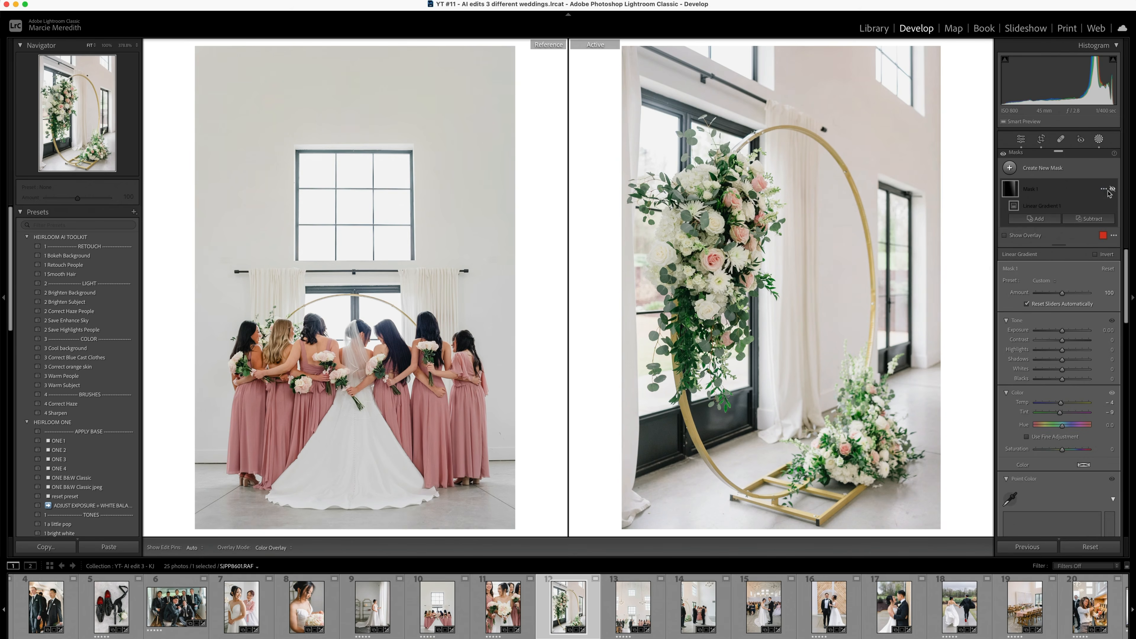
pyautogui.click(1099, 139)
# - Straighten and crop the wide ceremony photo, and defringe it with purple Amount 1 and green Amount 2
pyautogui.press('Right')
pyautogui.moveTo(1110, 254); pyautogui.dragTo(1105, 254)
pyautogui.press('r')
pyautogui.moveTo(569, 379); pyautogui.dragTo(586, 373)
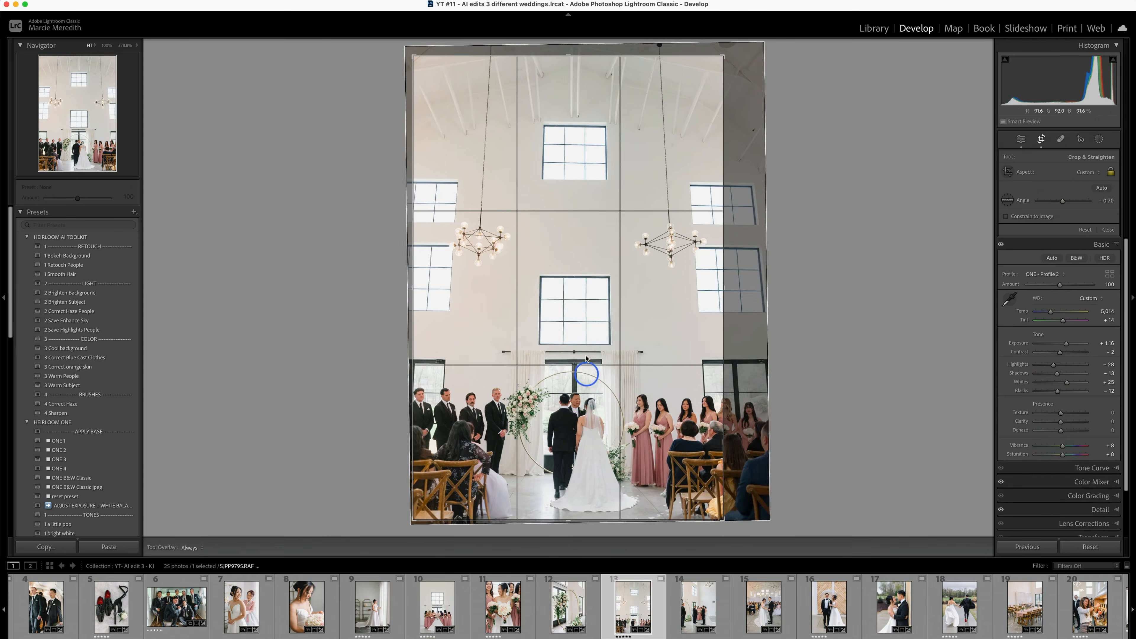
pyautogui.press('Return')
pyautogui.click(1085, 435)
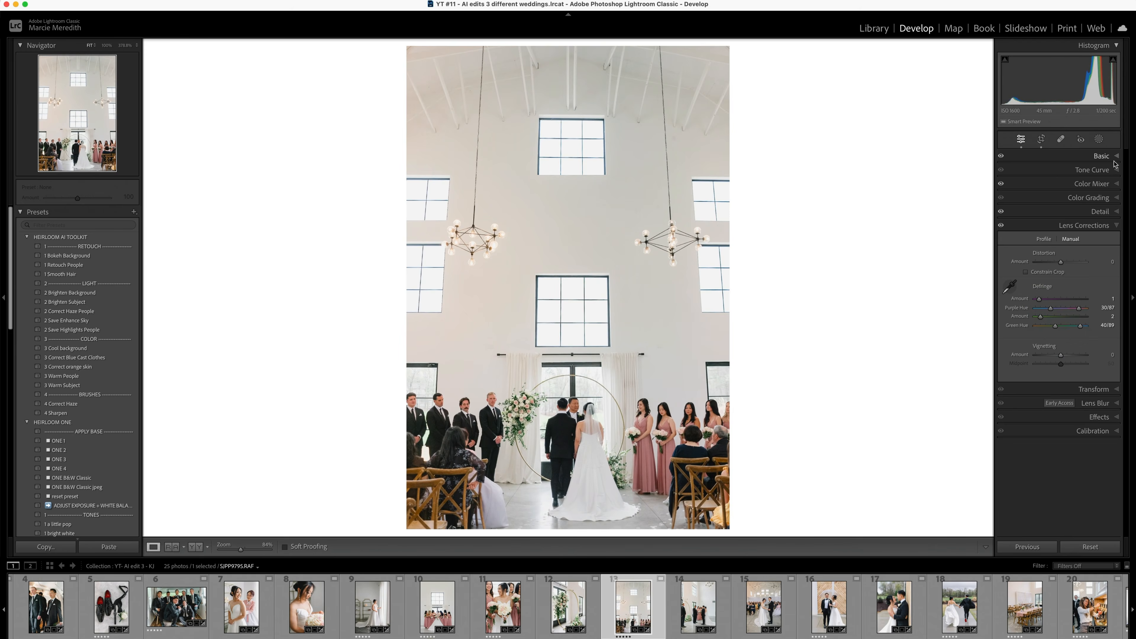
# - Add a large radial gradient over the left wall of the wide ceremony photo with Temp -14
pyautogui.click(1099, 139)
pyautogui.click(1039, 246)
pyautogui.moveTo(1062, 407); pyautogui.dragTo(1058, 407)
pyautogui.moveTo(444, 155); pyautogui.dragTo(583, 382)
pyautogui.moveTo(444, 155); pyautogui.dragTo(454, 152)
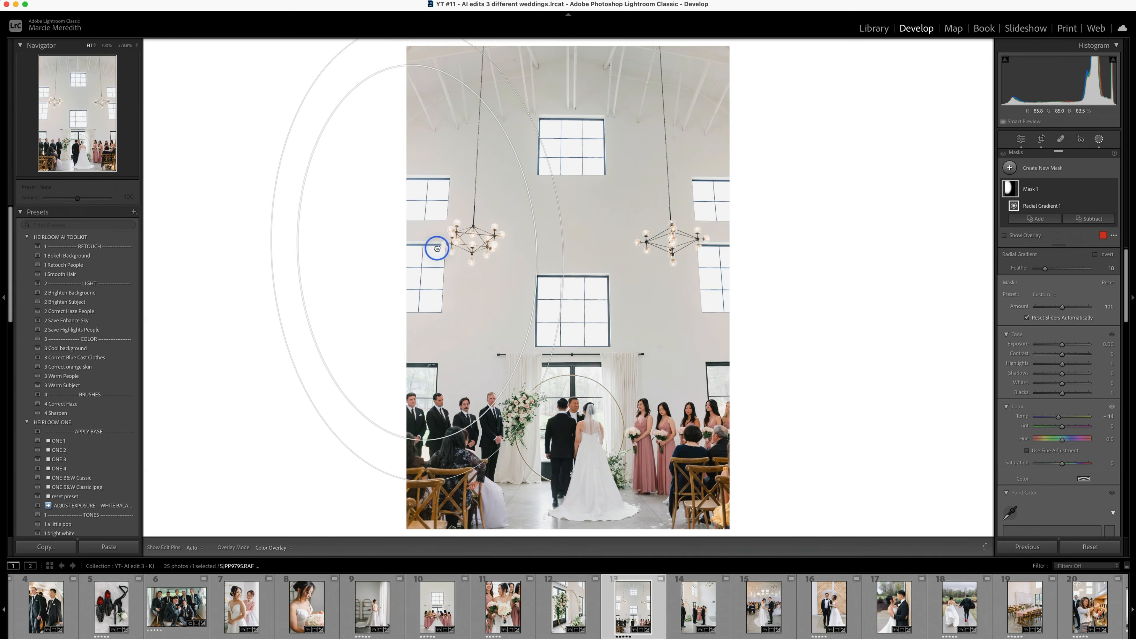
pyautogui.press('r')
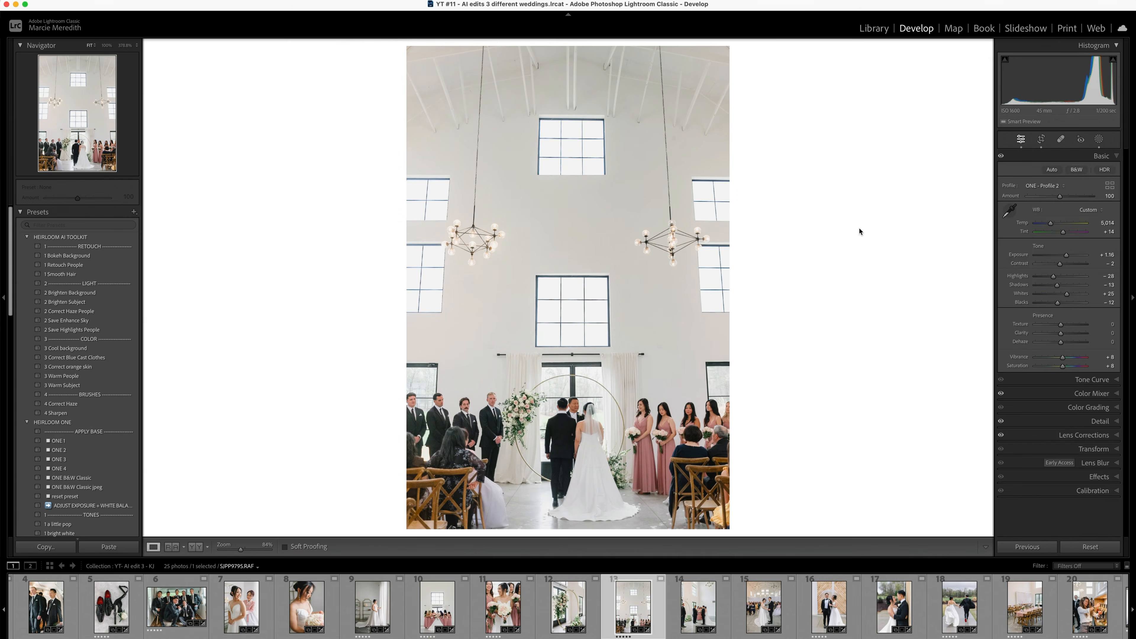
pyautogui.press('super+z')
# - Compare the side-angle vows photo with the bridesmaids reference, set its Shadows to -17 and add a linear gradient
pyautogui.hotkey('shift', 'r')
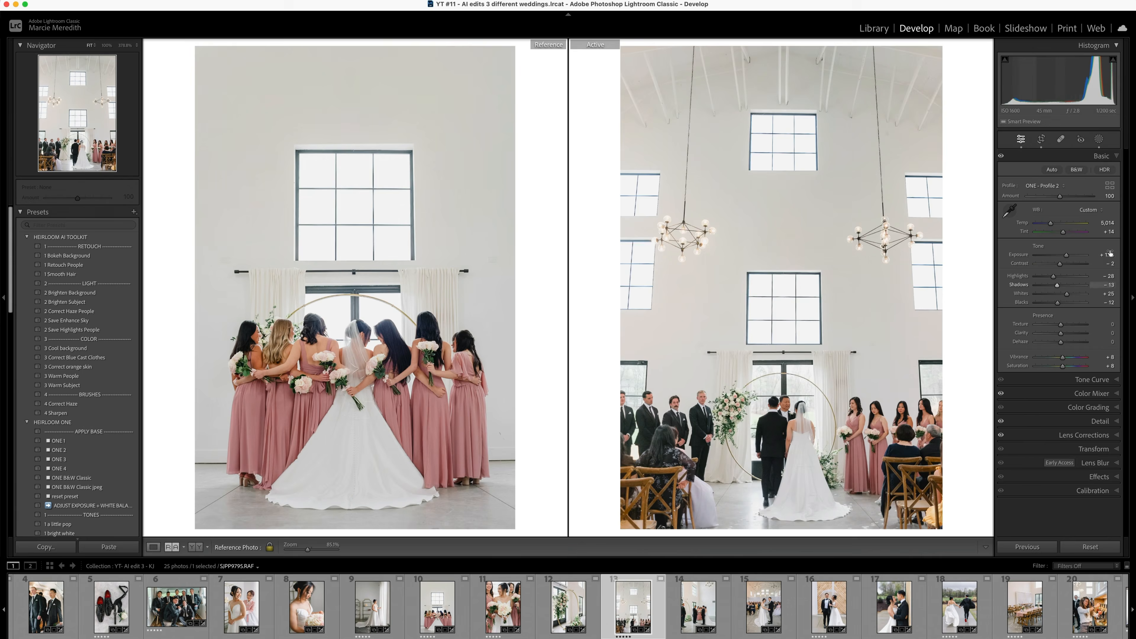
pyautogui.press('Right')
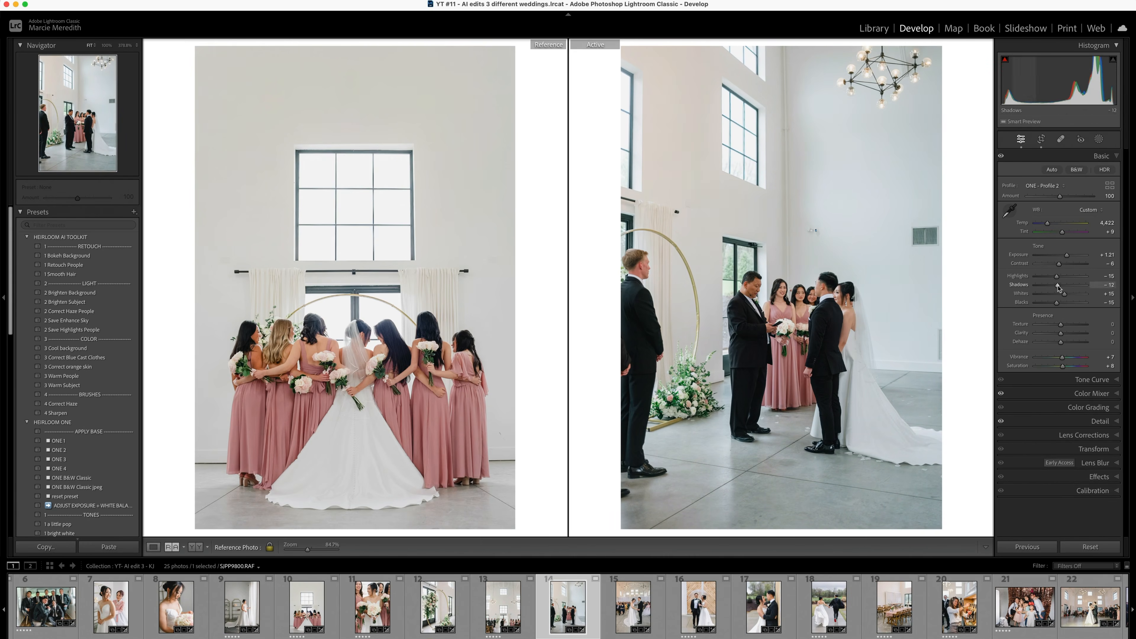
pyautogui.press('m')
pyautogui.moveTo(680, 219); pyautogui.dragTo(680, 219)
# - Remove the thermostat, the air vent and the wall fixture behind the bride from the vows photo
pyautogui.press('q')
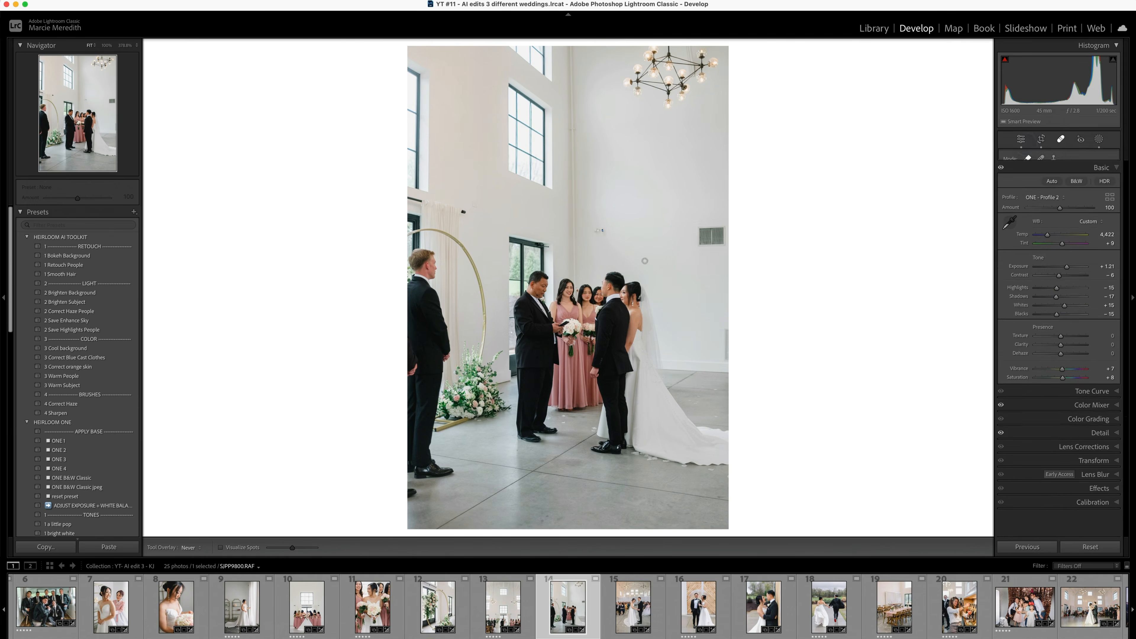
pyautogui.click(601, 231)
pyautogui.click(711, 236)
pyautogui.press('super+z')
pyautogui.press('z')
pyautogui.click(743, 328)
pyautogui.press('z')
pyautogui.press('q')
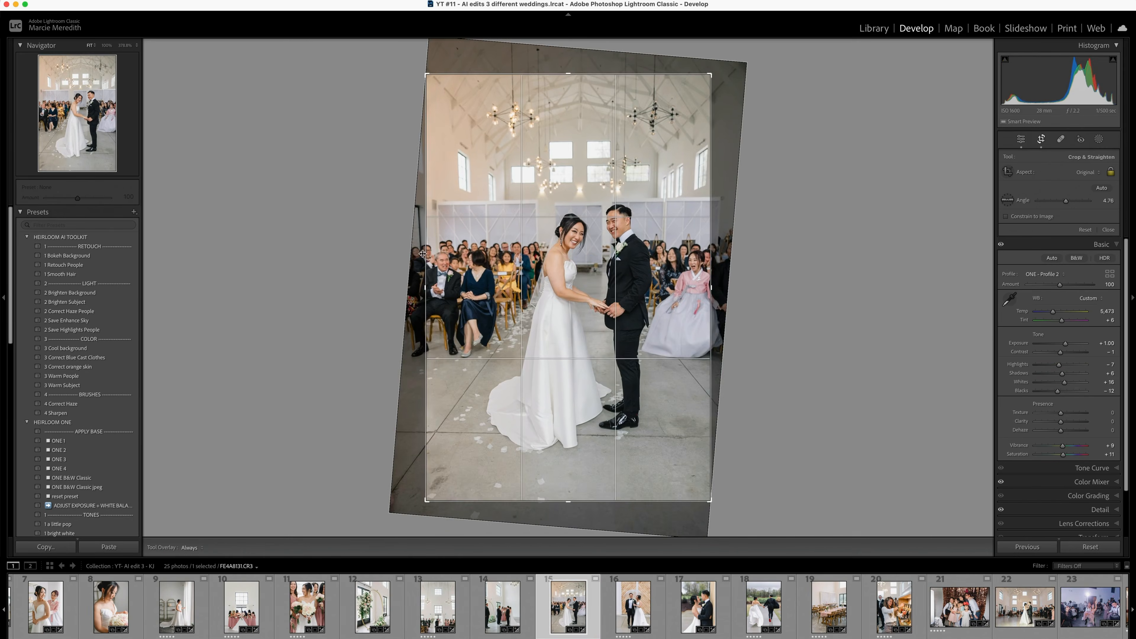
# - Crop the photo of the couple holding hands in front of the guests tighter
pyautogui.moveTo(423, 254); pyautogui.dragTo(432, 254)
pyautogui.moveTo(514, 268); pyautogui.dragTo(514, 282)
pyautogui.press('Return')
# - Add a linear gradient to the photo of the couple holding hands, with Temp -21 and Tint -4, and recheck its crop
pyautogui.click(1099, 142)
pyautogui.click(1035, 238)
pyautogui.moveTo(1063, 392); pyautogui.dragTo(1059, 392)
pyautogui.moveTo(596, 131); pyautogui.dragTo(597, 133)
pyautogui.moveTo(1064, 412); pyautogui.dragTo(1063, 416)
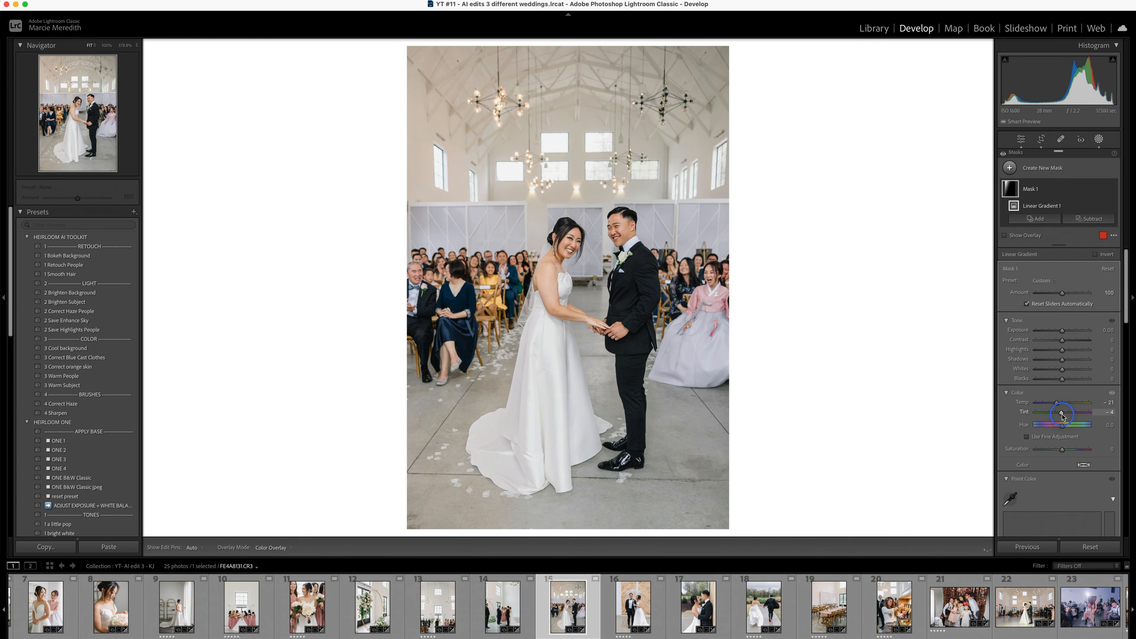
pyautogui.click(1100, 139)
pyautogui.press('r')
pyautogui.press('Return')
# - Apply automatic Upright correction to the umbrella portrait and confirm its crop
pyautogui.press('Right')
pyautogui.click(1086, 445)
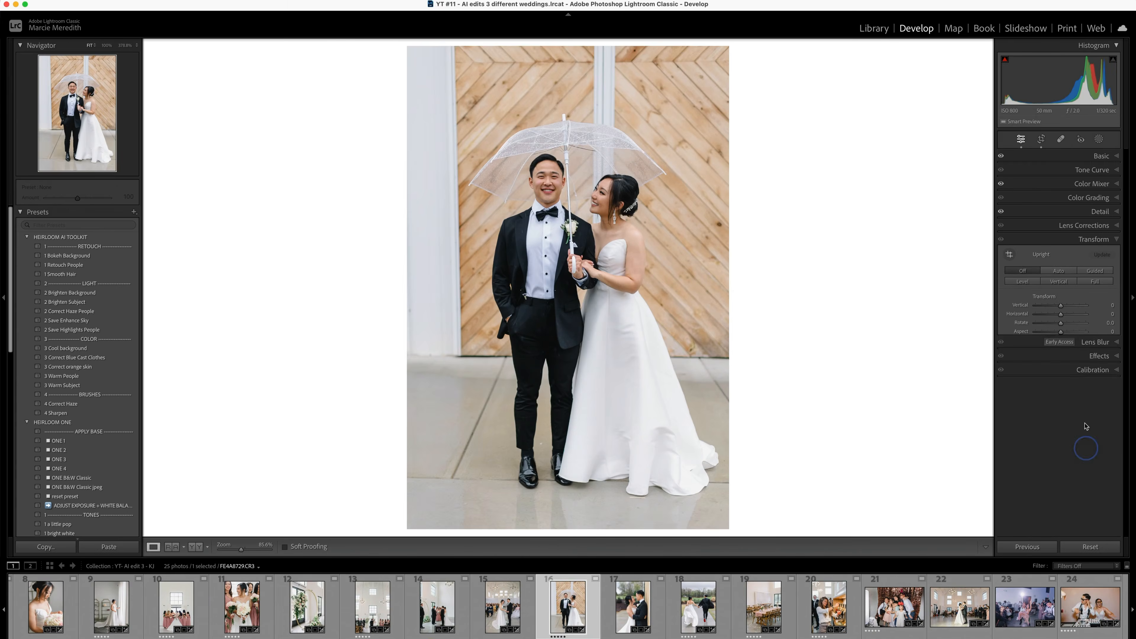
pyautogui.click(1059, 270)
pyautogui.press('r')
pyautogui.press('Return')
# - Go on to the reception tables photo and compare it with the vows photo as reference
pyautogui.press('Right')
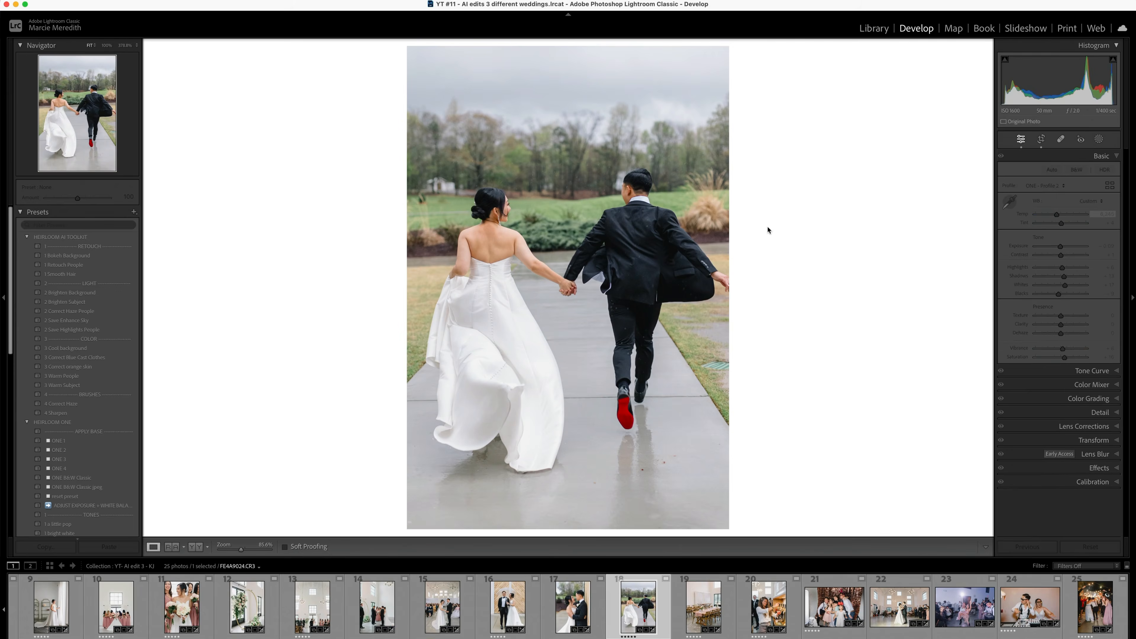
pyautogui.press('Right')
pyautogui.hotkey('shift', 'r')
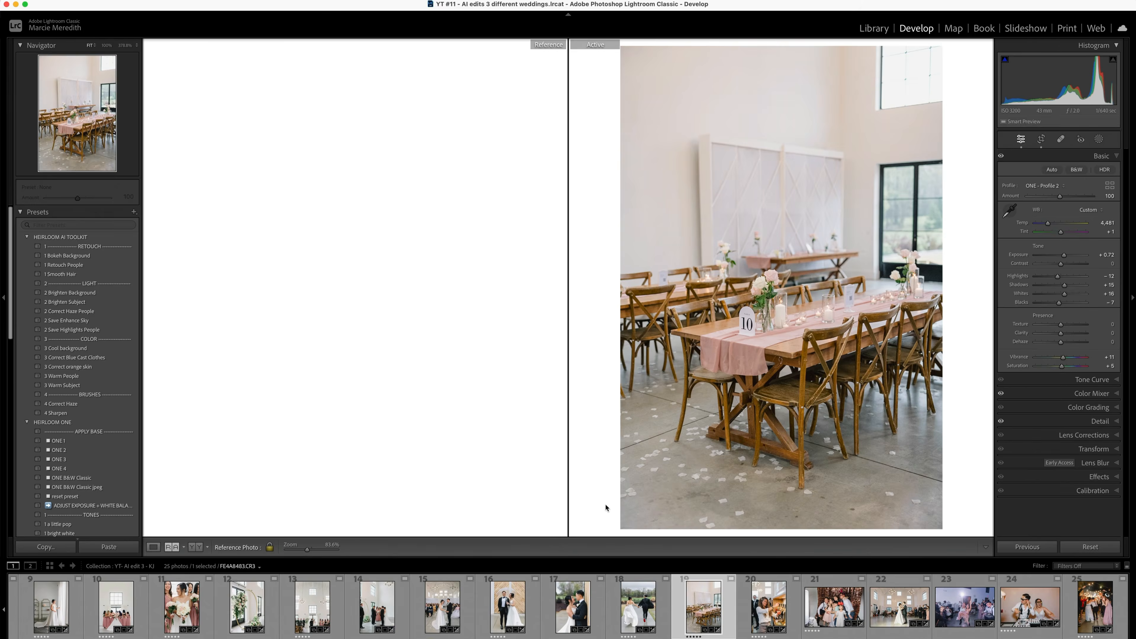
# - Create a background mask on the bartender photo, adjust its Temp and set its Tint to -3
pyautogui.press('Right')
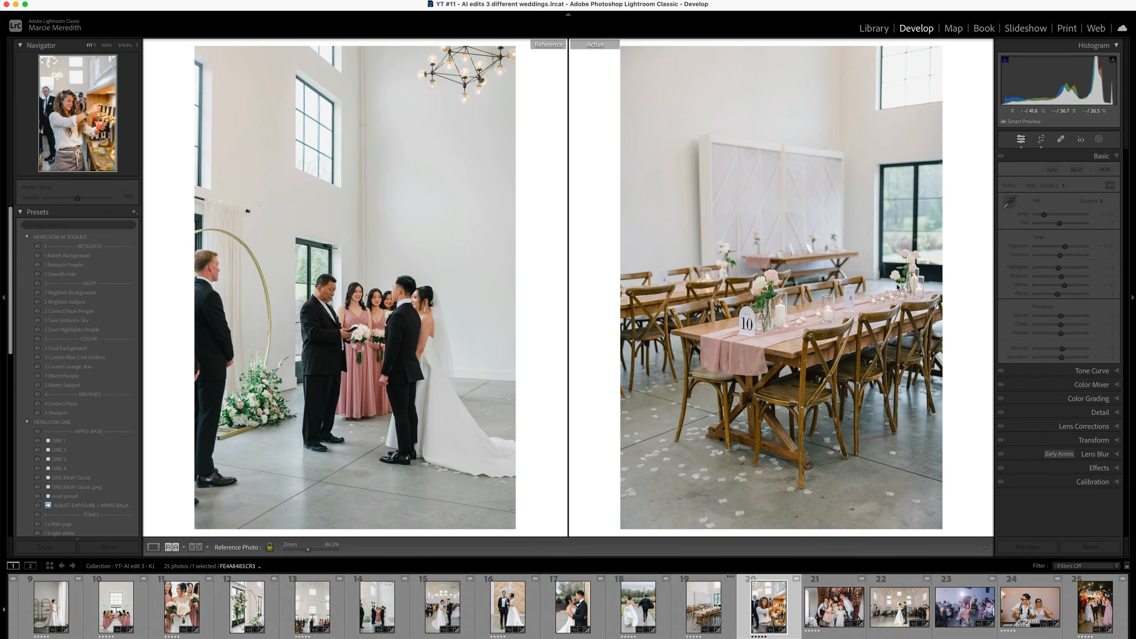
pyautogui.click(1100, 139)
pyautogui.click(1094, 177)
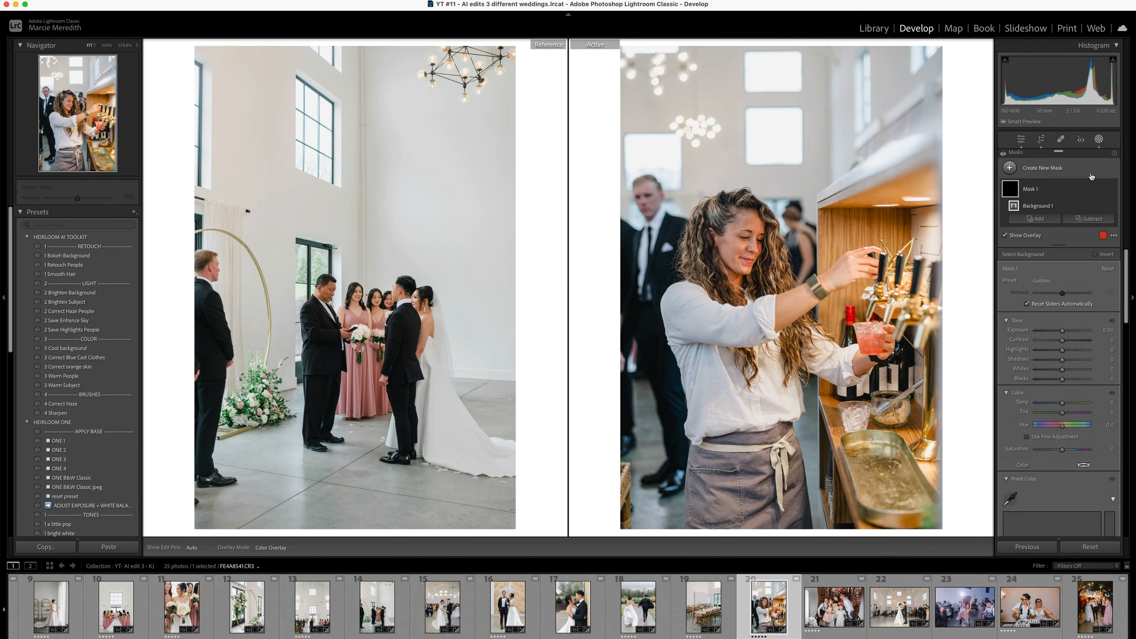
pyautogui.click(1049, 220)
pyautogui.click(1010, 168)
pyautogui.click(1039, 190)
pyautogui.click(1040, 189)
pyautogui.moveTo(1063, 403); pyautogui.dragTo(1065, 404)
# - Subtract the wooden bar from the bartender photo's background mask with an object selection
pyautogui.click(1093, 223)
pyautogui.click(1092, 259)
pyautogui.moveTo(841, 244)
pyautogui.mouseDown()
pyautogui.moveTo(922, 419)
pyautogui.moveTo(850, 429)
pyautogui.mouseUp()
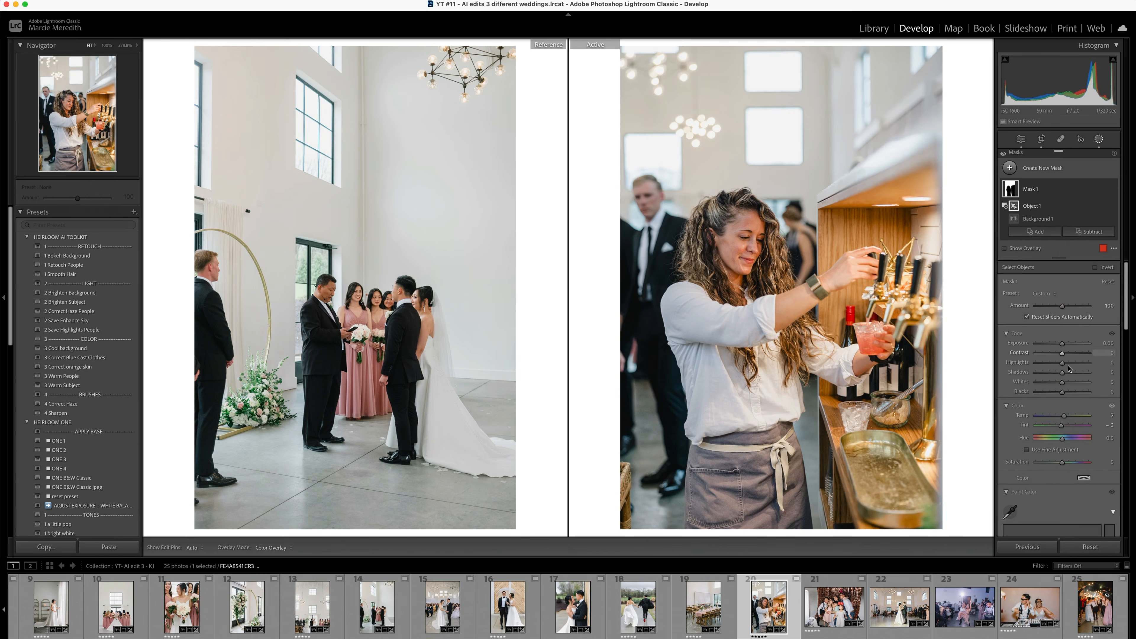
# - Straighten the first dance photo and crop it tighter around the couple and guests
pyautogui.press('Right')
pyautogui.press('Right')
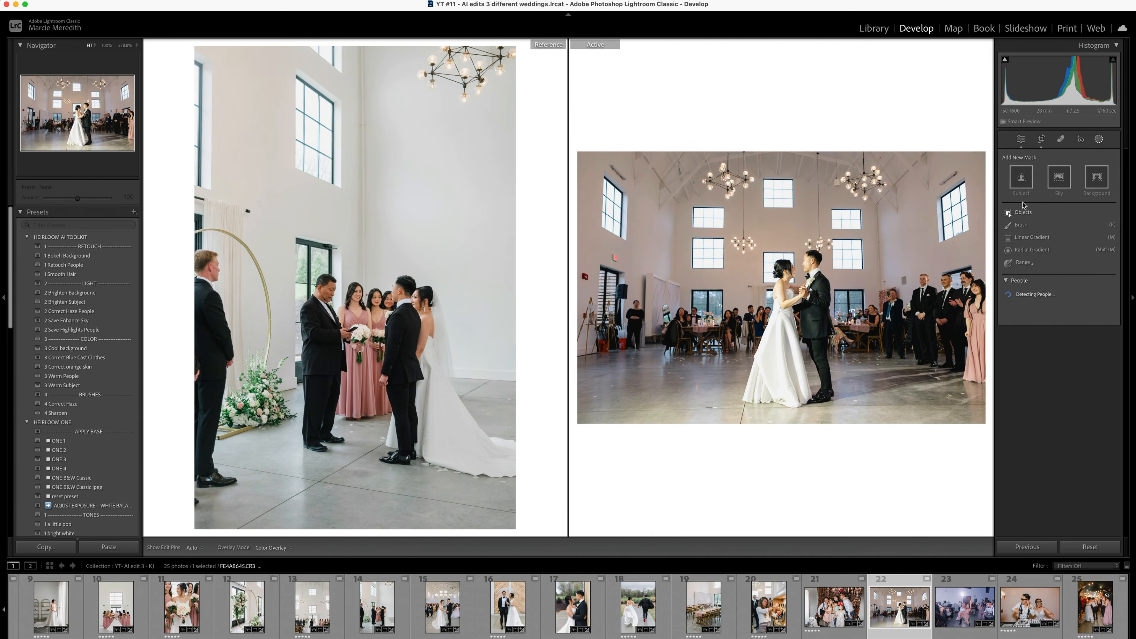
pyautogui.hotkey('shift', 'w')
pyautogui.click(1100, 141)
pyautogui.click(1090, 449)
pyautogui.press('r')
pyautogui.moveTo(941, 248); pyautogui.dragTo(940, 264)
pyautogui.moveTo(218, 285); pyautogui.dragTo(230, 284)
pyautogui.moveTo(293, 315); pyautogui.dragTo(304, 321)
pyautogui.press('Return')
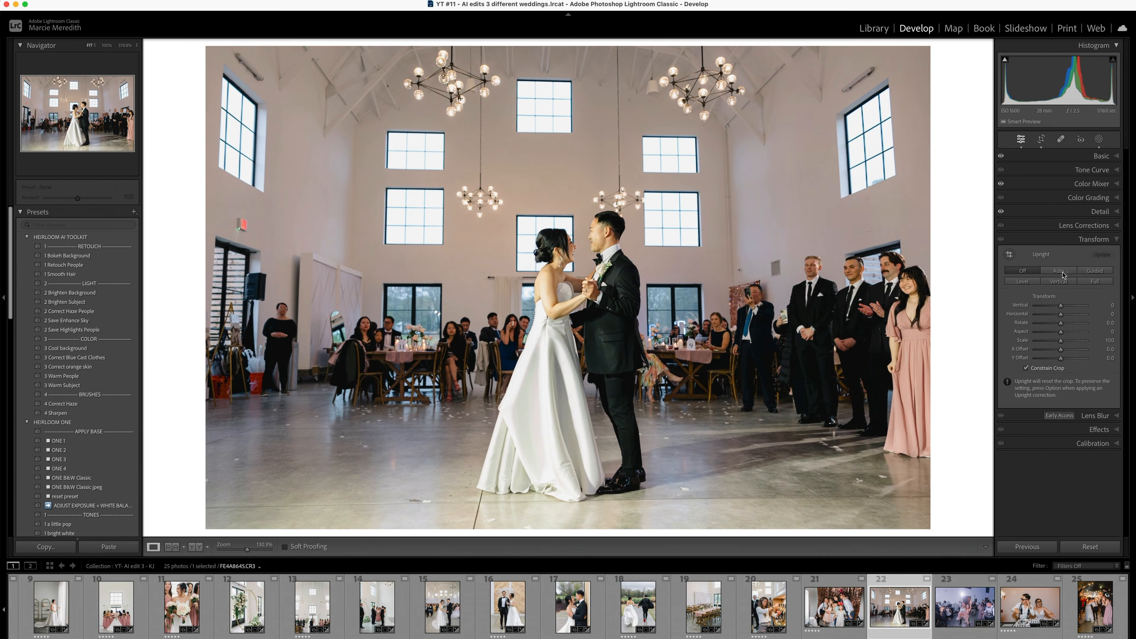
# - Undo the last transform on the first dance photo, set its Vertical perspective to -8 and reposition the crop
pyautogui.press('super+z')
pyautogui.moveTo(1061, 306); pyautogui.dragTo(1058, 307)
pyautogui.press('r')
pyautogui.moveTo(604, 379); pyautogui.dragTo(600, 386)
pyautogui.press('Return')
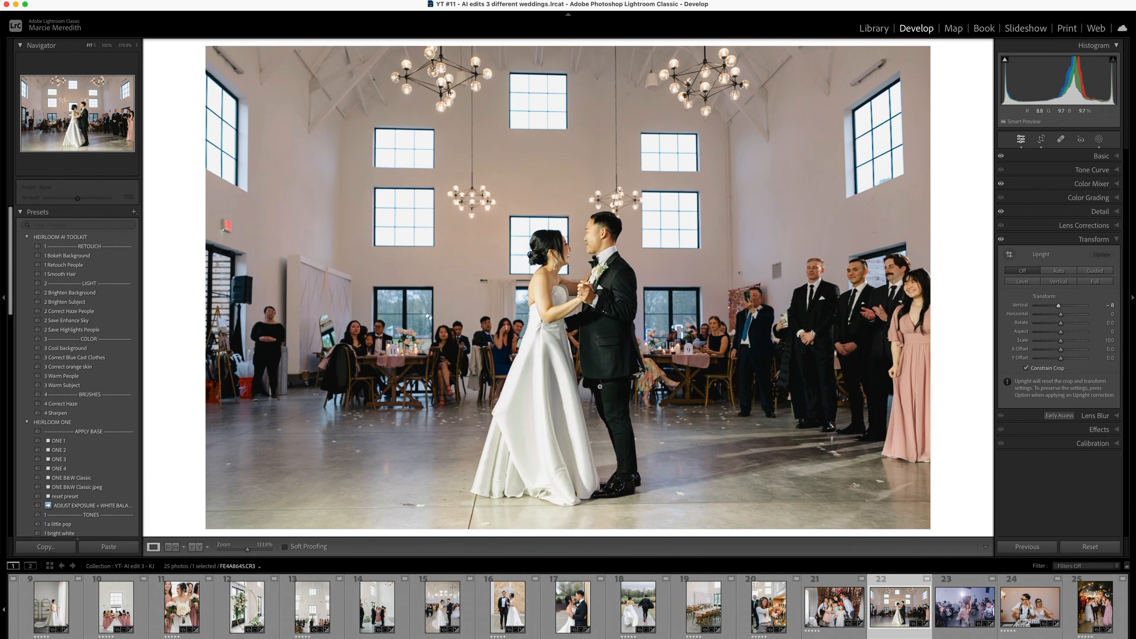
# - Set the first dance photo's Exposure to +0.36, Highlights to -22 and Shadows to -22, and heal the specks on the floor
pyautogui.click(1100, 140)
pyautogui.click(1100, 140)
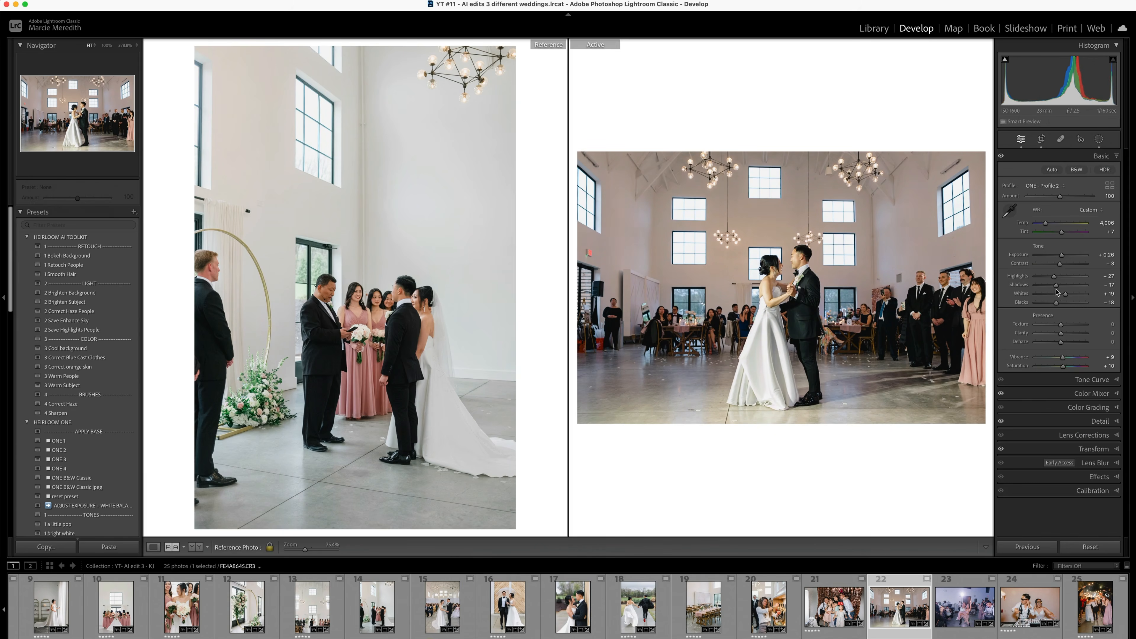
pyautogui.press('q')
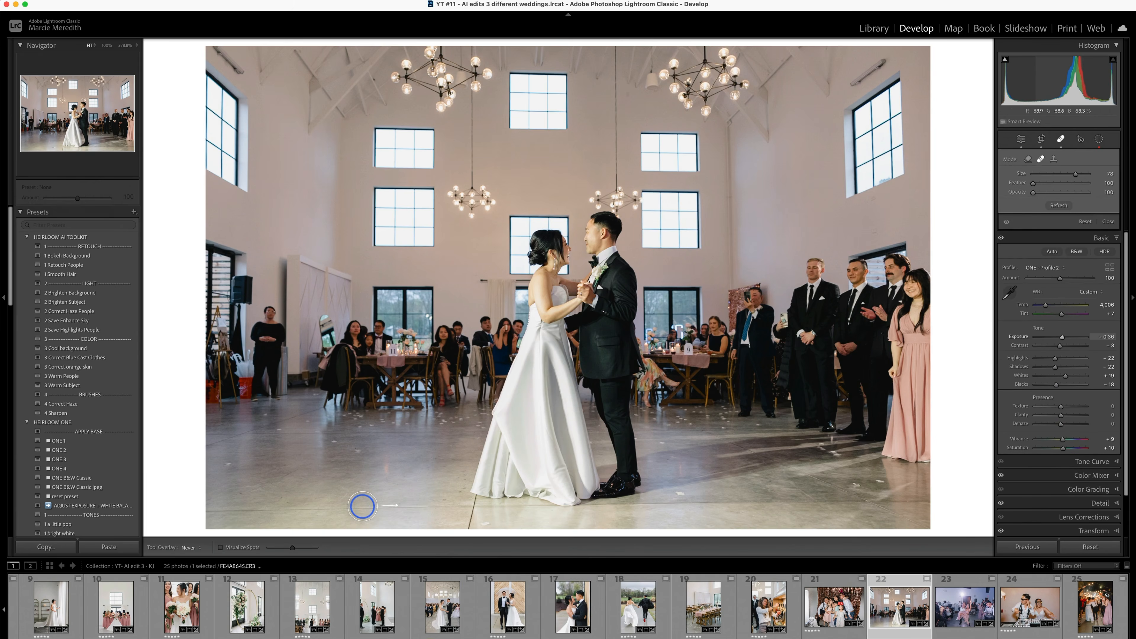
pyautogui.press('q')
# - Go on to the DJ booth photo, apply automatic Upright correction and check its crop
pyautogui.press('Right')
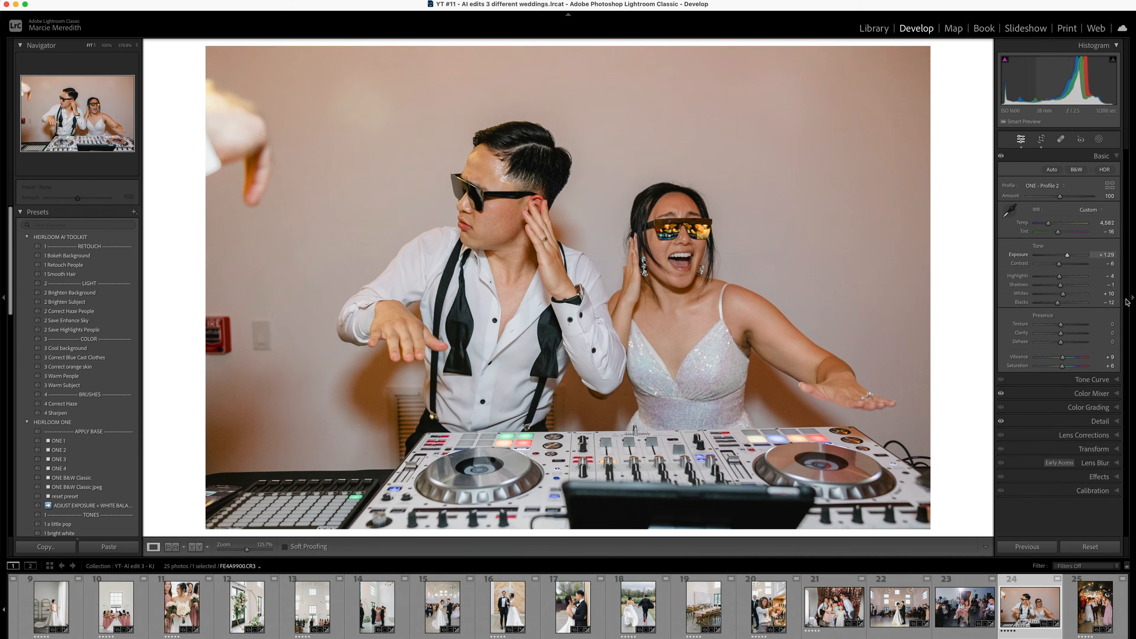
pyautogui.click(1092, 449)
pyautogui.click(1059, 270)
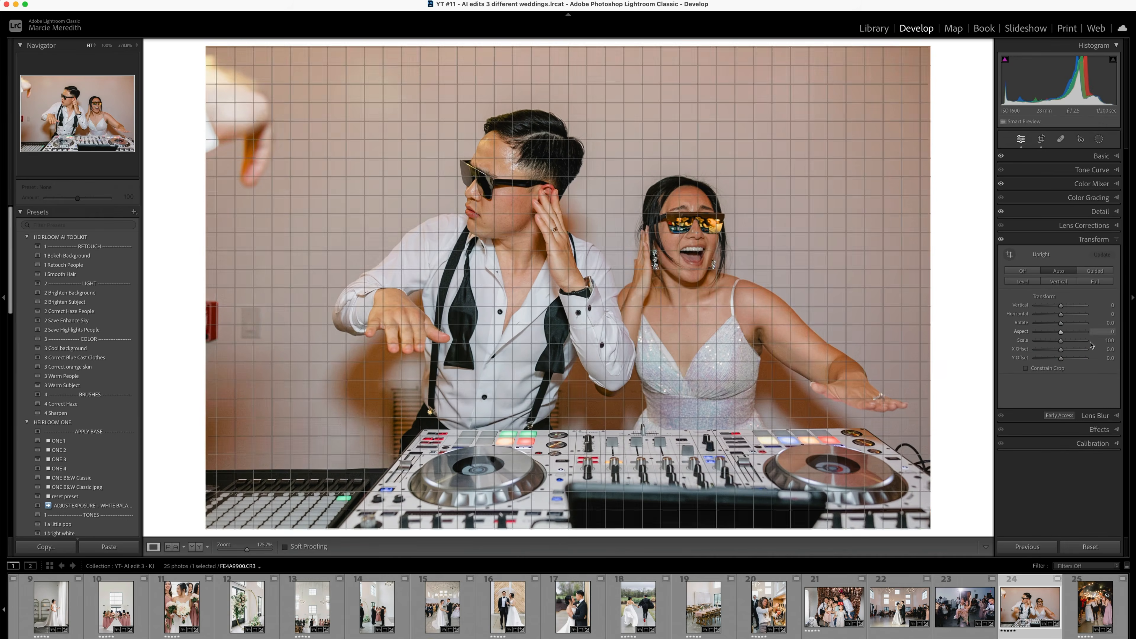
pyautogui.press('r')
pyautogui.press('q')
pyautogui.click(224, 319)
pyautogui.click(1086, 222)
pyautogui.press('r')
pyautogui.click(1086, 213)
# - Remove the fire alarm, the light switch and the stray hand beside the groom from the DJ booth photo
pyautogui.press('q')
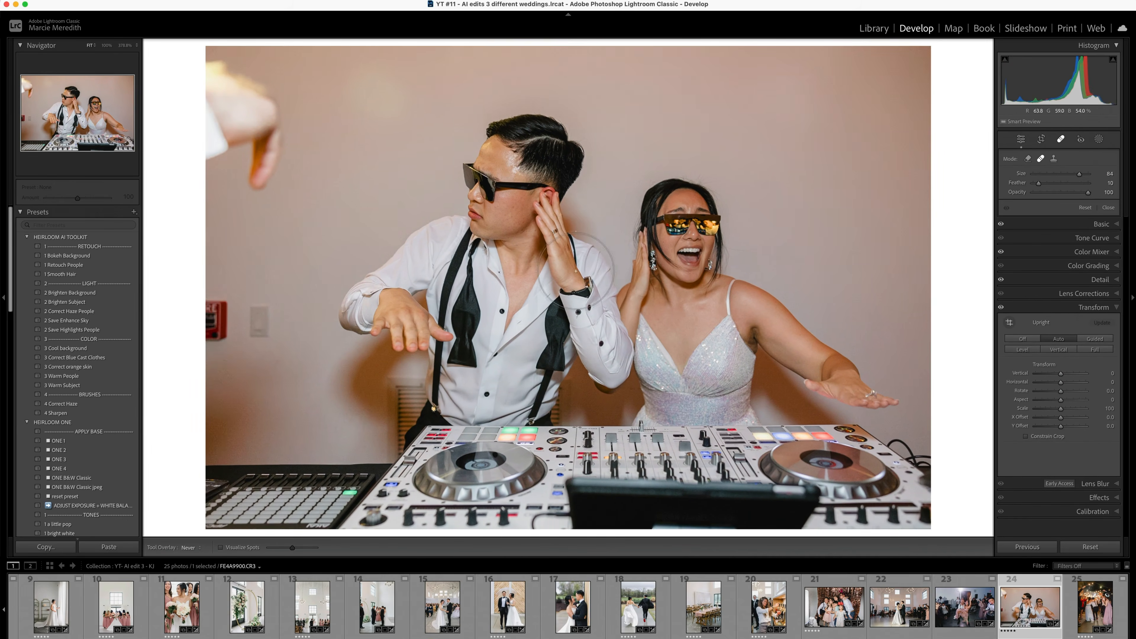
pyautogui.click(252, 326)
pyautogui.press(']')
pyautogui.press(']')
pyautogui.click(1028, 158)
pyautogui.click(232, 134)
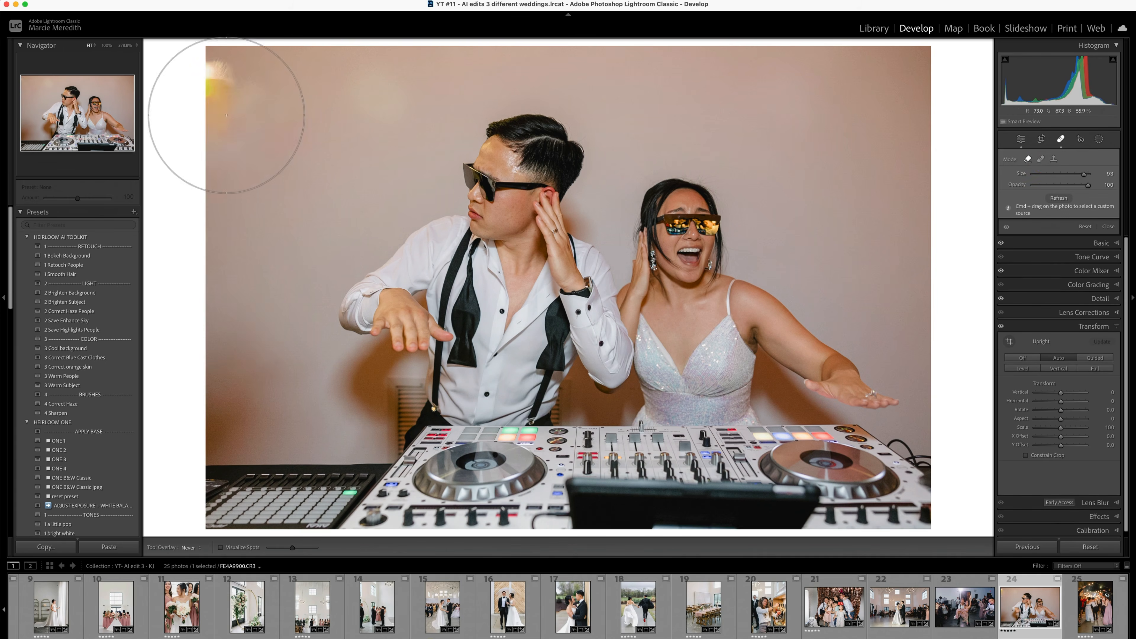
# - Remove the yellow light from the wall in the DJ booth photo, heal the leftover patches and tighten the crop
pyautogui.click(225, 116)
pyautogui.click(1041, 159)
pyautogui.click(1028, 159)
pyautogui.click(245, 116)
pyautogui.click(1041, 158)
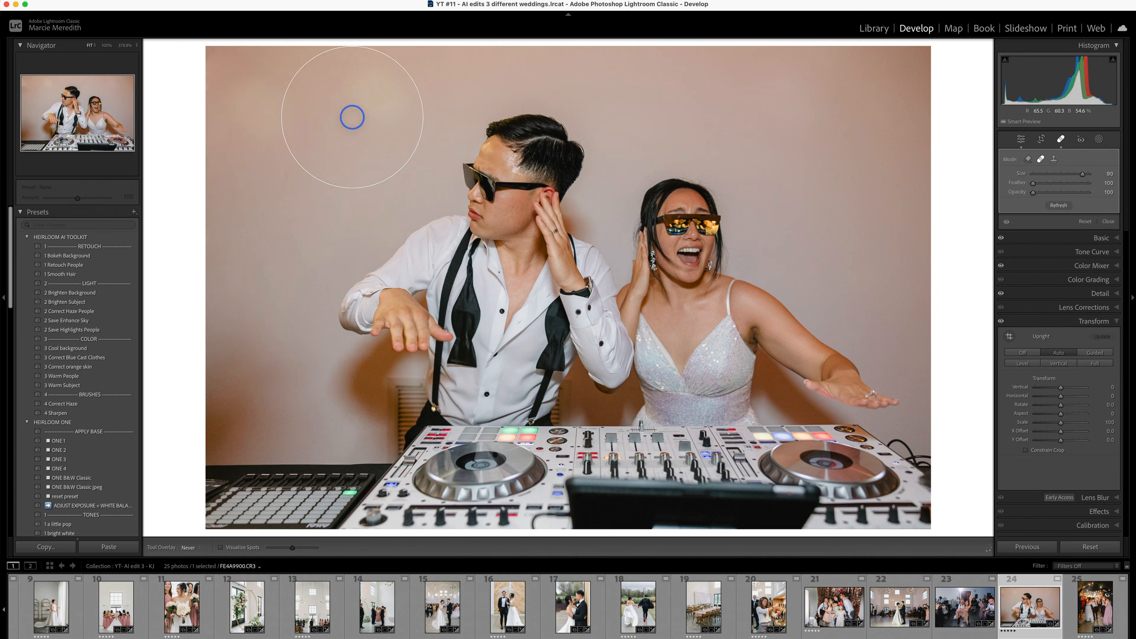
pyautogui.click(1108, 221)
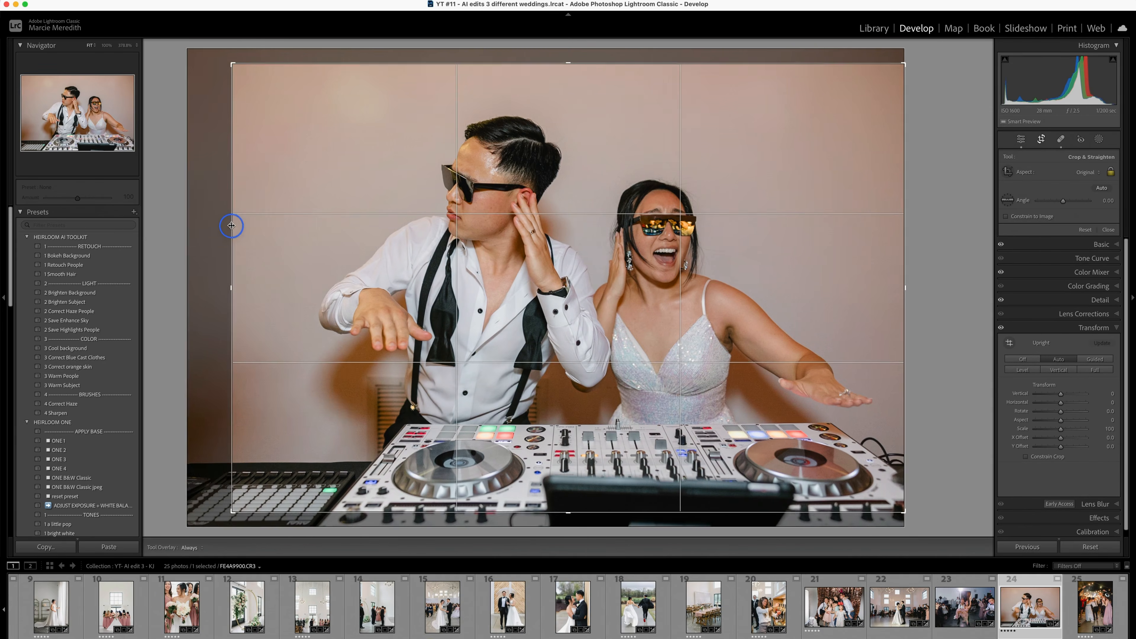
pyautogui.hotkey('shift', 'r')
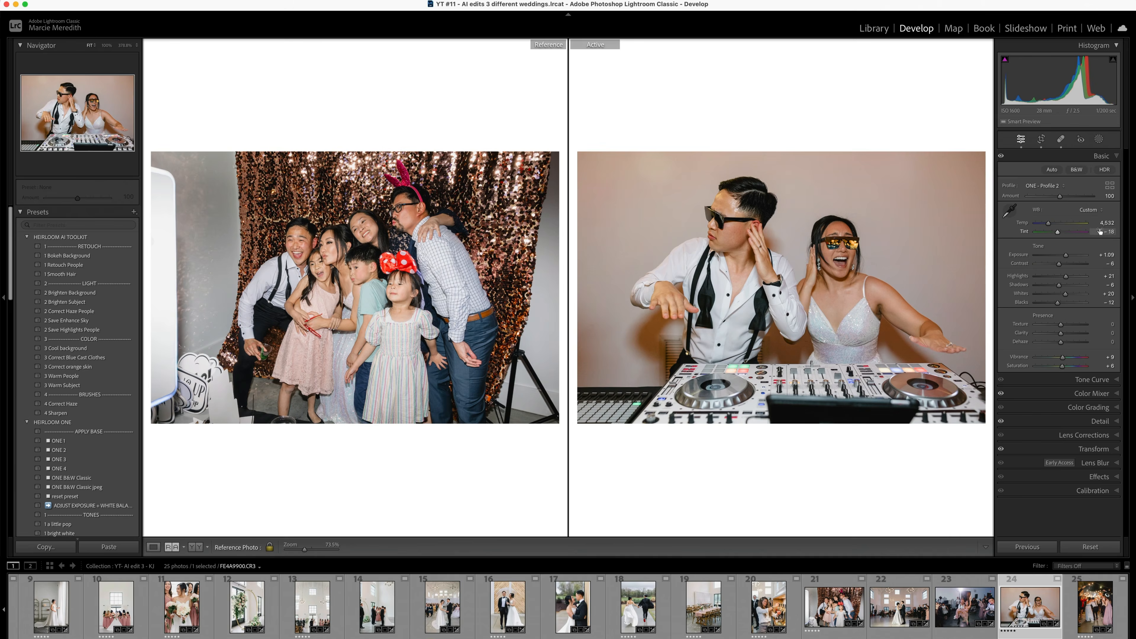
# - Go on to the sparkler exit photo, tighten its crop, fine-tune its tones and return to the gallery grid
pyautogui.press('Right')
pyautogui.press('r')
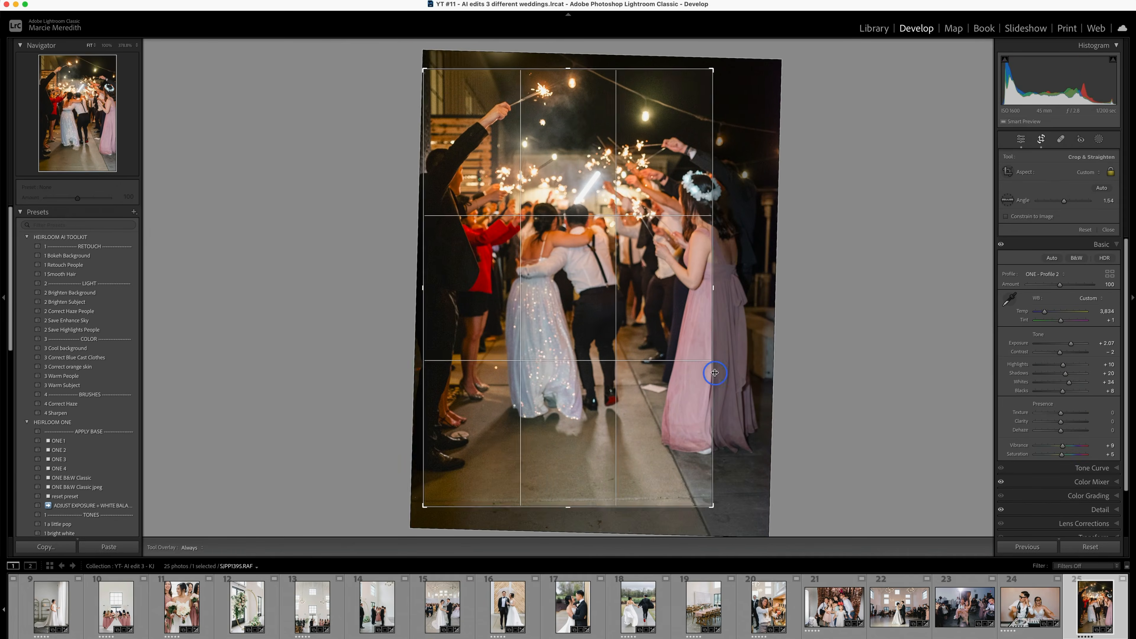
pyautogui.press('Down')
pyautogui.press('Down')
pyautogui.press('Down')
pyautogui.press('Up')
pyautogui.press('Up')
pyautogui.press('Up')
pyautogui.press('Up')
pyautogui.press('Up')
pyautogui.press('Down')
pyautogui.press('Up')
pyautogui.press('Up')
pyautogui.click(1061, 395)
pyautogui.click(1074, 156)
pyautogui.press('g')
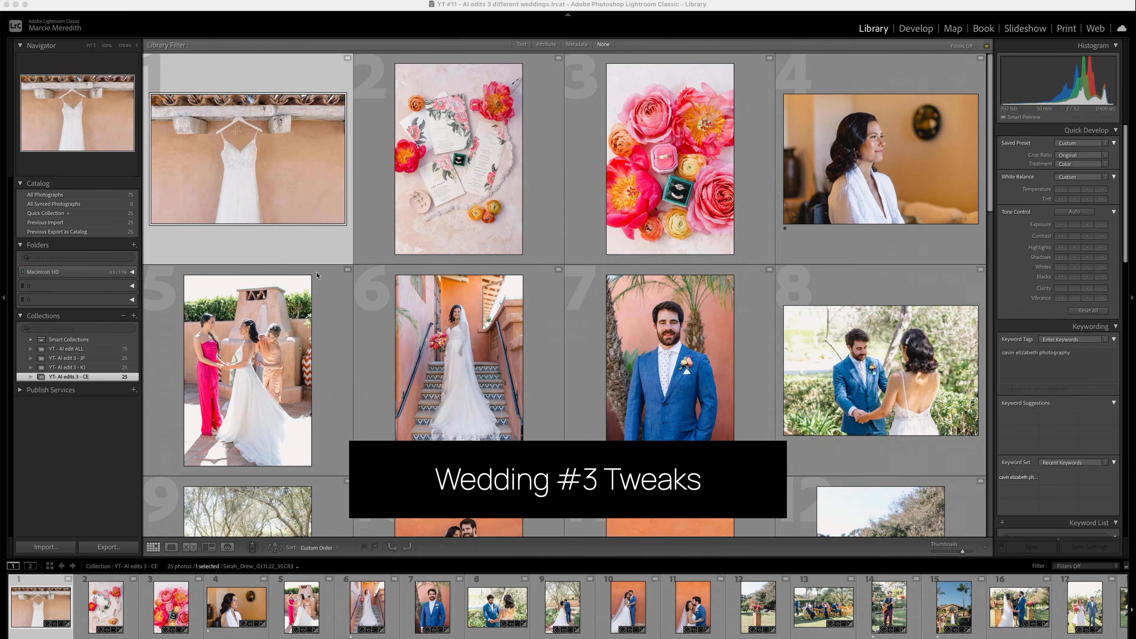
# - Open the hanging dress photo of the third wedding, set its transform Rotate to +0.7 and crop it to recenter the dress
pyautogui.press('d')
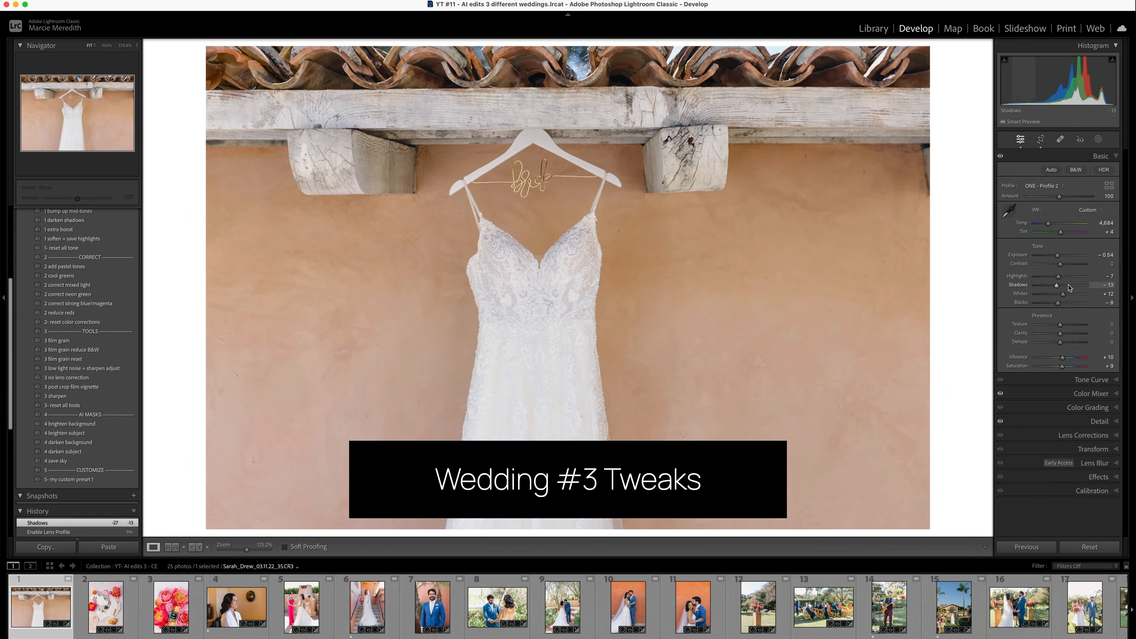
pyautogui.click(1093, 450)
pyautogui.moveTo(1060, 323); pyautogui.dragTo(1062, 322)
pyautogui.press('r')
pyautogui.moveTo(920, 287); pyautogui.dragTo(899, 287)
pyautogui.press('Return')
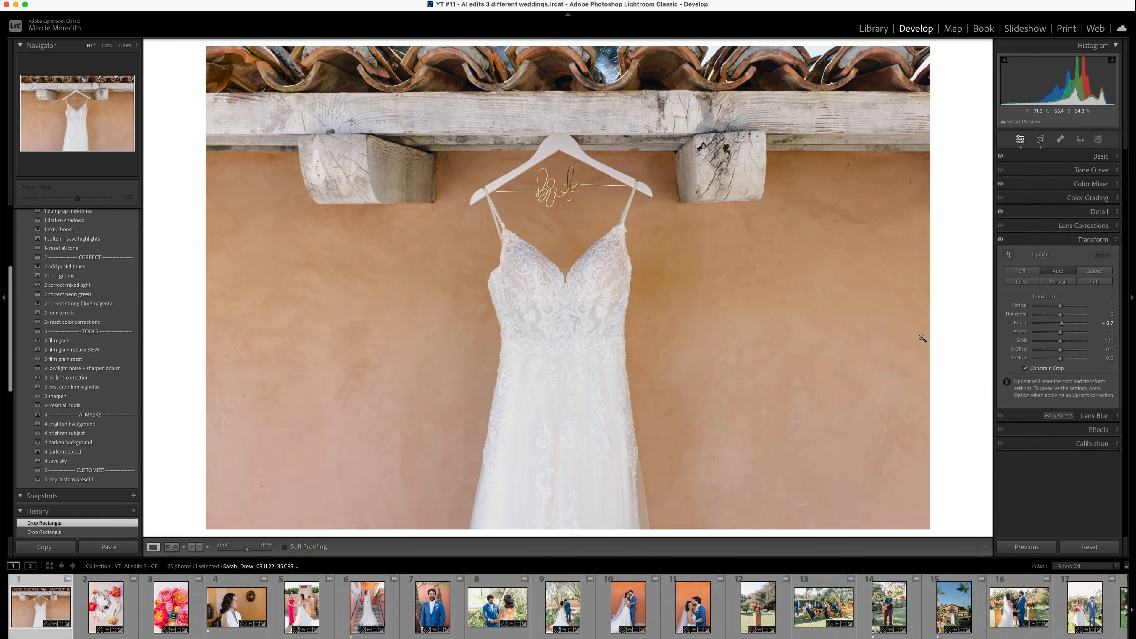
# - Go on to the invitation flat-lay photo, fine-tune its white balance and add a linear gradient with a slight local adjustment
pyautogui.press('Right')
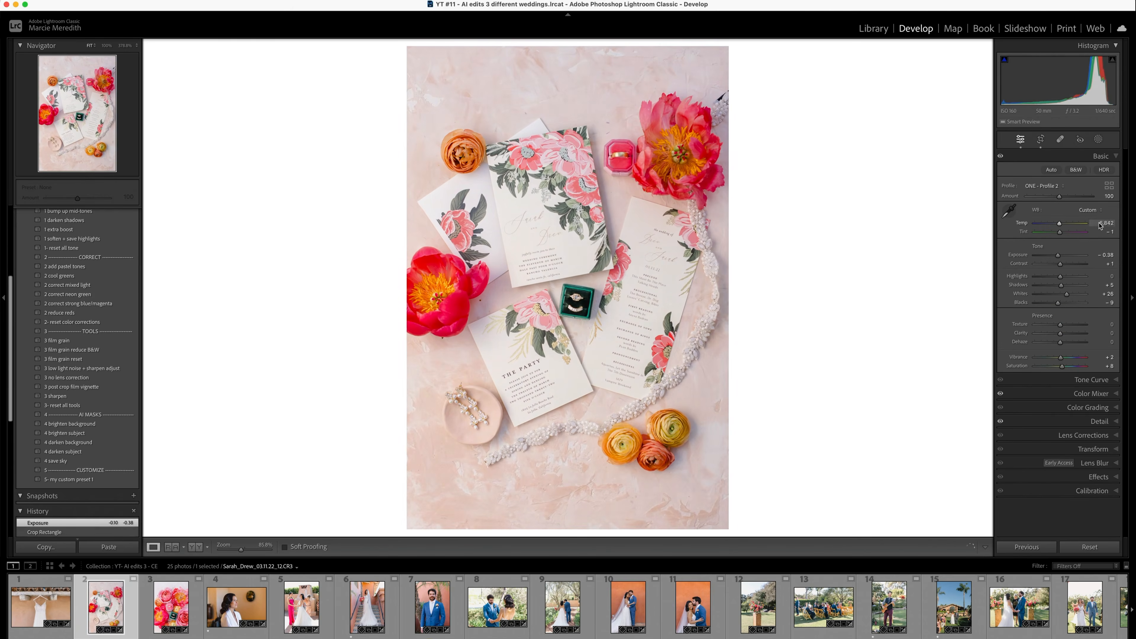
pyautogui.press('m')
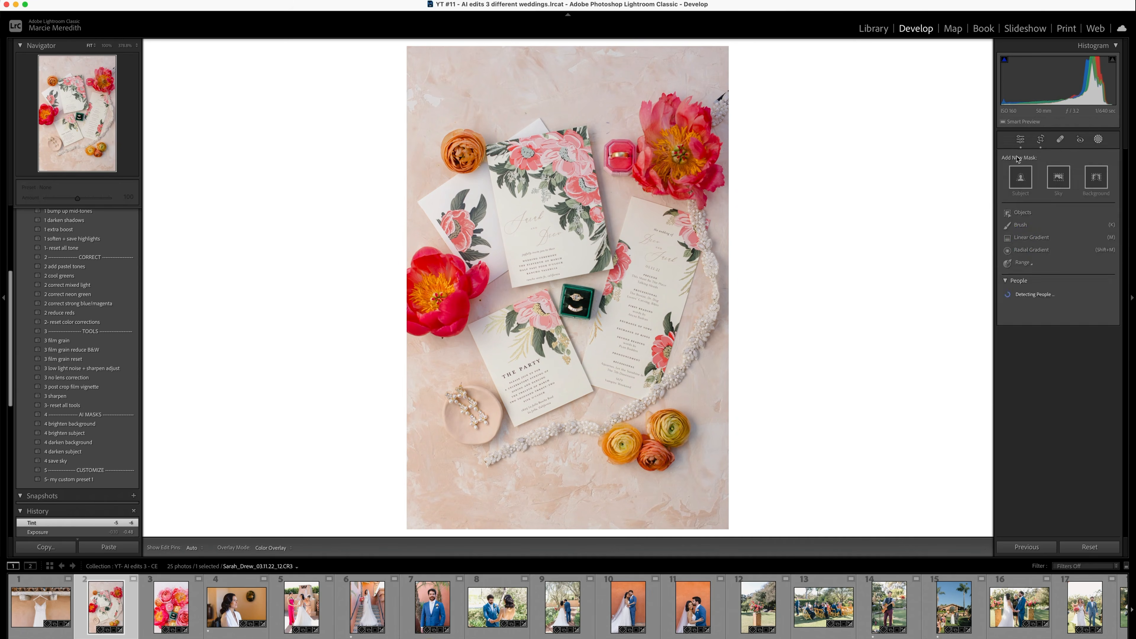
pyautogui.moveTo(480, 209); pyautogui.dragTo(481, 209)
pyautogui.moveTo(1069, 403); pyautogui.dragTo(1065, 403)
pyautogui.press('m')
# - Match the rings and flowers photo to the invitation flat lay as reference, setting Temp to 6,192 and Highlights to -27
pyautogui.press('Right')
pyautogui.hotkey('shift', 'r')
pyautogui.moveTo(106, 608); pyautogui.dragTo(357, 385)
pyautogui.press('Down')
pyautogui.press('Down')
pyautogui.press('Down')
pyautogui.press('Down')
pyautogui.press('Up')
pyautogui.press('Up')
pyautogui.press('Up')
pyautogui.press('Down')
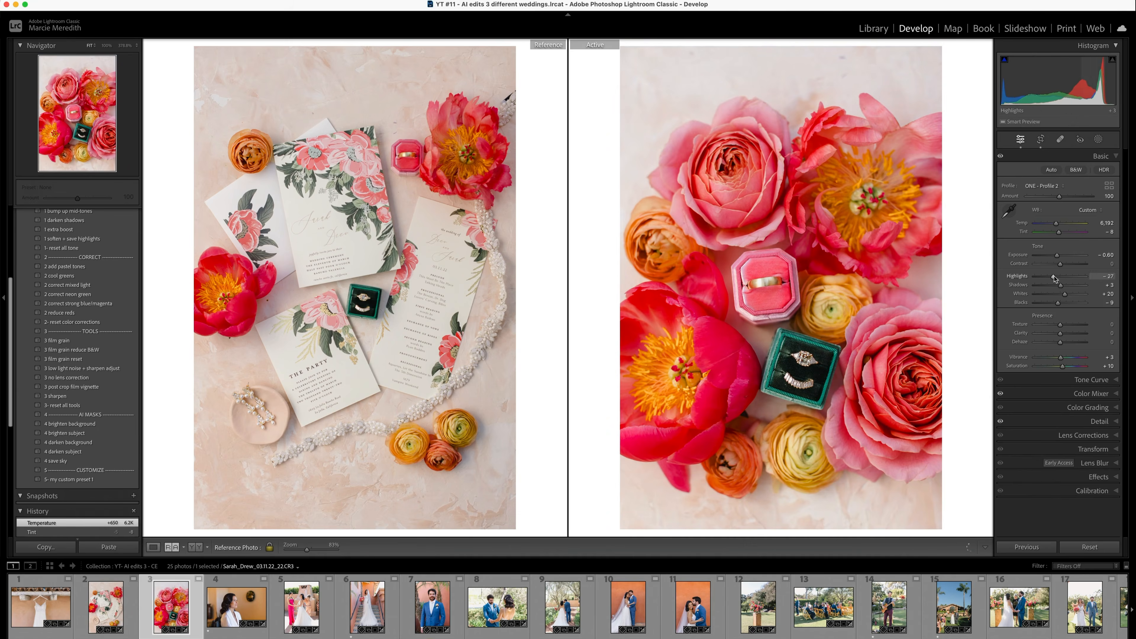
# - Set the bride portrait's Exposure to +0.62 and the bridesmaids photo's Temp to 4,939, with the dress photo as reference
pyautogui.press('Right')
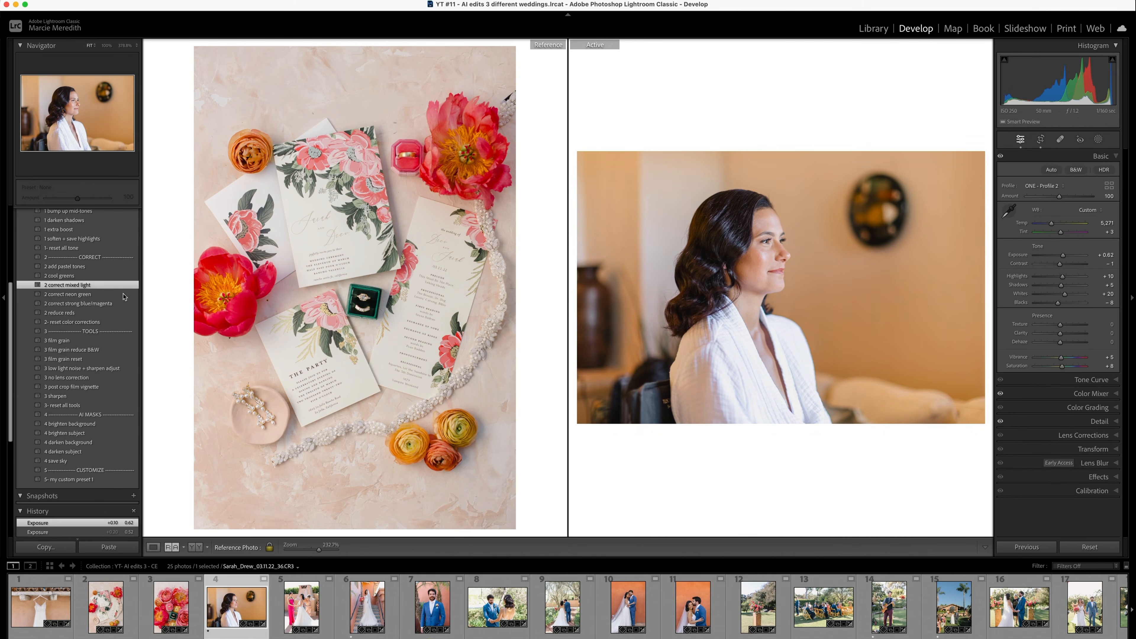
pyautogui.press('Right')
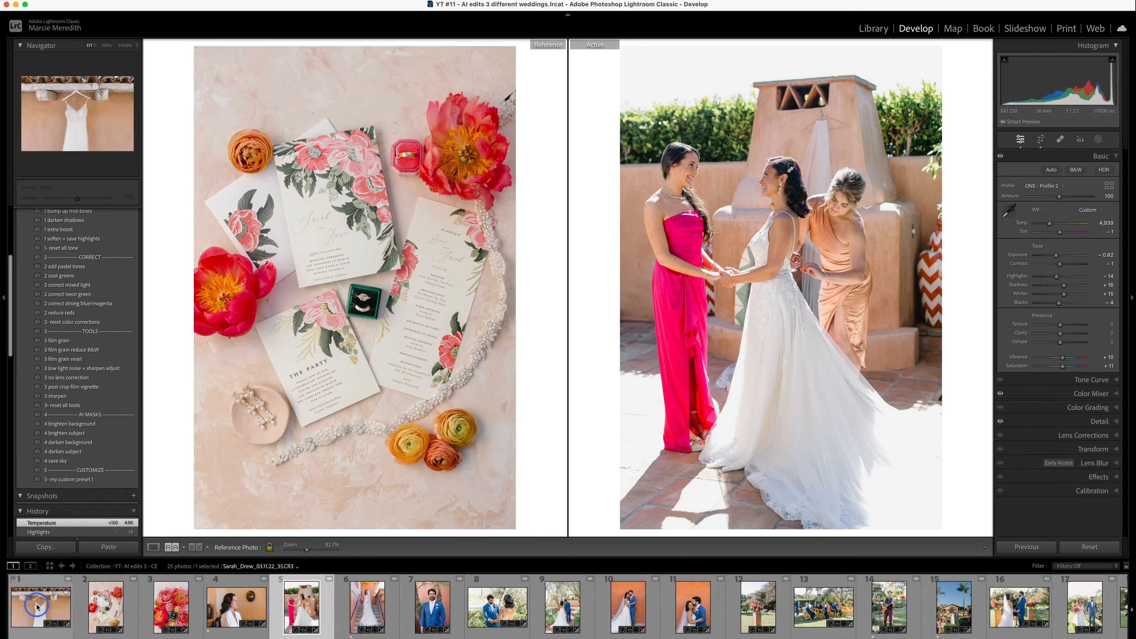
pyautogui.moveTo(55, 614); pyautogui.dragTo(313, 358)
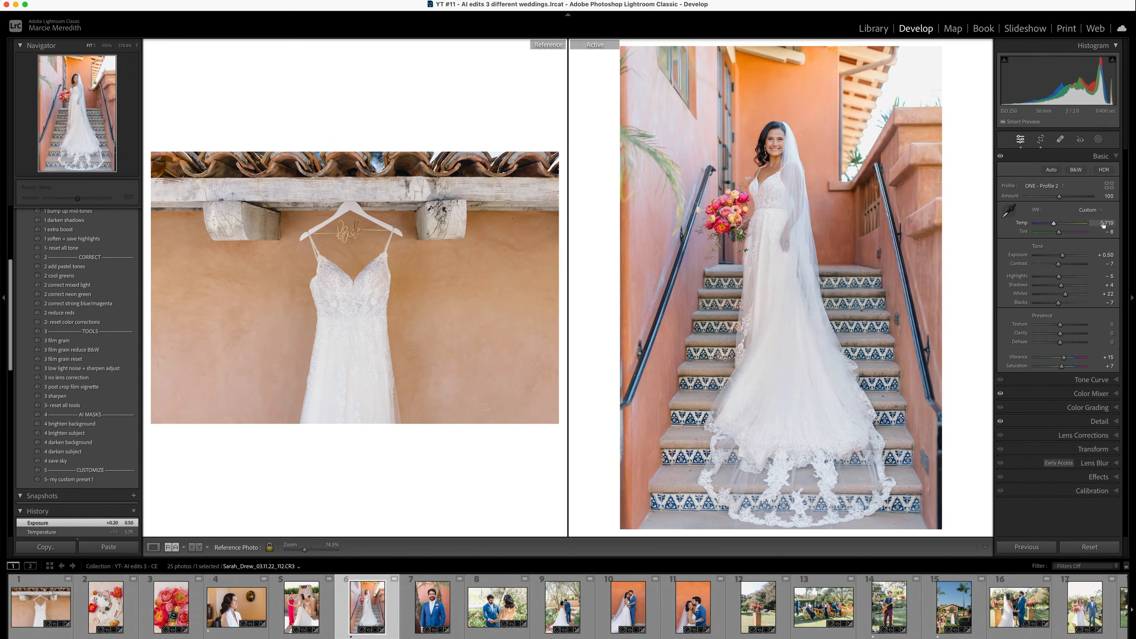
# - Apply automatic Upright correction to the photo of the bride on the stairs and check its crop
pyautogui.click(1065, 274)
pyautogui.press('r')
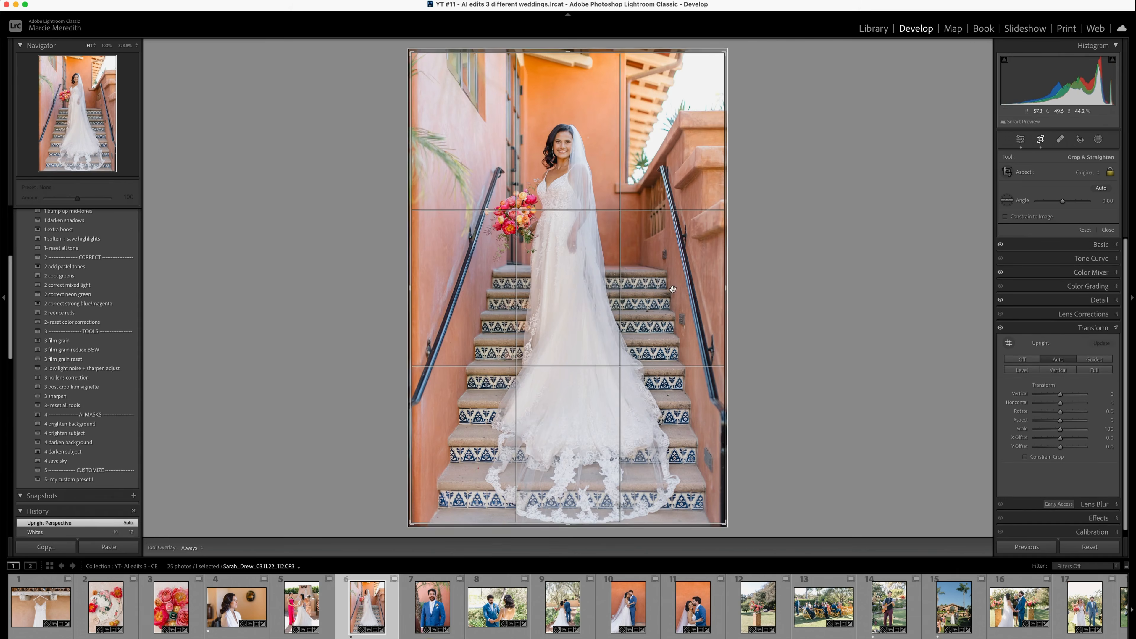
pyautogui.press('Return')
# - Add a linear gradient over the top of the staircase photo and set Highlights to -50, Whites to +17 and Blacks to -22
pyautogui.click(1098, 139)
pyautogui.click(1033, 240)
pyautogui.moveTo(1061, 391); pyautogui.dragTo(1059, 391)
pyautogui.moveTo(524, 44); pyautogui.dragTo(524, 188)
pyautogui.click(1021, 139)
pyautogui.moveTo(1064, 295); pyautogui.dragTo(1065, 295)
pyautogui.moveTo(1059, 304); pyautogui.dragTo(1055, 304)
# - Tighten the staircase photo's crop and reposition the image inside it
pyautogui.press('r')
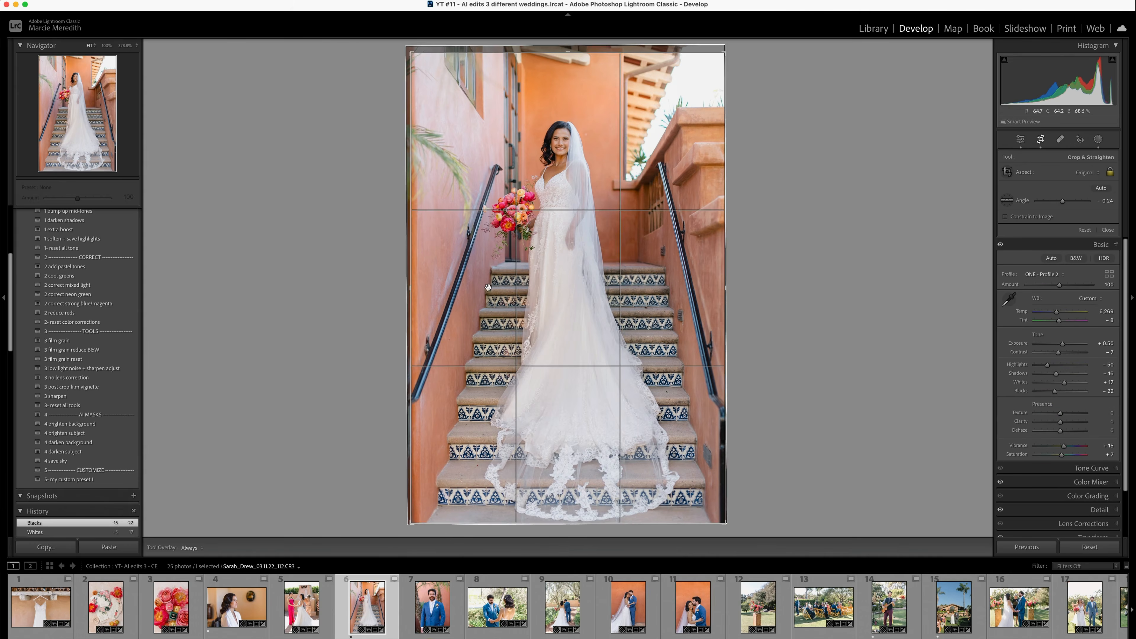
pyautogui.moveTo(411, 288); pyautogui.dragTo(416, 288)
pyautogui.moveTo(568, 340); pyautogui.dragTo(568, 332)
pyautogui.press('Return')
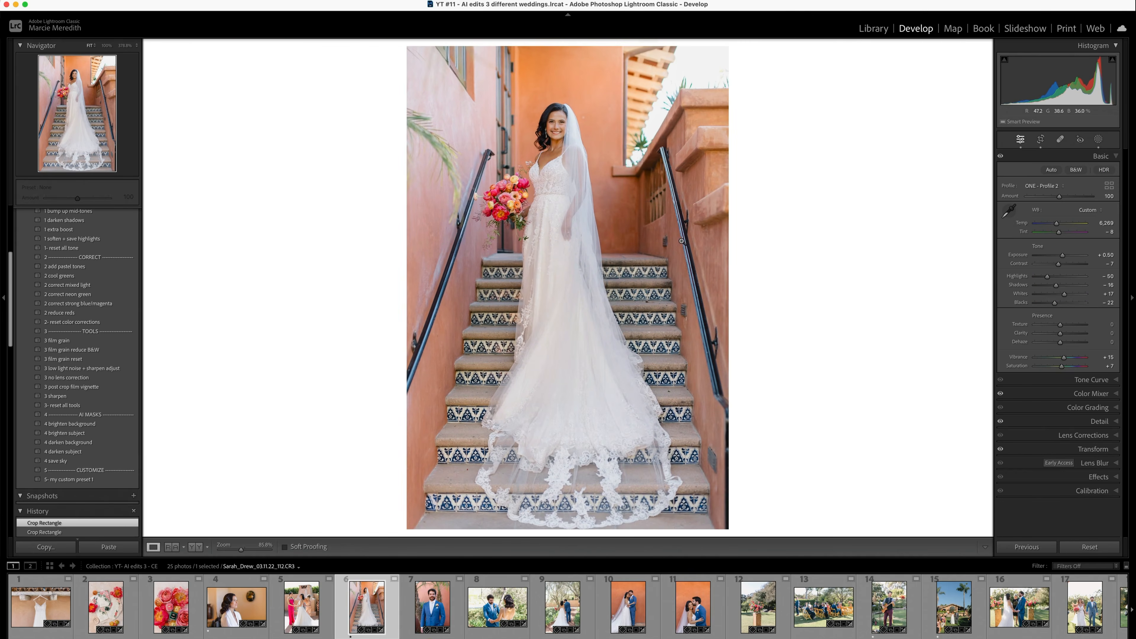
# - Heal the specks on the orange wall beside the upper stairs with a size 77 brush
pyautogui.click(680, 243)
pyautogui.click(1061, 139)
pyautogui.moveTo(1085, 175); pyautogui.dragTo(1075, 175)
pyautogui.click(609, 246)
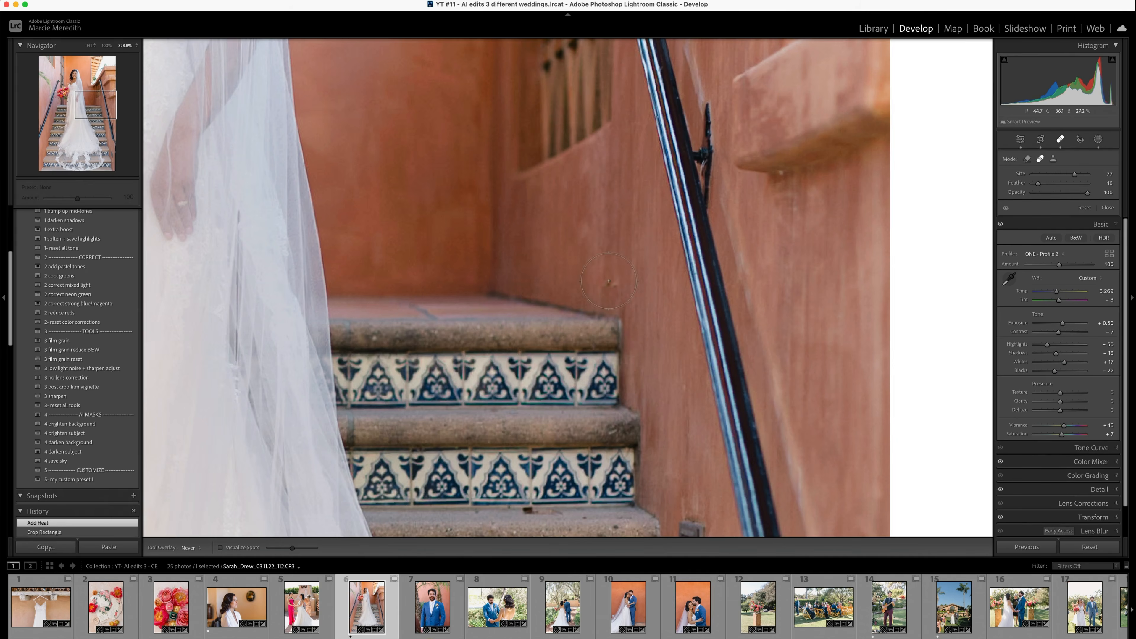
pyautogui.click(609, 279)
# - Heal the remaining marks on the wall beside the lower stairs and return to the full photo
pyautogui.moveTo(663, 379); pyautogui.dragTo(571, 86)
pyautogui.click(600, 258)
pyautogui.click(610, 311)
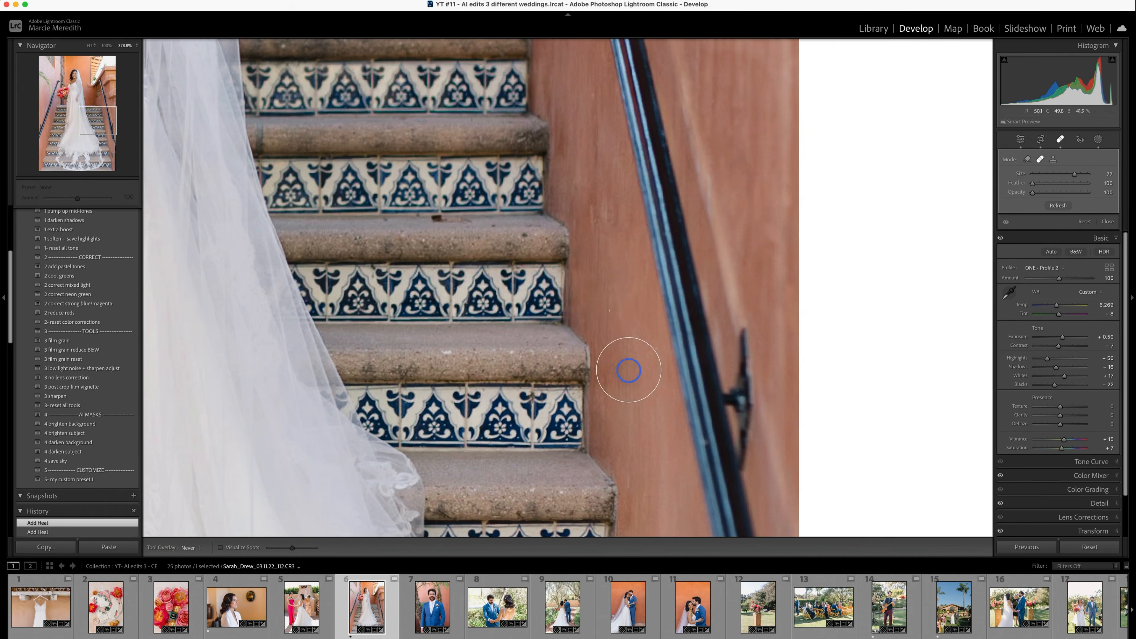
pyautogui.moveTo(599, 179); pyautogui.dragTo(588, 212)
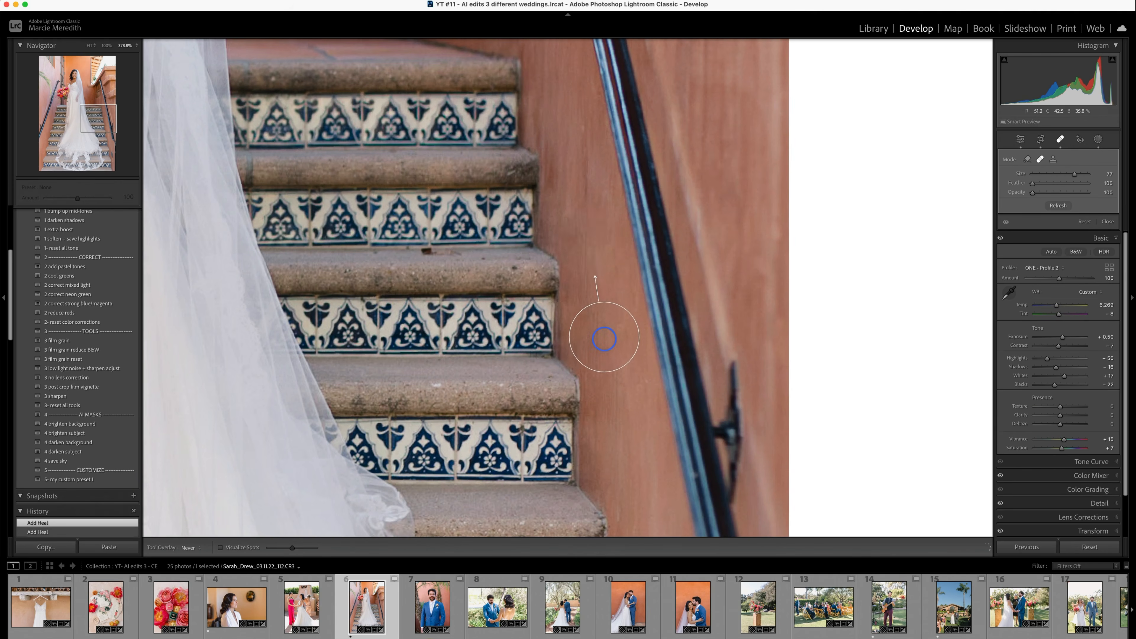
pyautogui.moveTo(607, 380); pyautogui.dragTo(530, 46)
pyautogui.moveTo(616, 356)
pyautogui.mouseDown()
pyautogui.moveTo(669, 178)
pyautogui.moveTo(579, 189)
pyautogui.moveTo(615, 272)
pyautogui.moveTo(637, 233)
pyautogui.mouseUp()
pyautogui.click(1027, 159)
pyautogui.press('q')
pyautogui.click(392, 291)
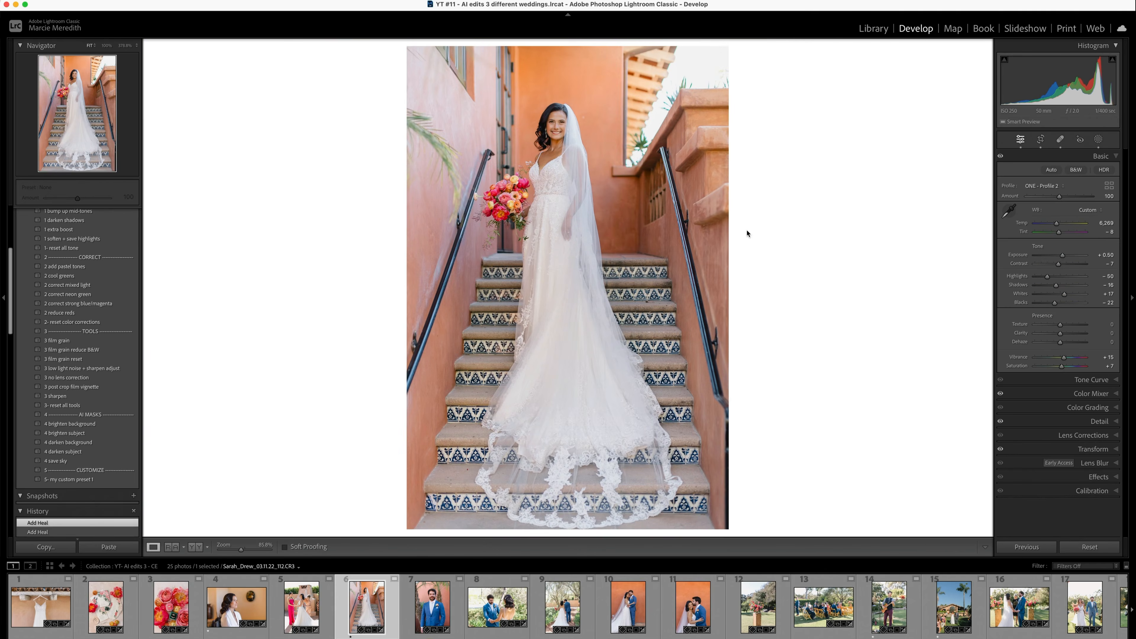
# - Set the groom portrait's Temp to 6,034 and compare it with the staircase photo as reference
pyautogui.press('Right')
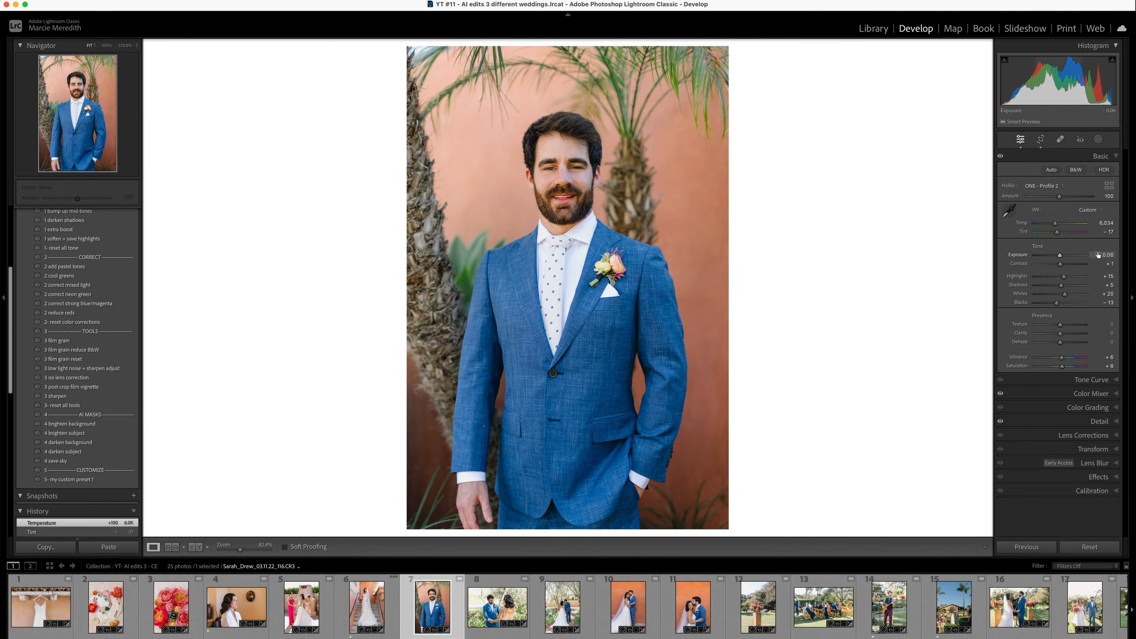
pyautogui.hotkey('shift', 'r')
pyautogui.moveTo(367, 607); pyautogui.dragTo(355, 288)
# - Fine-tune the tones of photo 8 of the couple and make the groom portrait the new reference
pyautogui.press('Right')
pyautogui.press('Down')
pyautogui.press('Down')
# - Set the garden path photo's Temp to 5,719, fine-tune its Exposure and adjust the crop
pyautogui.press('Down')
pyautogui.press('Down')
pyautogui.press('Down')
pyautogui.moveTo(433, 608); pyautogui.dragTo(354, 288)
pyautogui.press('Right')
pyautogui.press('Down')
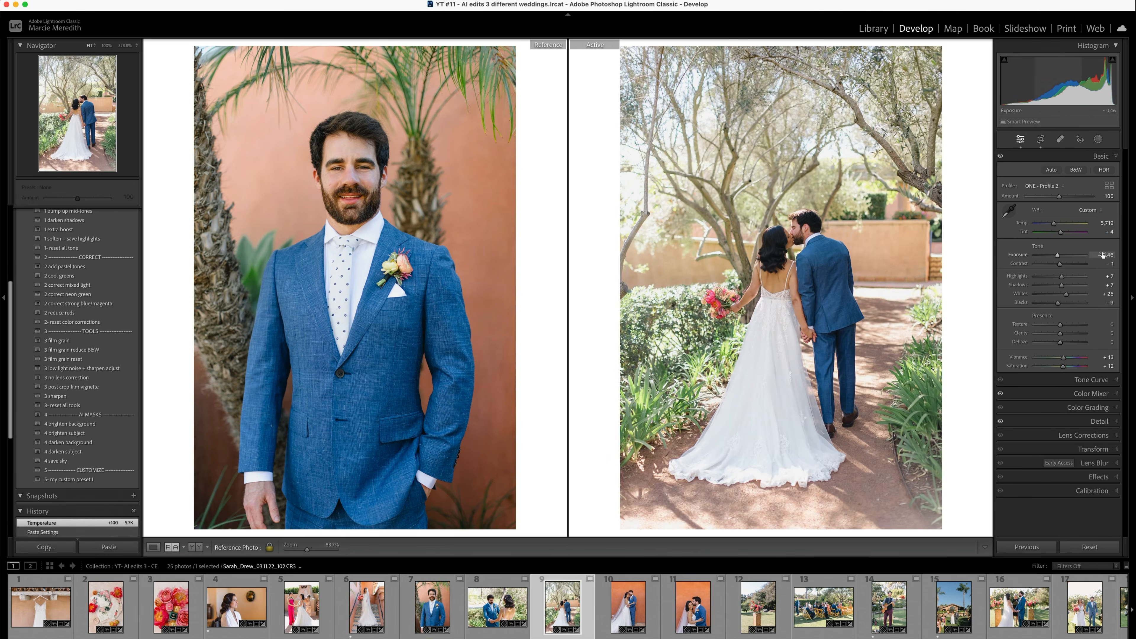
pyautogui.press('Up')
pyautogui.press('r')
pyautogui.moveTo(789, 255); pyautogui.dragTo(790, 255)
pyautogui.press('r')
# - Reduce the color fringing on the branches in the garden path photo with manual lens corrections
pyautogui.click(466, 86)
pyautogui.click(1100, 422)
pyautogui.click(1083, 467)
pyautogui.click(1070, 239)
pyautogui.moveTo(1039, 320); pyautogui.dragTo(1039, 319)
pyautogui.moveTo(1035, 300); pyautogui.dragTo(1038, 300)
pyautogui.moveTo(1070, 309)
pyautogui.mouseDown()
pyautogui.moveTo(1081, 309)
pyautogui.moveTo(1081, 327)
pyautogui.mouseUp()
pyautogui.click(1100, 157)
pyautogui.click(701, 324)
# - Go on to the full-length couple photo by the orange wall, adjust its crop and compare it with the groom portrait
pyautogui.press('Right')
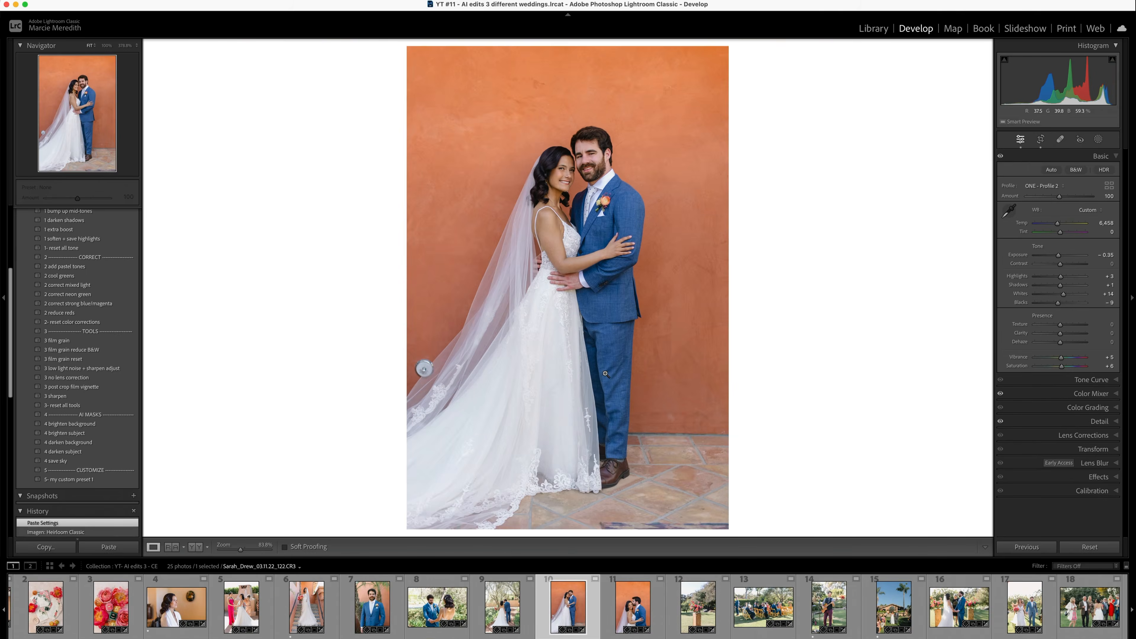
pyautogui.press('r')
pyautogui.hotkey('shift', 'r')
# - Set the full-length couple photo's Tint to -7, Exposure to +0.05, Highlights to -37 and Whites to -1
pyautogui.press('Up')
pyautogui.press('Up')
pyautogui.press('Up')
pyautogui.press('Up')
pyautogui.press('Down')
pyautogui.press('Down')
pyautogui.press('Down')
pyautogui.press('Up')
pyautogui.press('Down')
pyautogui.press('Down')
pyautogui.press('Down')
pyautogui.press('Down')
pyautogui.press('Down')
pyautogui.press('Down')
pyautogui.press('Down')
pyautogui.press('Down')
pyautogui.press('Down')
pyautogui.press('Down')
pyautogui.press('Down')
pyautogui.press('Down')
pyautogui.press('Down')
pyautogui.press('Down')
pyautogui.press('Down')
pyautogui.press('Down')
pyautogui.press('d')
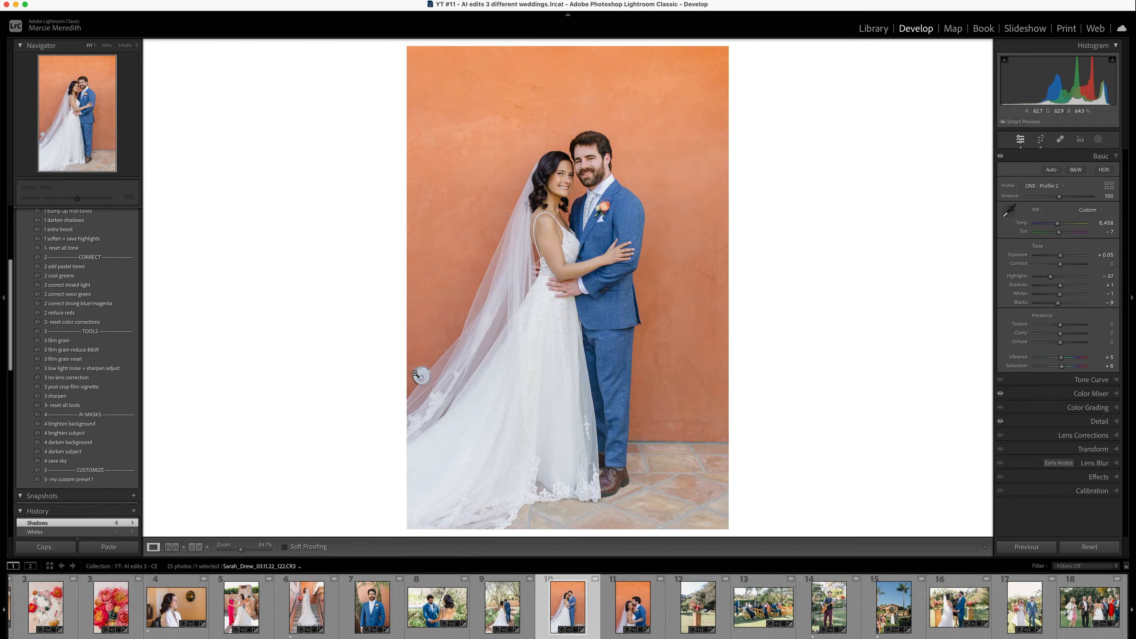
# - Remove the round wall fixture behind the bride's veil in the full-length couple photo
pyautogui.click(422, 369)
pyautogui.press('q')
pyautogui.moveTo(584, 289)
pyautogui.mouseDown()
pyautogui.moveTo(565, 332)
pyautogui.moveTo(593, 345)
pyautogui.mouseUp()
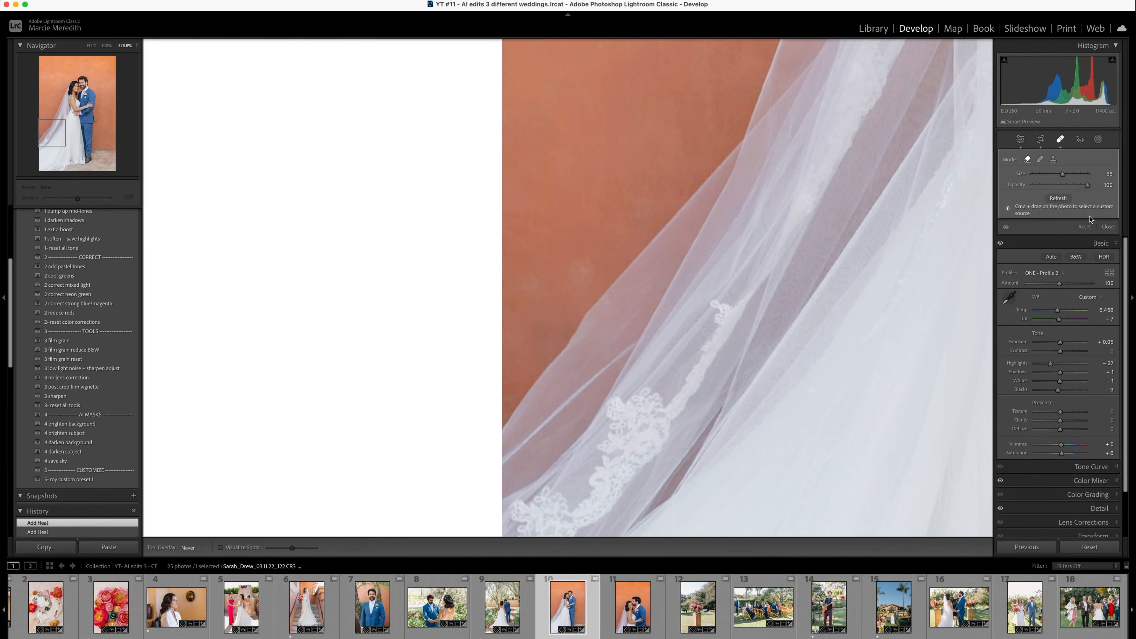
pyautogui.click(1107, 227)
pyautogui.click(757, 339)
pyautogui.press('q')
pyautogui.click(1107, 228)
# - Use the full-length couple photo as reference and set the forehead kiss photo's Exposure to +0.10 and Tint to -7
pyautogui.hotkey('shift', 'r')
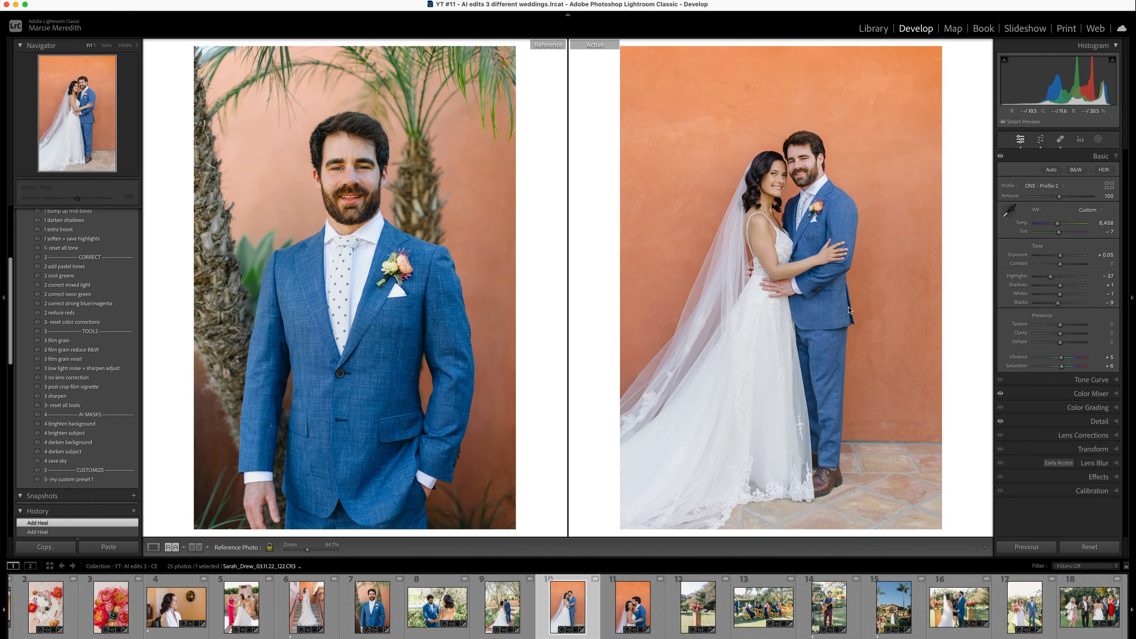
pyautogui.moveTo(568, 607); pyautogui.dragTo(385, 340)
pyautogui.press('Right')
pyautogui.press('Up')
pyautogui.press('Up')
pyautogui.press('Up')
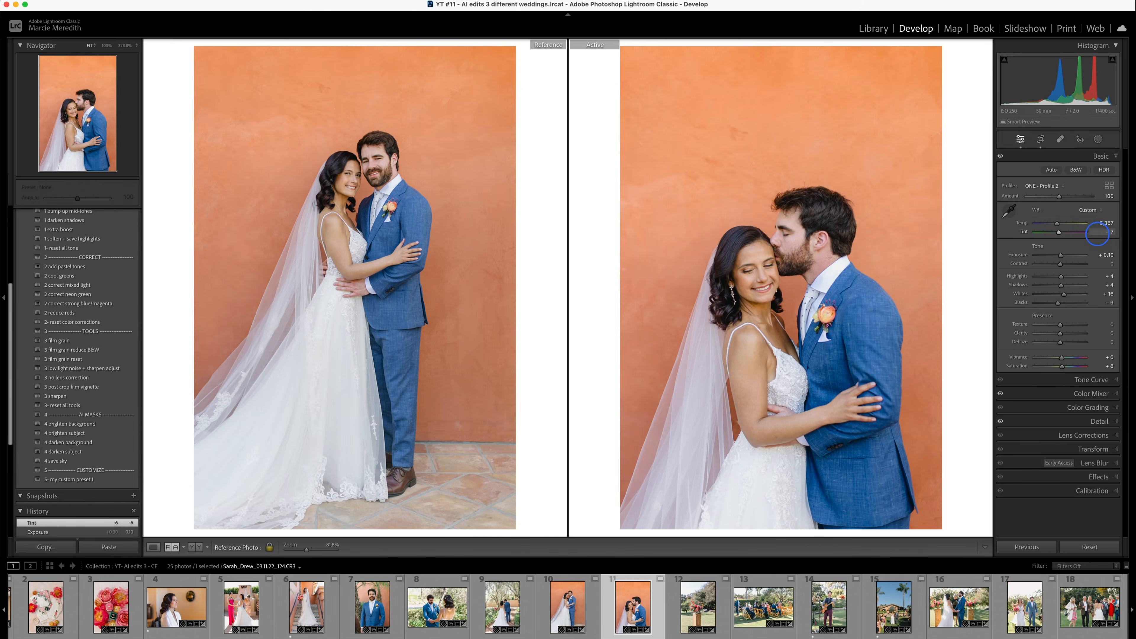
# - Tighten the crop of the forehead kiss photo
pyautogui.press('r')
pyautogui.moveTo(518, 60); pyautogui.dragTo(560, 86)
pyautogui.press('r')
# - Go on to the pedestal flower arrangement photo and set its Exposure to -0.70
pyautogui.press('Right')
pyautogui.press('Down')
pyautogui.press('Down')
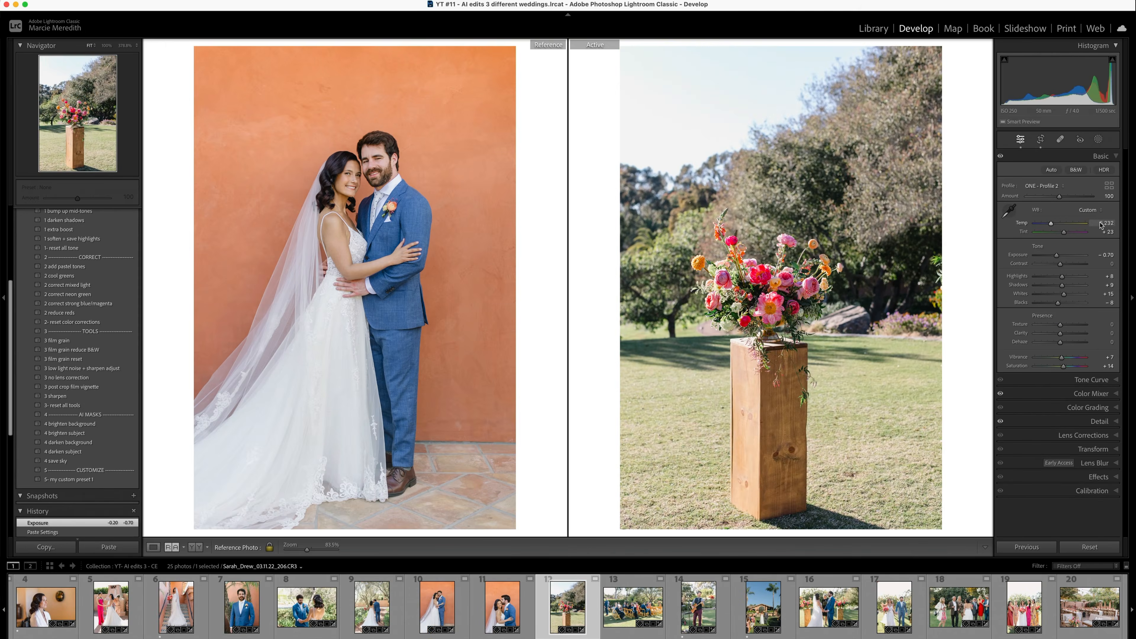
# - Apply automatic Upright correction to the flower arrangement photo, raise its Vertical perspective by one and reposition the crop
pyautogui.press('d')
pyautogui.click(1099, 421)
pyautogui.click(1077, 500)
pyautogui.click(1058, 271)
pyautogui.press('Up')
pyautogui.press('r')
pyautogui.moveTo(770, 233); pyautogui.dragTo(769, 230)
pyautogui.press('r')
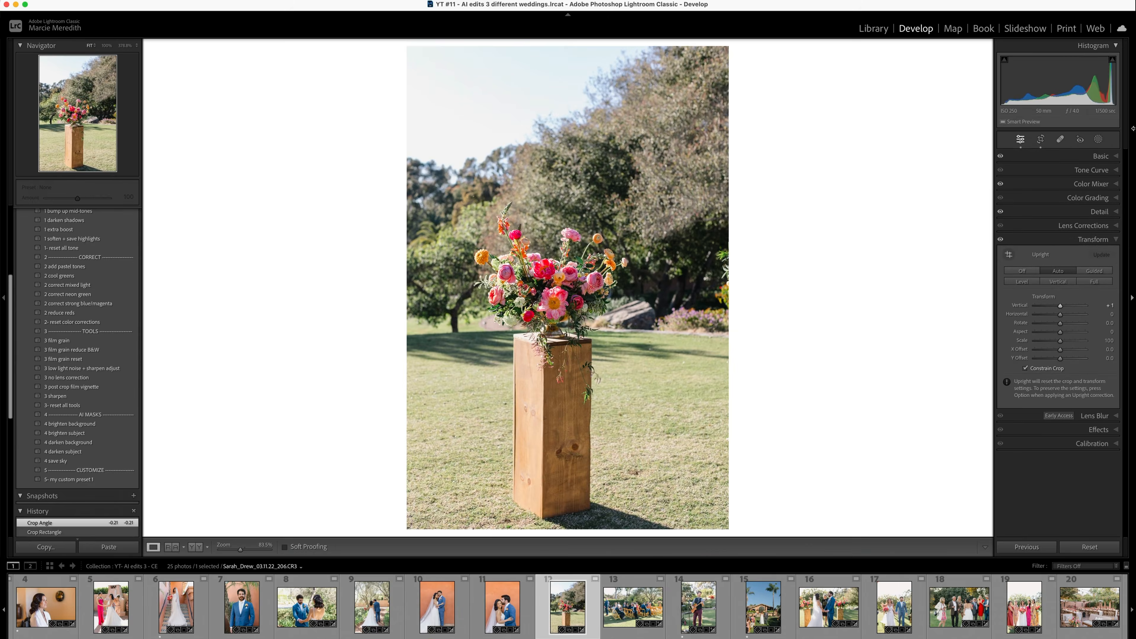
# - Go on to the seated guests photo, adjust its lens corrections and set Temp to 6,165 and Highlights to -48
pyautogui.press('Right')
pyautogui.click(1074, 226)
pyautogui.press('Up')
pyautogui.press('Up')
pyautogui.click(1102, 157)
pyautogui.press('Down')
pyautogui.press('Down')
pyautogui.press('Down')
pyautogui.press('Down')
pyautogui.press('Down')
pyautogui.press('Down')
pyautogui.press('Down')
pyautogui.press('Down')
pyautogui.press('Down')
pyautogui.press('Down')
pyautogui.press('Down')
pyautogui.press('Up')
pyautogui.press('Up')
pyautogui.press('Up')
pyautogui.press('Up')
pyautogui.press('Up')
pyautogui.press('Up')
pyautogui.press('Up')
pyautogui.press('Up')
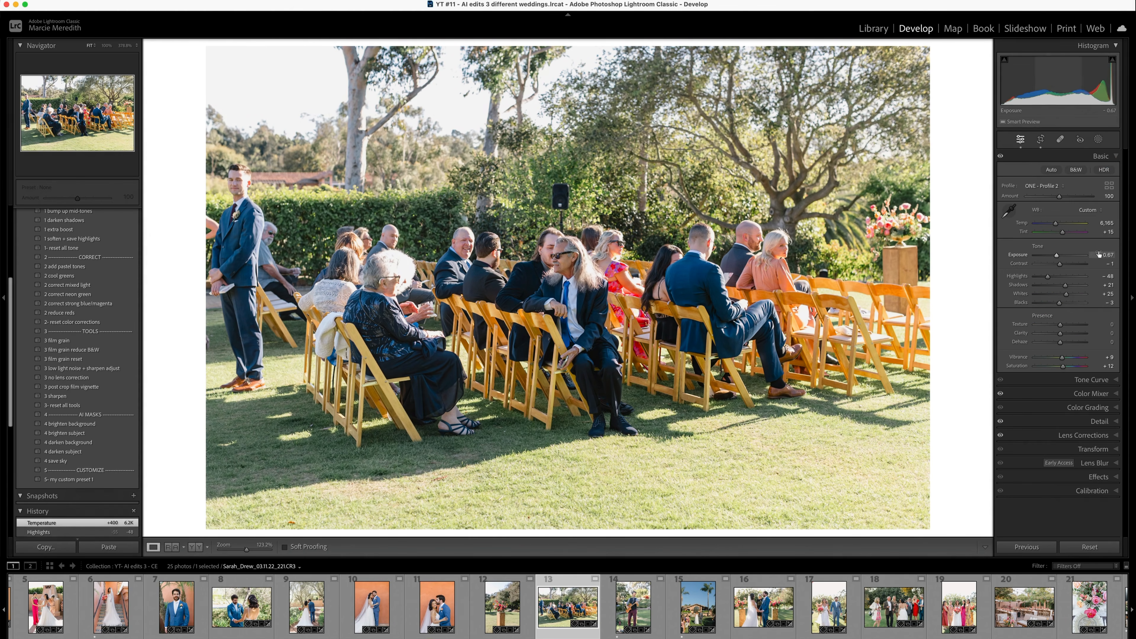
# - Set the seated guests photo's Orange luminance to -11 and Orange saturation to -9 in the Color Mixer
pyautogui.press('super+3')
pyautogui.press('Down')
pyautogui.press('Down')
pyautogui.press('Down')
pyautogui.press('Down')
pyautogui.press('Down')
pyautogui.press('Down')
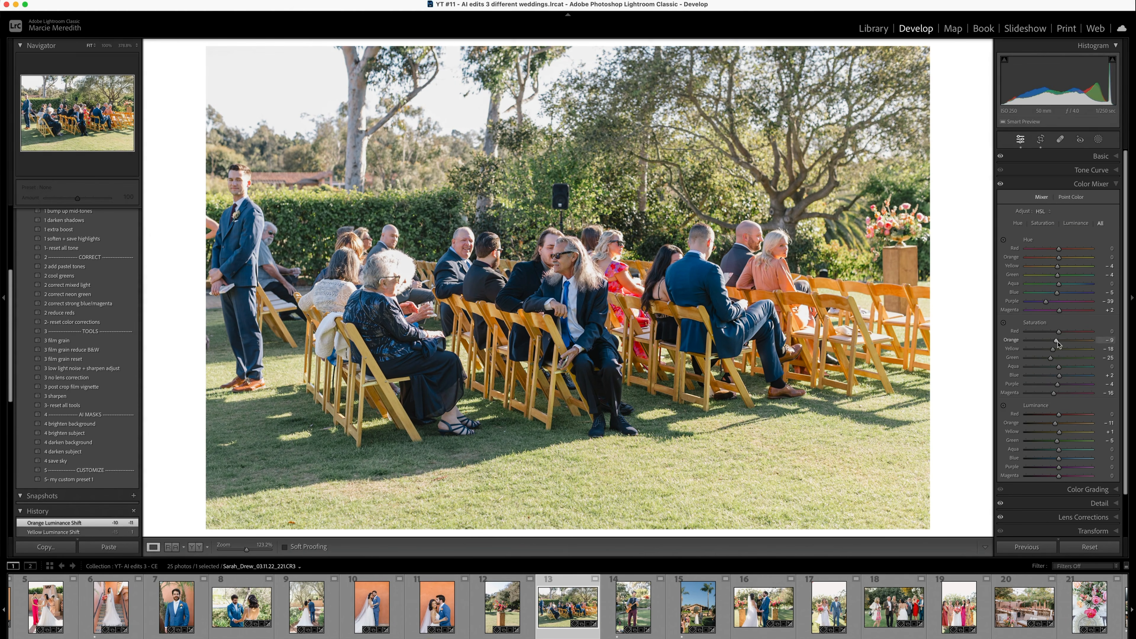
# - Add a linear gradient mask over the lawn in the seated guests photo and lower the mask's Exposure to about -0.23
pyautogui.click(1098, 143)
pyautogui.click(1049, 226)
pyautogui.moveTo(268, 403); pyautogui.dragTo(358, 405)
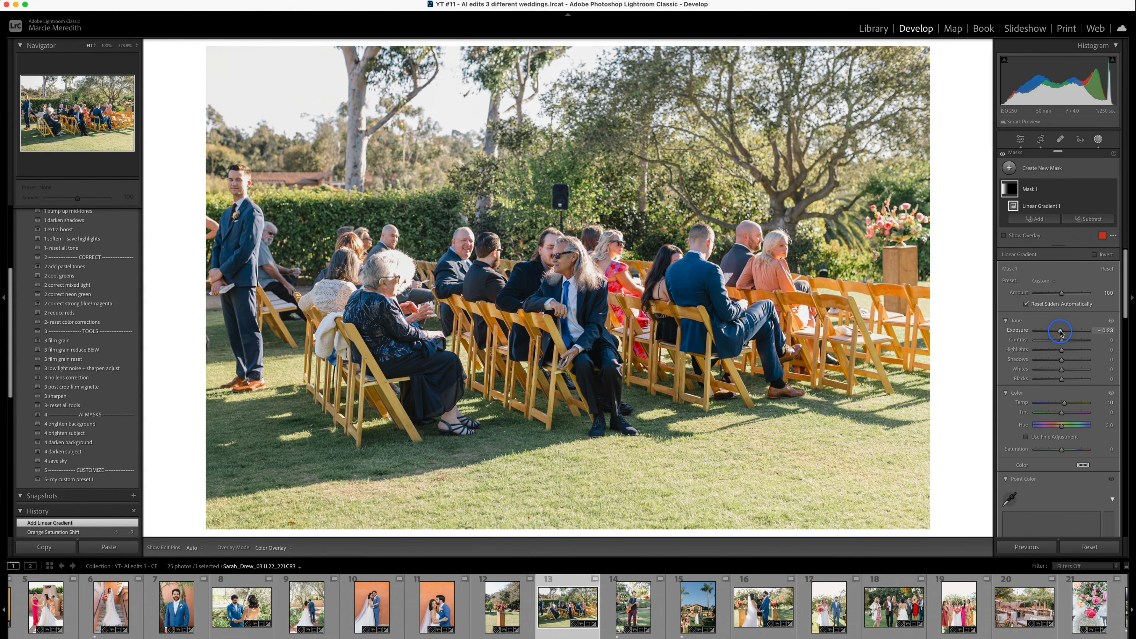
# - Go on to the guitarist photo, bring back the Basic adjustments and straighten its crop
pyautogui.press('Right')
pyautogui.press('r')
pyautogui.press('r')
pyautogui.press('super+1')
pyautogui.press('Down')
pyautogui.press('Down')
pyautogui.press('Right')
pyautogui.press('Left')
# - Straighten and reposition the crop of the villa photo with palm trees
pyautogui.press('r')
pyautogui.moveTo(908, 214); pyautogui.dragTo(909, 228)
pyautogui.press('r')
# - Go on to the villa photo with palm trees, paste the copied settings and raise its Blacks and Shadows slightly
pyautogui.press('Right')
pyautogui.press('super+shift+v')
pyautogui.moveTo(1060, 304); pyautogui.dragTo(1065, 304)
pyautogui.moveTo(1064, 286); pyautogui.dragTo(1066, 285)
pyautogui.press('r')
pyautogui.moveTo(782, 271); pyautogui.dragTo(782, 274)
pyautogui.moveTo(581, 269); pyautogui.dragTo(582, 262)
pyautogui.press('r')
# - Switch to the side-by-side Reference view and set the guitarist photo as the reference
pyautogui.hotkey('shift', 'r')
pyautogui.moveTo(503, 607); pyautogui.dragTo(354, 287)
pyautogui.press('Right')
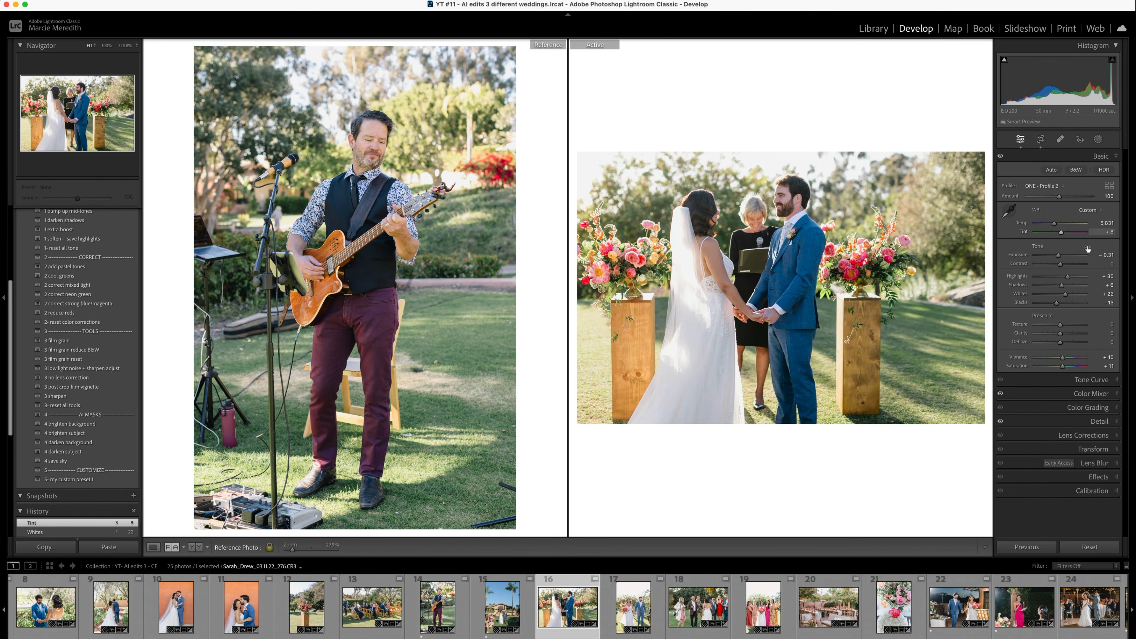
# - Crop the photo of the couple walking hand in hand and set Exposure -0.33, Shadows +16, Whites +40 and Dehaze +10
pyautogui.press('Right')
pyautogui.press('r')
pyautogui.moveTo(408, 48); pyautogui.dragTo(422, 73)
pyautogui.press('r')
pyautogui.press('r')
pyautogui.press('q')
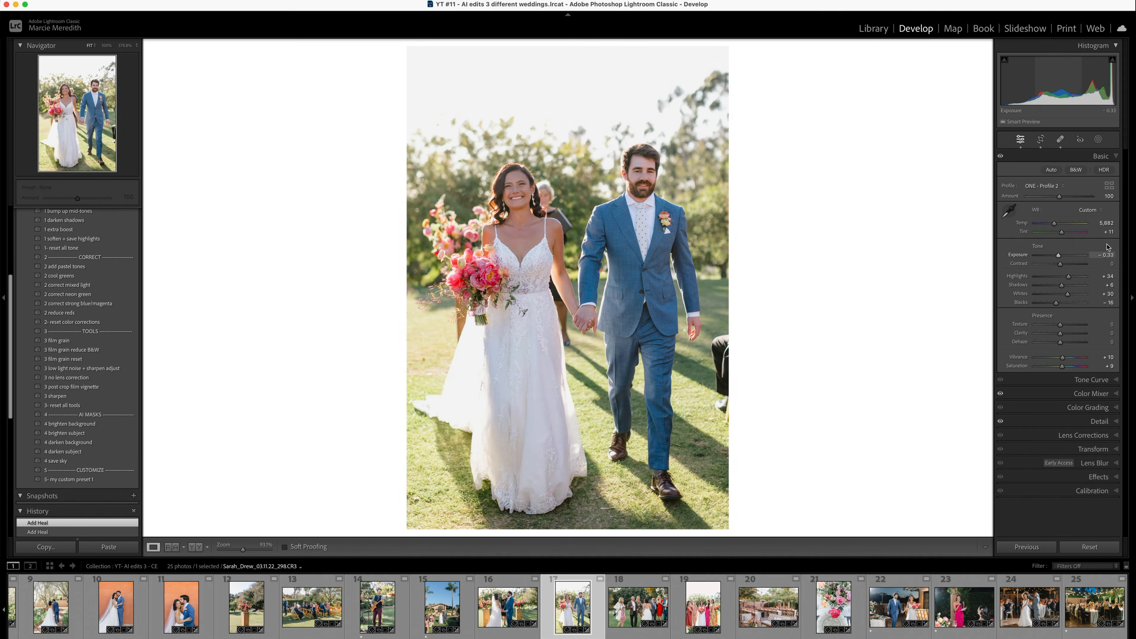
pyautogui.hotkey('shift', 'r')
pyautogui.moveTo(1060, 342); pyautogui.dragTo(1065, 344)
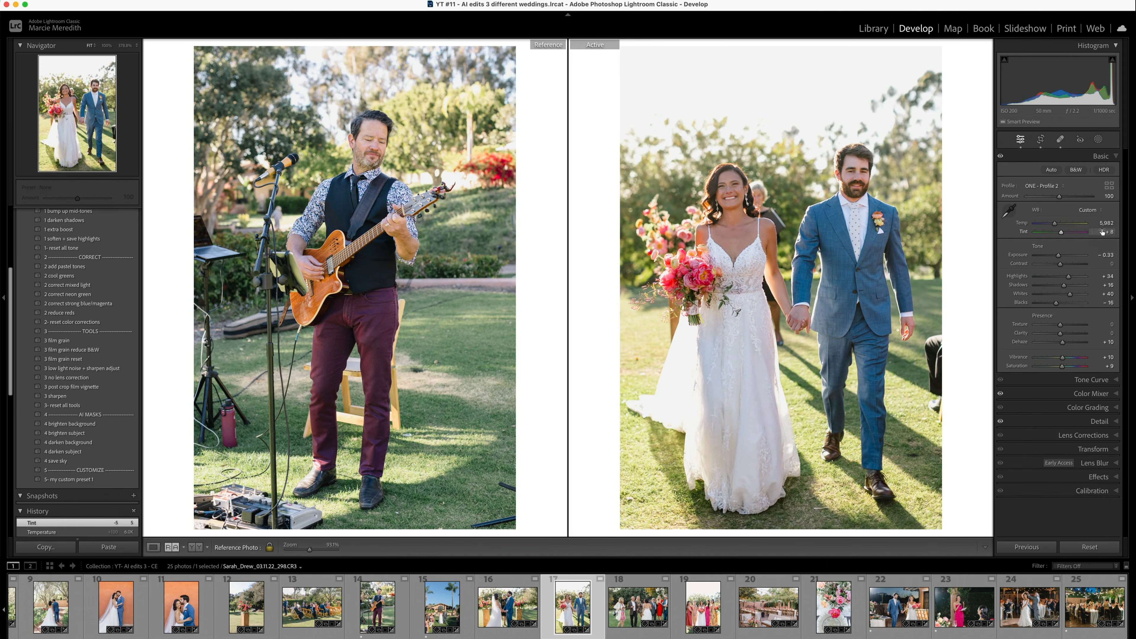
# - Go on to the photo of guests standing with the bride and crop it tighter
pyautogui.press('Right')
pyautogui.press('r')
pyautogui.moveTo(209, 48); pyautogui.dragTo(238, 68)
pyautogui.press('r')
# - Crop the bridesmaids photo tighter and, in Reference view beside the ceremony photo, set Exposure to -0.46 and Tint to -5
pyautogui.press('Right')
pyautogui.press('r')
pyautogui.moveTo(727, 126); pyautogui.dragTo(715, 125)
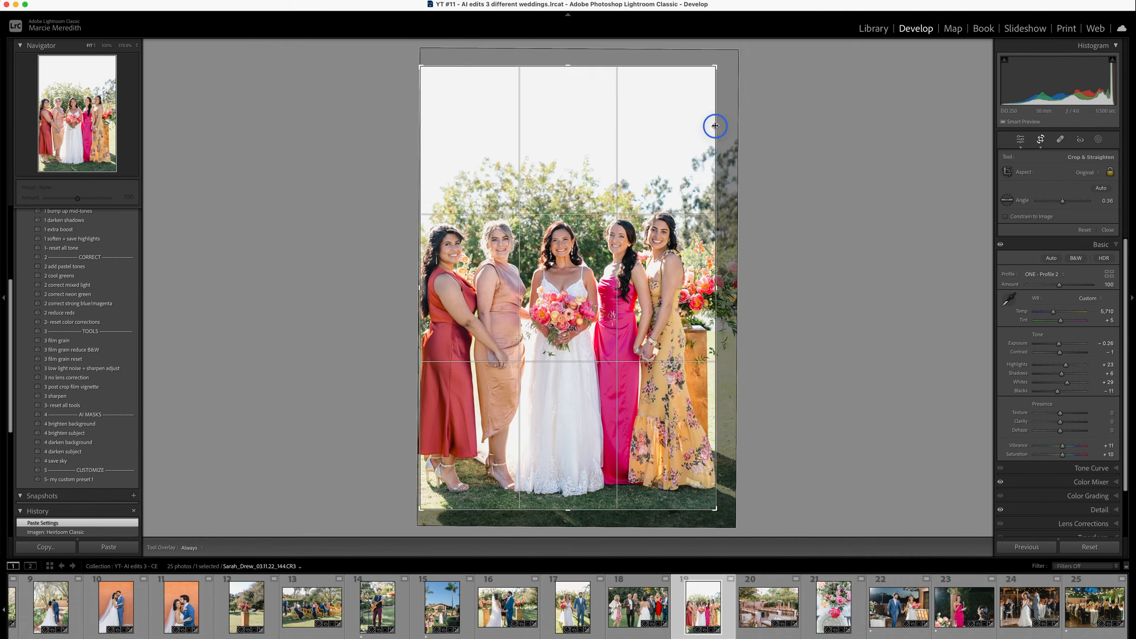
pyautogui.press('r')
pyautogui.hotkey('shift', 'r')
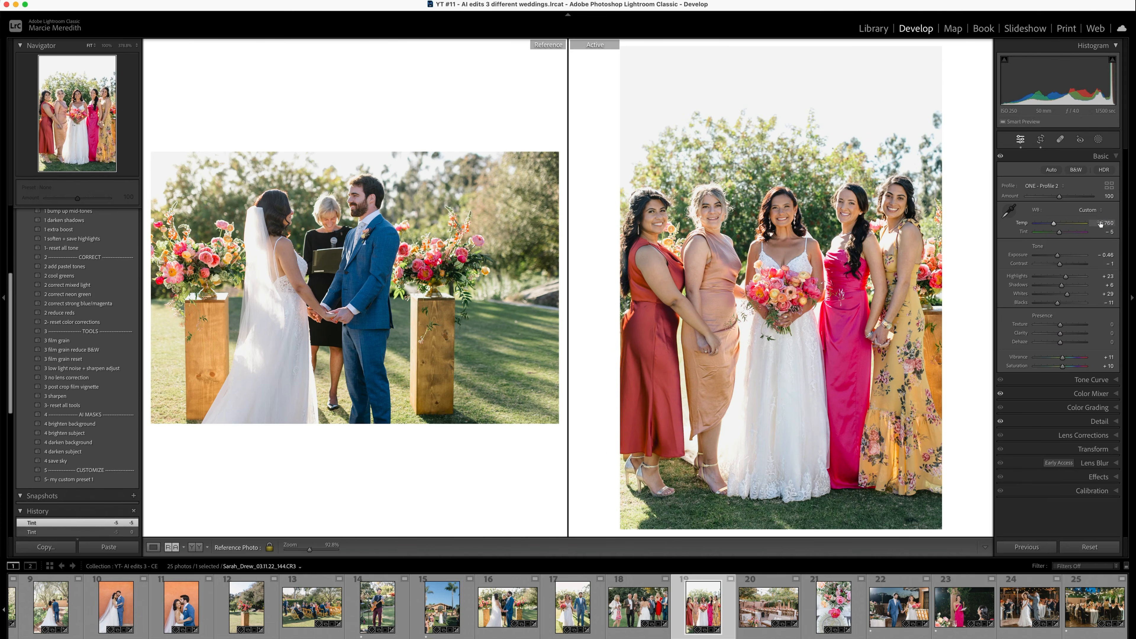
# - Set the patio reception photo's Temp to 6,075 and Tint to -25, and straighten its crop to about 0.95 degrees
pyautogui.press('Right')
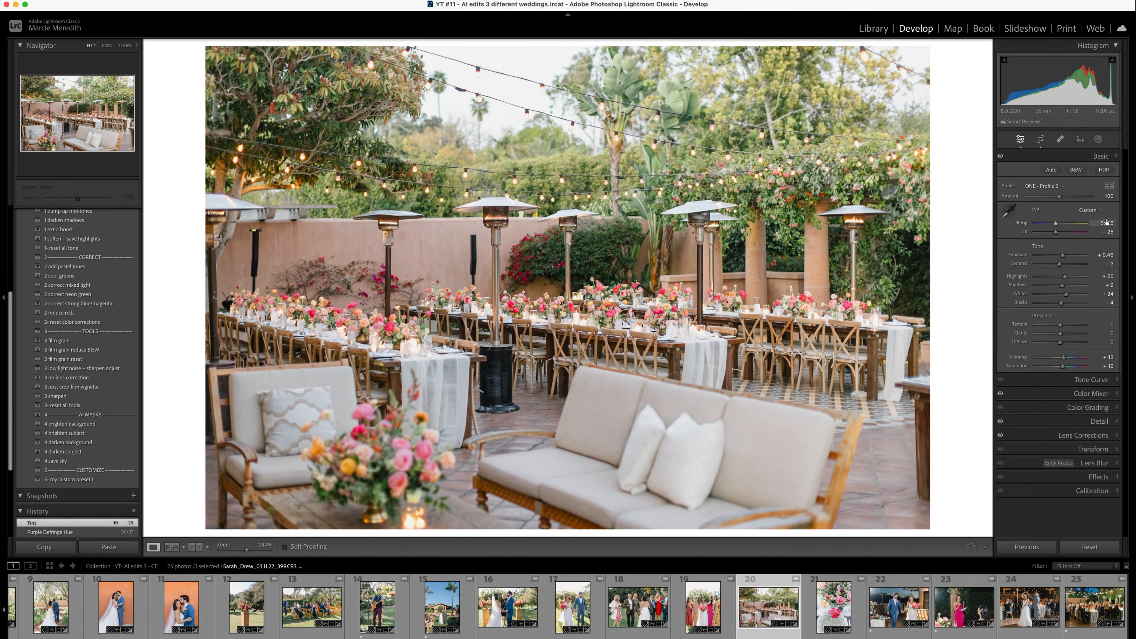
pyautogui.press('r')
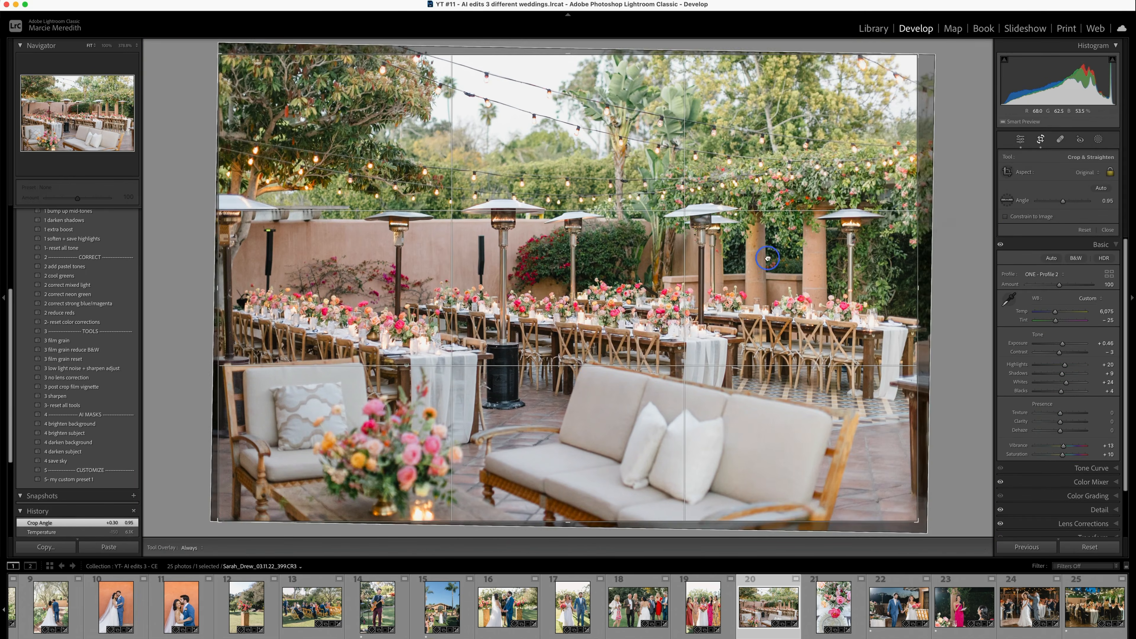
pyautogui.hotkey('shift', 'r')
# - Go on to the place-setting flower photo and make the patio reception photo the reference photo
pyautogui.press('Right')
pyautogui.press('Left')
pyautogui.press('Right')
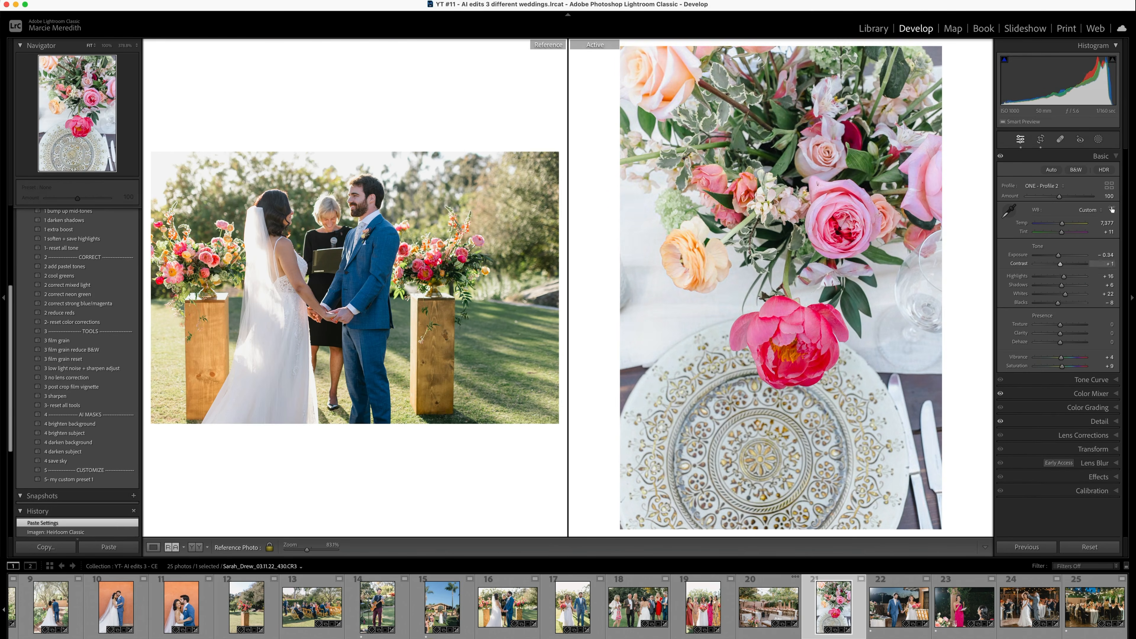
pyautogui.click(771, 610)
pyautogui.moveTo(773, 611); pyautogui.dragTo(380, 323)
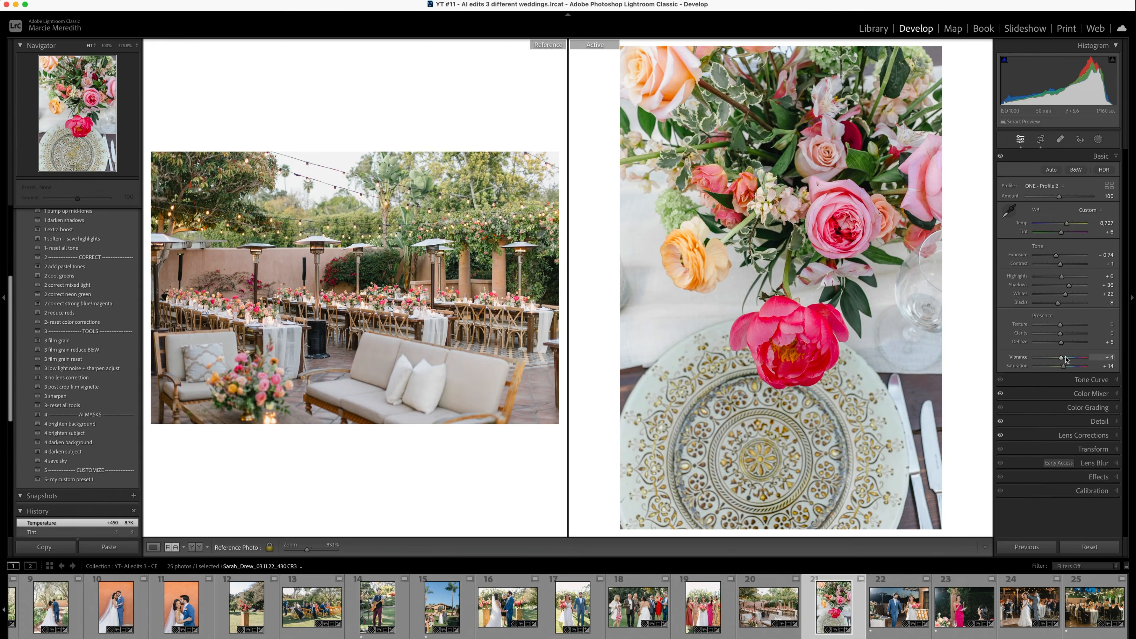
# - Set the evening couple photo's Exposure to +0.20 and straighten the speech photo's crop to about 1.27 degrees
pyautogui.press('Right')
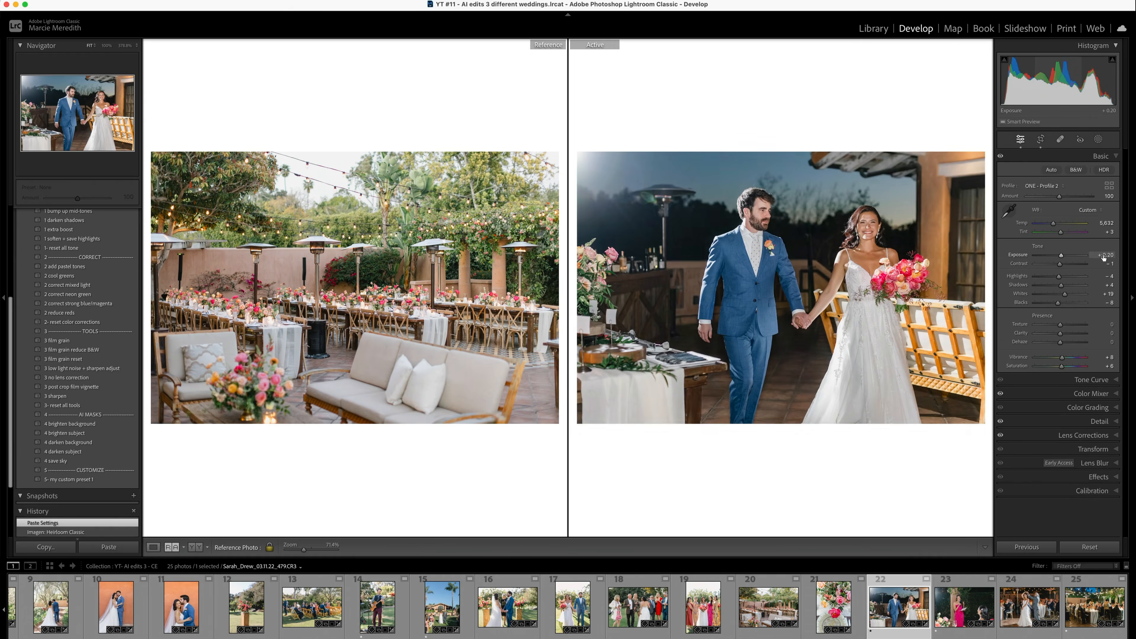
pyautogui.press('Right')
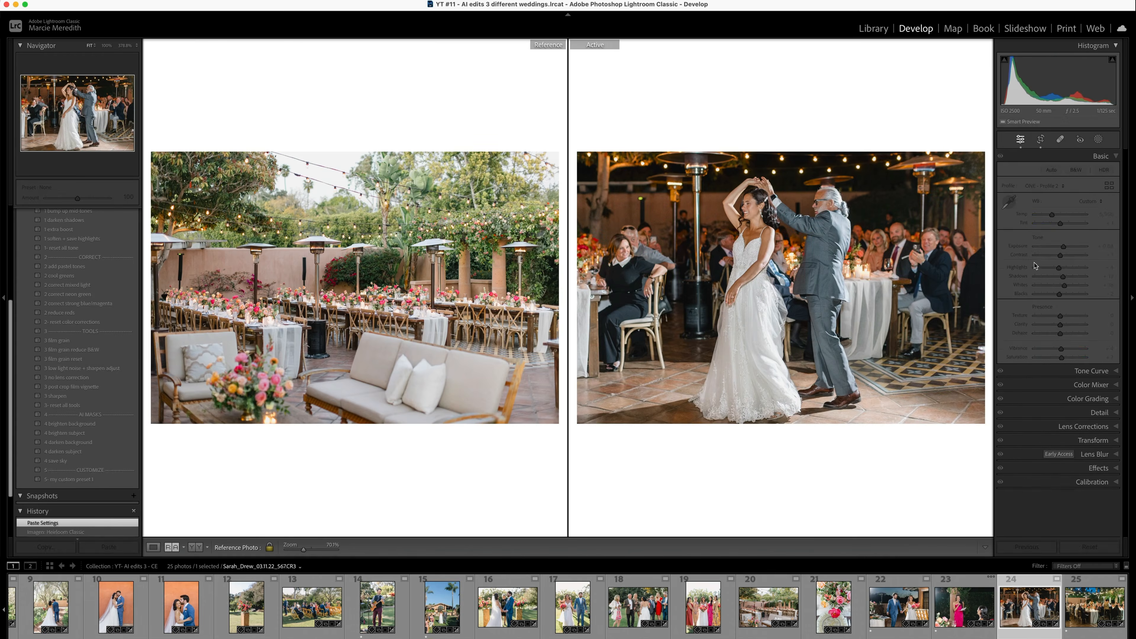
# - Go on to the night reception tables photo, paste the copied settings and set its Temp to 2,448
pyautogui.press('Right')
pyautogui.press('super+shift+v')
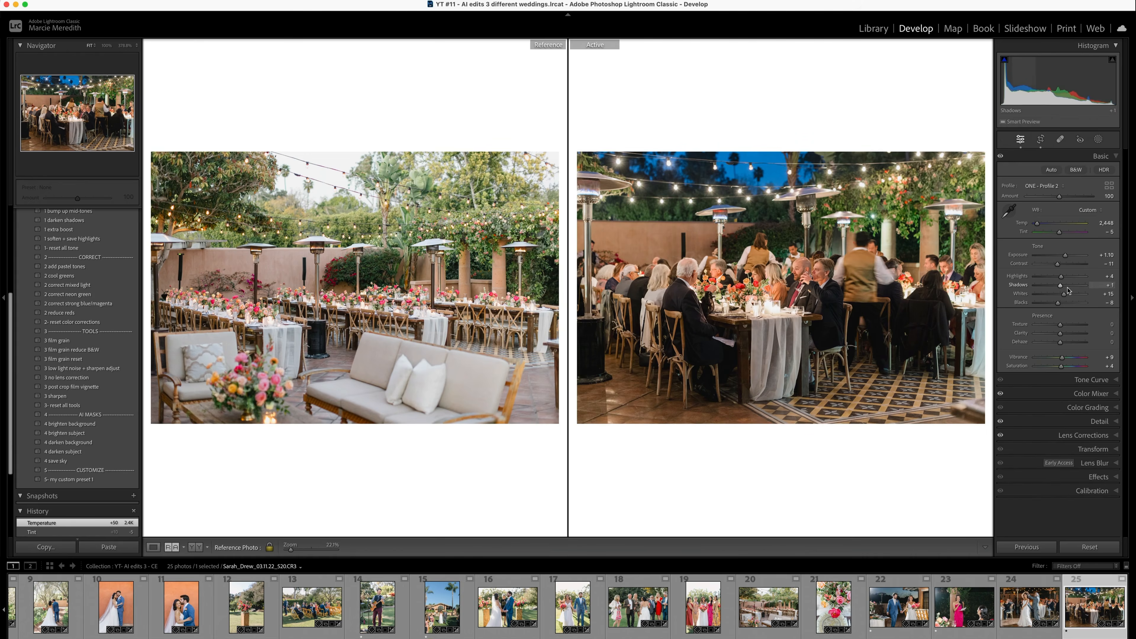
# - Show the gallery as a grid and reopen the speech photo in Develop for another check
pyautogui.press('g')
pyautogui.click(590, 403)
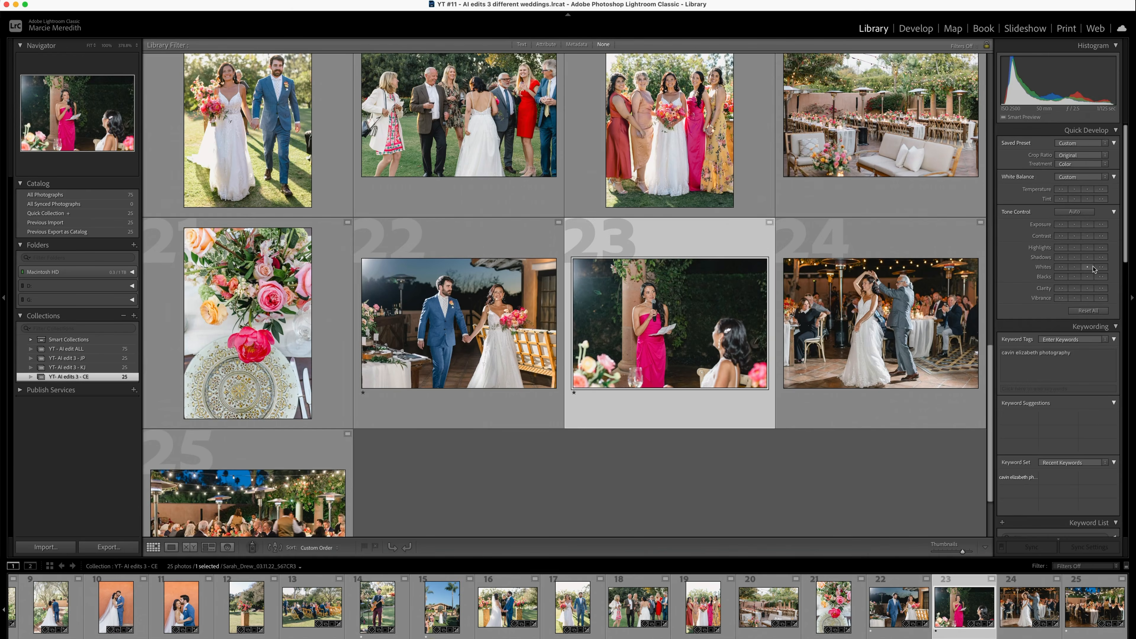
pyautogui.press('d')
pyautogui.press('g')
pyautogui.scroll(15, 887, 217)
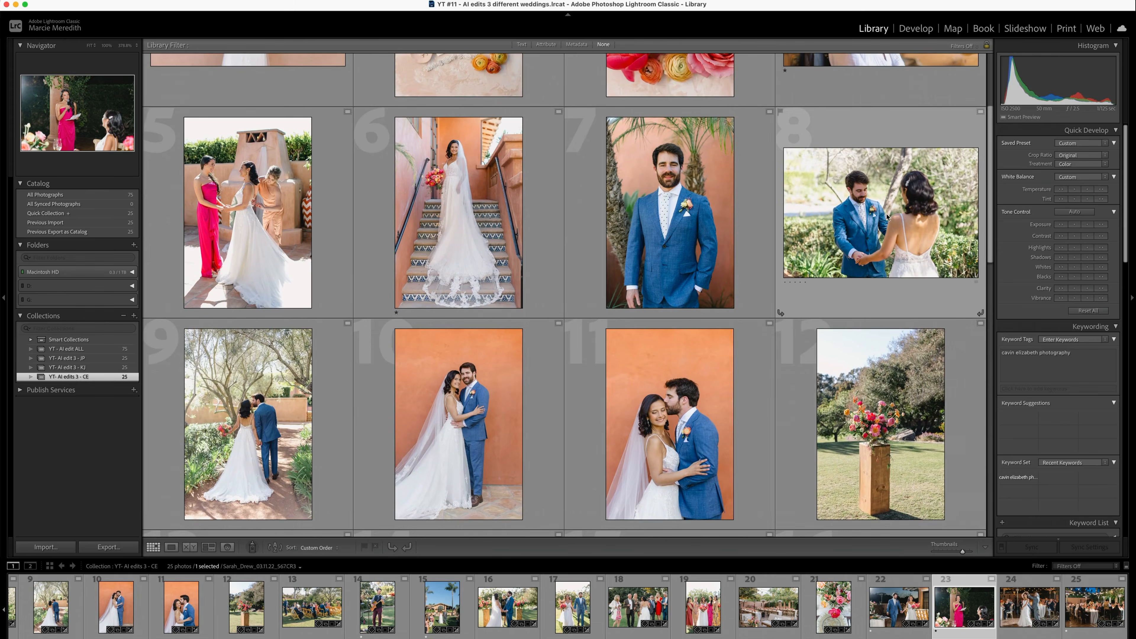
# - Recheck the photo of the couple holding hands in the garden in Develop and return to the start of the grid
pyautogui.click(887, 217)
pyautogui.press('d')
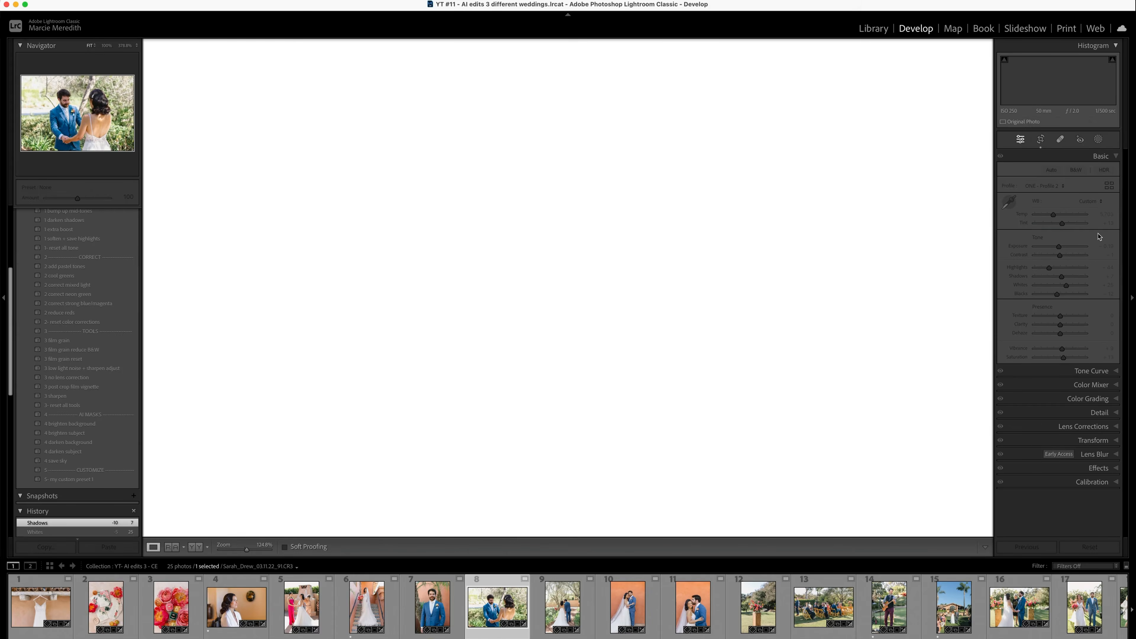
pyautogui.press('g')
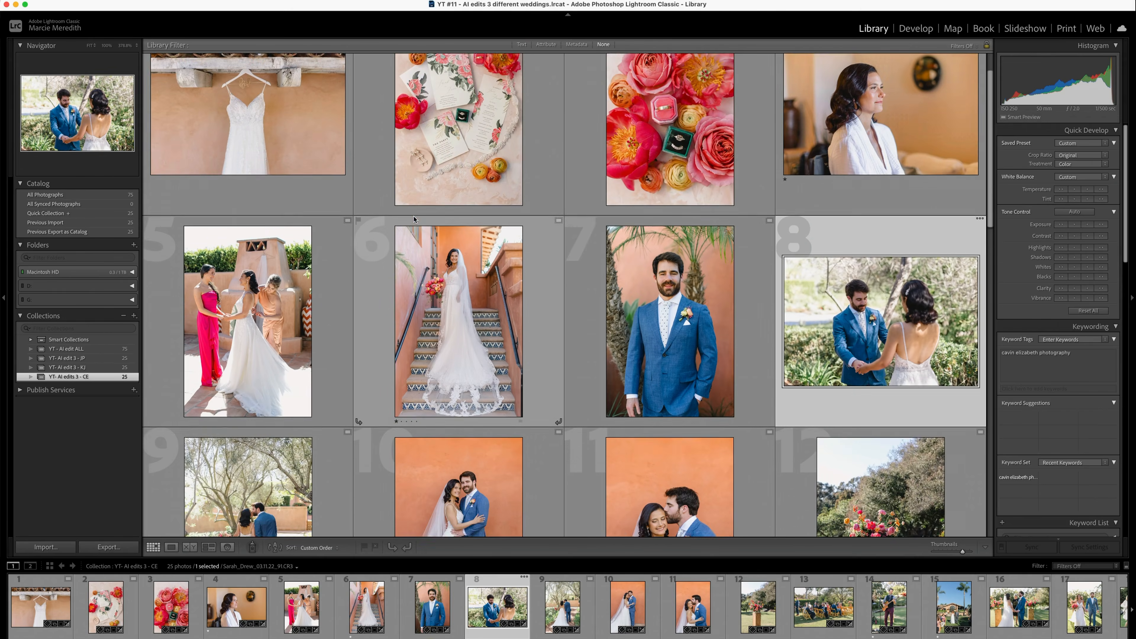
pyautogui.scroll(2, 327, 389)
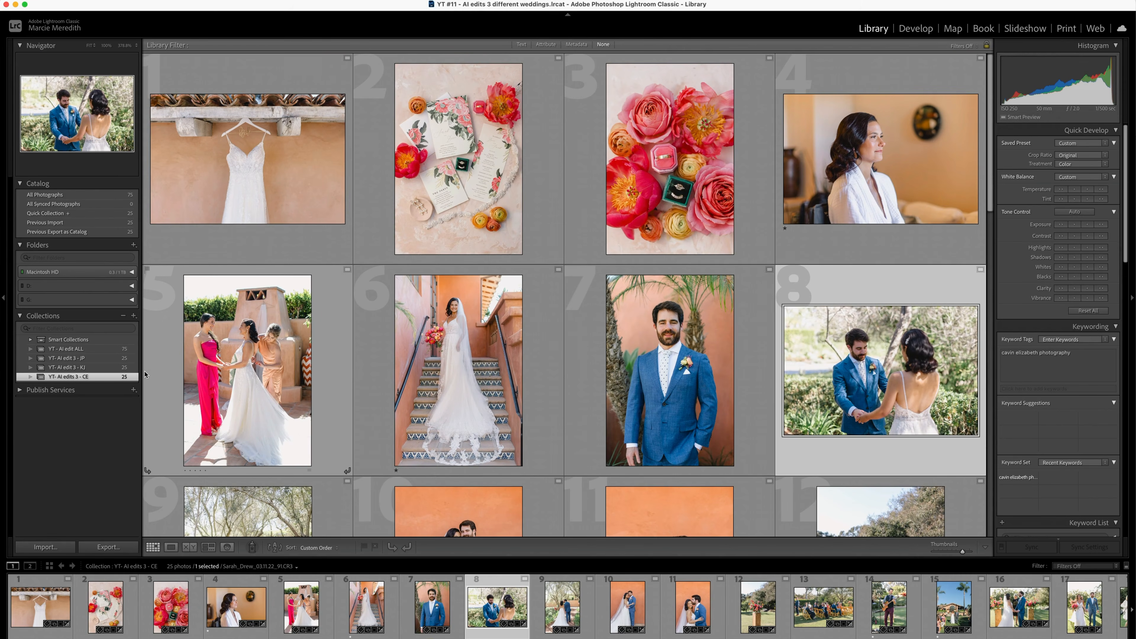
# - Open the YT - AI edit ALL collection and shrink the grid thumbnails to seven per row
pyautogui.click(67, 349)
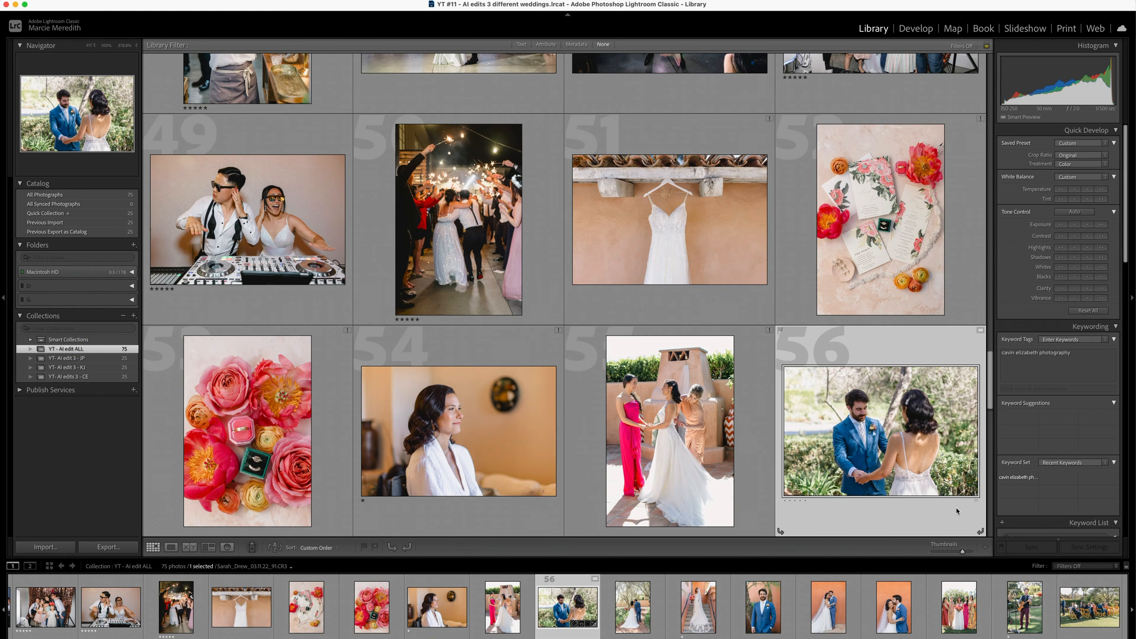
pyautogui.moveTo(955, 554); pyautogui.dragTo(947, 553)
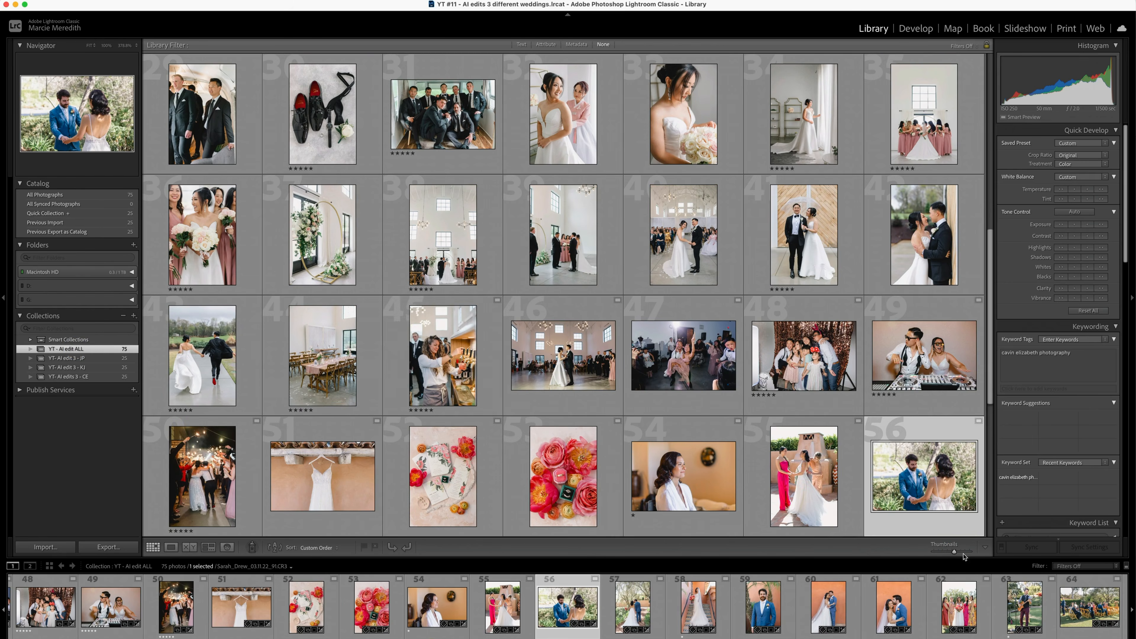
# - Examine the full grid of all three weddings for consistent color and exposure across the edits
pyautogui.scroll(-3, 281, 423)
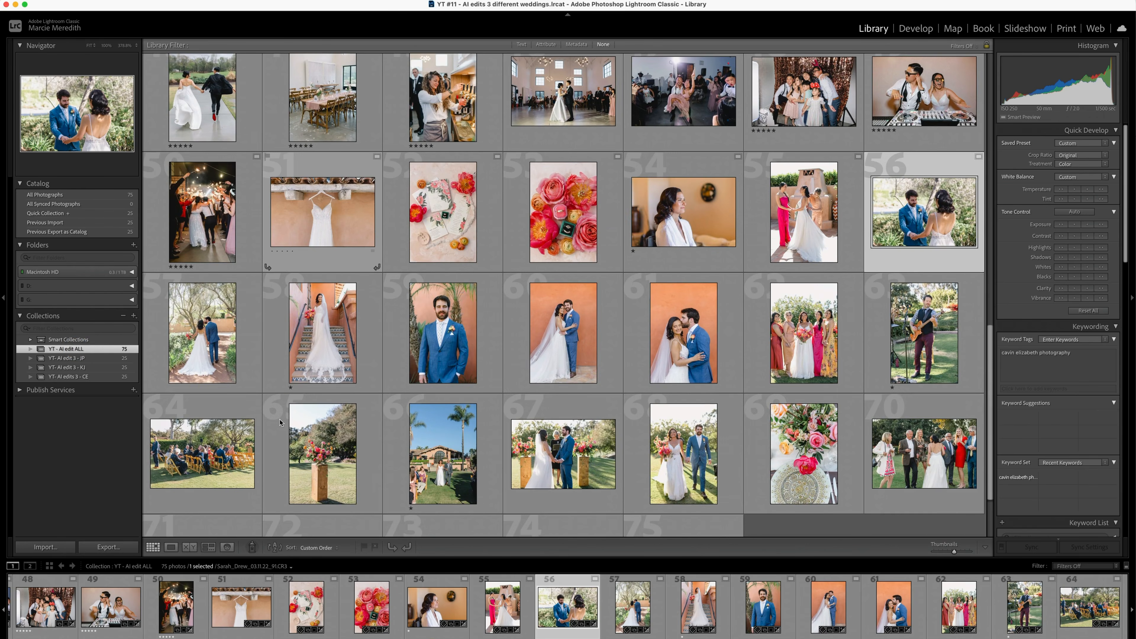
pyautogui.scroll(5, 280, 422)
pyautogui.scroll(8, 280, 423)
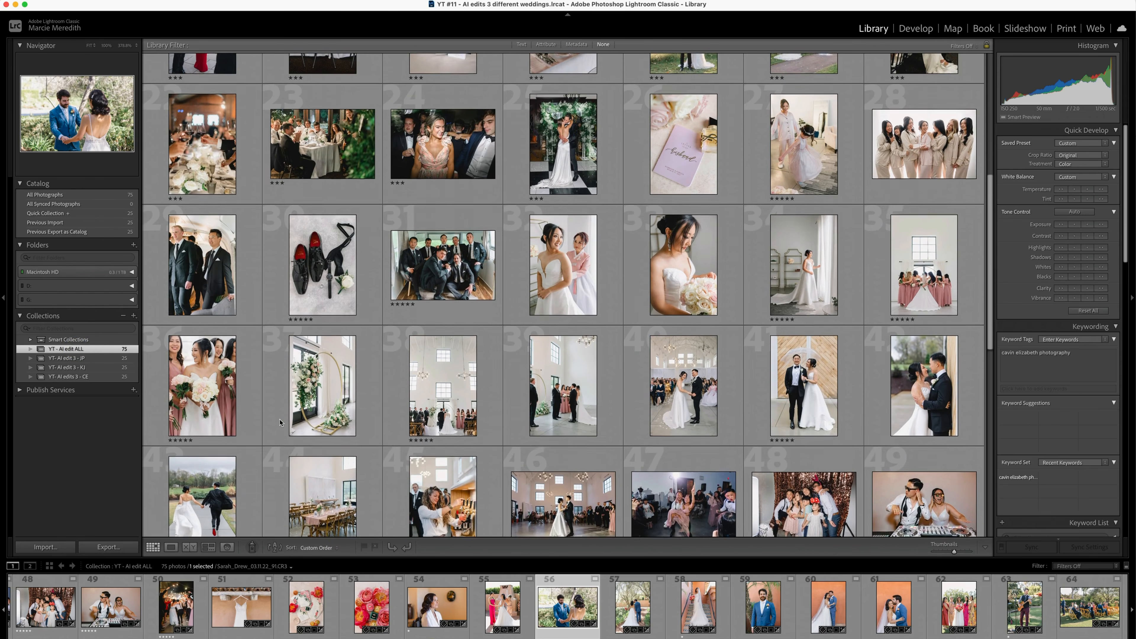
pyautogui.scroll(-10, 280, 423)
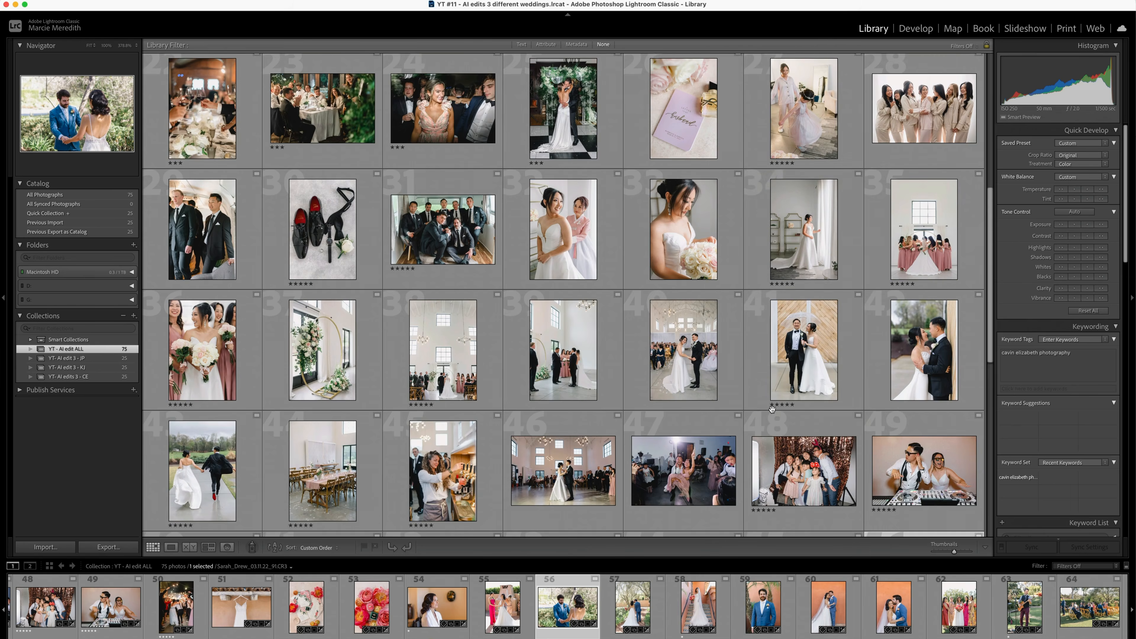
pyautogui.scroll(-3, 781, 426)
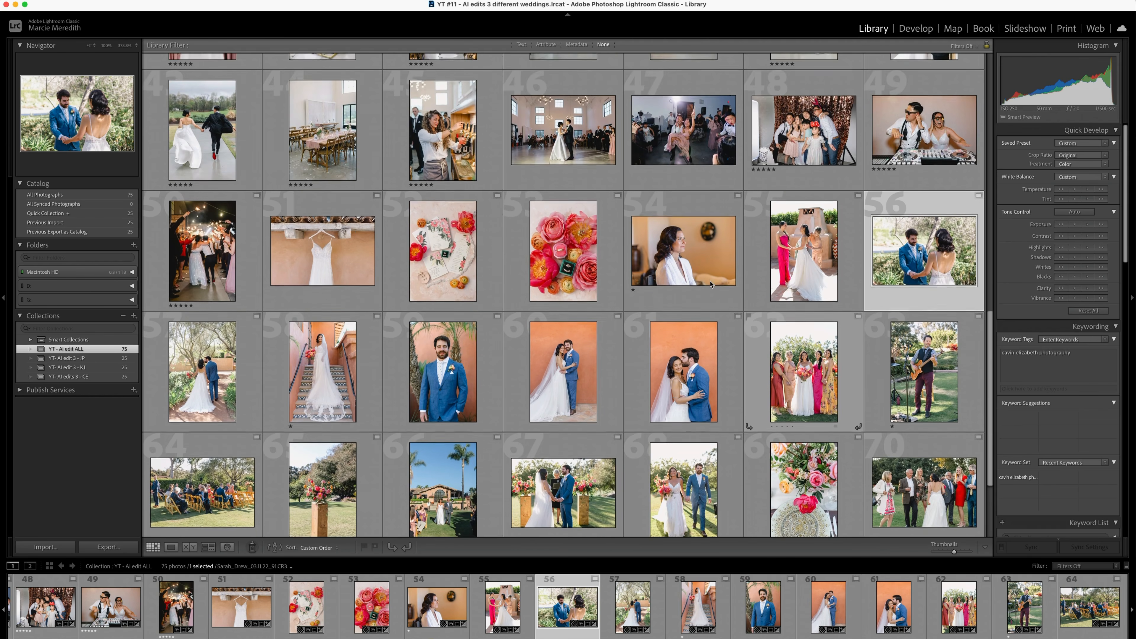
pyautogui.scroll(10, 819, 266)
pyautogui.scroll(-3, 711, 282)
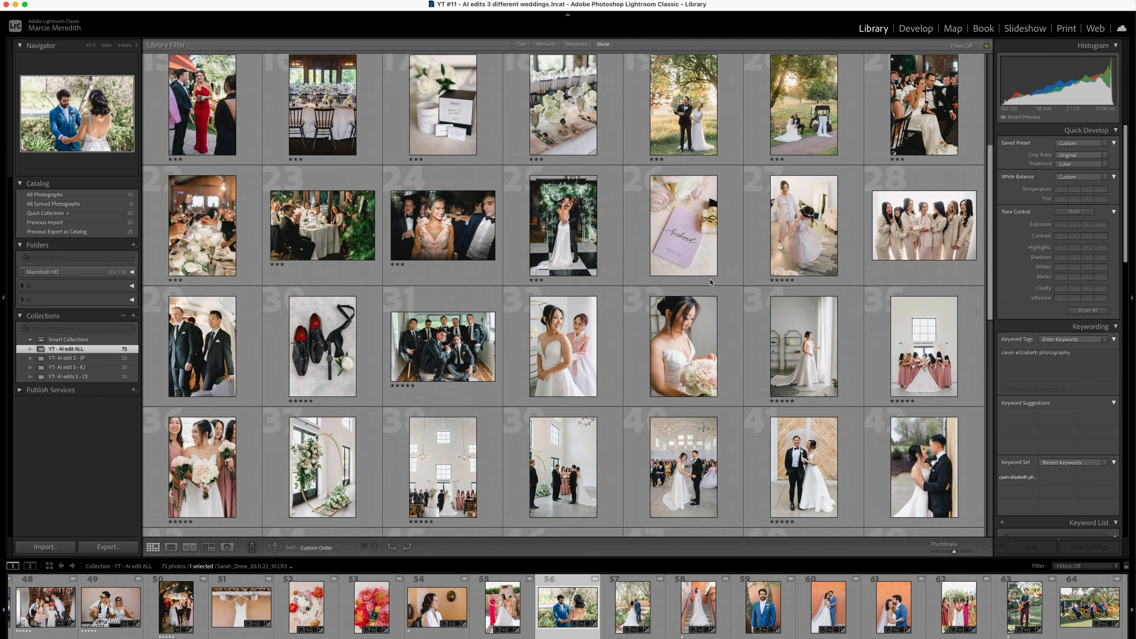
pyautogui.scroll(5, 756, 282)
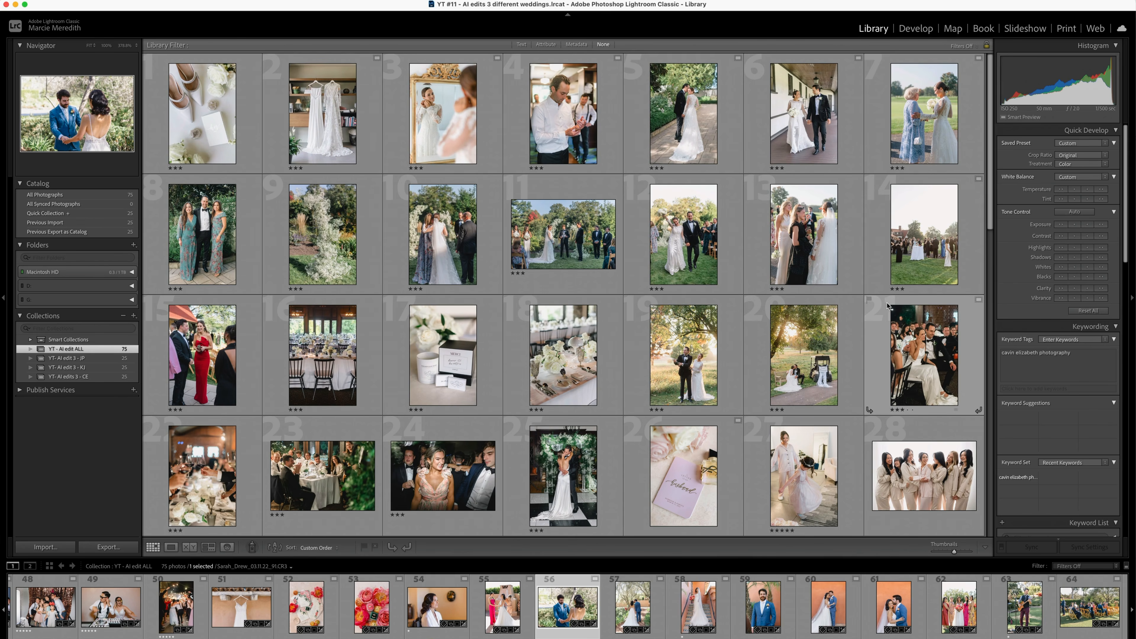
pyautogui.scroll(-14, 895, 268)
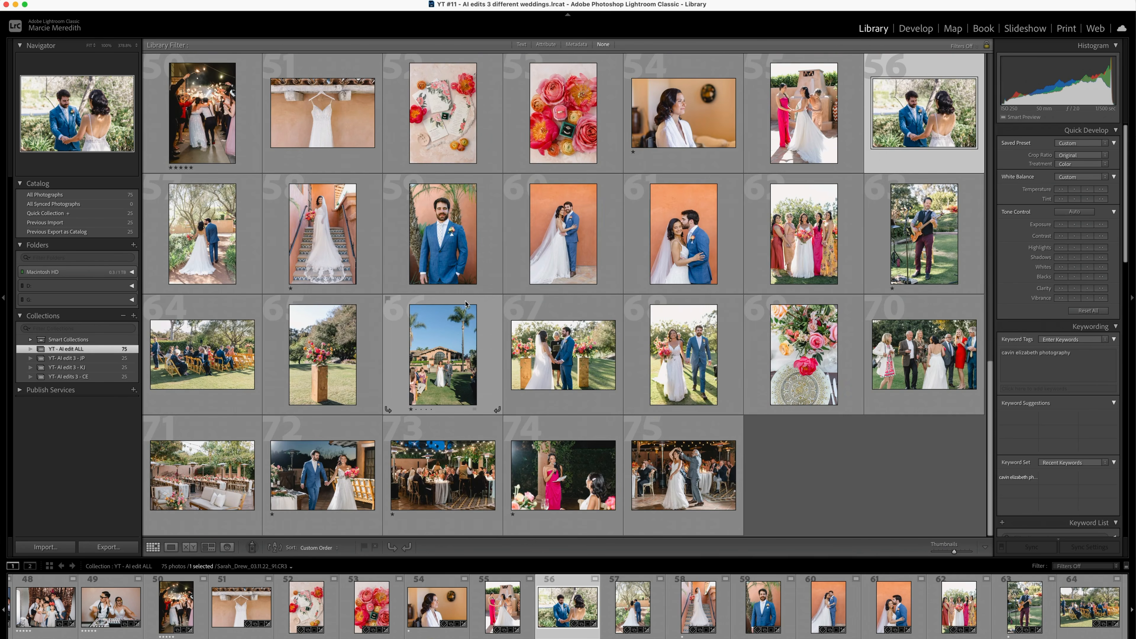
pyautogui.scroll(3, 416, 272)
pyautogui.scroll(3, 416, 272)
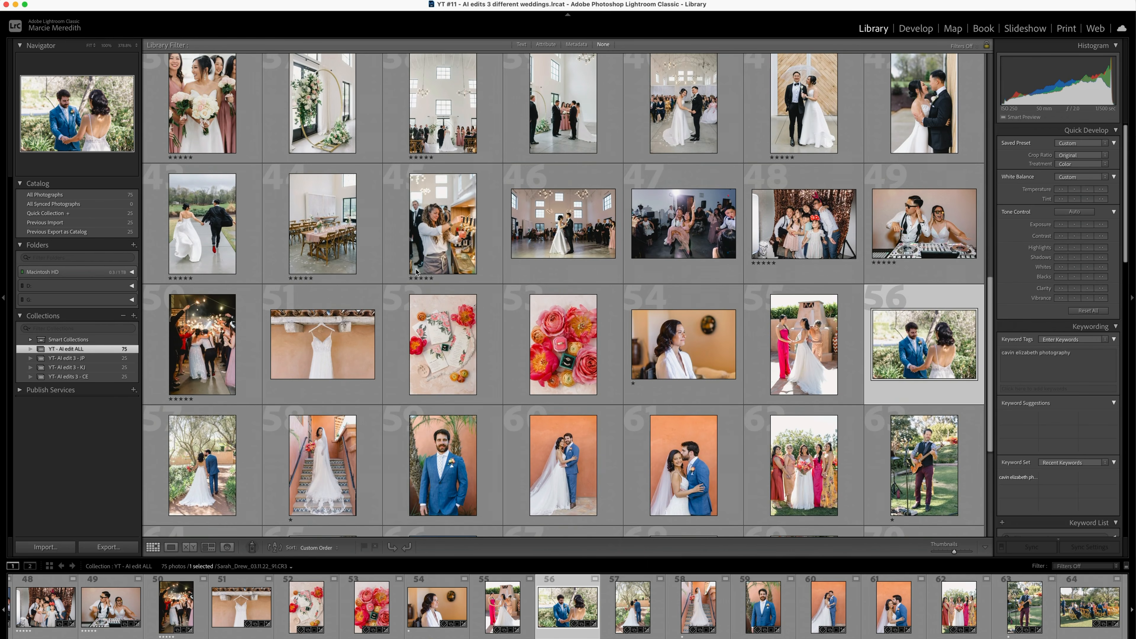
pyautogui.scroll(2, 417, 271)
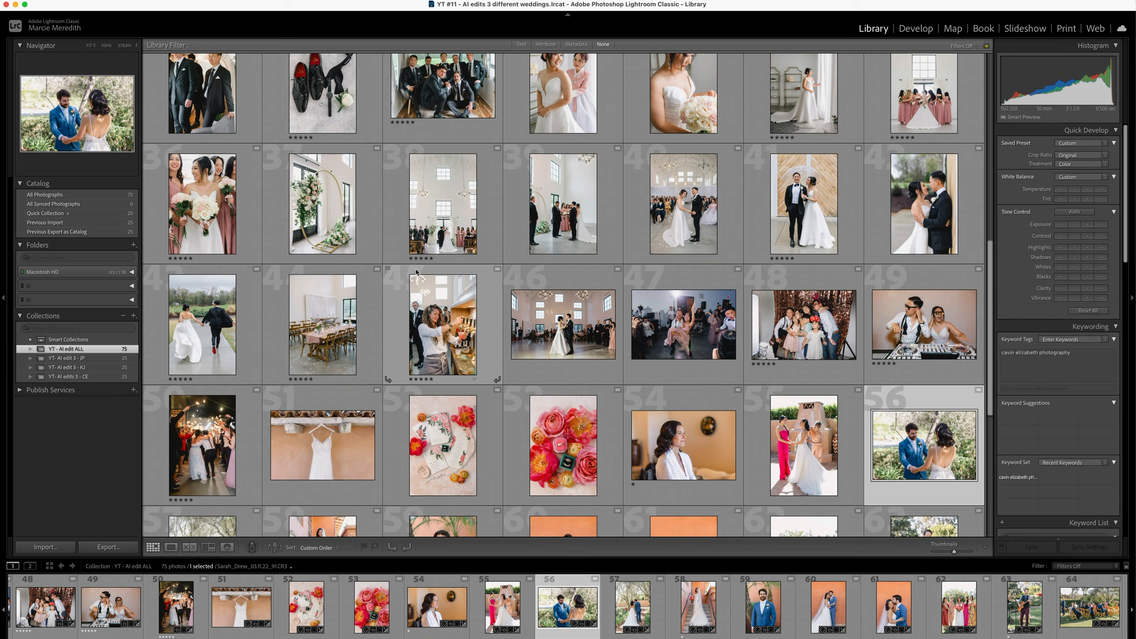
# - Select eight photos from across the three weddings and compare them side by side in Survey view
pyautogui.scroll(-5, 715, 267)
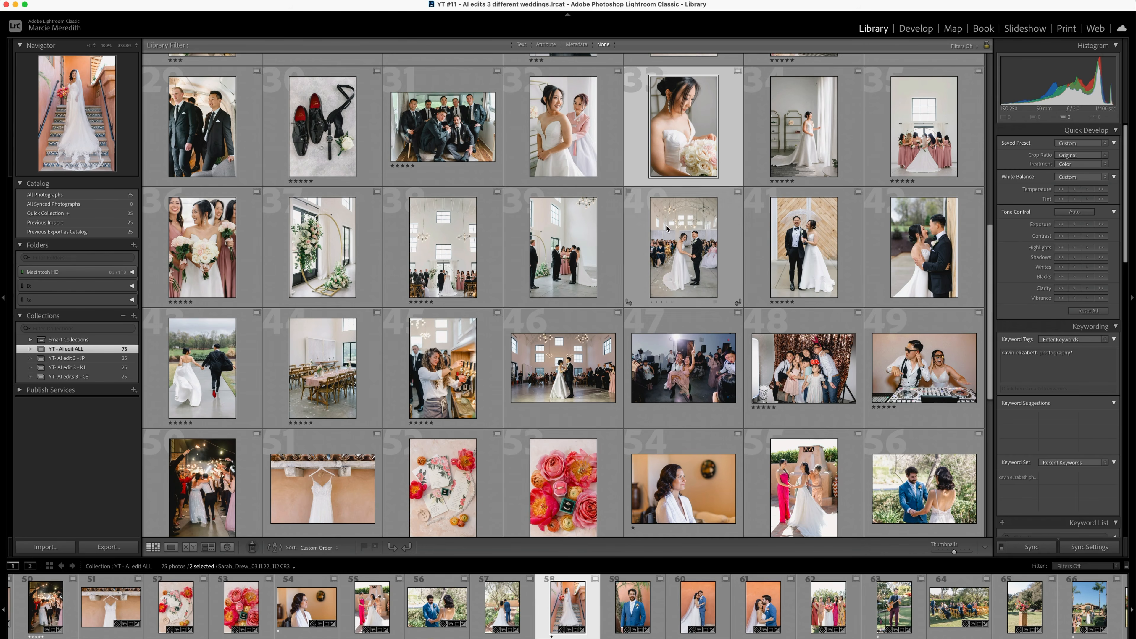
pyautogui.scroll(-2, 486, 314)
pyautogui.scroll(2, 486, 314)
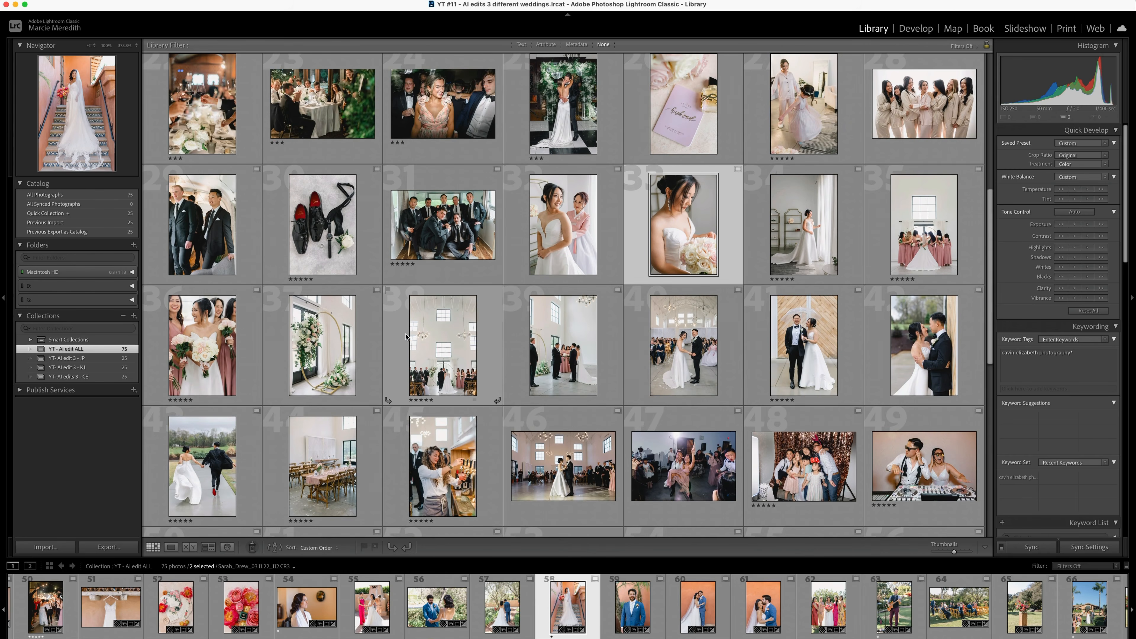
pyautogui.scroll(3, 486, 314)
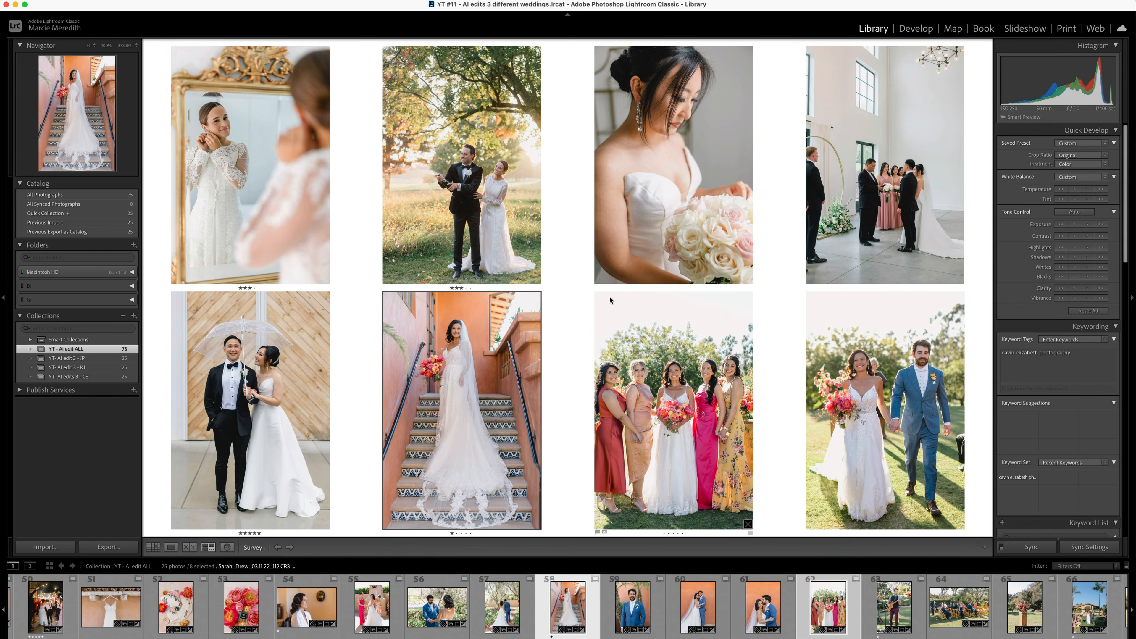
# - Return to the grid, clear the photo selection and go back to the first wedding's photos
pyautogui.press('g')
pyautogui.press('super+d')
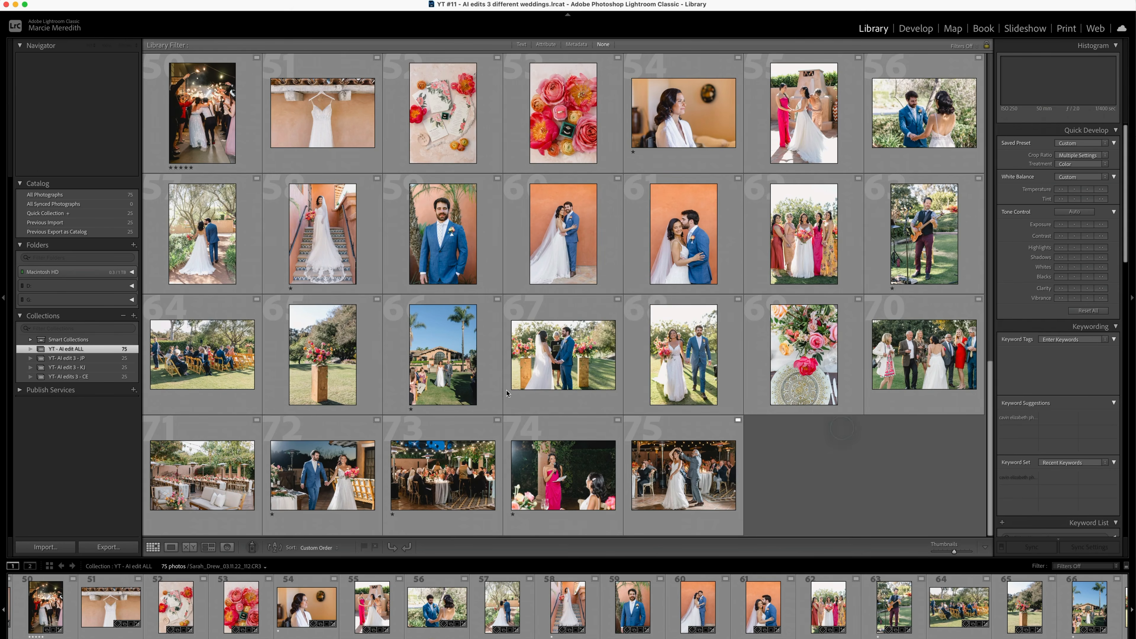
pyautogui.scroll(15, 274, 371)
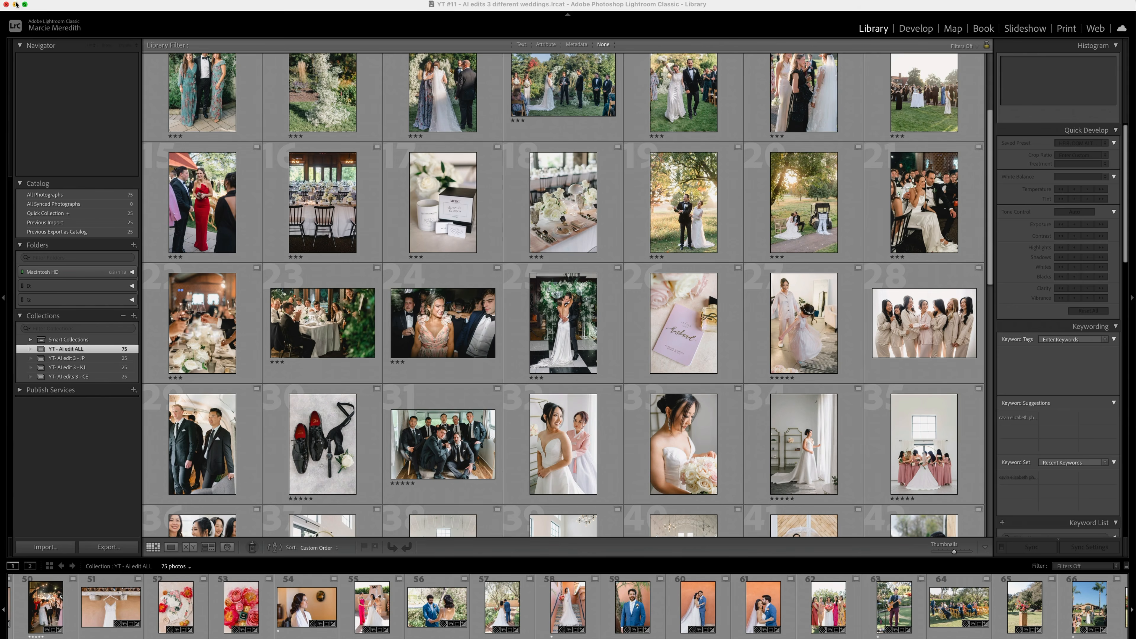
# - Switch to Imagen and upload the AI Editing YT project's final edits from the YT #11 - AI edits 3 different weddings.lrcat catalog
pyautogui.click(44, 9)
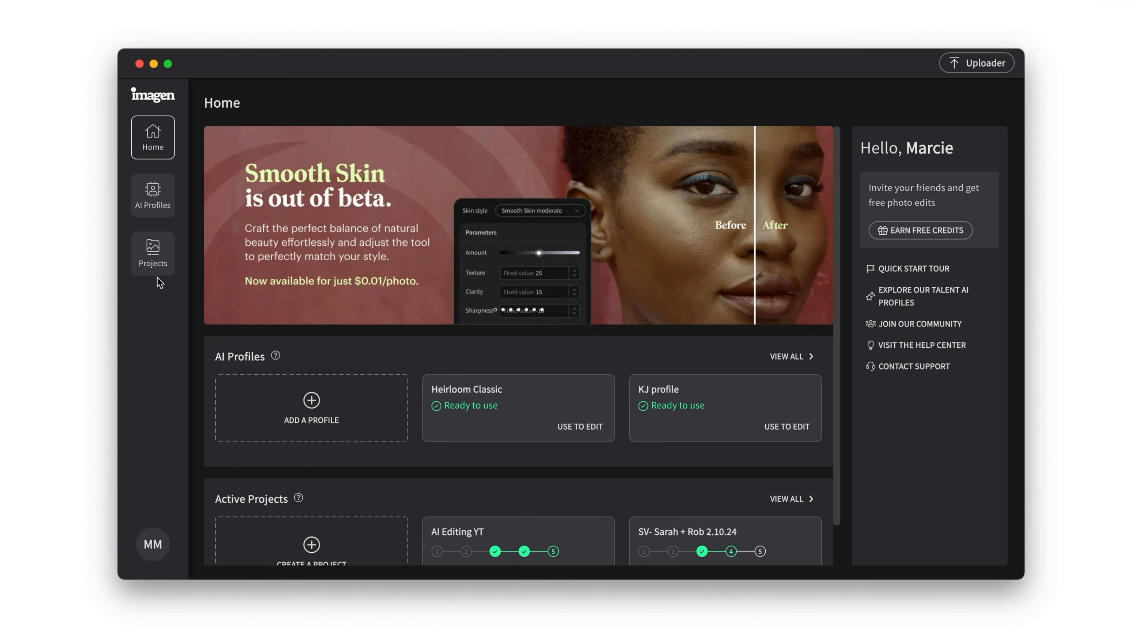
pyautogui.click(152, 258)
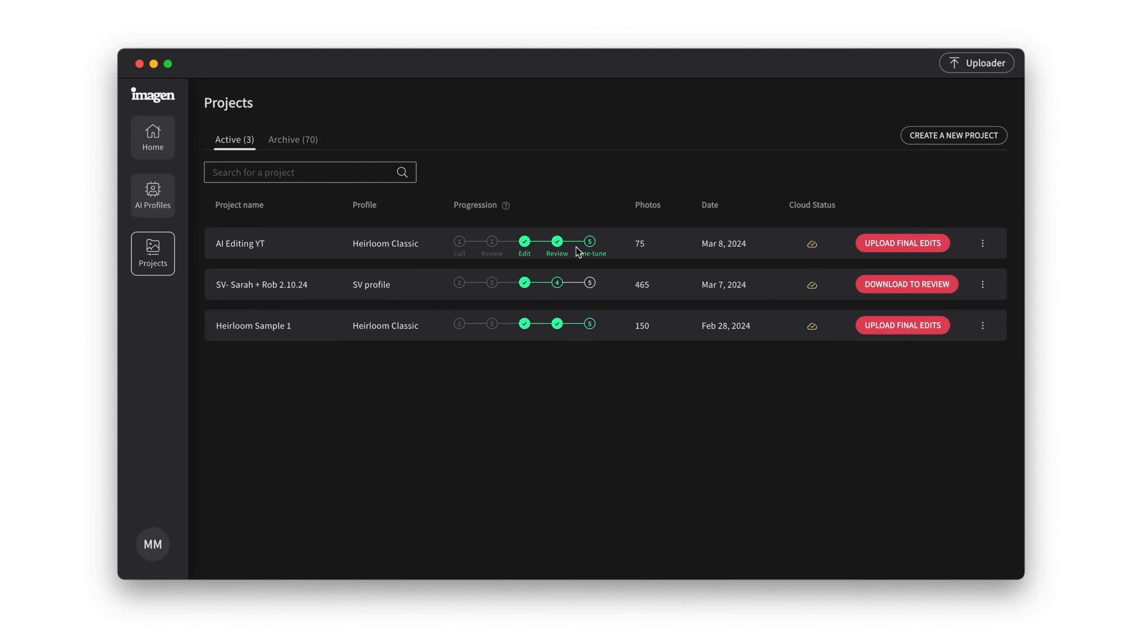
pyautogui.click(901, 243)
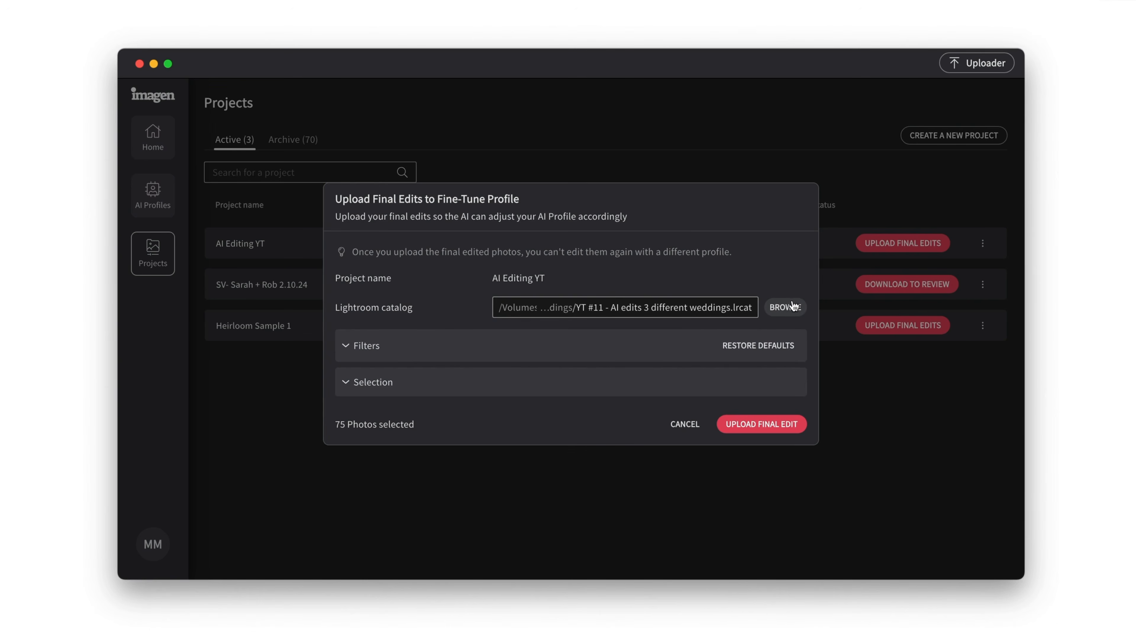
pyautogui.click(752, 427)
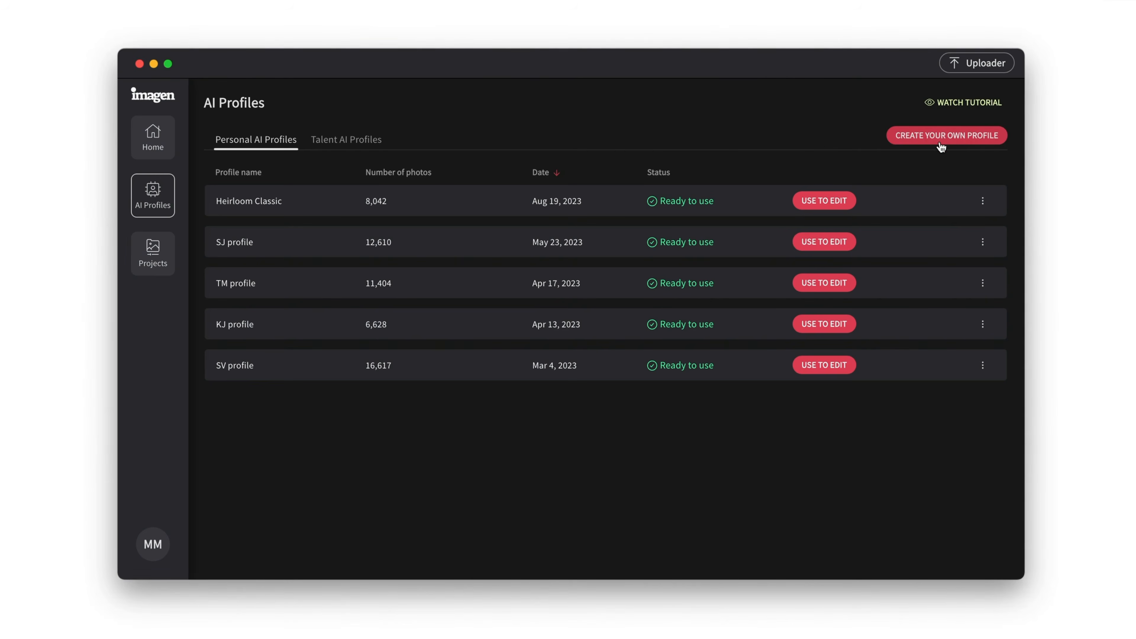
# - Open the options for creating a new personal AI profile
pyautogui.click(943, 133)
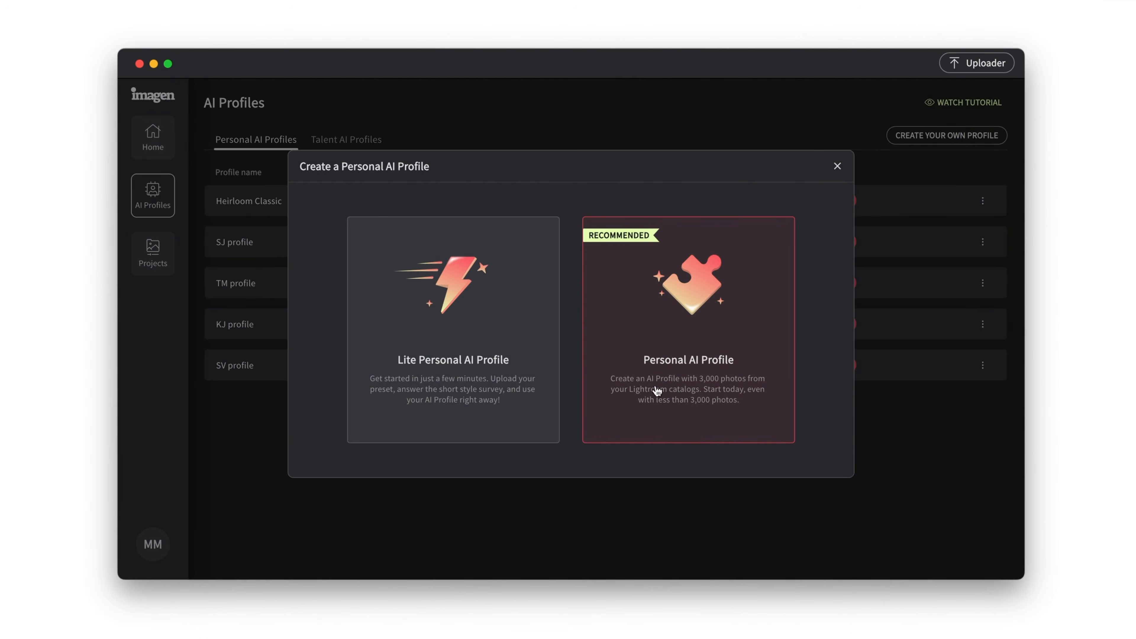